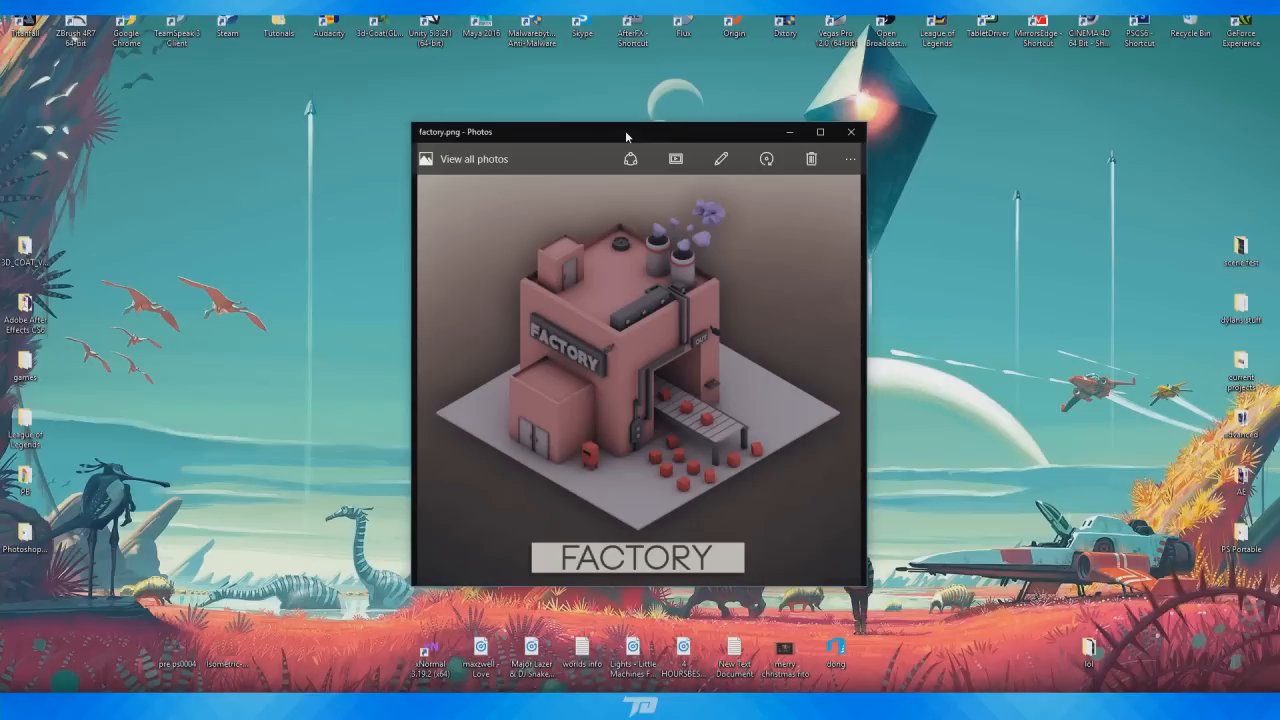
Reposition the factory reference image window, then minimize it and switch to Photoshop
{"action": "mouse_move", "coordinate": [625, 130]}
{"action": "left_mouse_down"}
{"action": "mouse_move", "coordinate": [569, 128]}
{"action": "mouse_move", "coordinate": [609, 144]}
{"action": "left_mouse_up"}
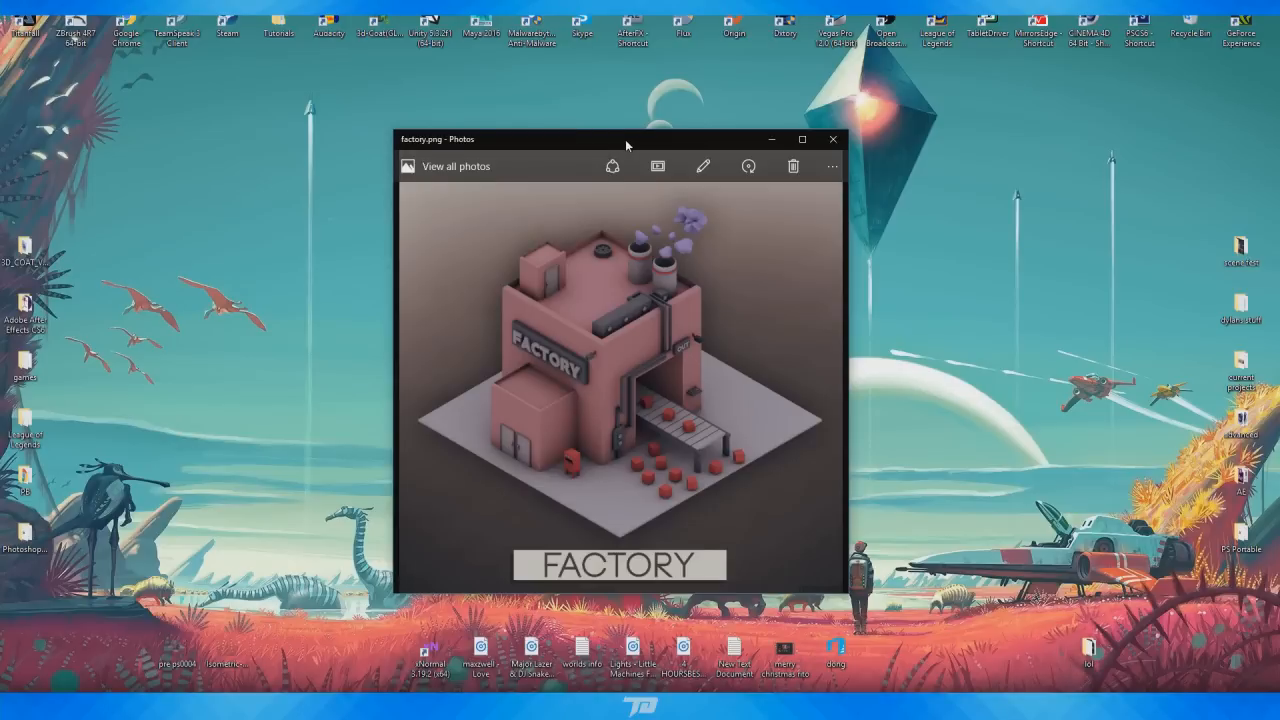
{"action": "left_click_drag", "start_coordinate": [626, 140], "coordinate": [757, 144]}
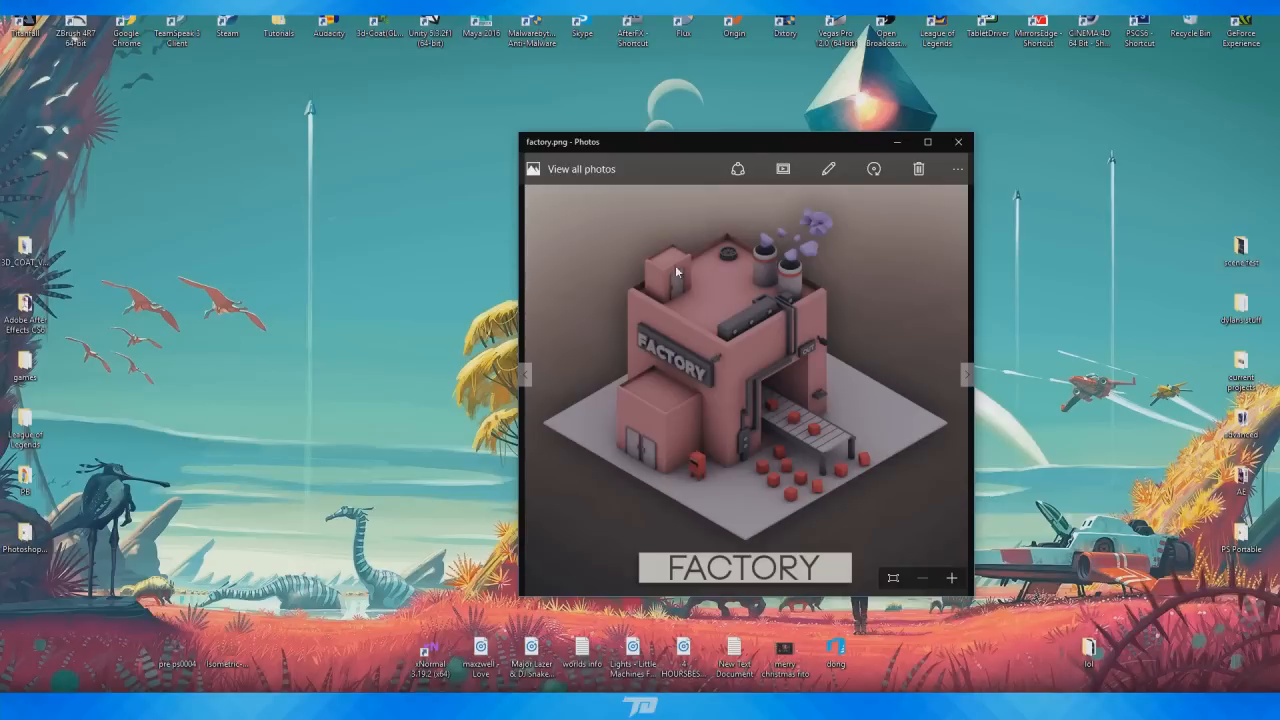
{"action": "left_click", "coordinate": [900, 141]}
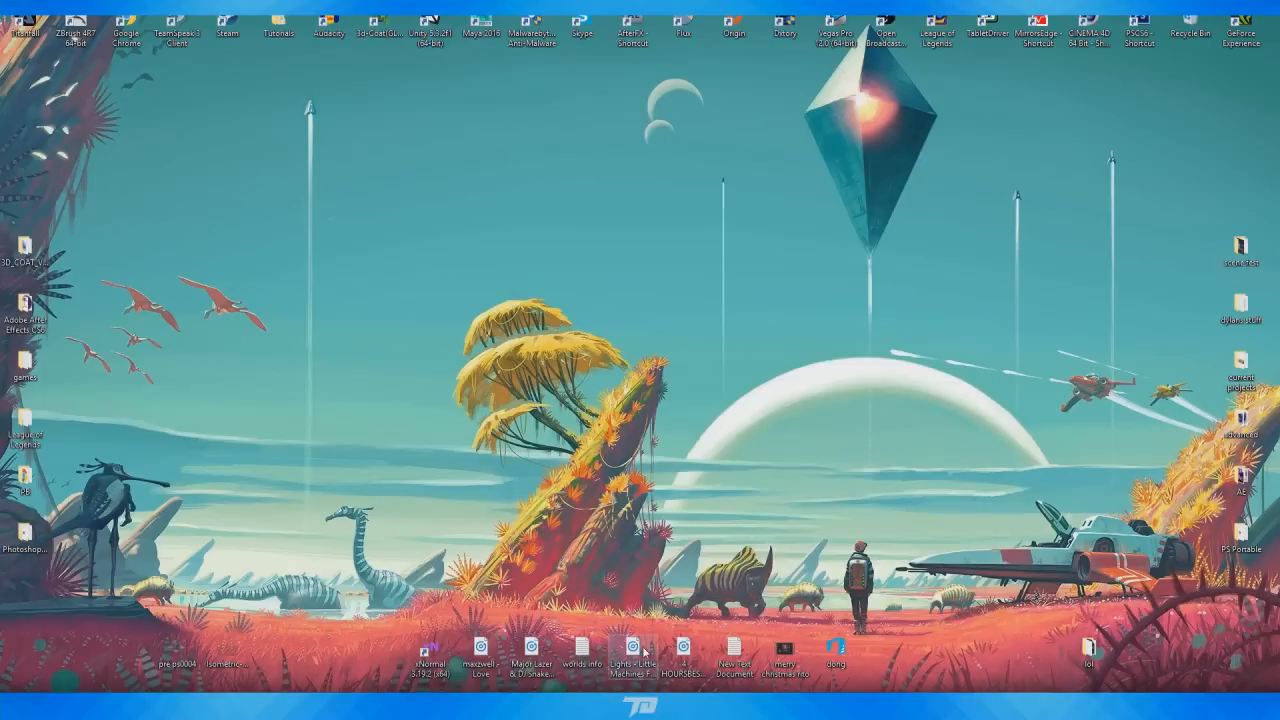
{"action": "left_click", "coordinate": [671, 706]}
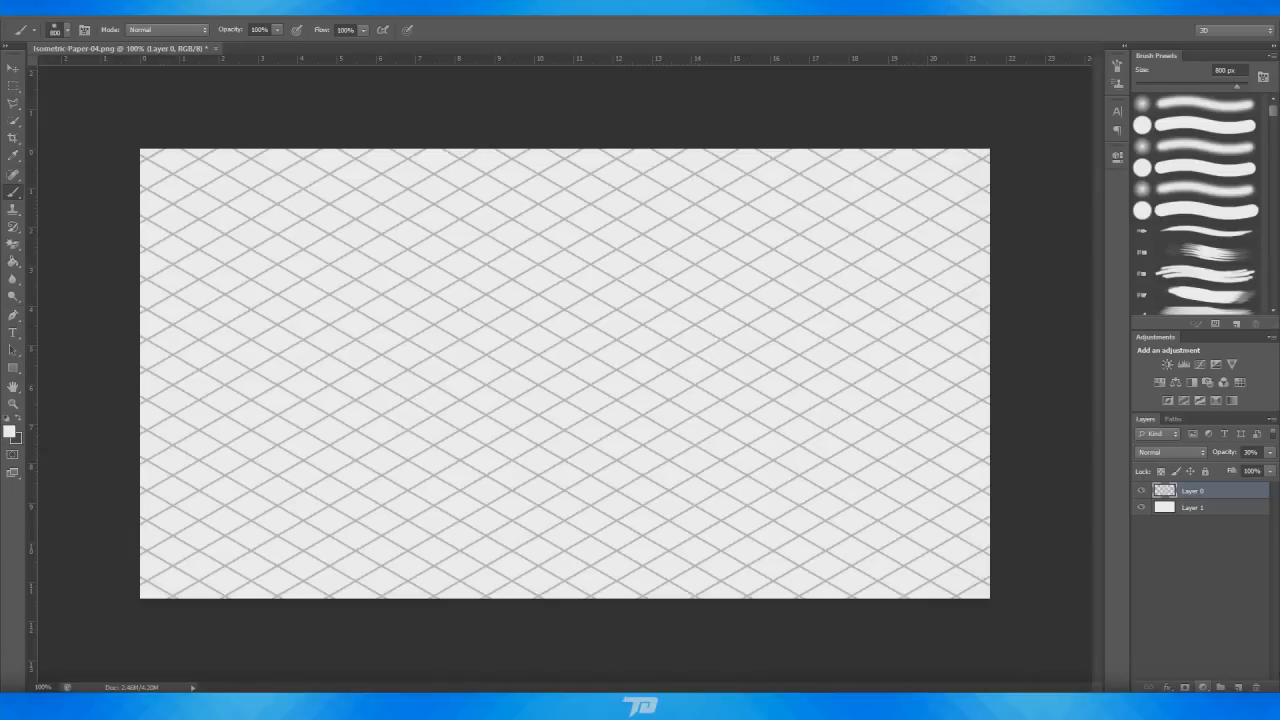
Shrink the brush and set the foreground colour to black on the isometric grid canvas
{"action": "scroll", "coordinate": [660, 290], "scroll_direction": "down", "scroll_amount": 5, "text": "alt"}
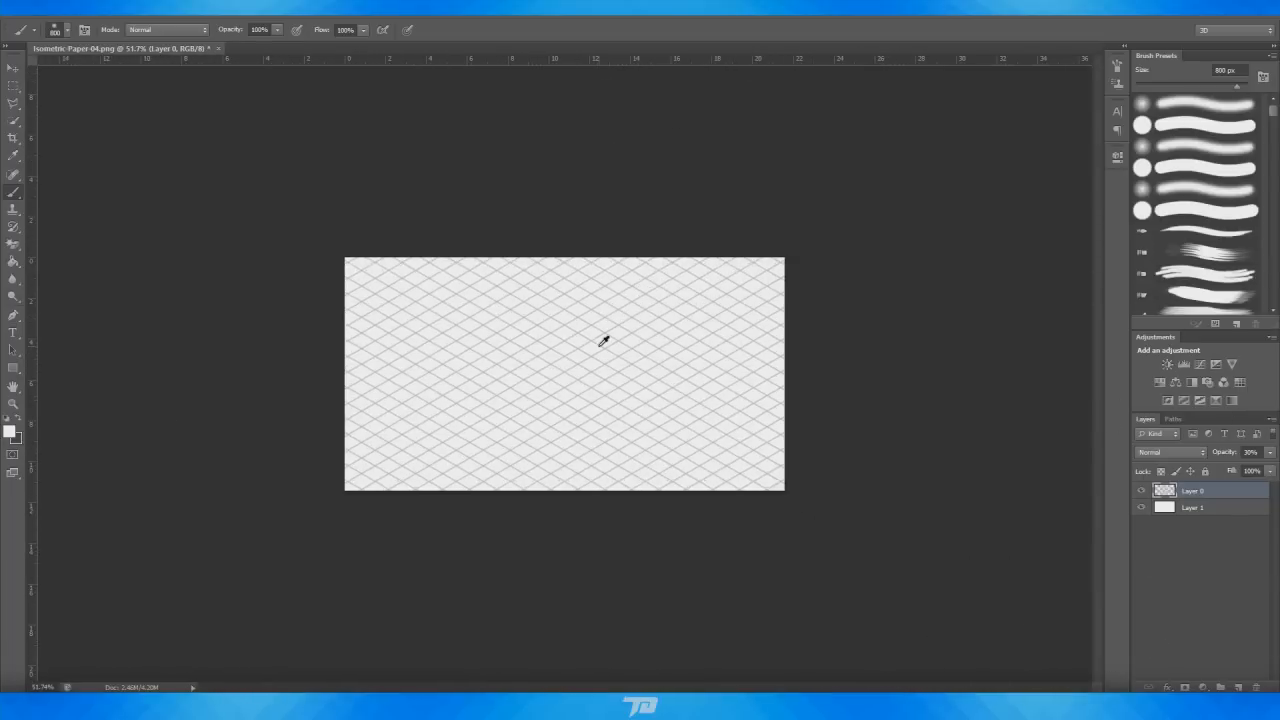
{"action": "key", "text": "bracketleft"}
{"action": "key", "text": "bracketleft"}
{"action": "key", "text": "bracketleft"}
{"action": "key", "text": "bracketleft"}
{"action": "key", "text": "bracketleft"}
{"action": "key", "text": "bracketleft"}
{"action": "key", "text": "bracketleft"}
{"action": "key", "text": "bracketleft"}
{"action": "key", "text": "bracketleft"}
{"action": "key", "text": "bracketleft"}
{"action": "key", "text": "bracketleft"}
{"action": "key", "text": "bracketleft"}
{"action": "key", "text": "bracketleft"}
{"action": "key", "text": "bracketleft"}
{"action": "key", "text": "bracketleft"}
{"action": "key", "text": "bracketleft"}
{"action": "key", "text": "bracketleft"}
{"action": "key", "text": "bracketleft"}
{"action": "key", "text": "bracketleft"}
{"action": "left_click", "coordinate": [7, 431]}
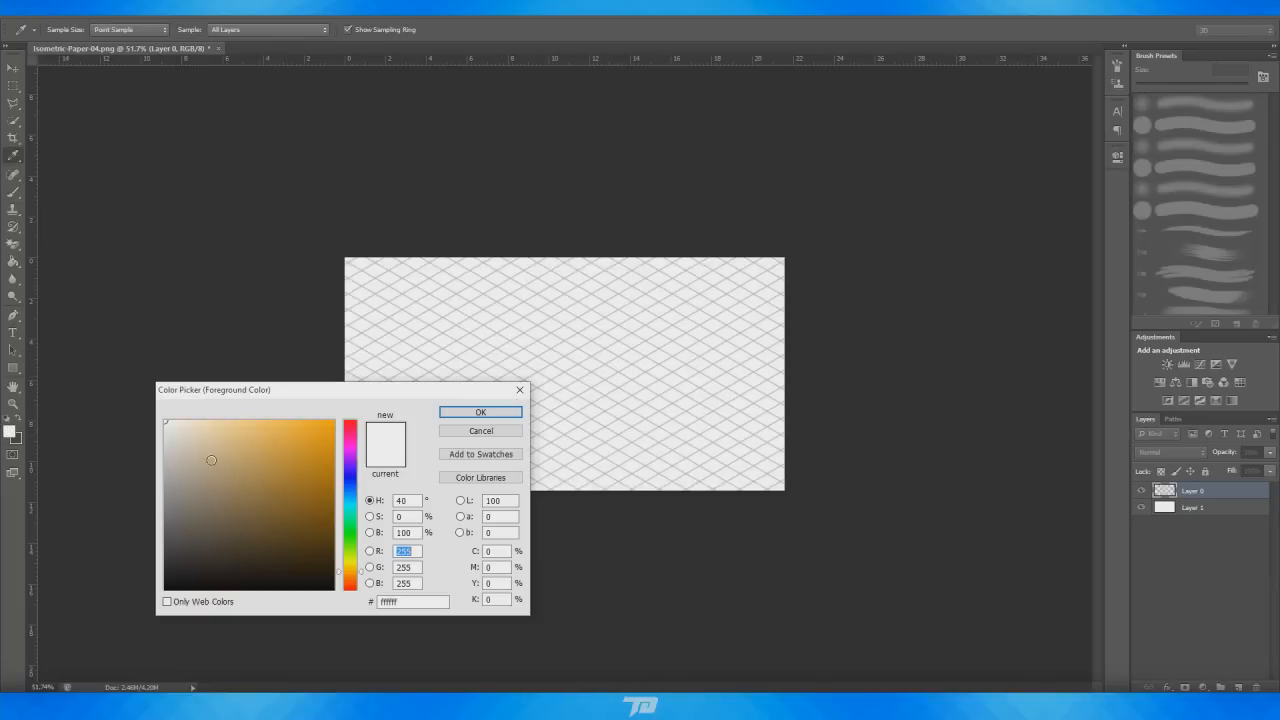
{"action": "left_click_drag", "start_coordinate": [212, 461], "coordinate": [274, 668]}
{"action": "left_click", "coordinate": [485, 415]}
Set the brush to 15 px with maximum hardness
{"action": "key", "text": "bracketleft"}
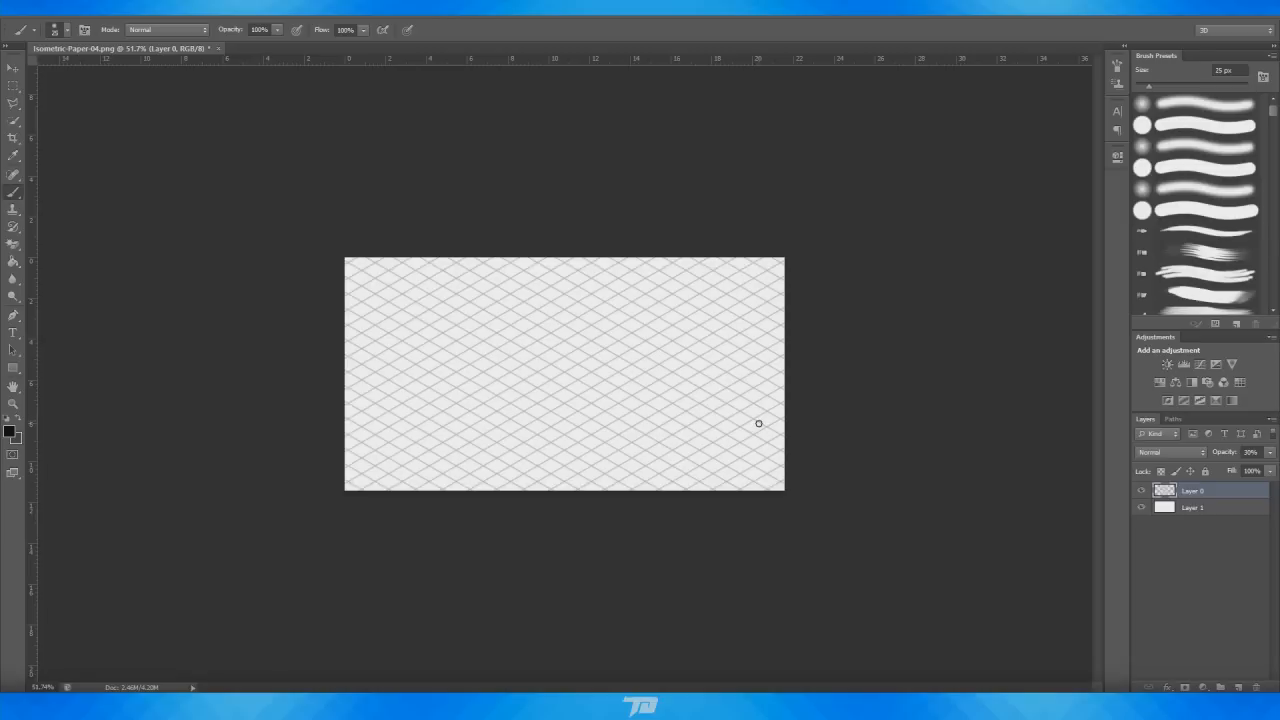
{"action": "key", "text": "bracketleft"}
{"action": "right_click", "coordinate": [598, 372]}
{"action": "left_click_drag", "start_coordinate": [614, 437], "coordinate": [790, 435]}
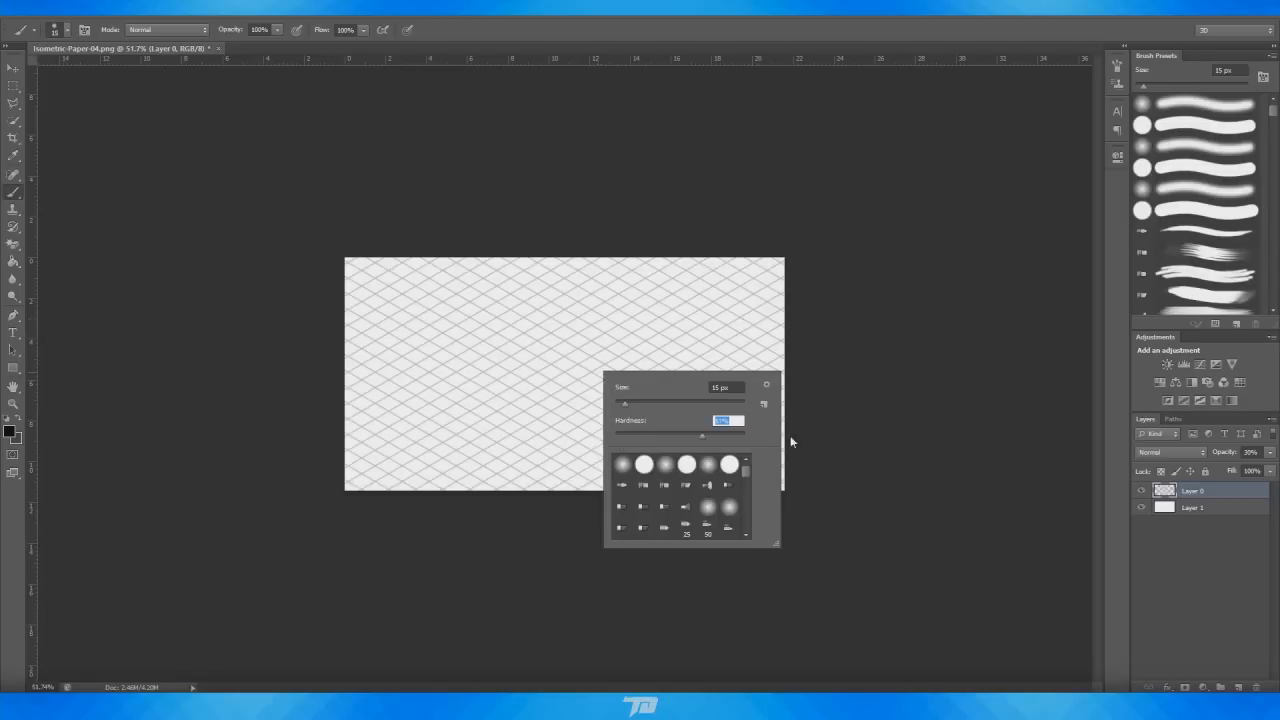
{"action": "left_click", "coordinate": [1211, 496]}
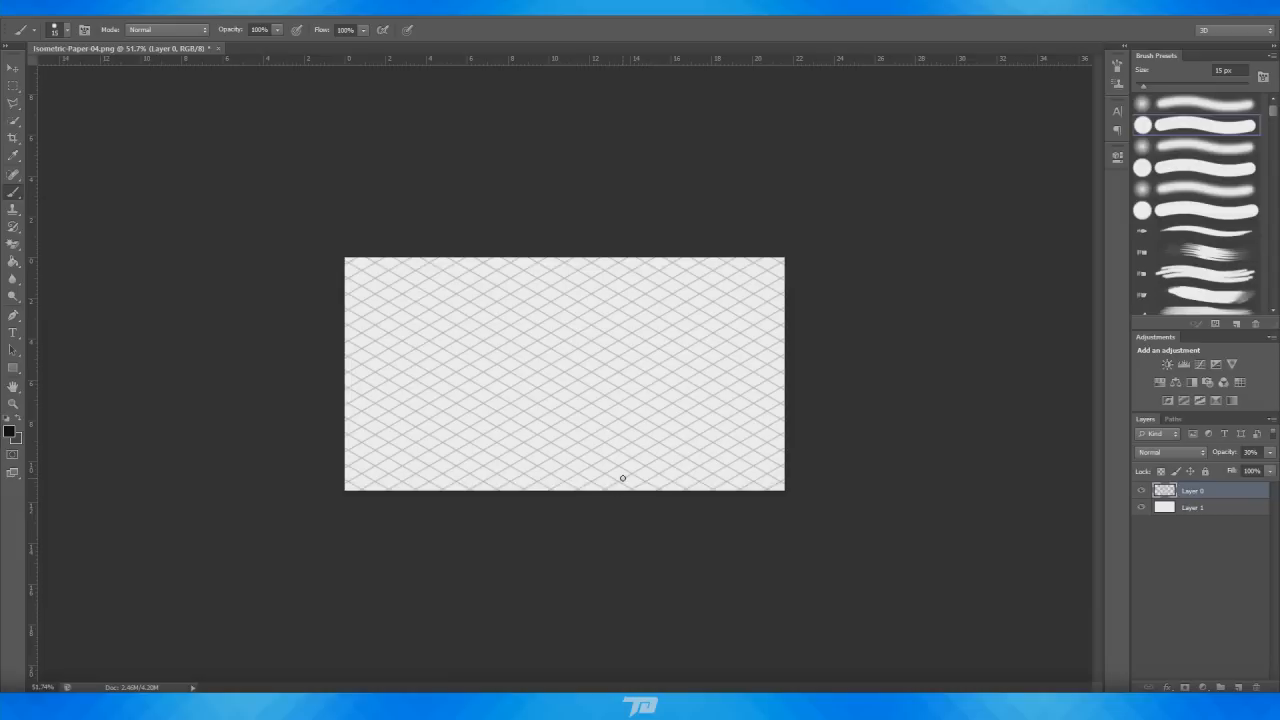
Undo a test brush stroke and add a new empty layer above Layer 0
{"action": "key", "text": "bracketleft"}
{"action": "left_click_drag", "start_coordinate": [617, 434], "coordinate": [684, 395]}
{"action": "key", "text": "ctrl+z"}
{"action": "left_click", "coordinate": [1239, 687]}
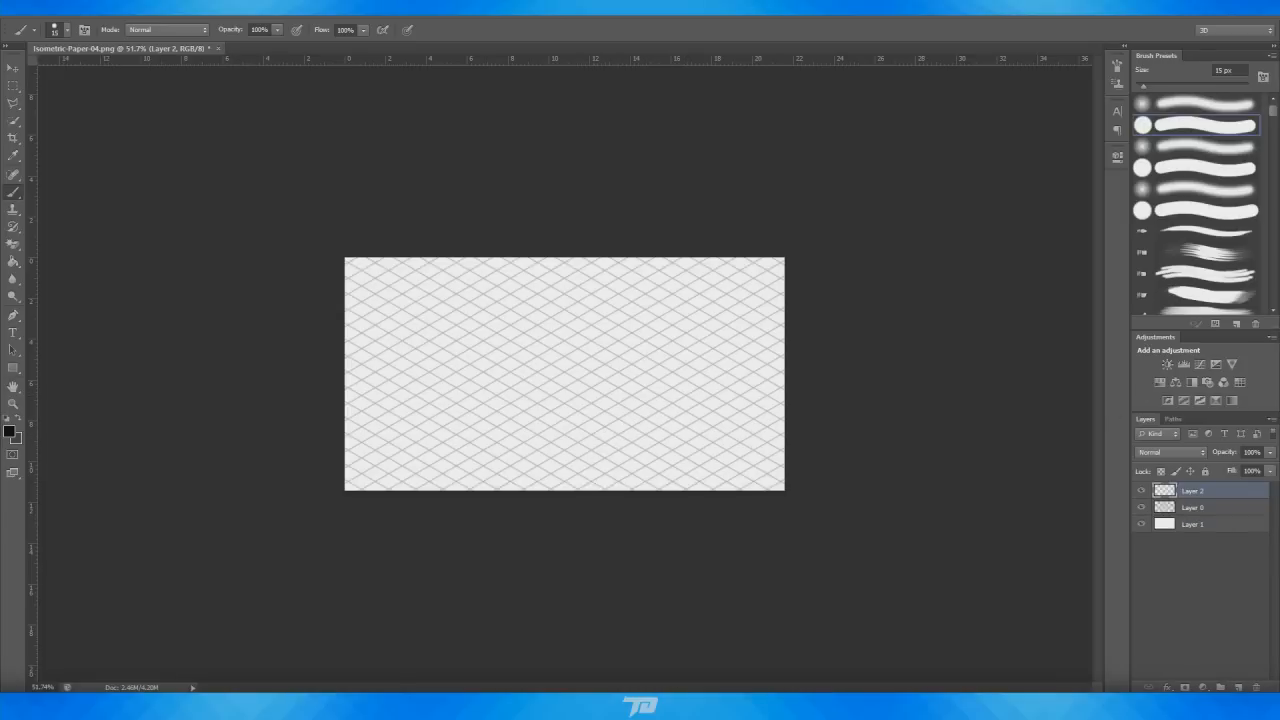
Glance at the factory reference image, then return to the canvas
{"action": "key", "text": "alt+Tab"}
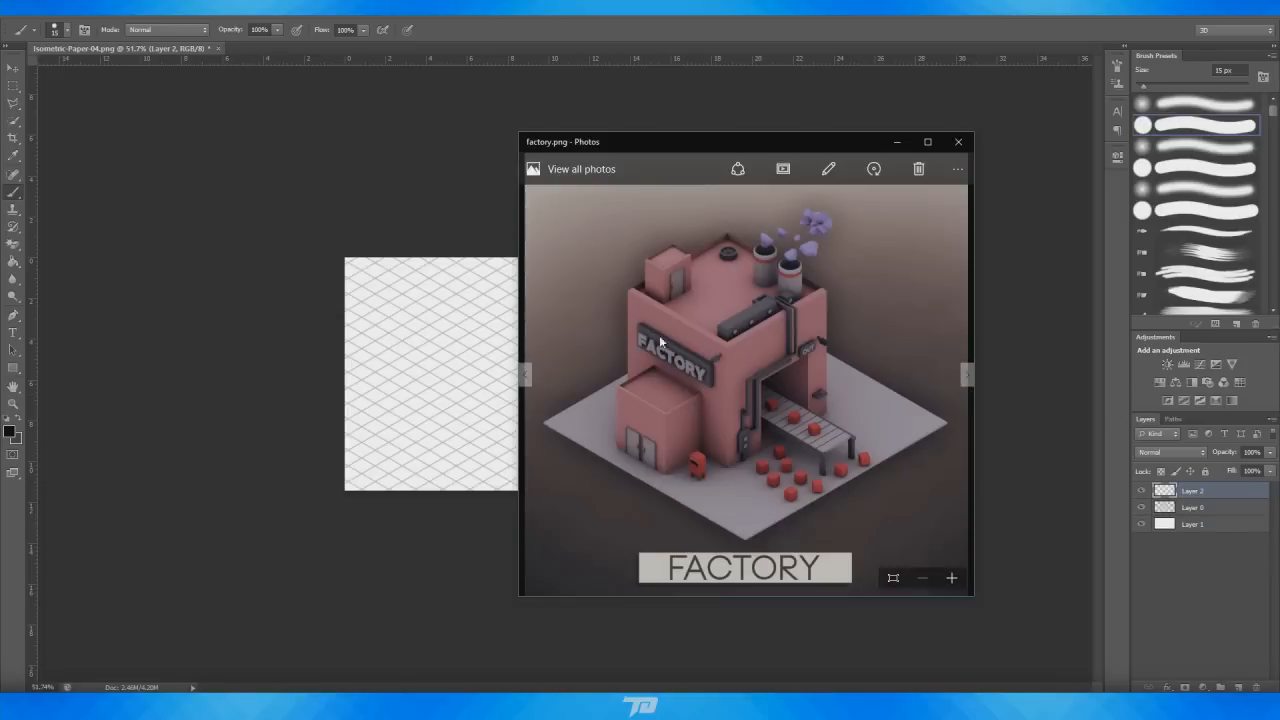
{"action": "left_click", "coordinate": [894, 143]}
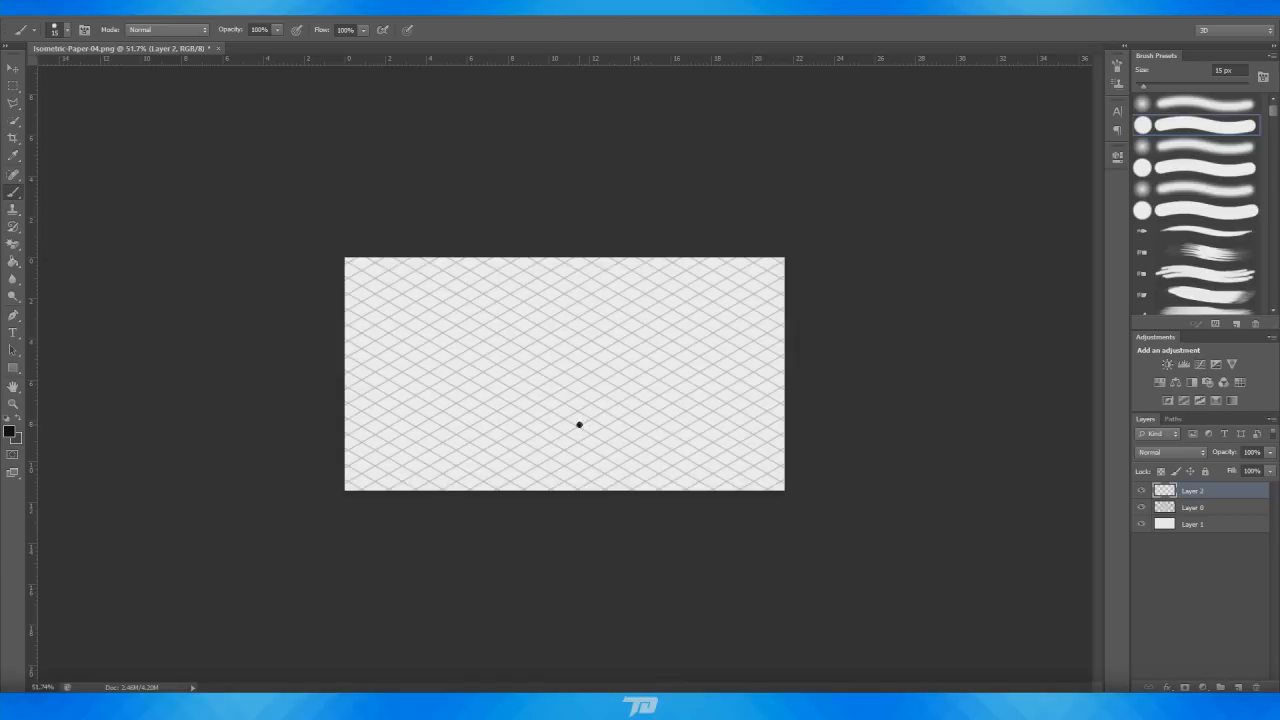
Sketch an isometric box outline on the new layer, then step back through all the strokes
{"action": "left_click_drag", "start_coordinate": [579, 425], "coordinate": [630, 394]}
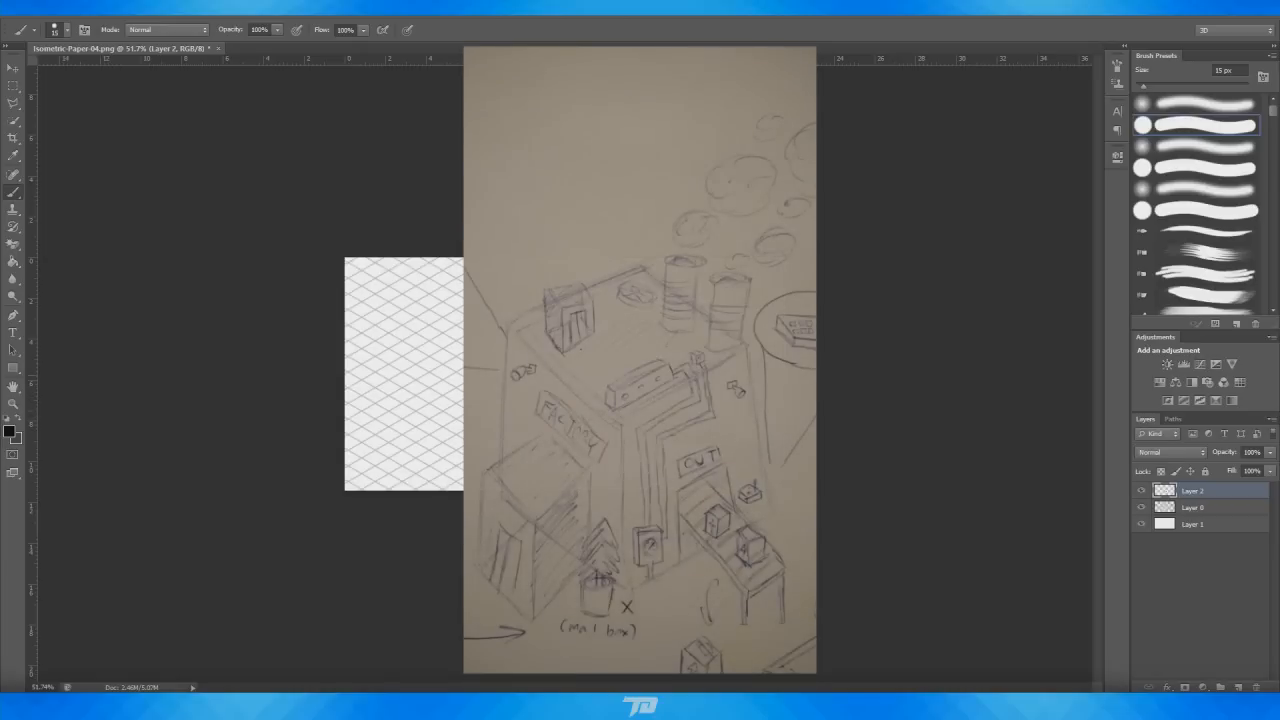
{"action": "left_click_drag", "start_coordinate": [537, 402], "coordinate": [589, 367]}
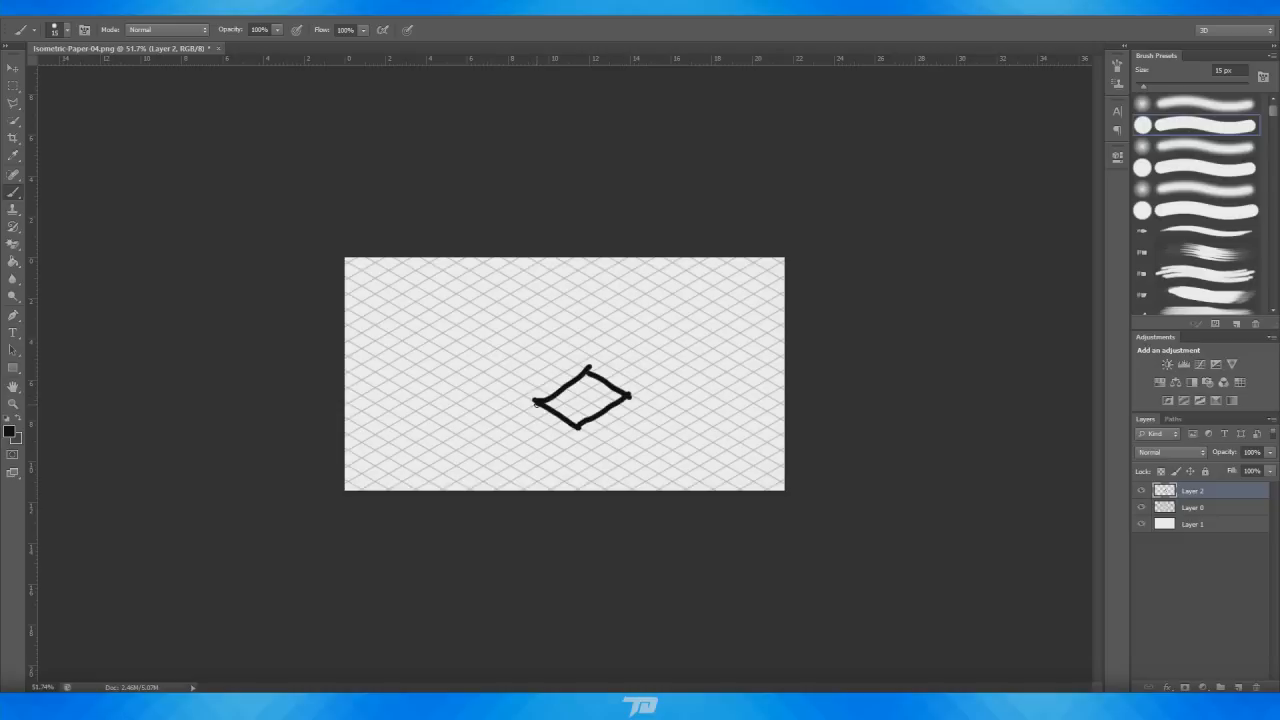
{"action": "mouse_move", "coordinate": [536, 401]}
{"action": "left_mouse_down"}
{"action": "mouse_move", "coordinate": [532, 359]}
{"action": "mouse_move", "coordinate": [594, 336]}
{"action": "left_mouse_up"}
{"action": "left_click_drag", "start_coordinate": [631, 398], "coordinate": [630, 351]}
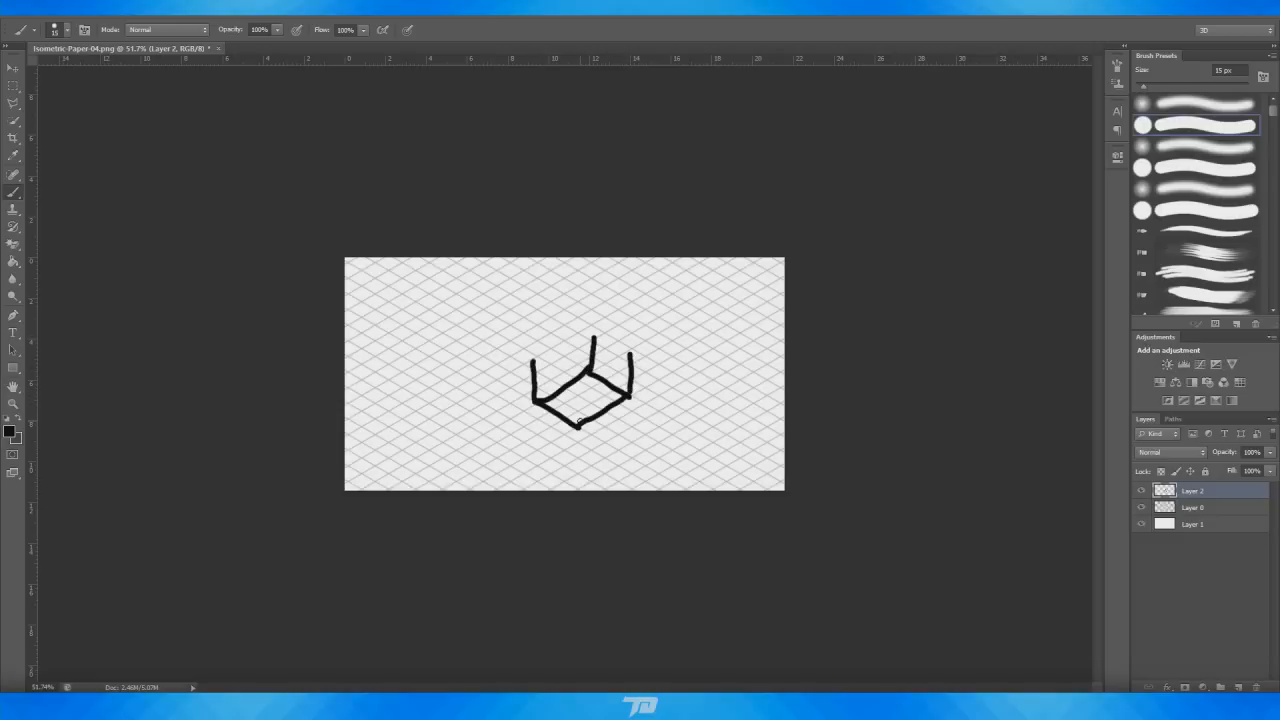
{"action": "left_click_drag", "start_coordinate": [579, 423], "coordinate": [578, 400]}
{"action": "mouse_move", "coordinate": [535, 361]}
{"action": "left_mouse_down"}
{"action": "mouse_move", "coordinate": [580, 399]}
{"action": "mouse_move", "coordinate": [632, 355]}
{"action": "left_mouse_up"}
{"action": "mouse_move", "coordinate": [539, 360]}
{"action": "left_mouse_down"}
{"action": "mouse_move", "coordinate": [592, 330]}
{"action": "mouse_move", "coordinate": [645, 352]}
{"action": "left_mouse_up"}
{"action": "key", "text": "ctrl+alt+z"}
{"action": "key", "text": "ctrl+alt+z"}
{"action": "key", "text": "ctrl+alt+z"}
{"action": "key", "text": "ctrl+alt+z"}
{"action": "key", "text": "ctrl+alt+z"}
{"action": "key", "text": "ctrl+alt+z"}
{"action": "key", "text": "ctrl+alt+z"}
{"action": "key", "text": "ctrl+alt+z"}
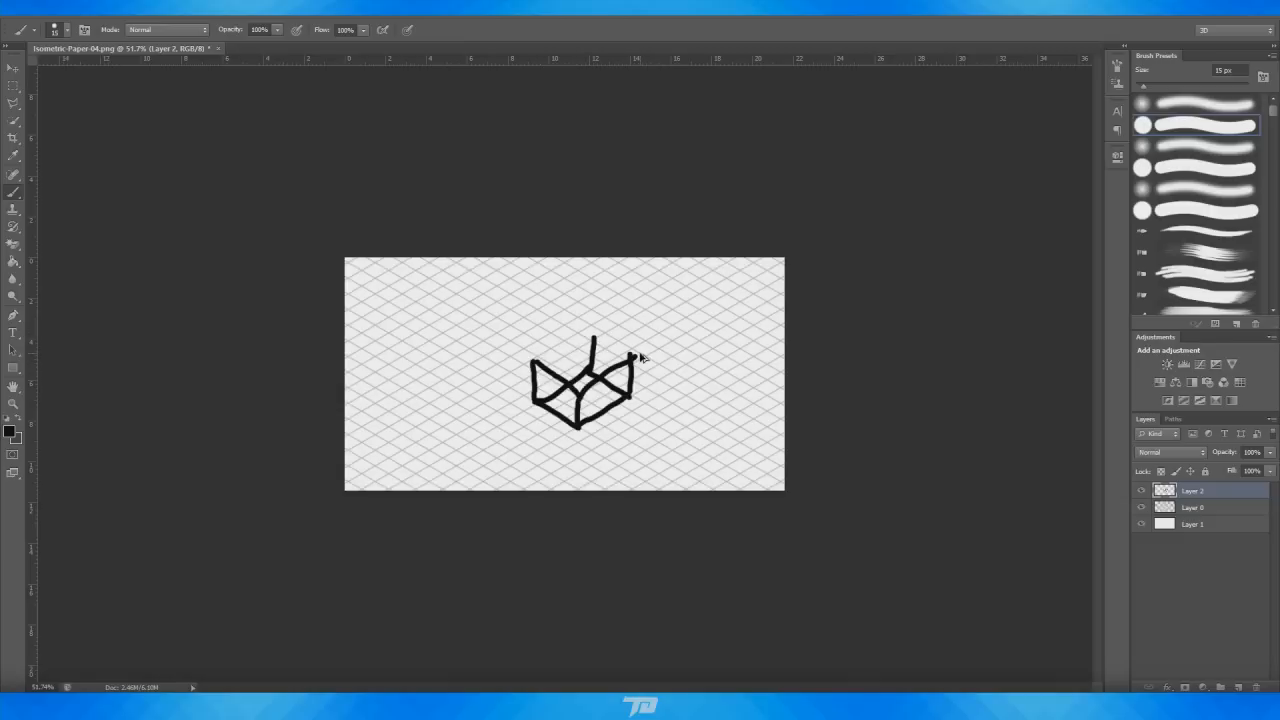
{"action": "key", "text": "ctrl+alt+z"}
{"action": "key", "text": "ctrl+alt+z"}
{"action": "key", "text": "ctrl+alt+z"}
{"action": "key", "text": "ctrl+alt+z"}
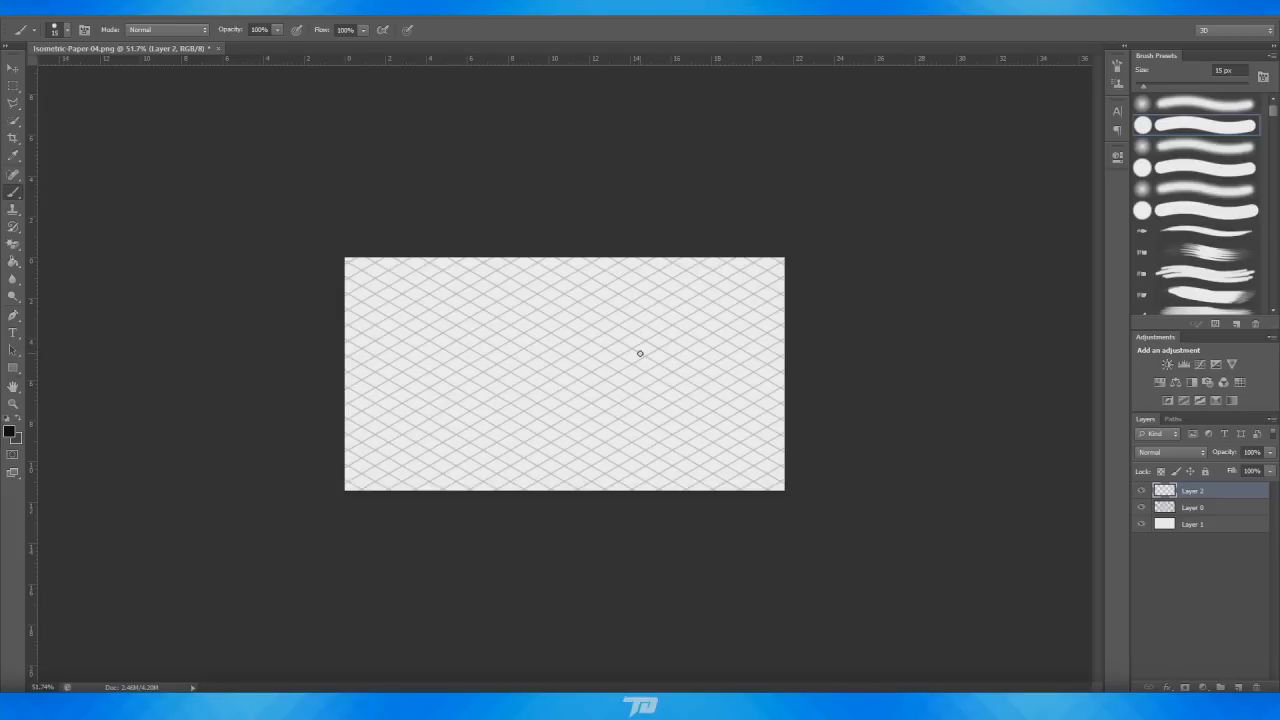
Zoom in and pan across the factory reference image to examine the building's details
{"action": "key", "text": "alt+Tab"}
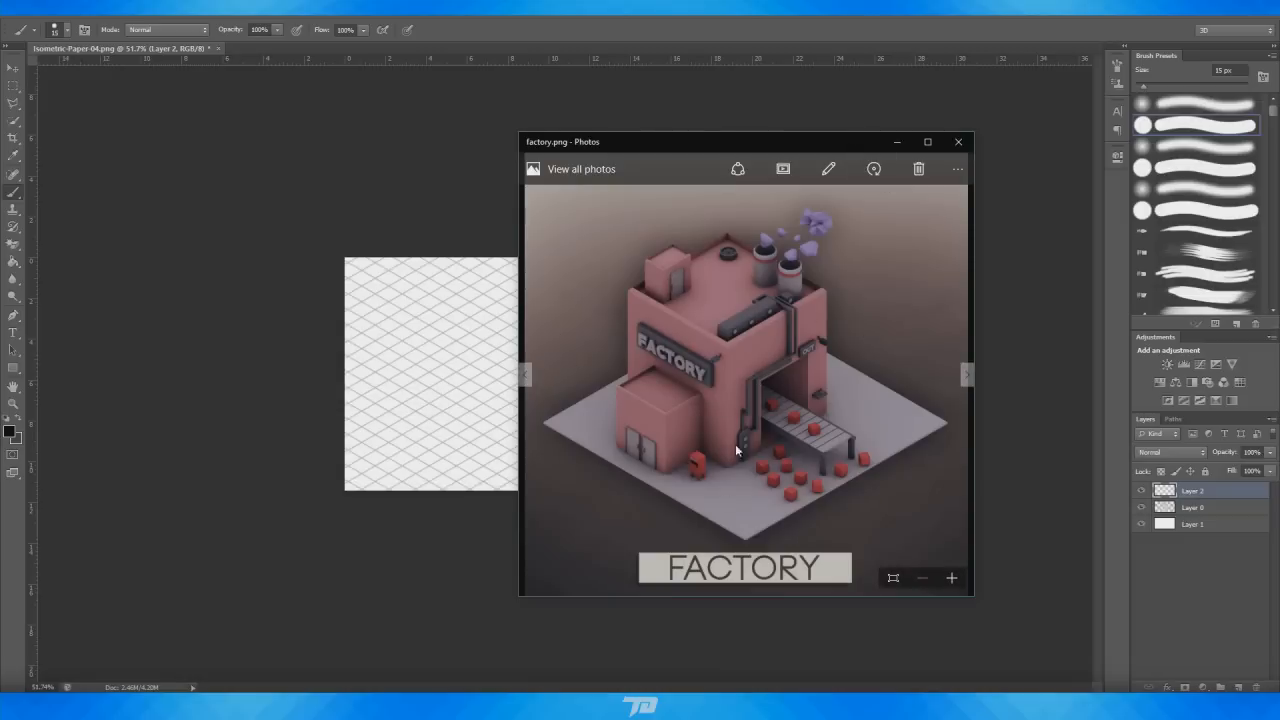
{"action": "left_click", "coordinate": [951, 577]}
{"action": "left_click", "coordinate": [951, 577]}
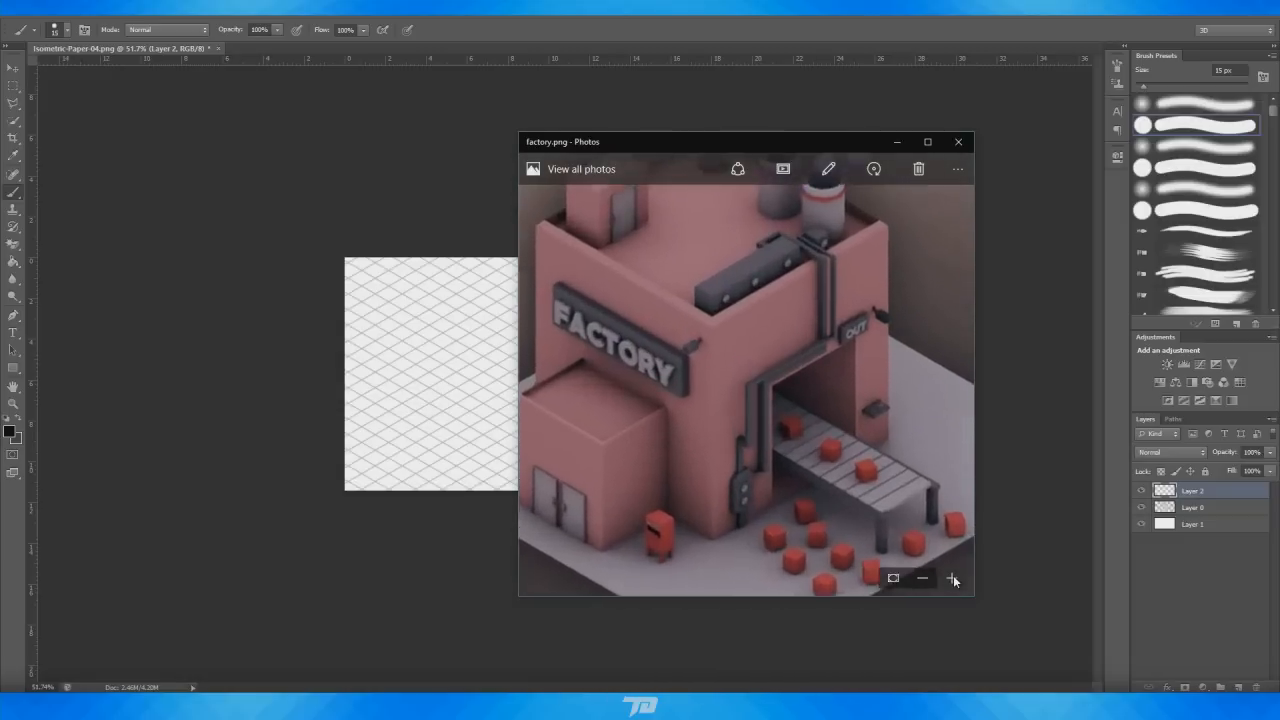
{"action": "left_click_drag", "start_coordinate": [813, 254], "coordinate": [794, 428]}
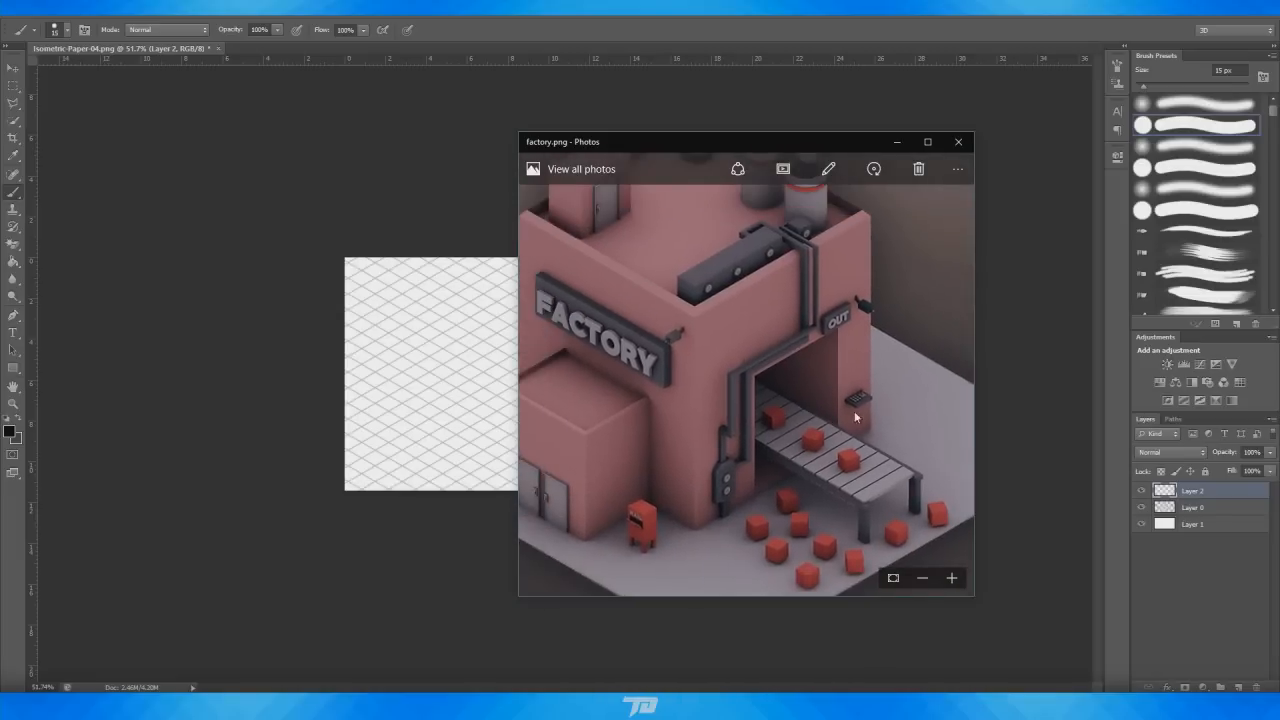
{"action": "left_click_drag", "start_coordinate": [851, 394], "coordinate": [906, 432]}
{"action": "left_click_drag", "start_coordinate": [822, 344], "coordinate": [834, 377]}
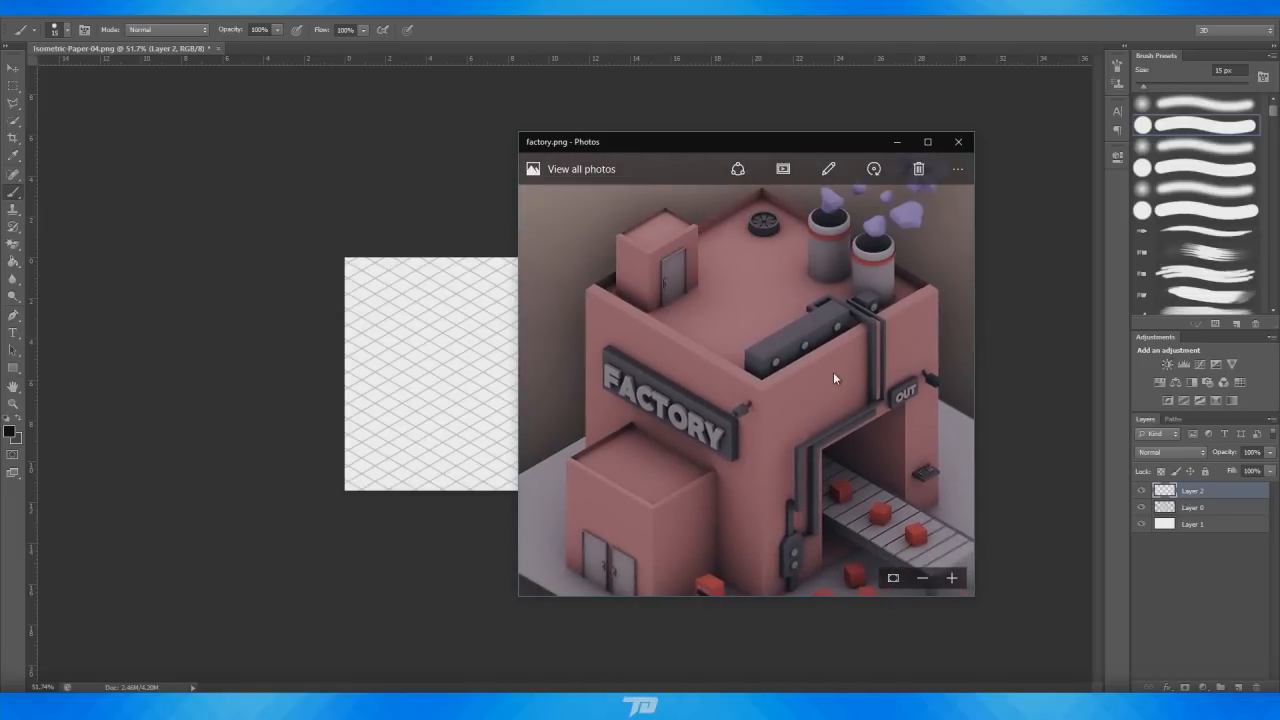
{"action": "left_click", "coordinate": [930, 580]}
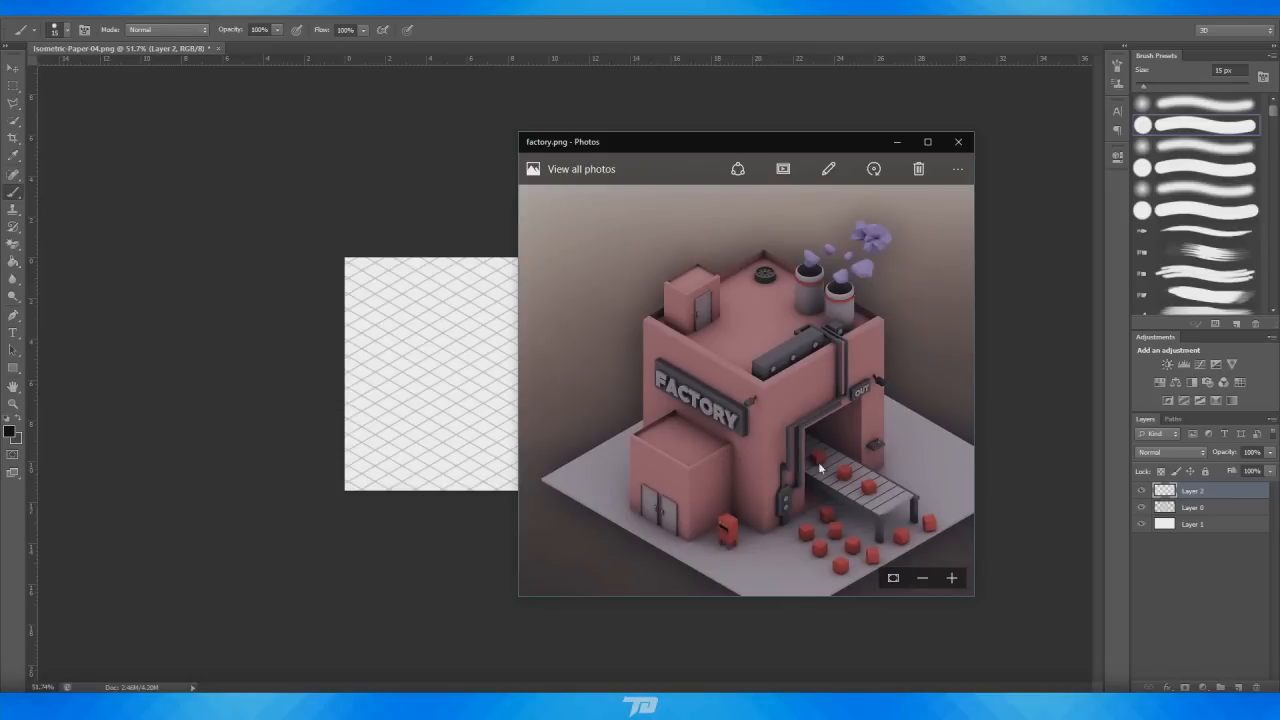
{"action": "left_click_drag", "start_coordinate": [822, 462], "coordinate": [786, 406]}
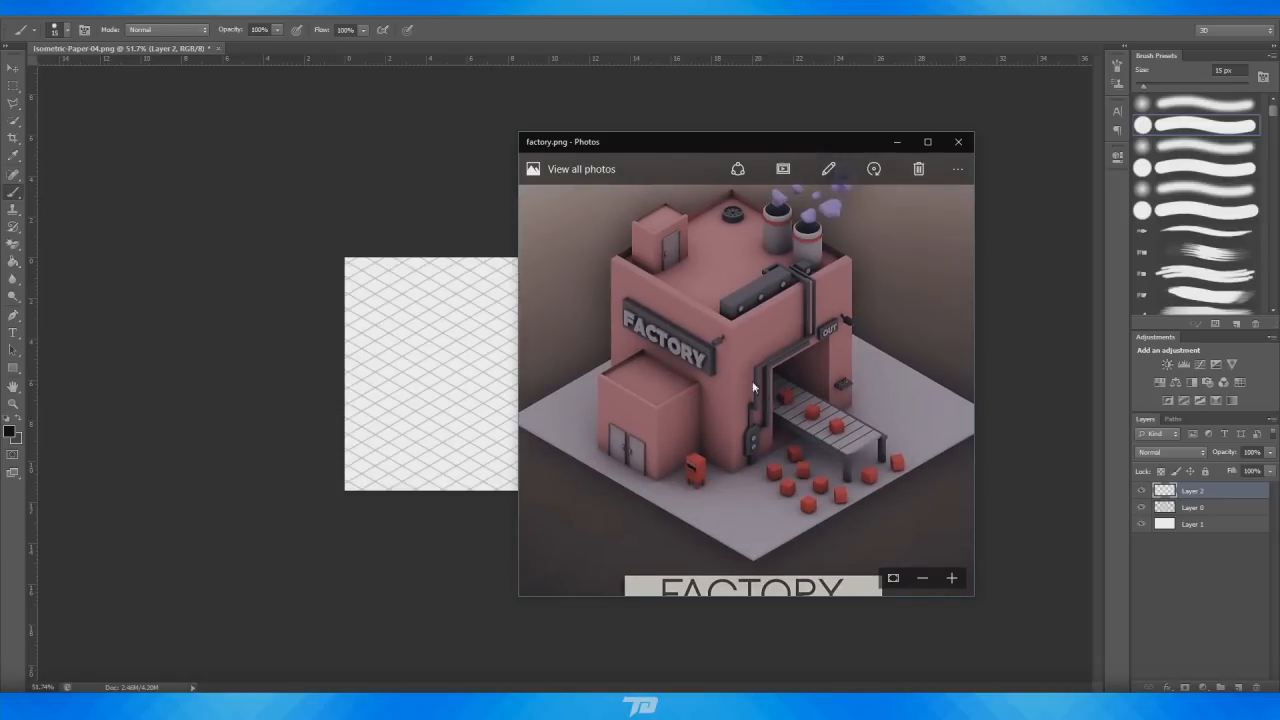
{"action": "scroll", "coordinate": [817, 382], "scroll_direction": "up", "scroll_amount": 1}
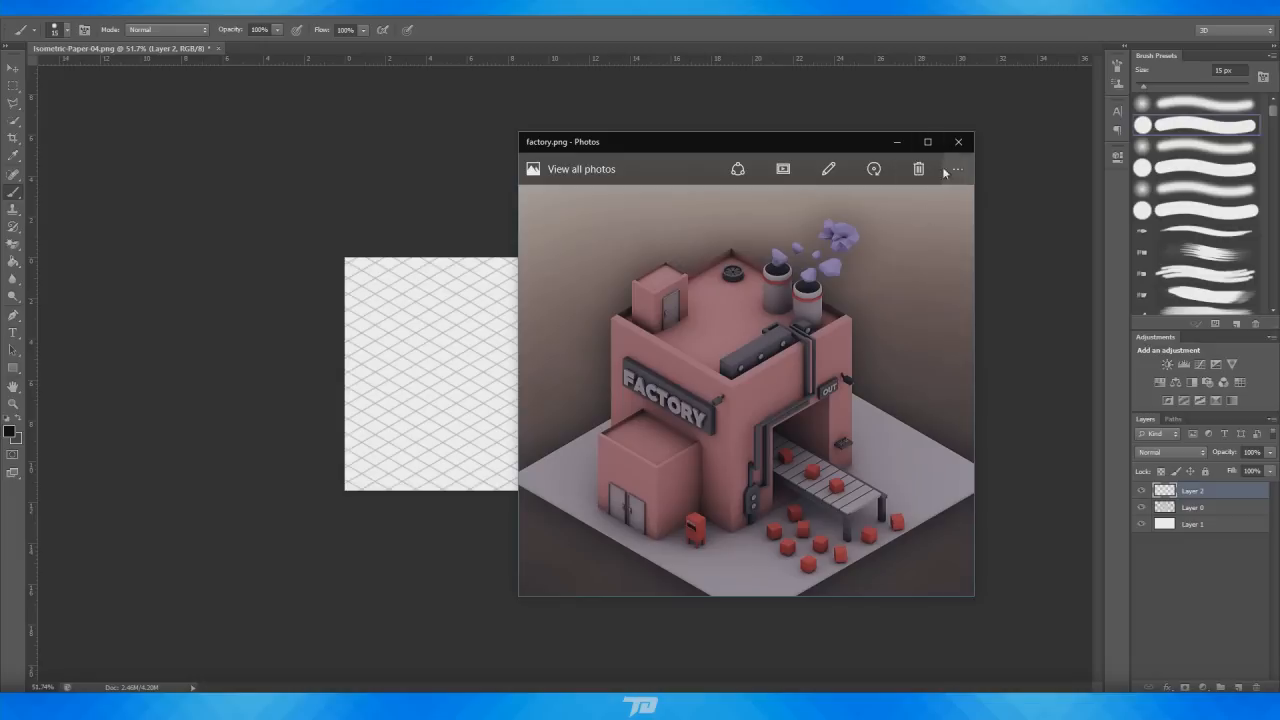
{"action": "scroll", "coordinate": [833, 382], "scroll_direction": "down", "scroll_amount": 1}
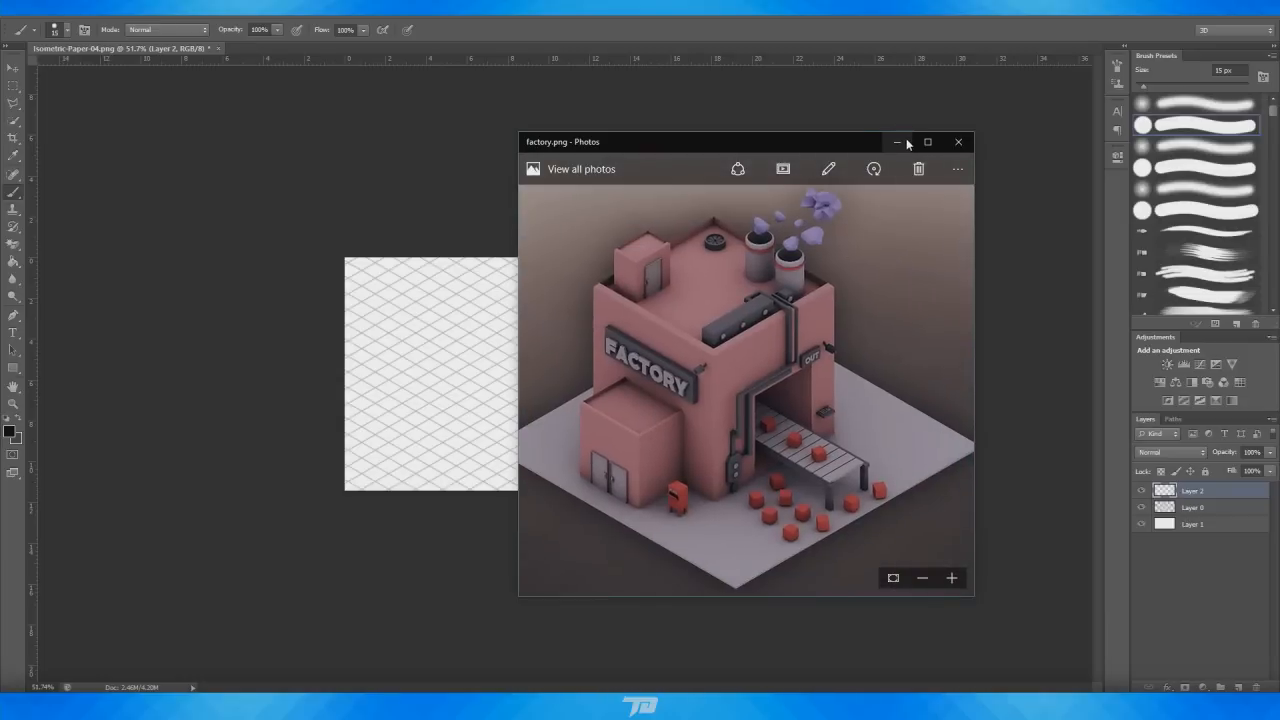
{"action": "left_click", "coordinate": [897, 141]}
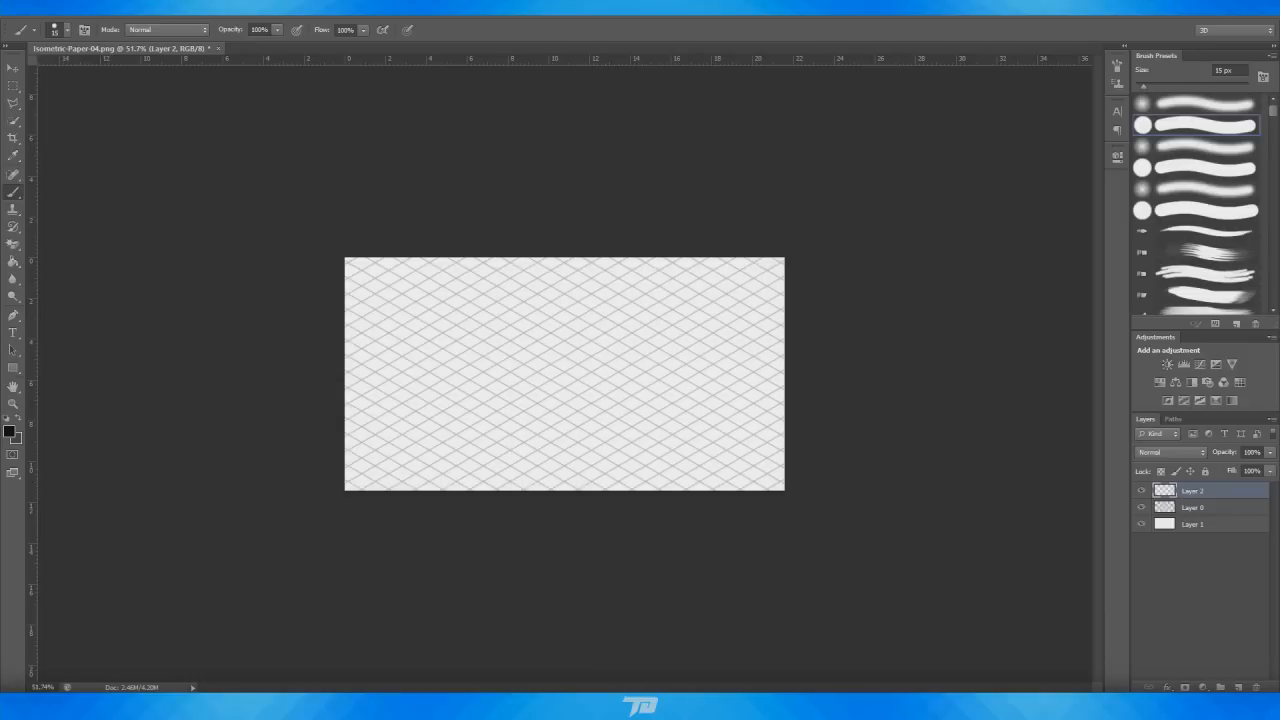
Switch to Cinema 4D and add a cube object to the scene
{"action": "key", "text": "alt+Tab"}
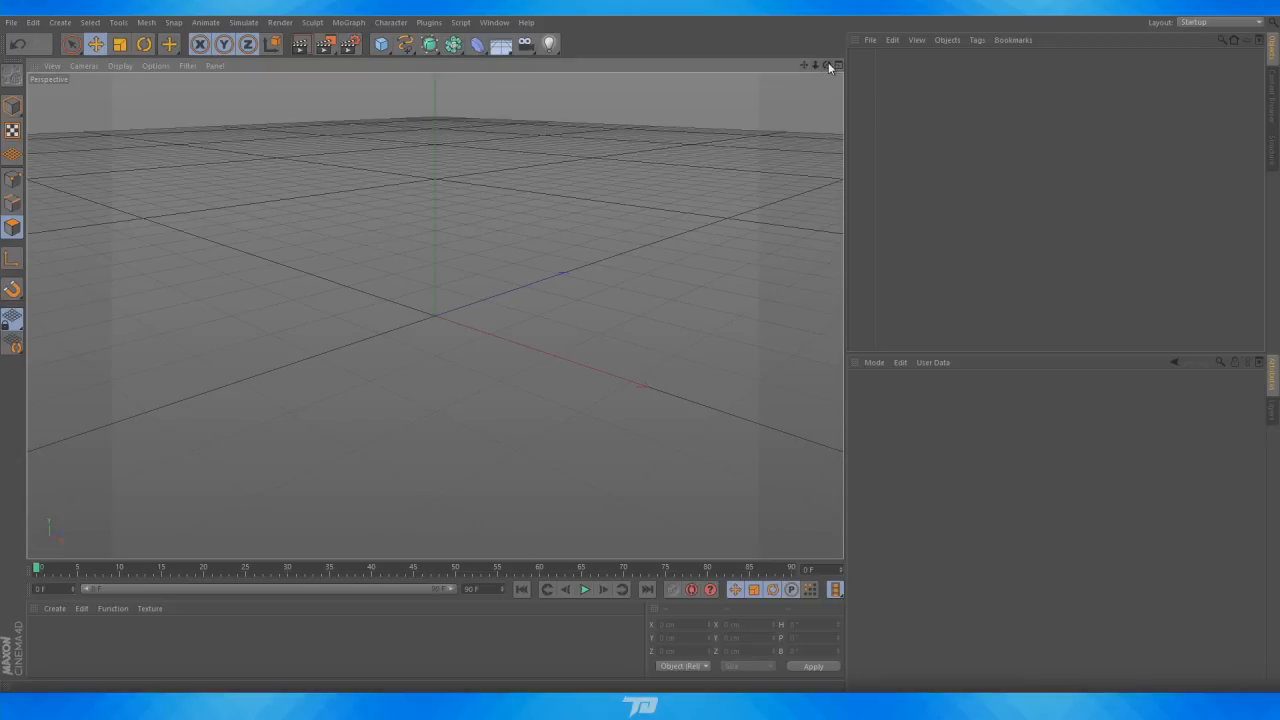
{"action": "left_click_drag", "start_coordinate": [826, 65], "coordinate": [404, 101]}
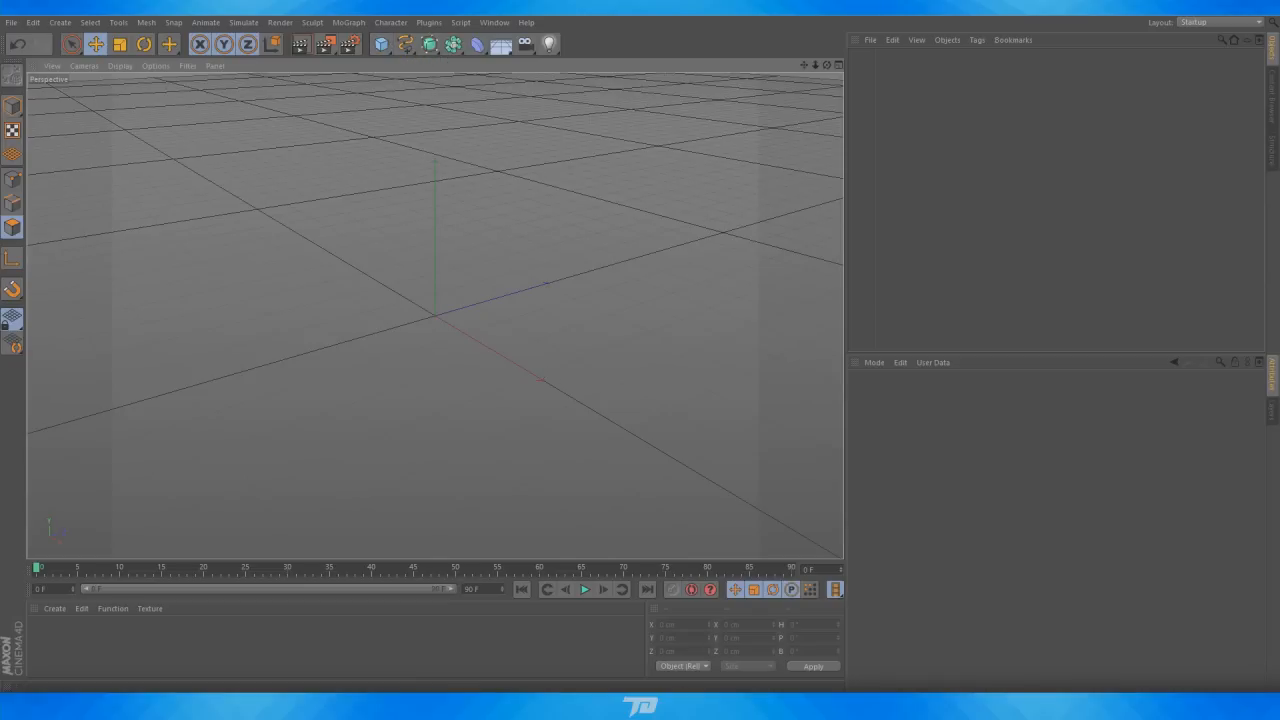
{"action": "left_click", "coordinate": [695, 640]}
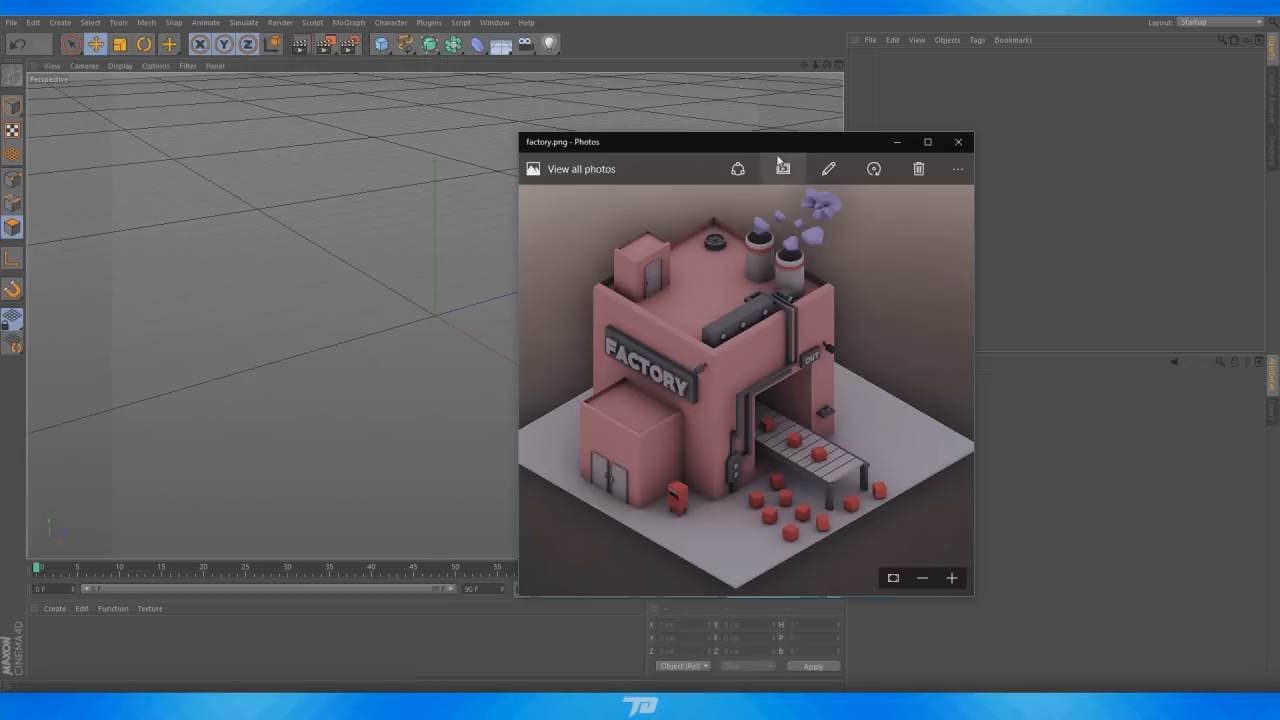
{"action": "left_click", "coordinate": [897, 142]}
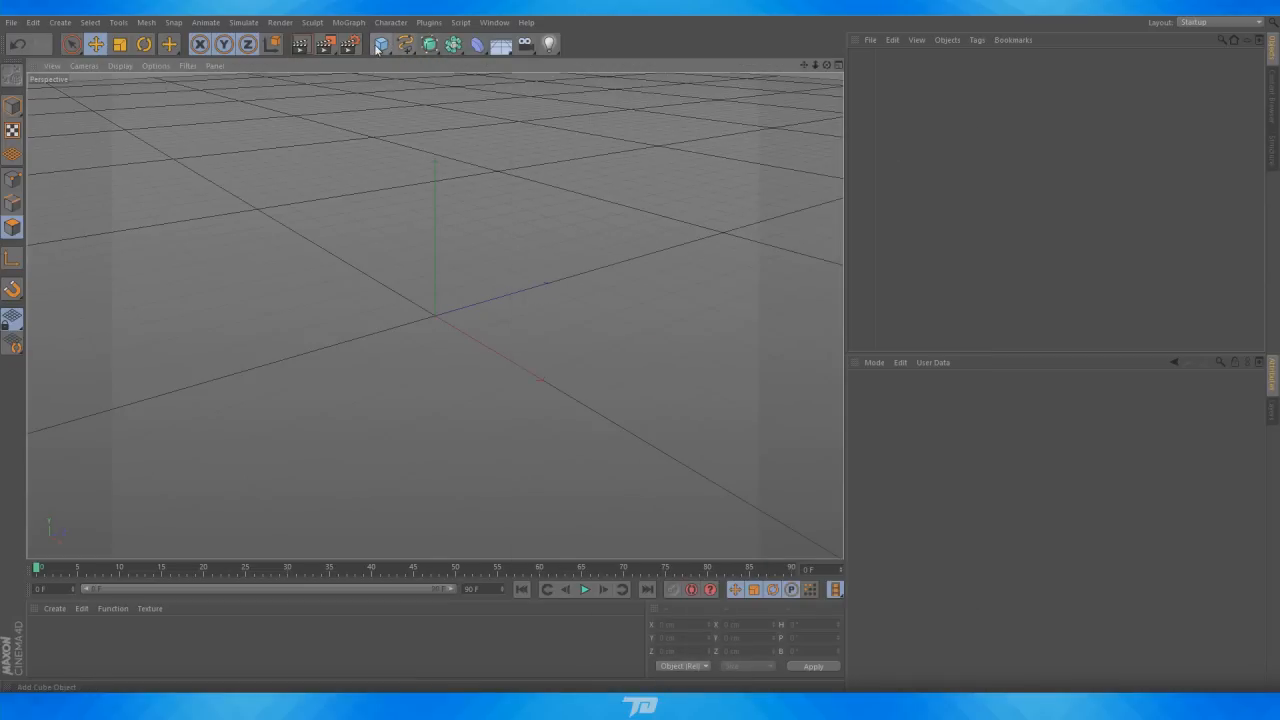
{"action": "left_click", "coordinate": [380, 45]}
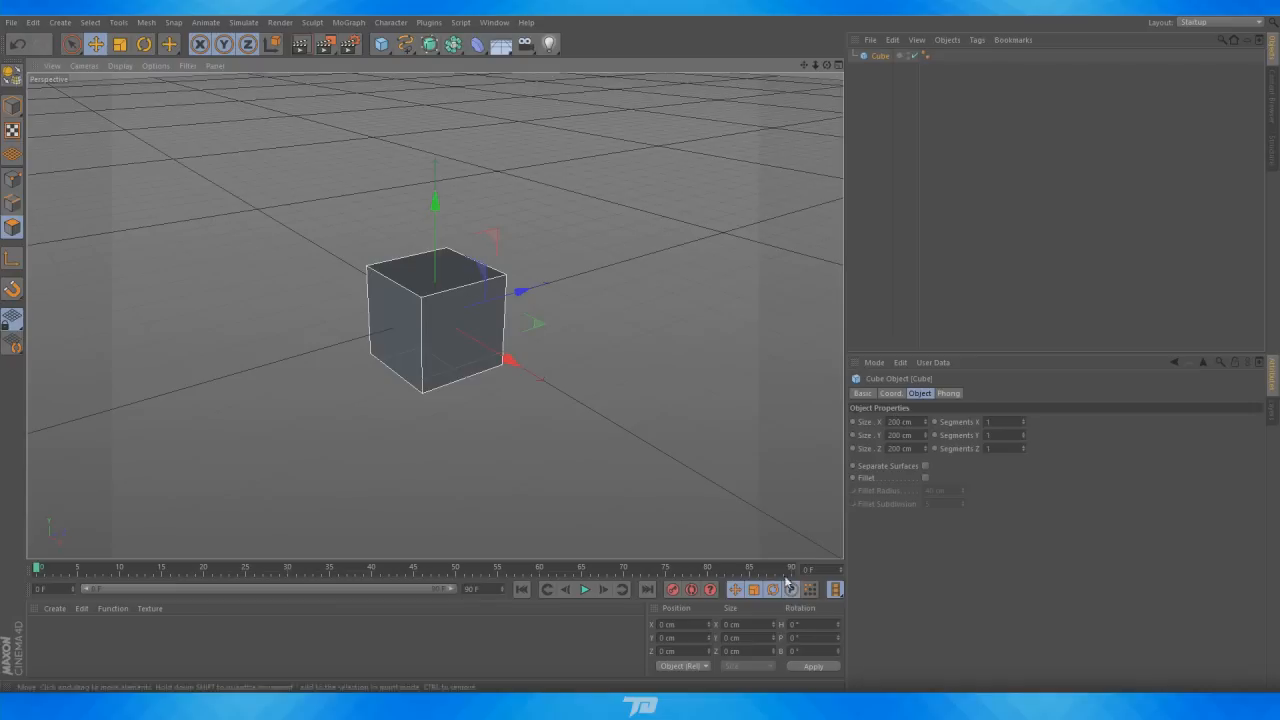
Glance at the factory reference, then set the cube's size to 400 cm along X, Y and Z
{"action": "left_click", "coordinate": [697, 703]}
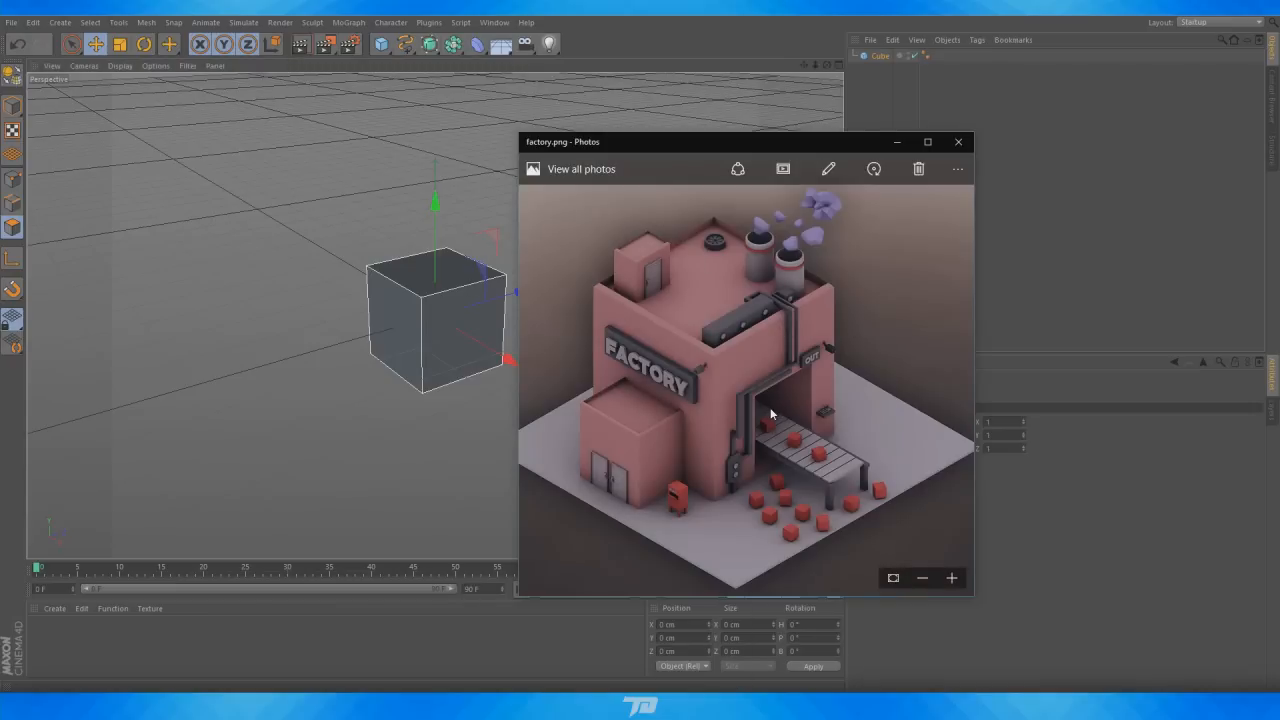
{"action": "left_click", "coordinate": [899, 142]}
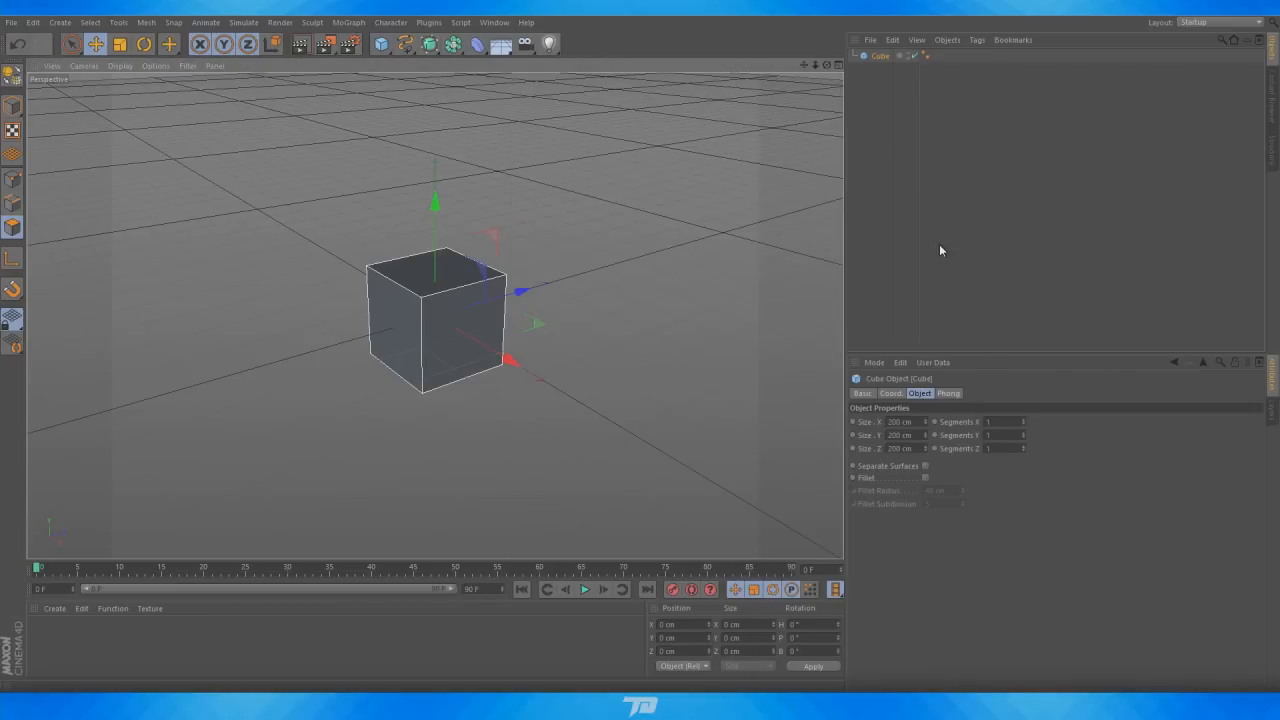
{"action": "left_click", "coordinate": [893, 435]}
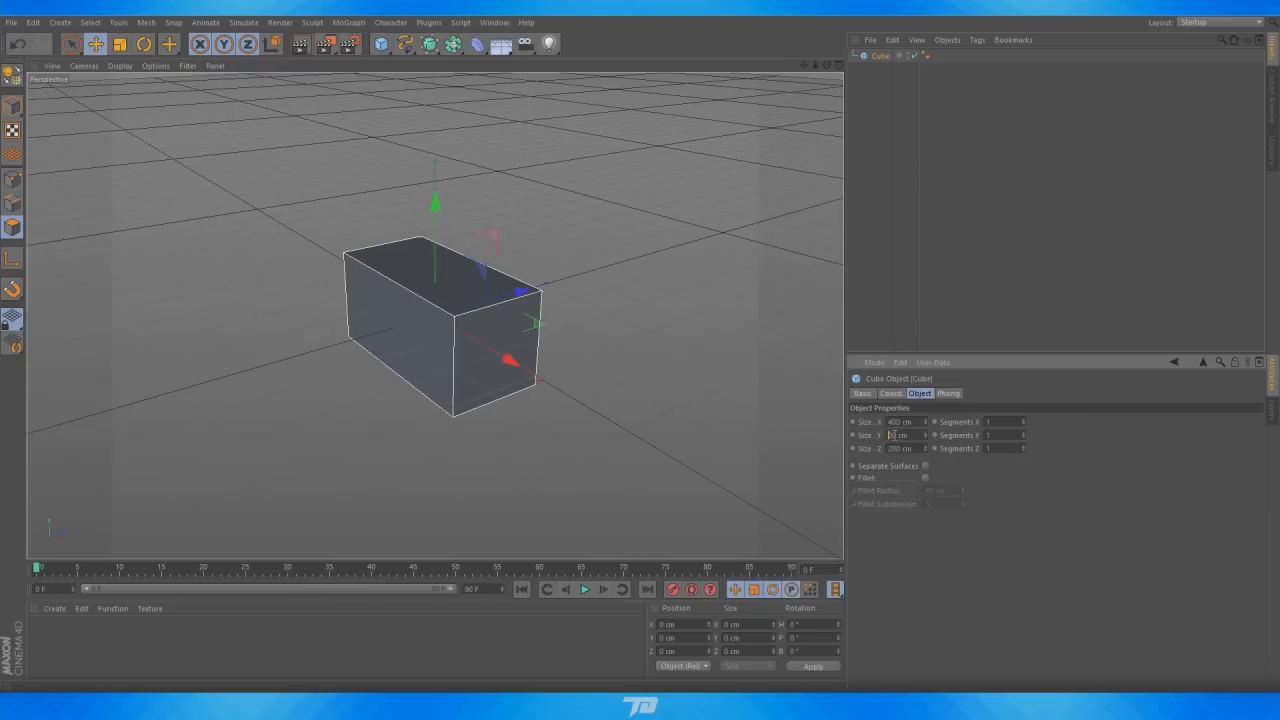
{"action": "left_click", "coordinate": [895, 449]}
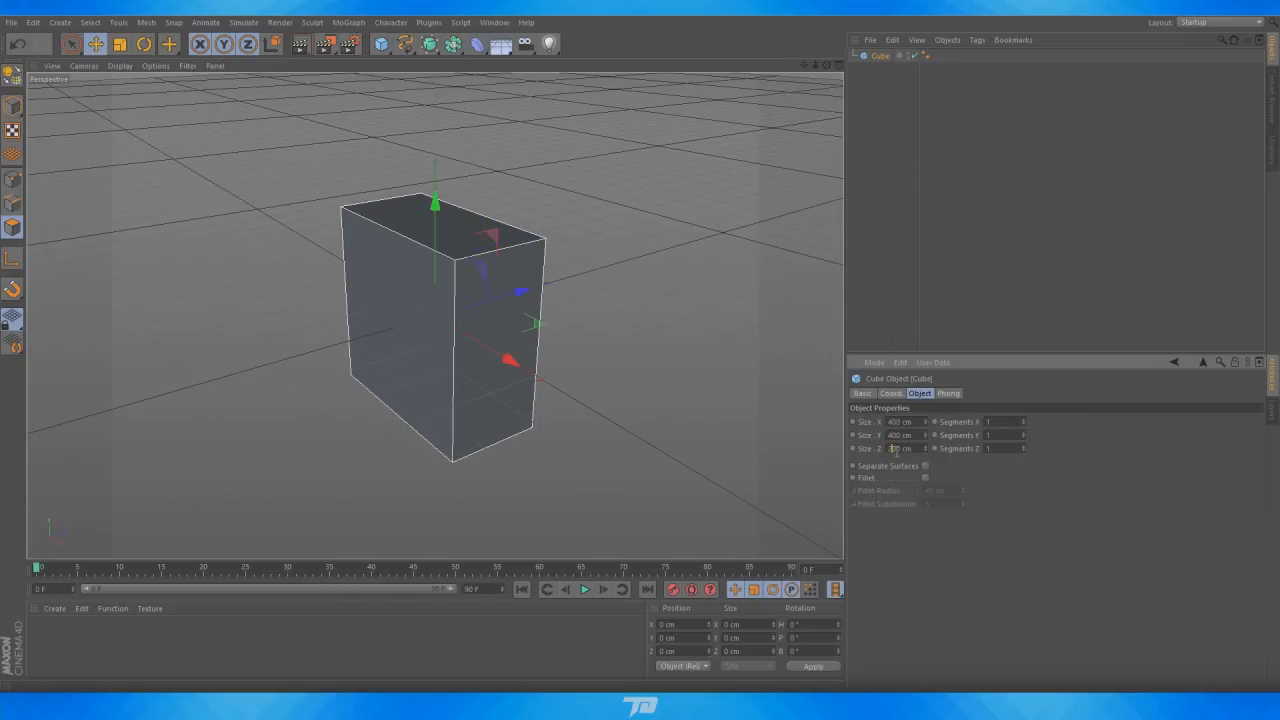
{"action": "type", "text": "400"}
{"action": "left_click", "coordinate": [1031, 523]}
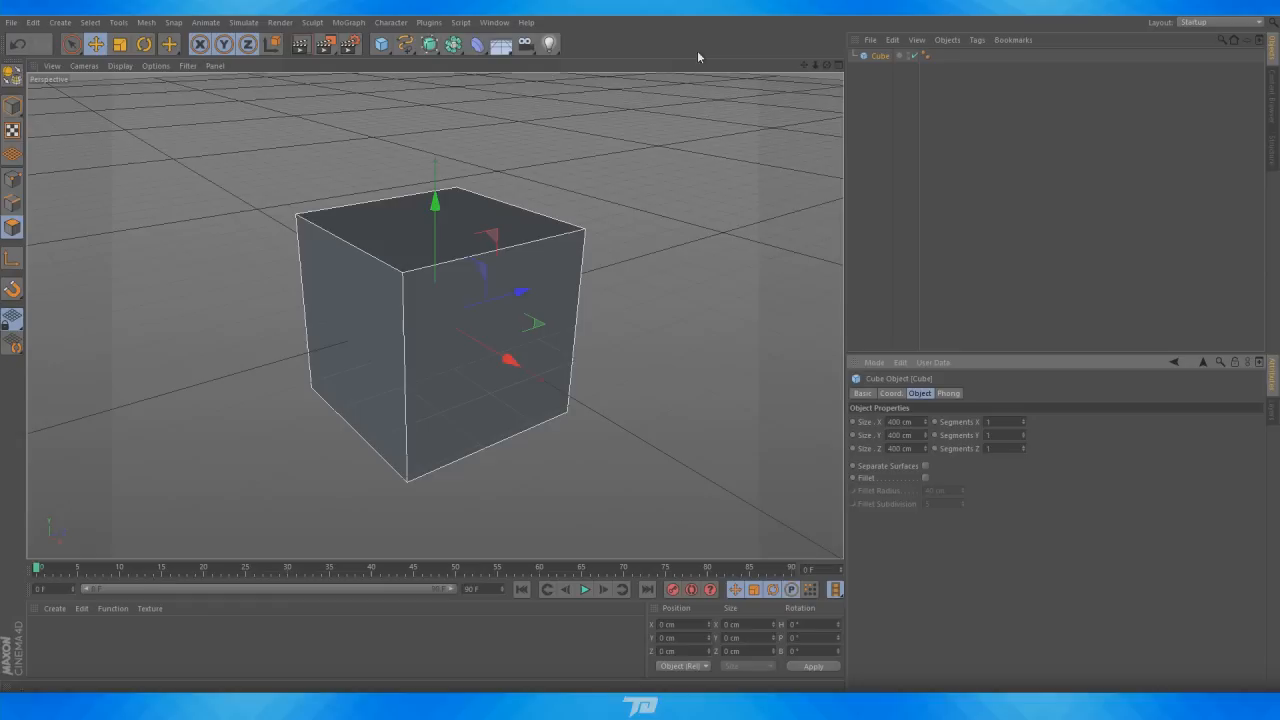
Switch between the four-view and single perspective layouts and compare the scene with the factory reference image
{"action": "left_click", "coordinate": [838, 65]}
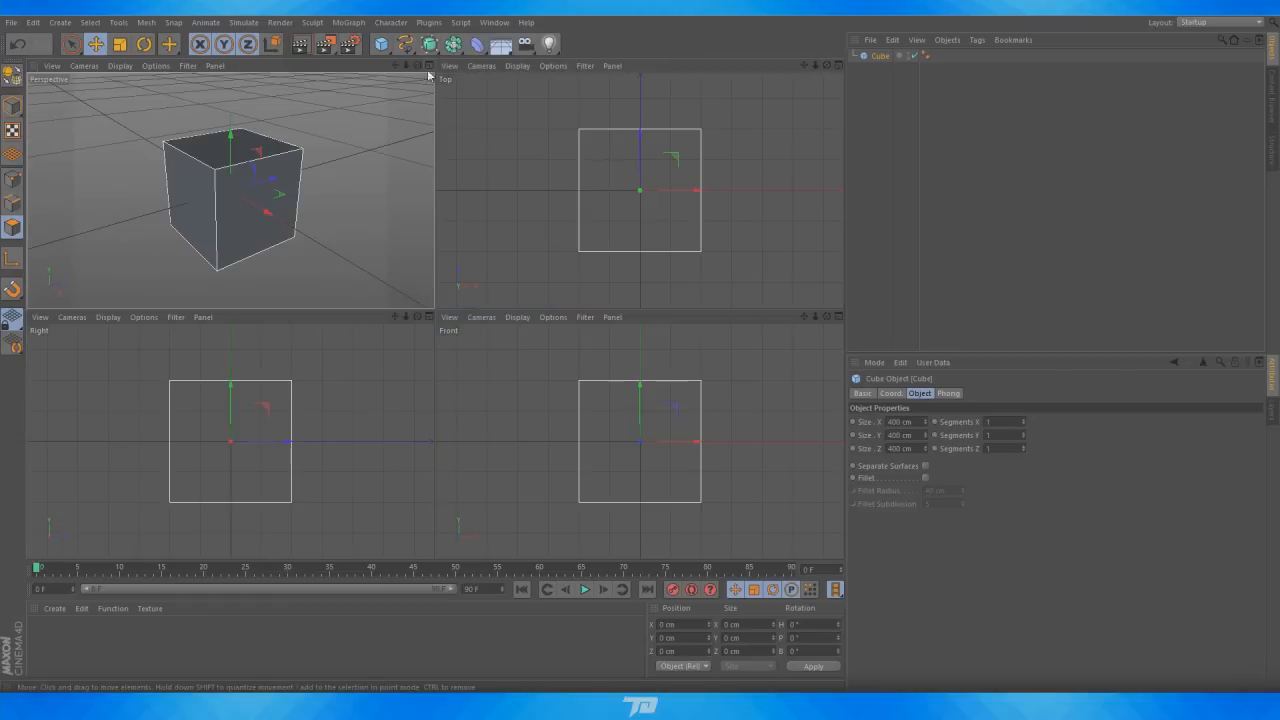
{"action": "left_click_drag", "start_coordinate": [235, 389], "coordinate": [240, 329]}
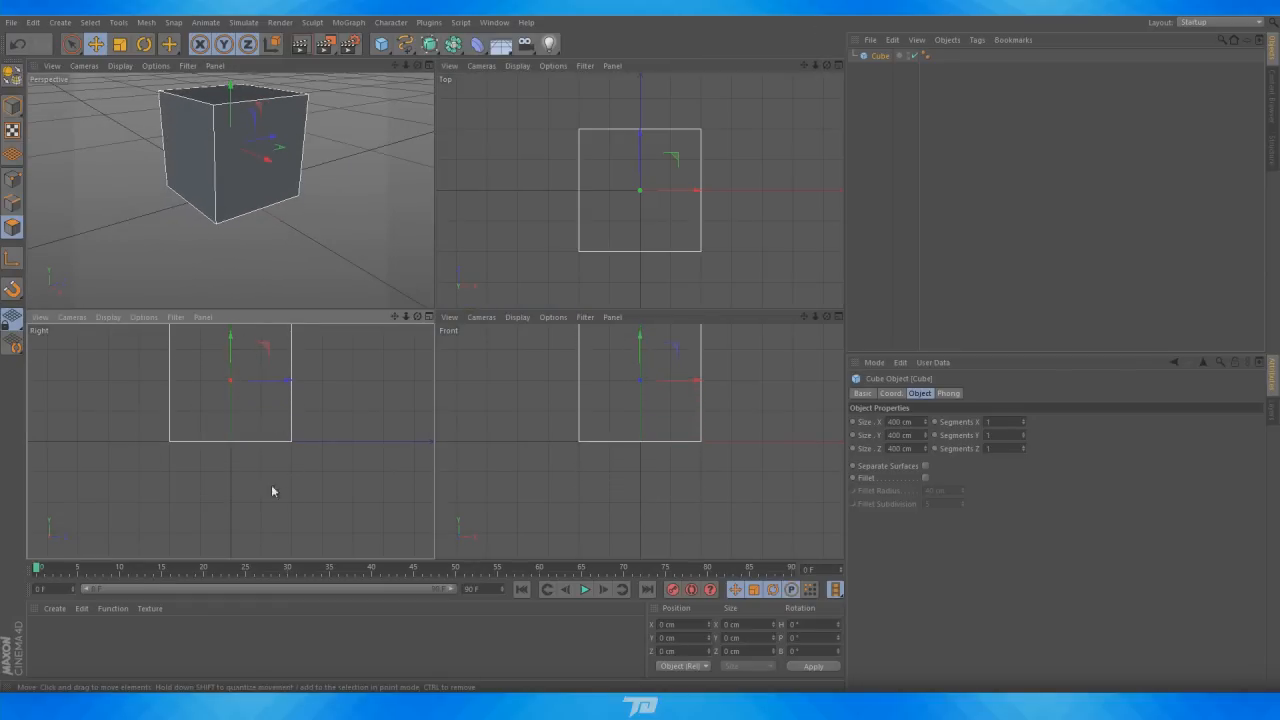
{"action": "left_click", "coordinate": [429, 316]}
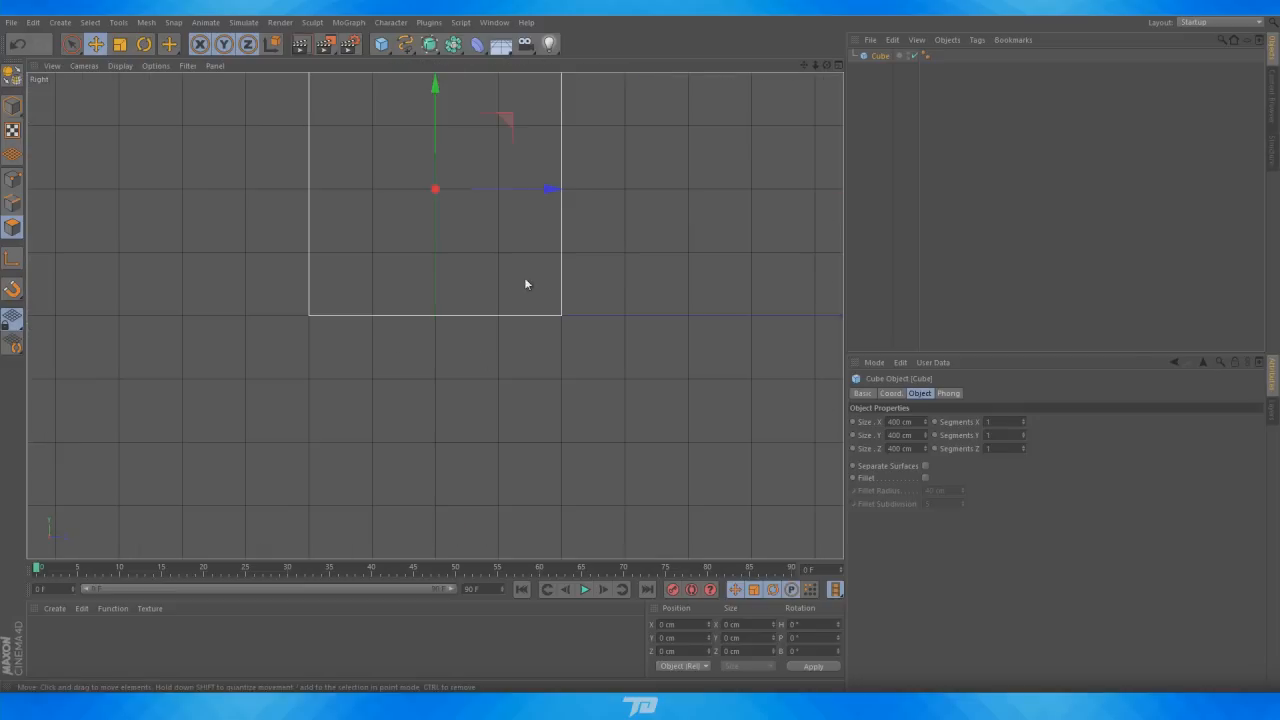
{"action": "left_click", "coordinate": [838, 65]}
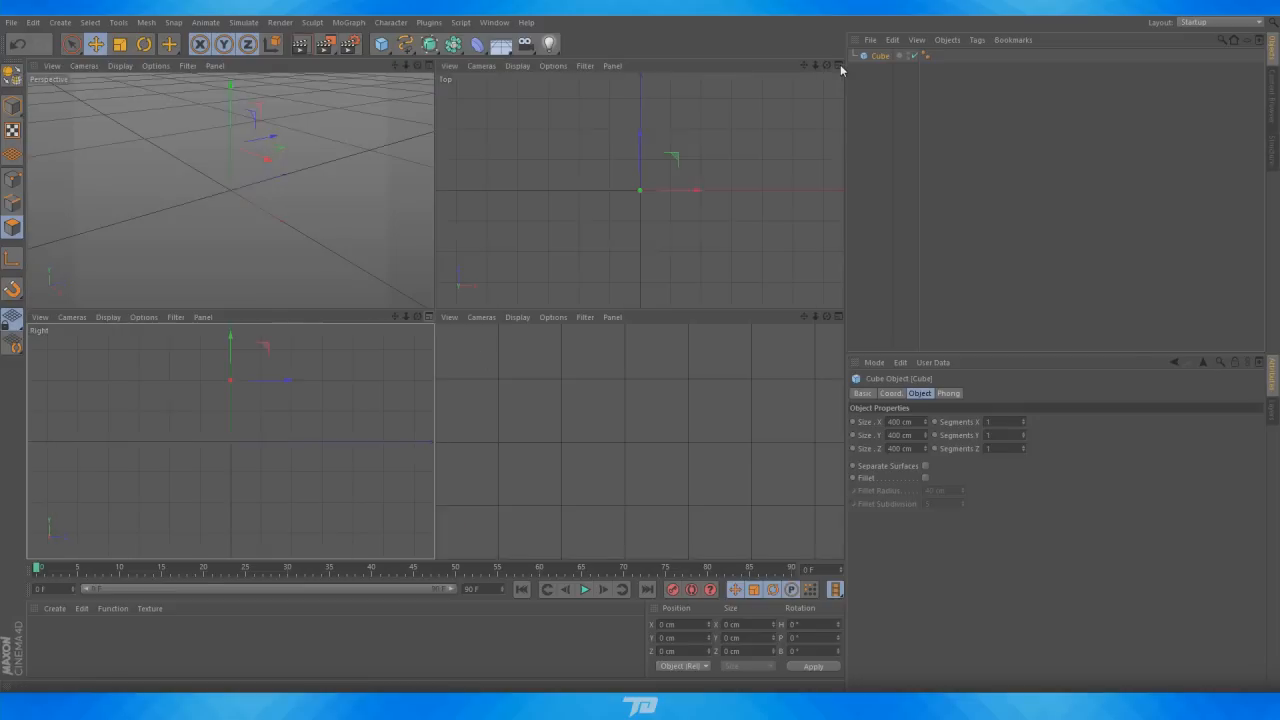
{"action": "left_click", "coordinate": [429, 68]}
{"action": "scroll", "coordinate": [622, 316], "scroll_direction": "down", "scroll_amount": 3}
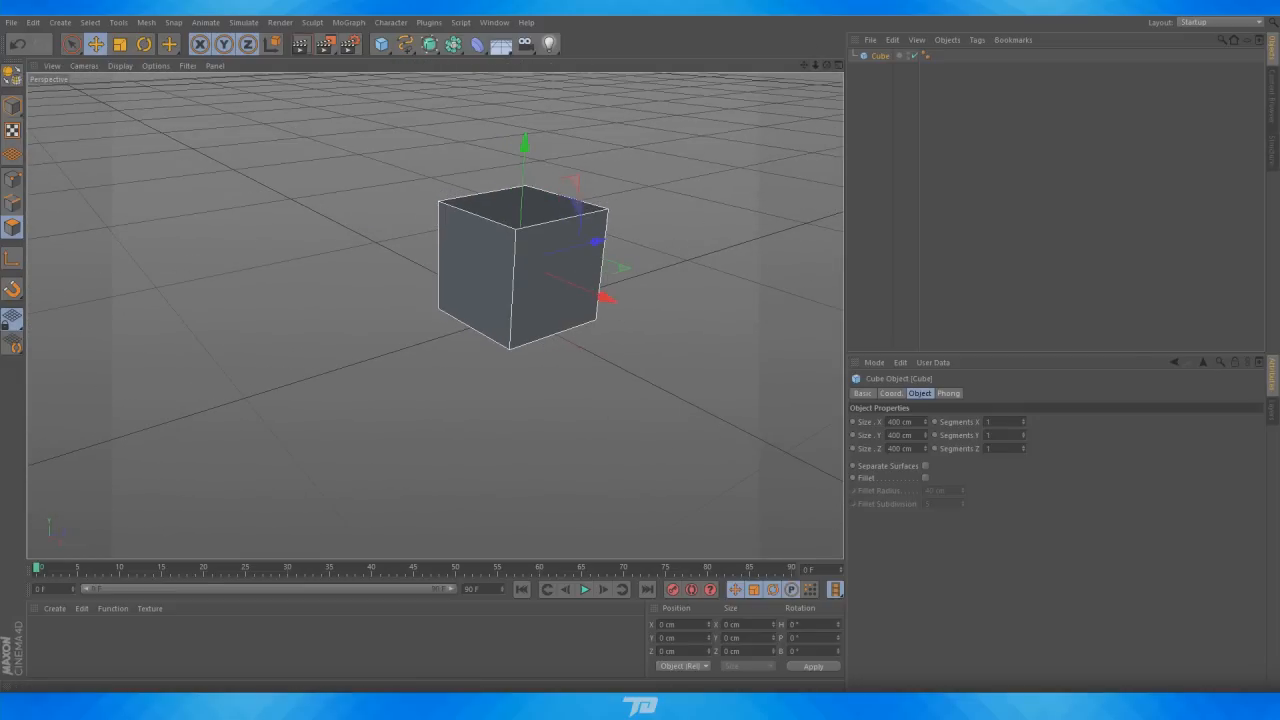
{"action": "key", "text": "alt+Tab"}
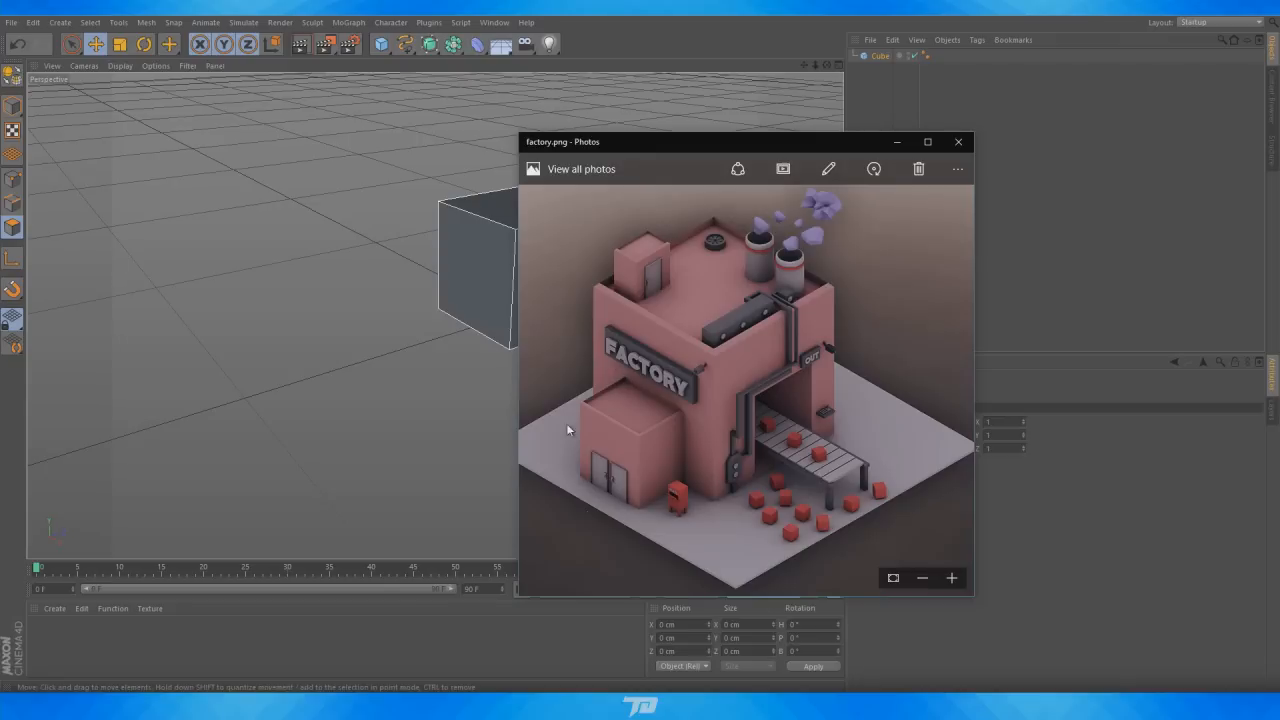
{"action": "left_click", "coordinate": [958, 141]}
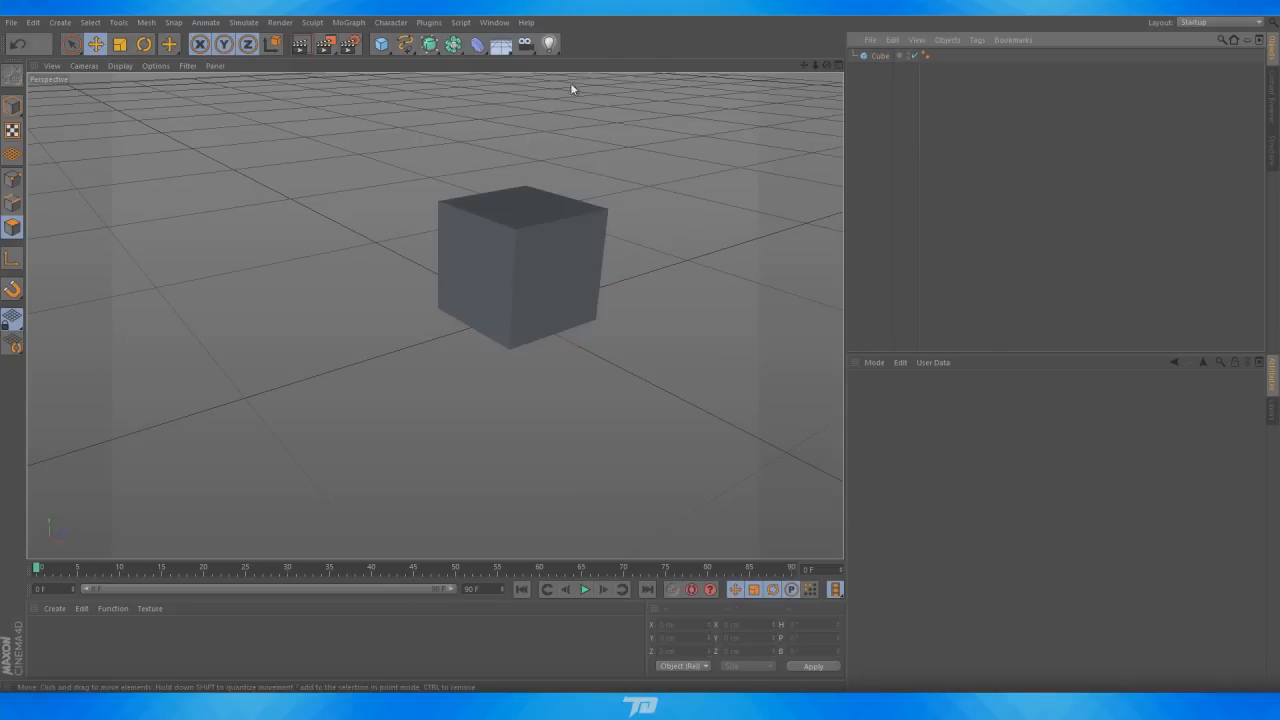
Add a second cube and move it up and forward so it sits on the ground against the large cube's front
{"action": "left_click", "coordinate": [381, 44]}
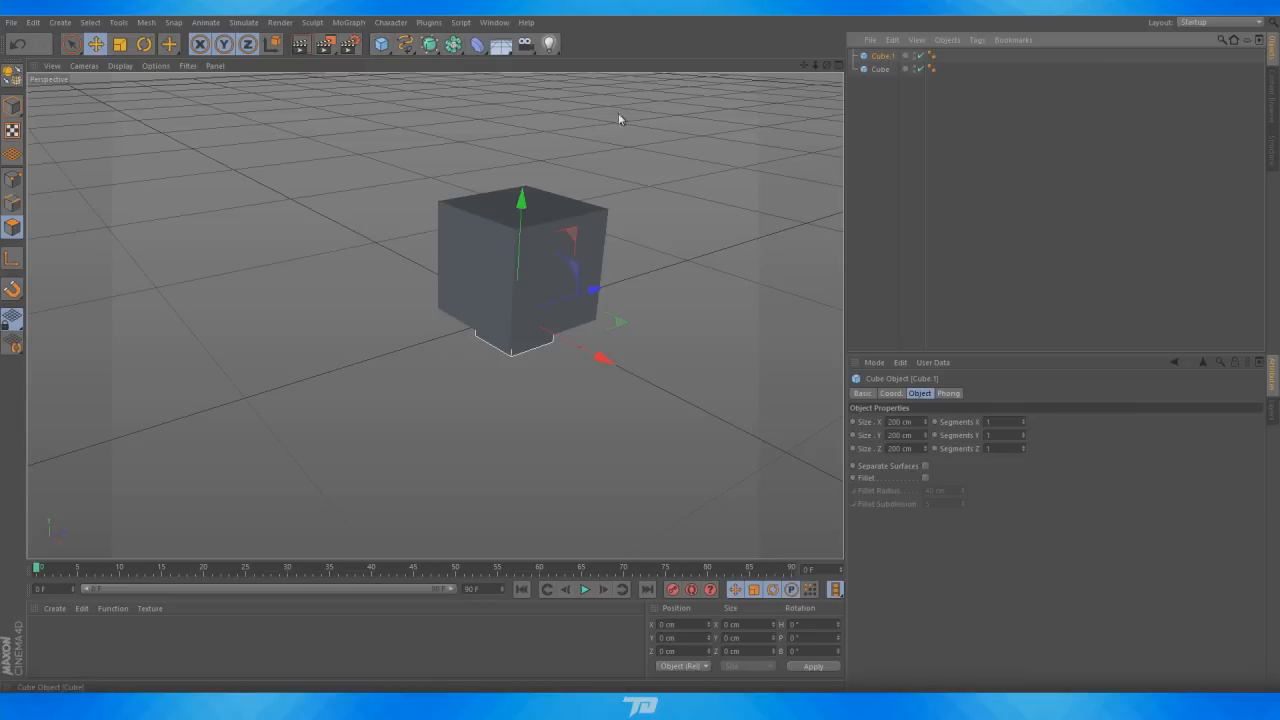
{"action": "left_click_drag", "start_coordinate": [520, 205], "coordinate": [523, 207]}
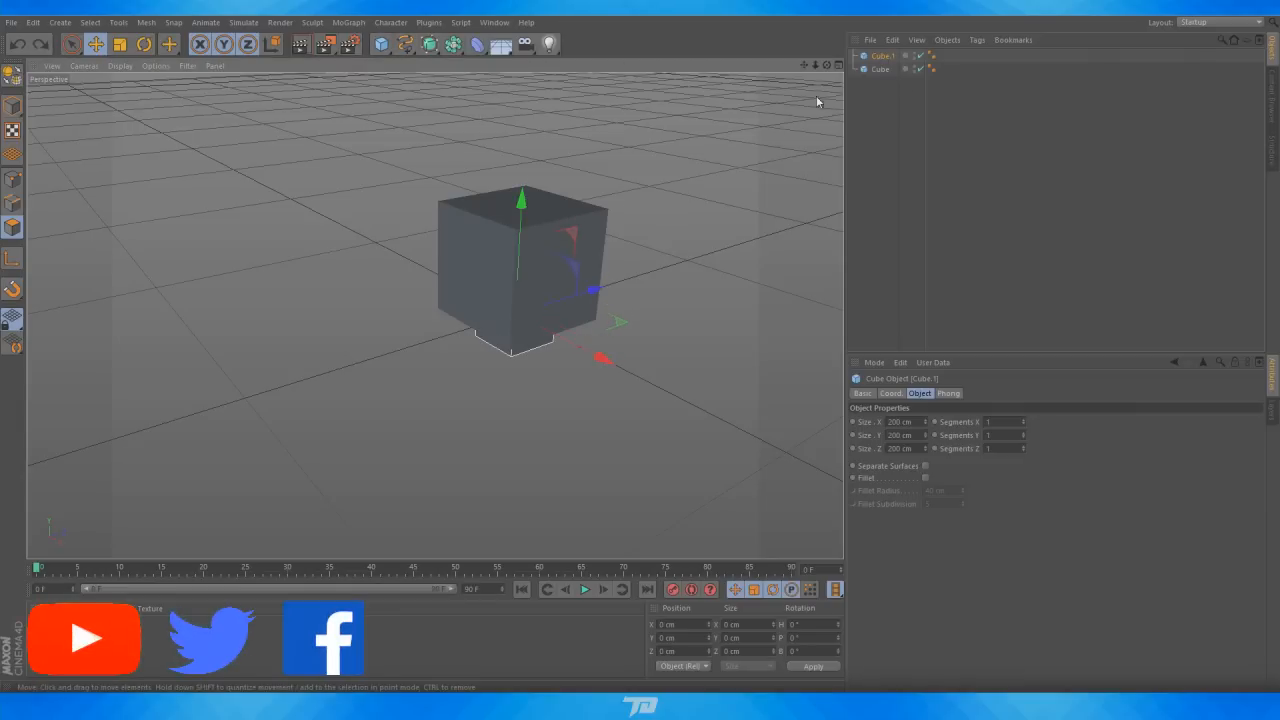
{"action": "left_click", "coordinate": [838, 65]}
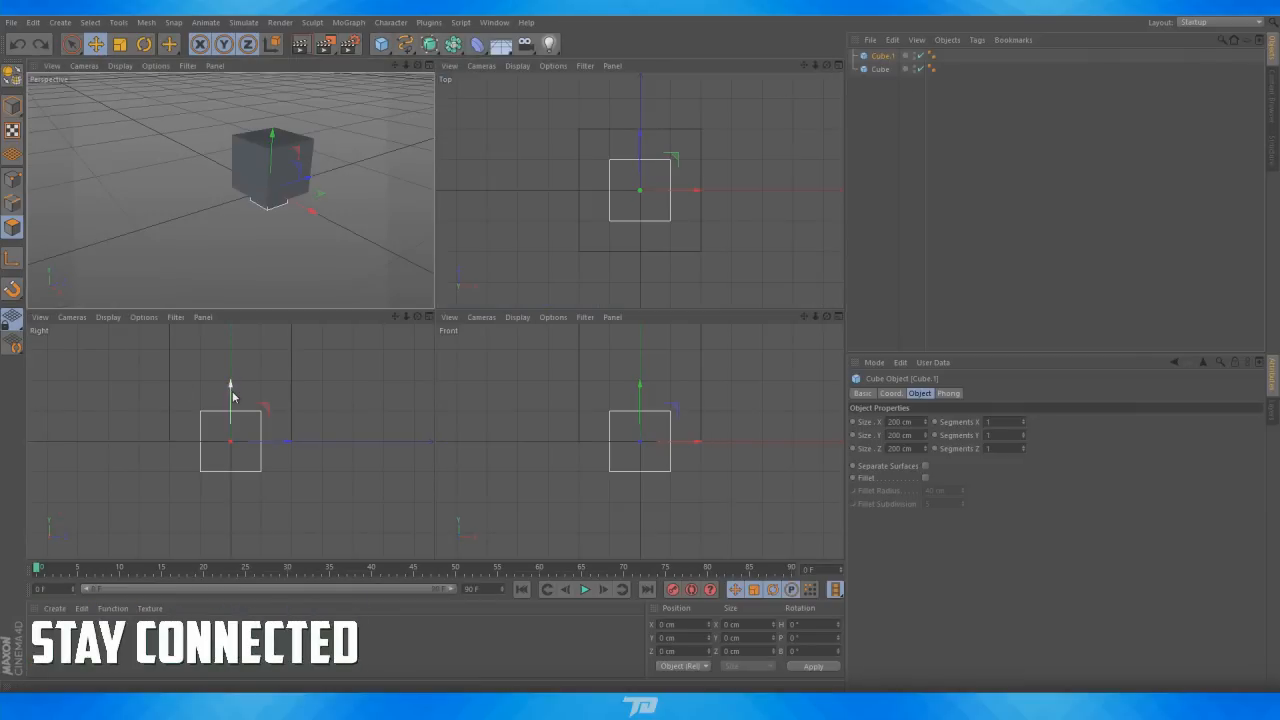
{"action": "left_click_drag", "start_coordinate": [233, 393], "coordinate": [234, 366]}
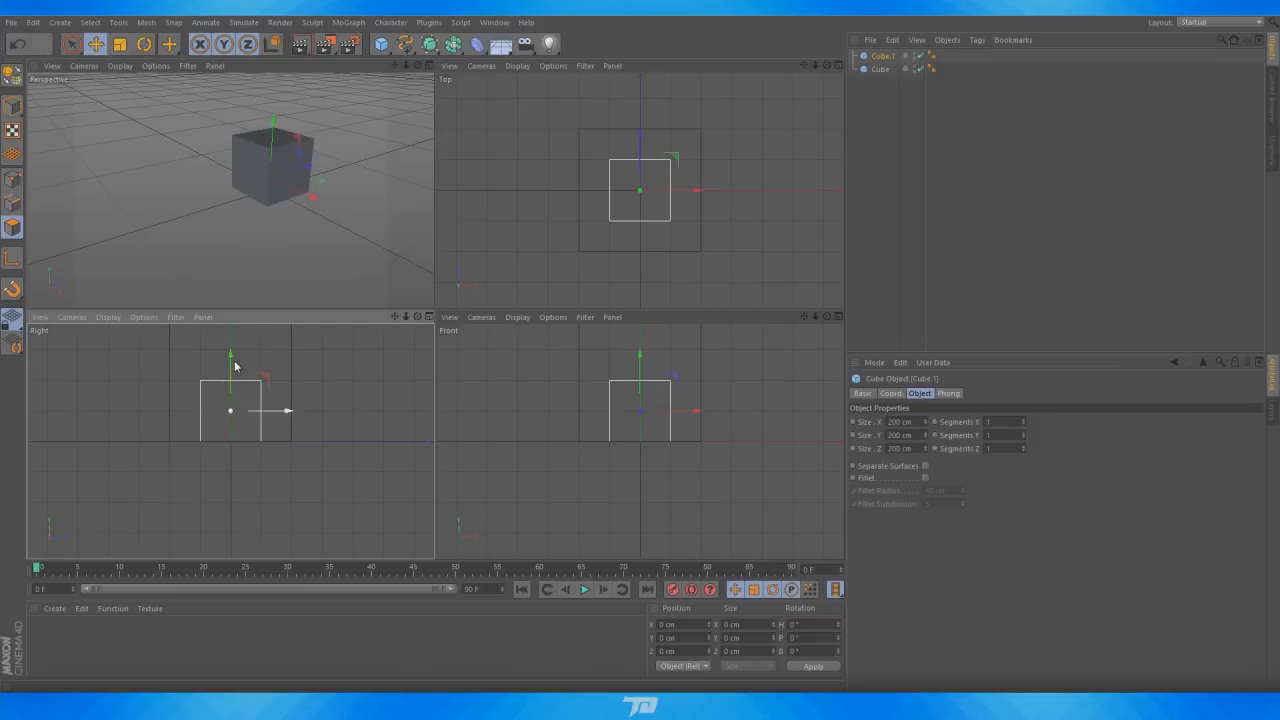
{"action": "left_click_drag", "start_coordinate": [281, 412], "coordinate": [200, 408]}
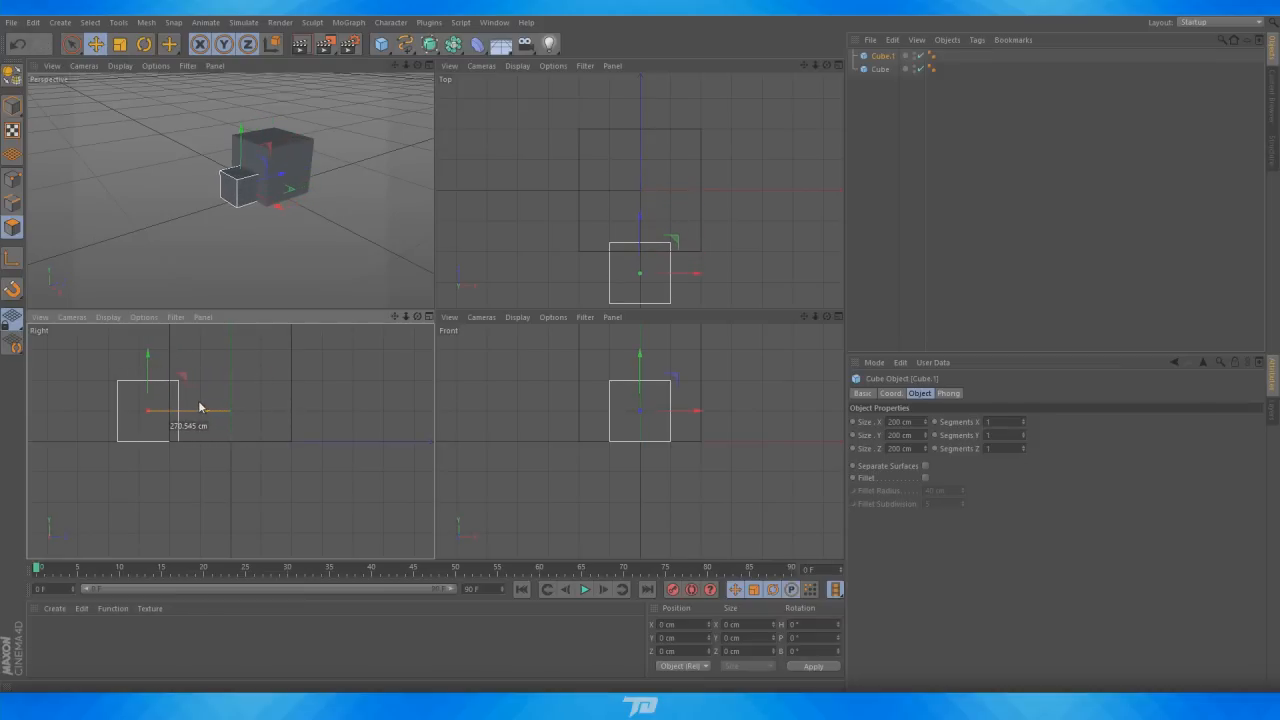
{"action": "left_click", "coordinate": [429, 66]}
{"action": "left_click", "coordinate": [870, 211]}
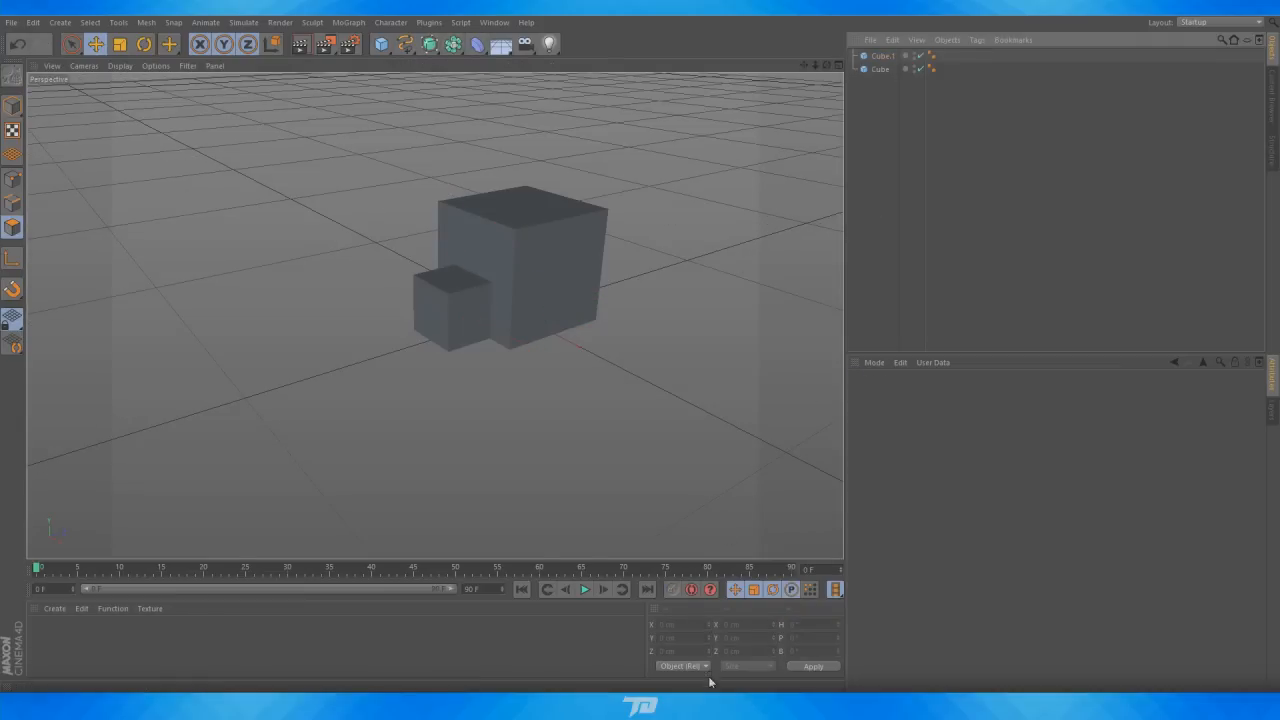
Glance at the factory reference image again and return to the viewport
{"action": "mouse_move", "coordinate": [712, 703]}
{"action": "left_click", "coordinate": [703, 645]}
{"action": "left_click_drag", "start_coordinate": [718, 147], "coordinate": [863, 140]}
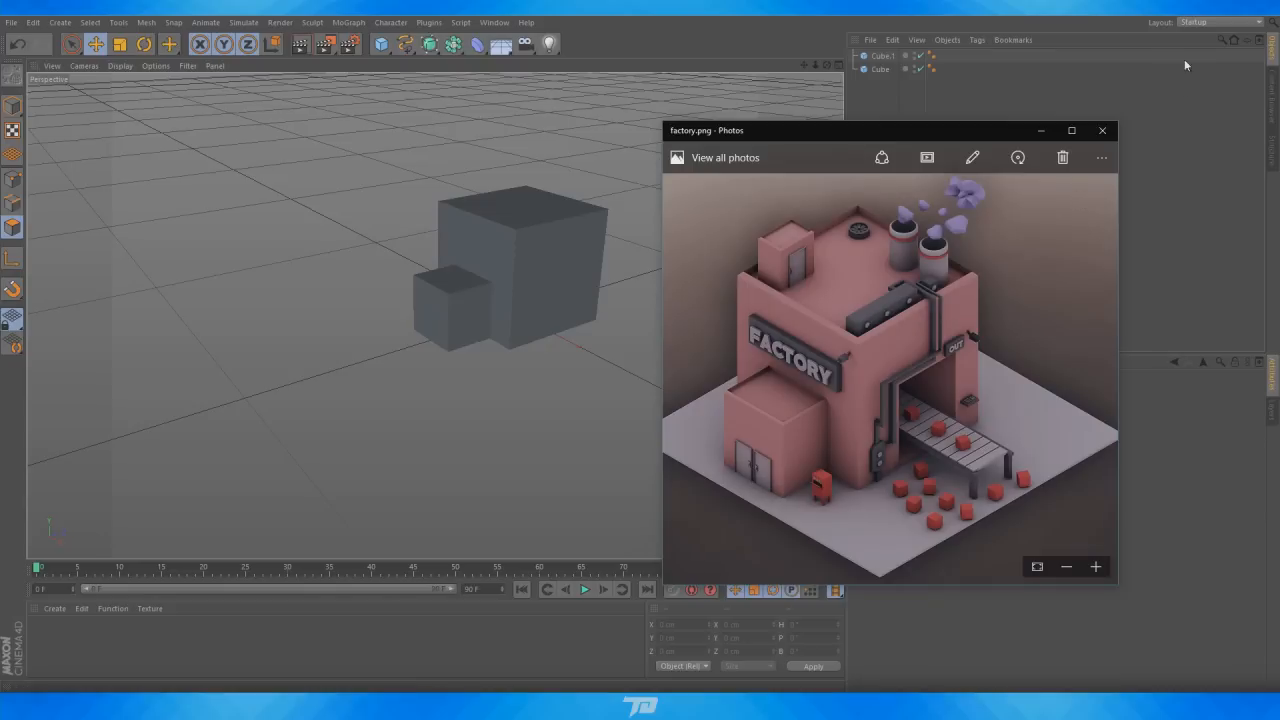
{"action": "left_click", "coordinate": [1040, 132]}
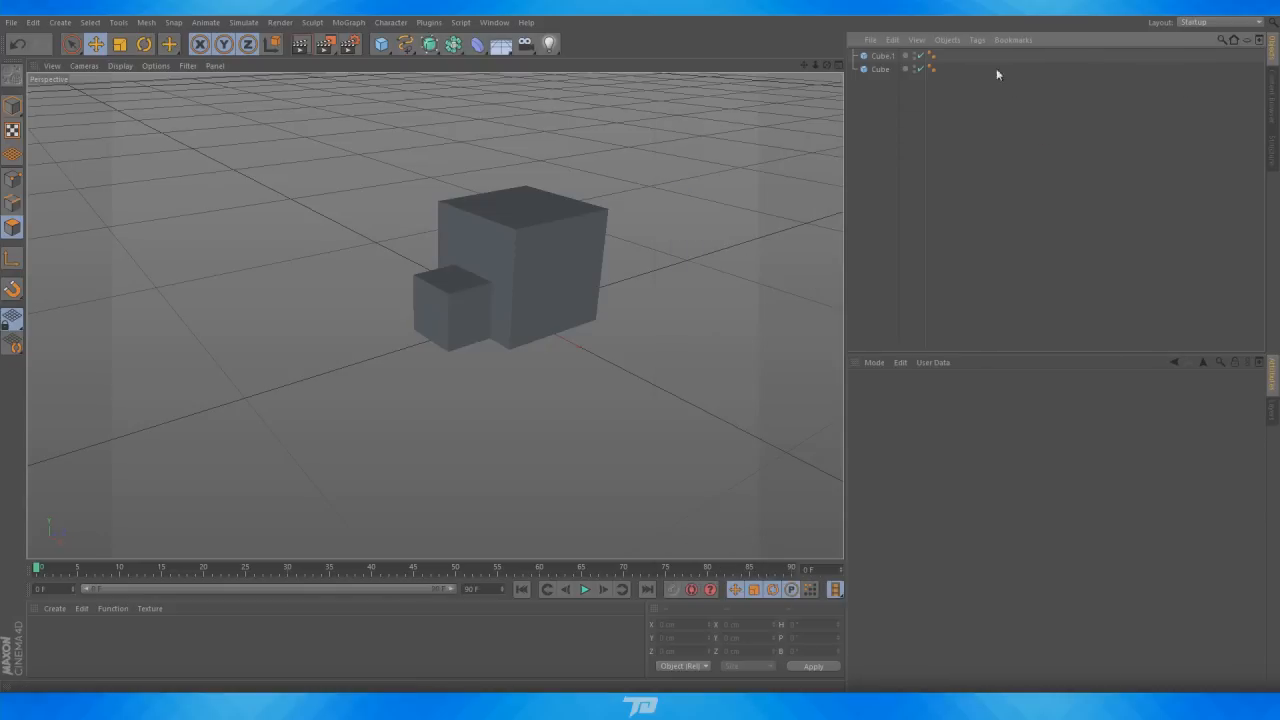
{"action": "left_click_drag", "start_coordinate": [828, 68], "coordinate": [863, 69]}
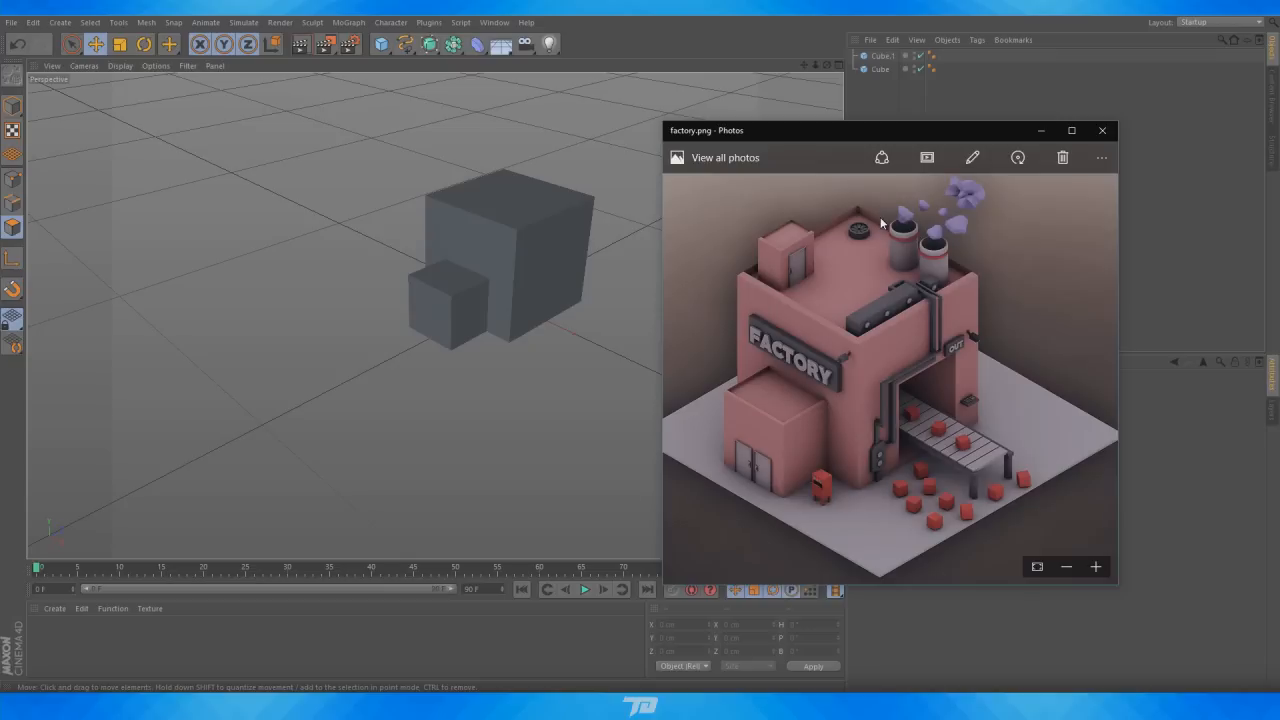
Rename the large cube to main and the small cube to front
{"action": "double_click", "coordinate": [872, 70]}
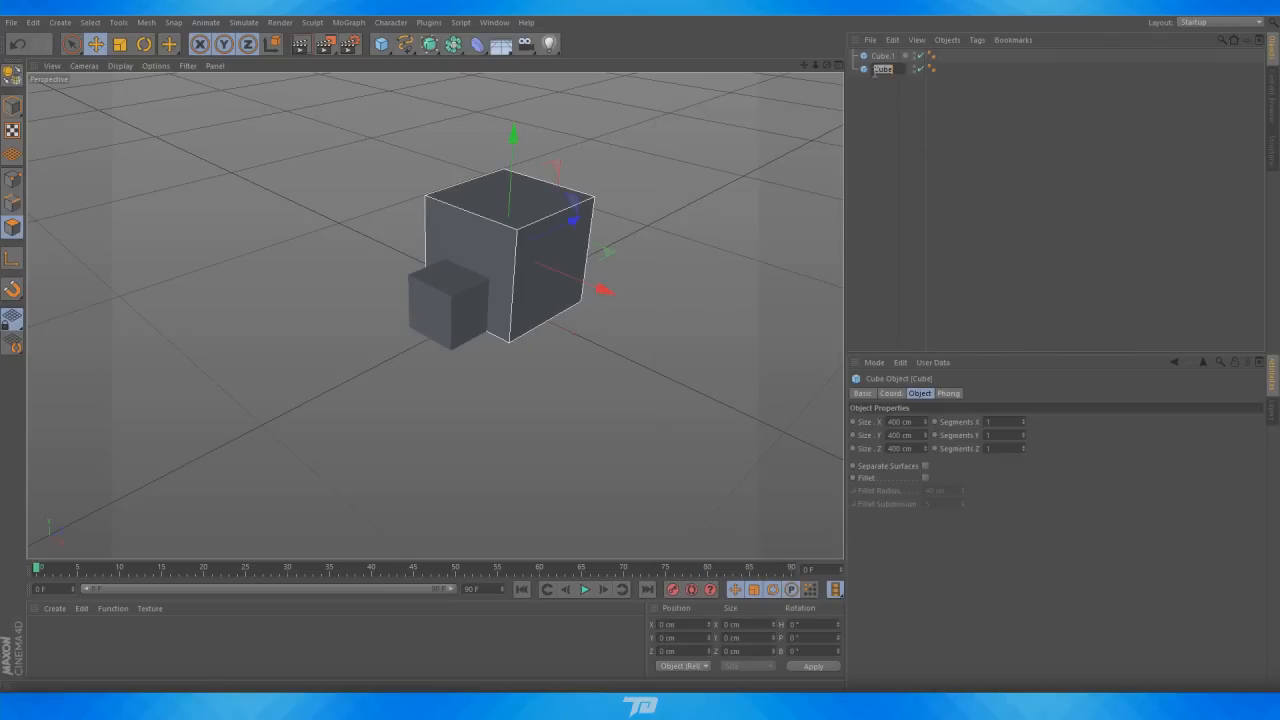
{"action": "type", "text": "main"}
{"action": "key", "text": "Return"}
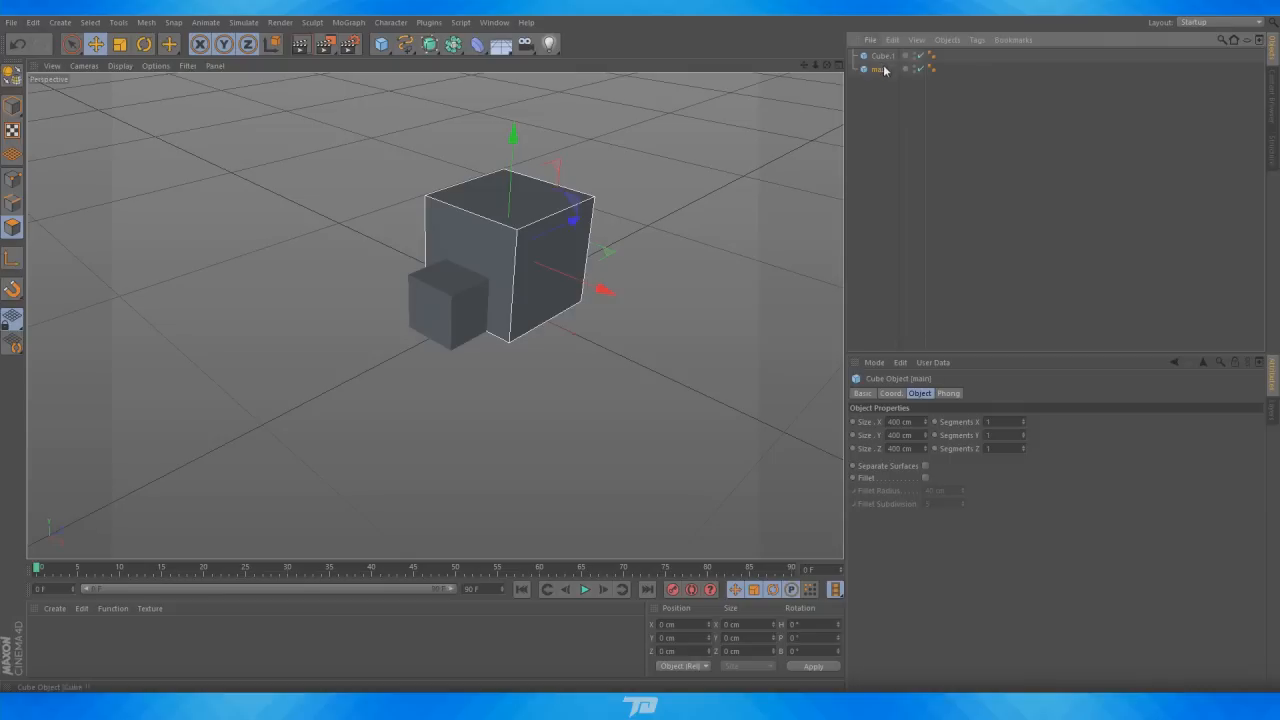
{"action": "double_click", "coordinate": [884, 56]}
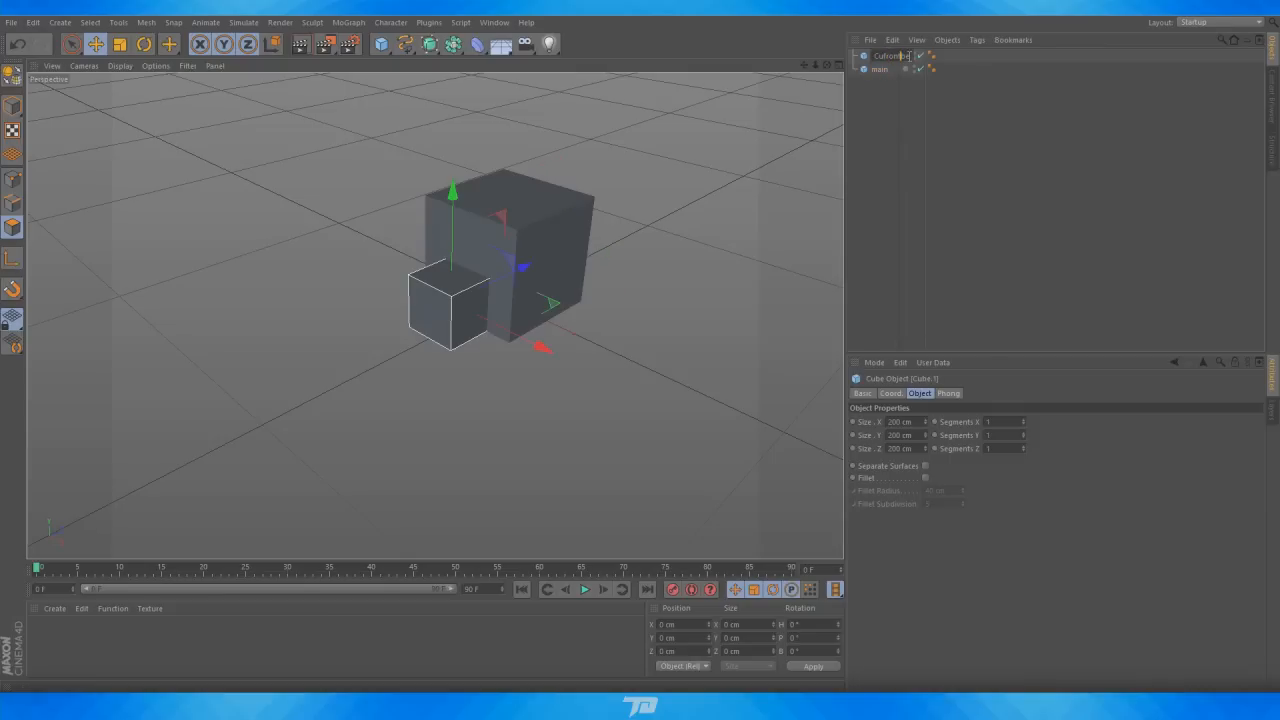
{"action": "left_click_drag", "start_coordinate": [909, 56], "coordinate": [809, 51]}
{"action": "key", "text": "BackSpace"}
{"action": "key", "text": "Delete"}
{"action": "key", "text": "Delete"}
{"action": "key", "text": "Delete"}
{"action": "type", "text": "front"}
{"action": "key", "text": "Return"}
Delete the Phong tags from both cube objects
{"action": "left_click", "coordinate": [879, 112]}
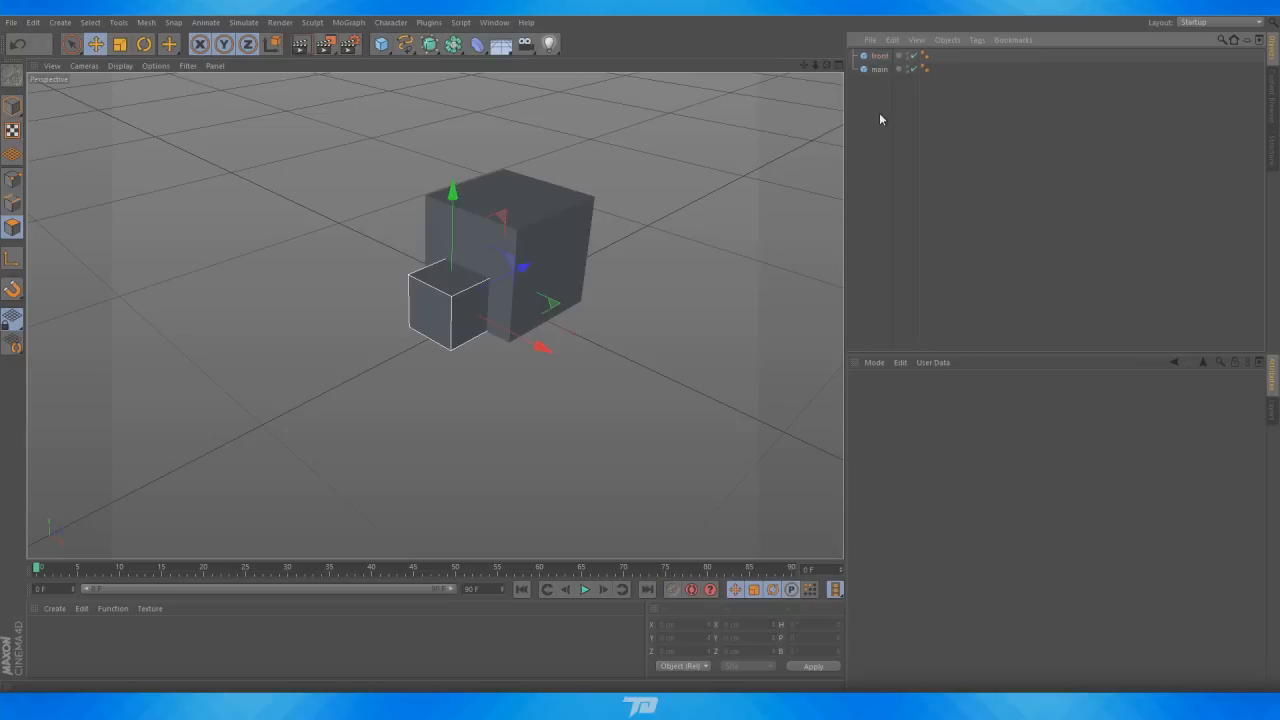
{"action": "left_click", "coordinate": [925, 69]}
{"action": "key", "text": "Delete"}
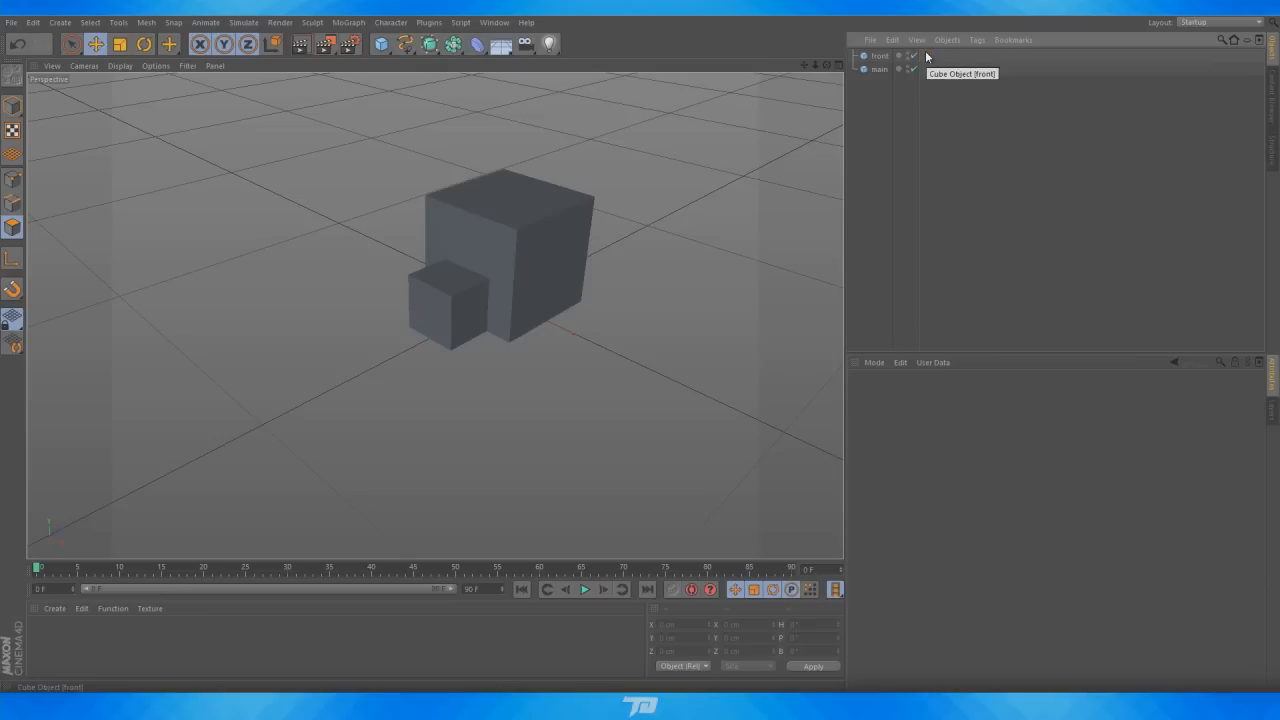
Select the main cube and make it an editable polygon object
{"action": "left_click", "coordinate": [879, 56]}
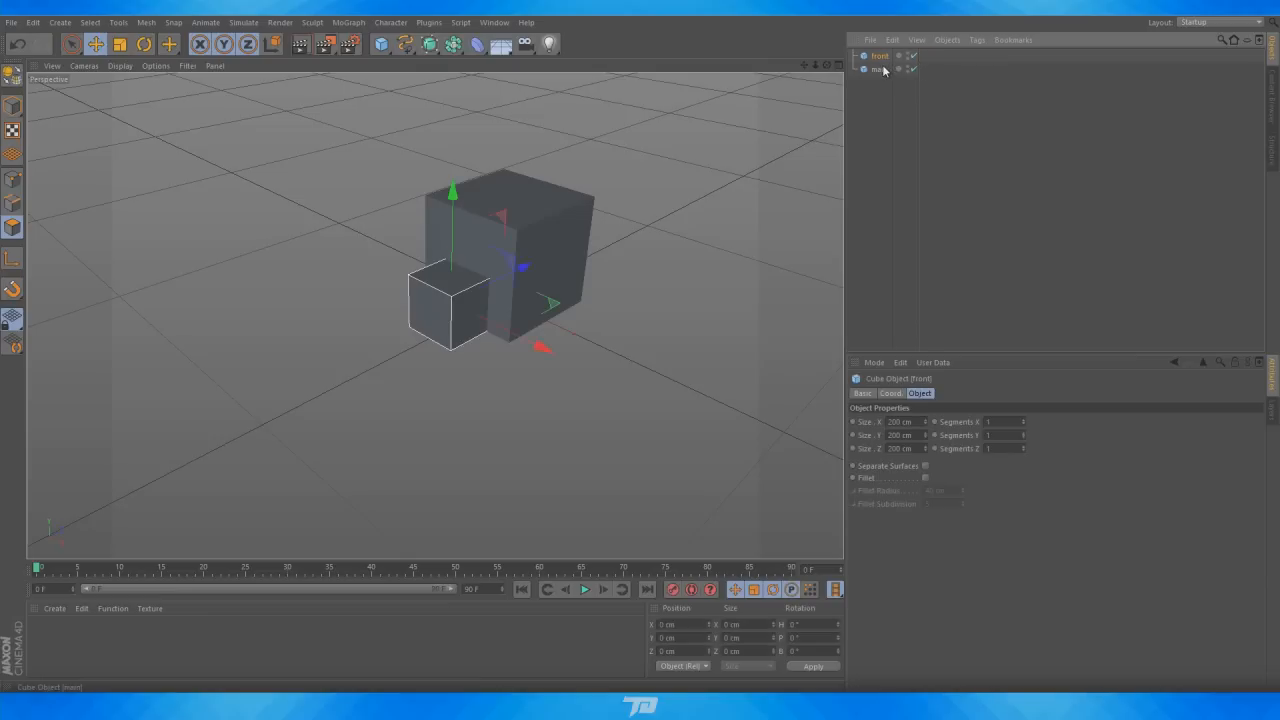
{"action": "left_click", "coordinate": [878, 70]}
{"action": "scroll", "coordinate": [605, 180], "scroll_direction": "up", "scroll_amount": 5}
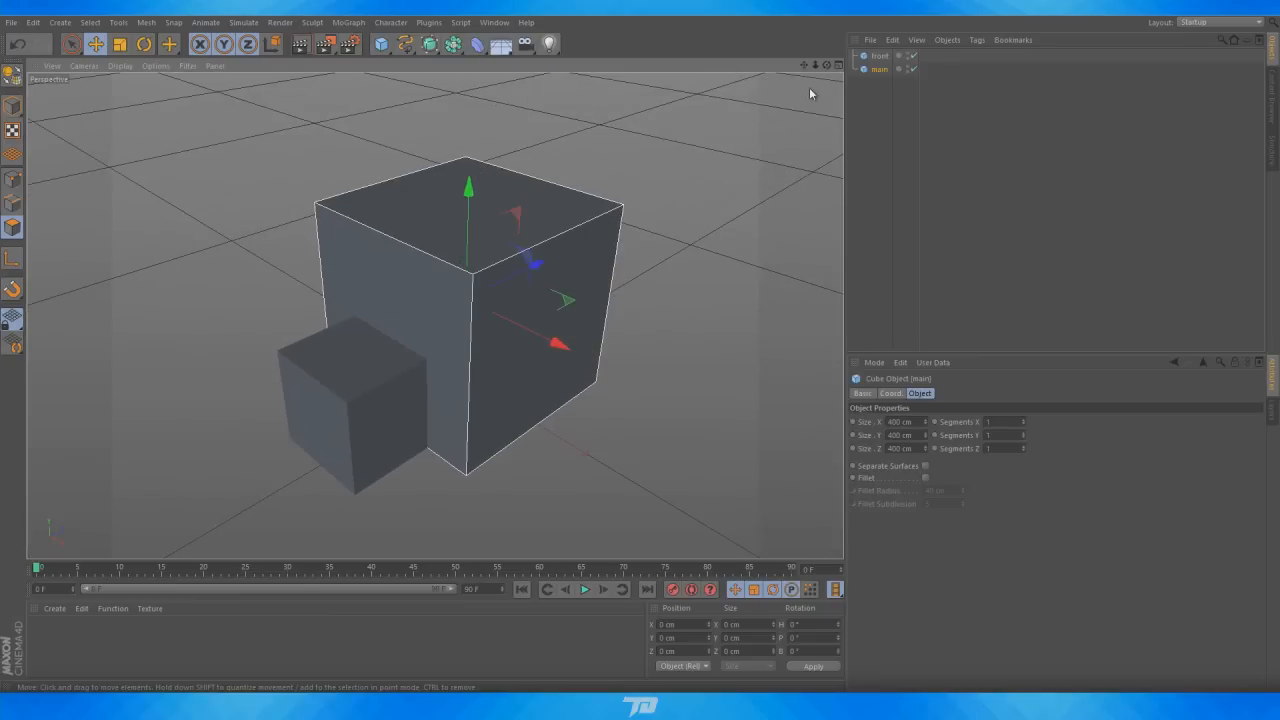
{"action": "left_click_drag", "start_coordinate": [829, 65], "coordinate": [815, 111]}
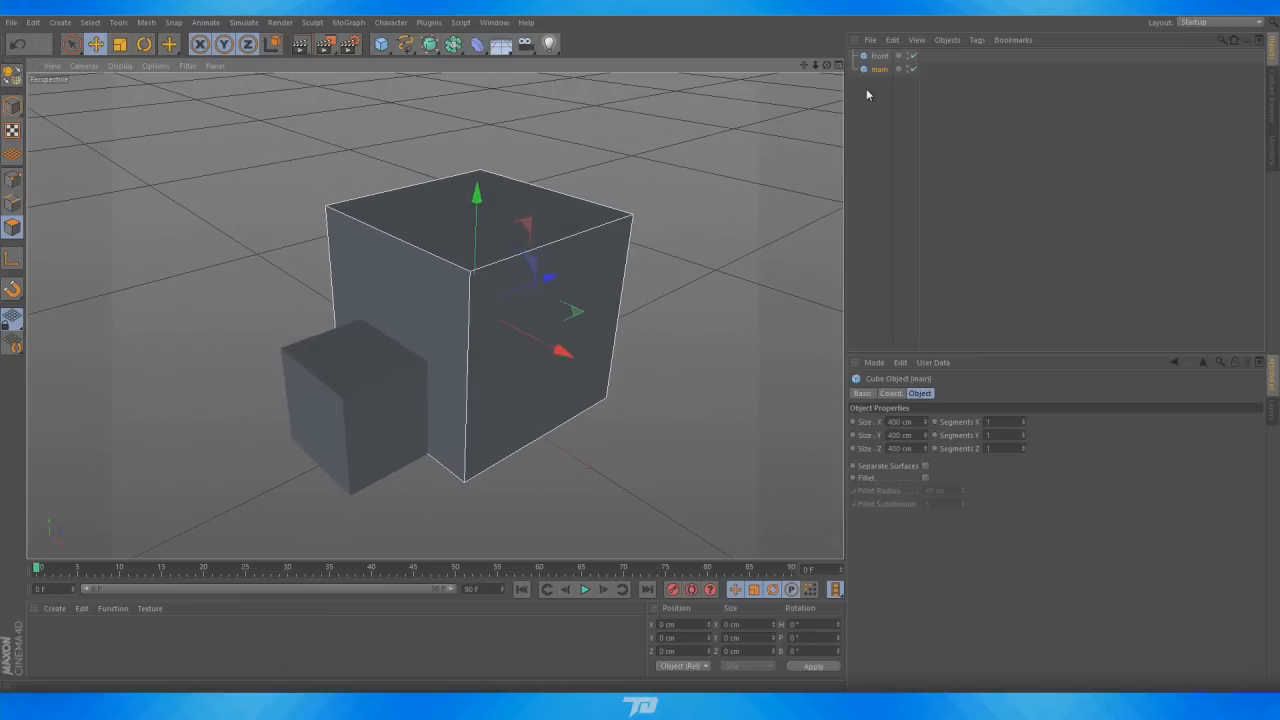
{"action": "key", "text": "c"}
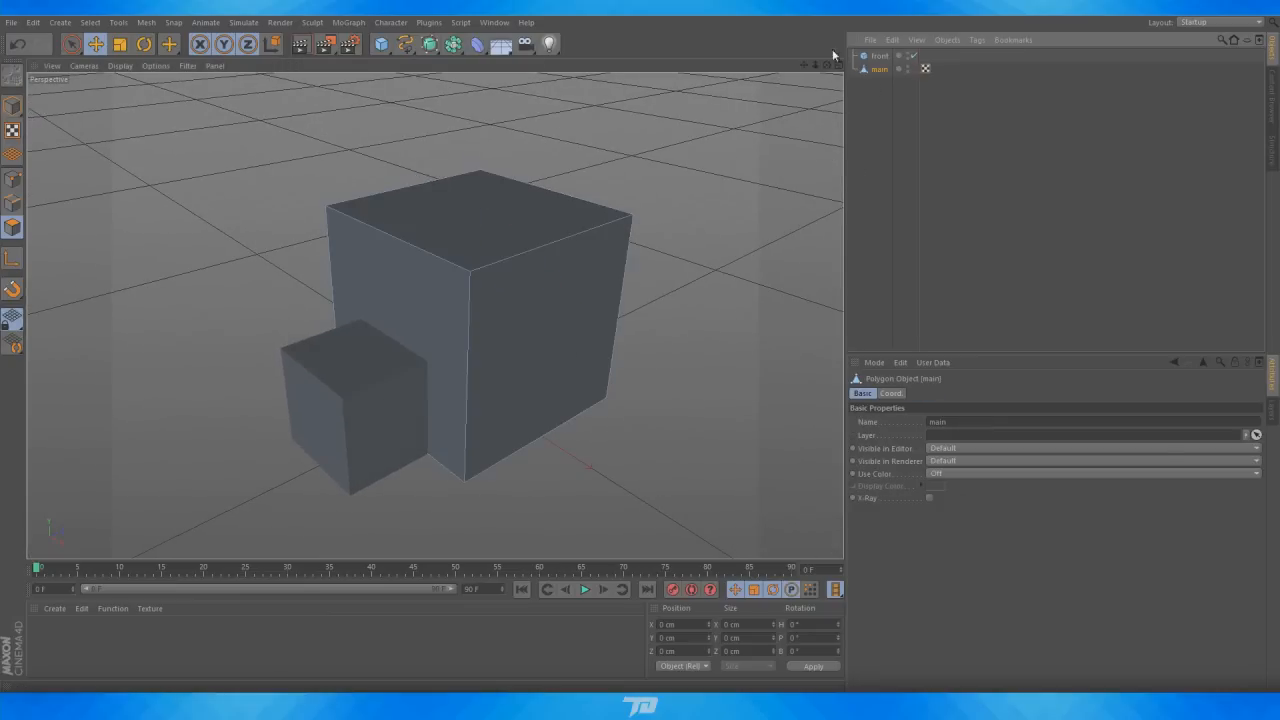
Select the main cube's top polygon and bevel it with about 15.2 cm extrusion and 15.2 cm inner offset
{"action": "mouse_move", "coordinate": [806, 62]}
{"action": "left_mouse_down"}
{"action": "mouse_move", "coordinate": [820, 71]}
{"action": "mouse_move", "coordinate": [804, 70]}
{"action": "mouse_move", "coordinate": [812, 81]}
{"action": "left_mouse_up"}
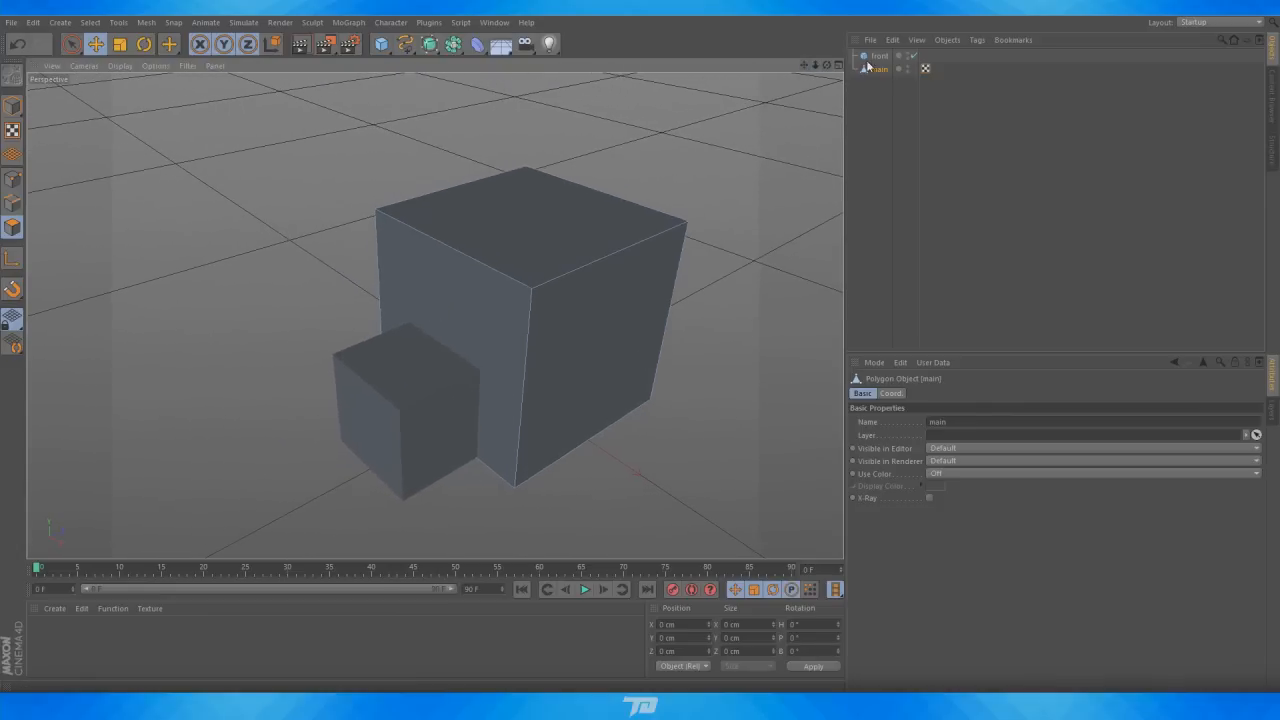
{"action": "left_click", "coordinate": [71, 44]}
{"action": "left_click", "coordinate": [13, 233]}
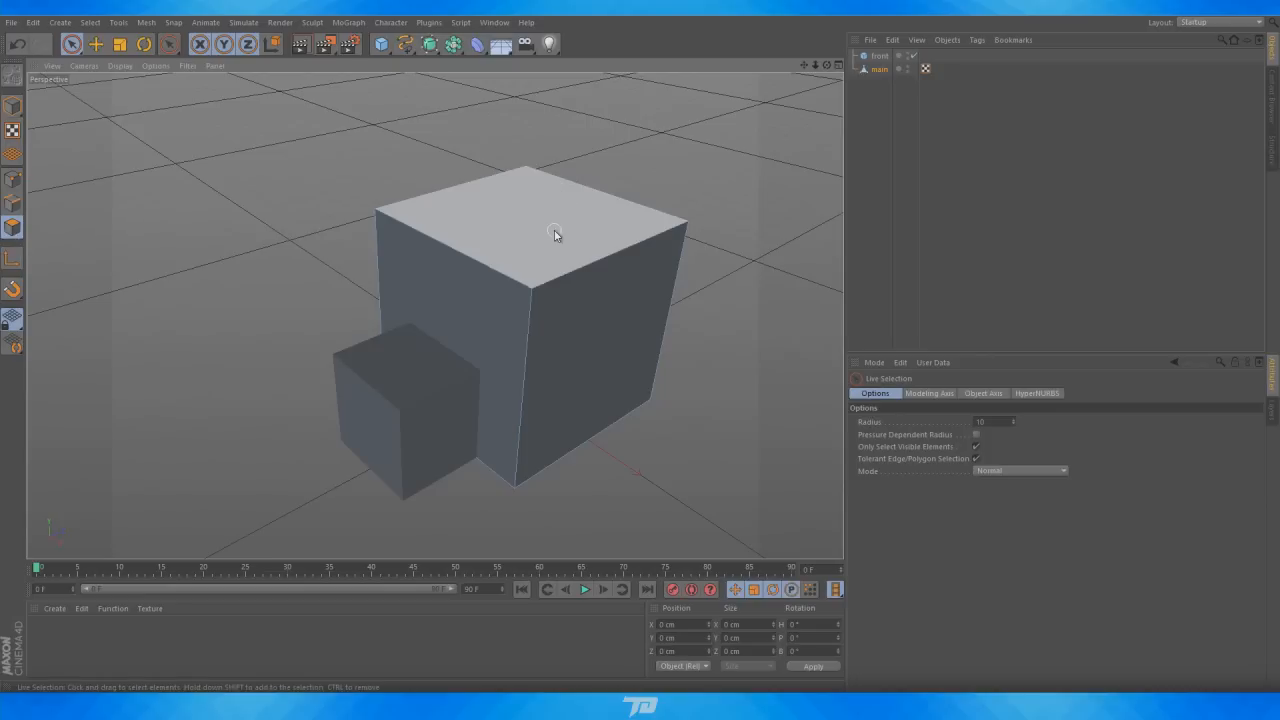
{"action": "left_click", "coordinate": [550, 237]}
{"action": "right_click", "coordinate": [565, 228]}
{"action": "left_click", "coordinate": [620, 383]}
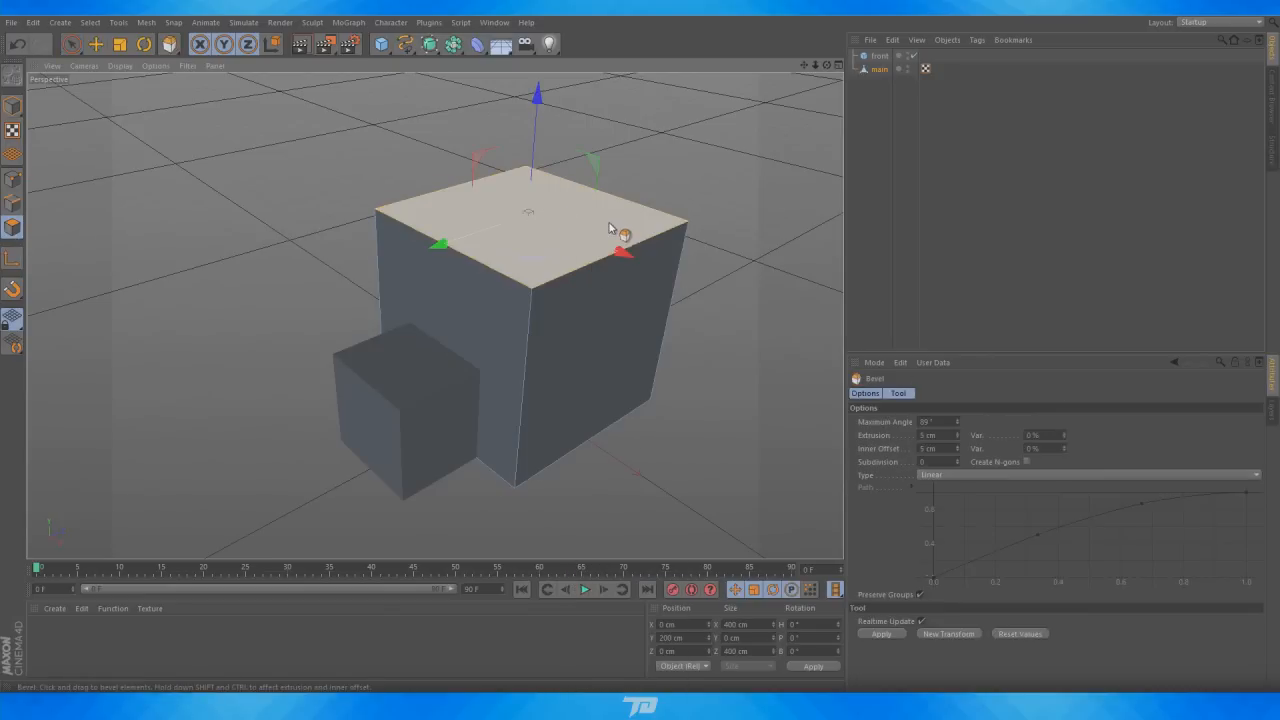
{"action": "left_click_drag", "start_coordinate": [607, 216], "coordinate": [665, 216]}
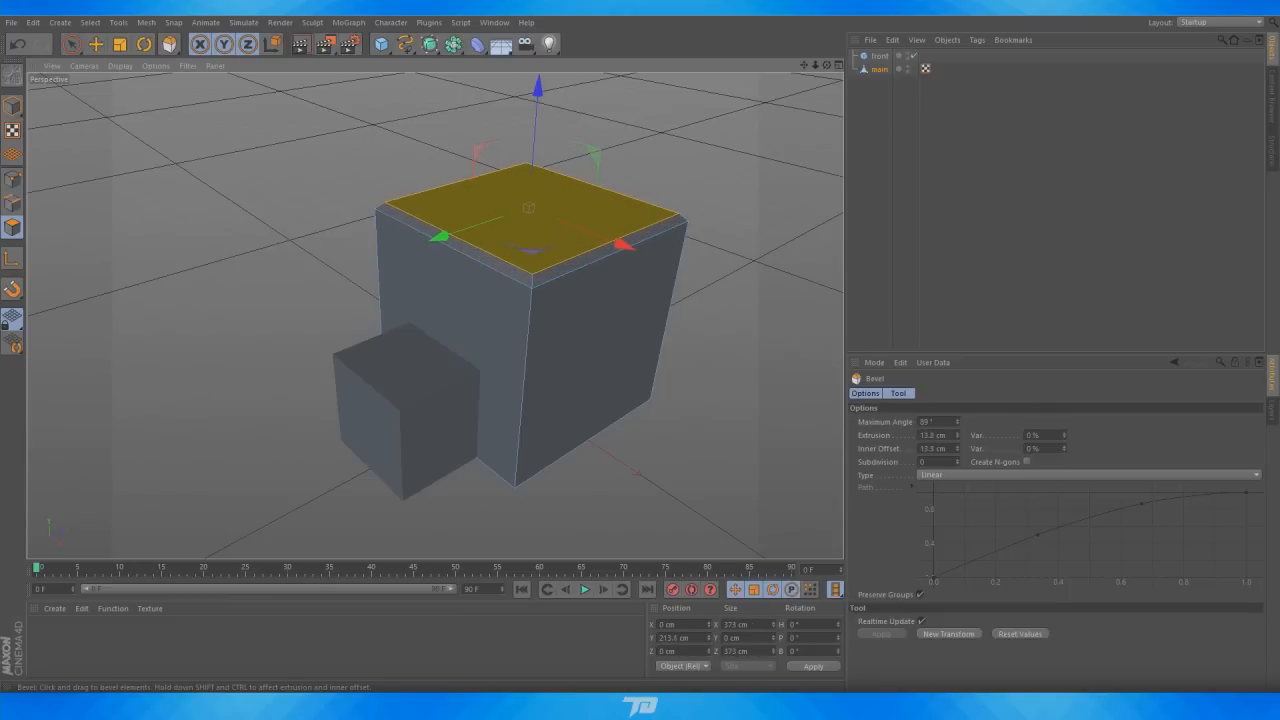
{"action": "left_click", "coordinate": [858, 240]}
Compare with the reference image, then move the main cube's inset top polygon down about 37 cm to hollow the roof
{"action": "key", "text": "alt+Tab"}
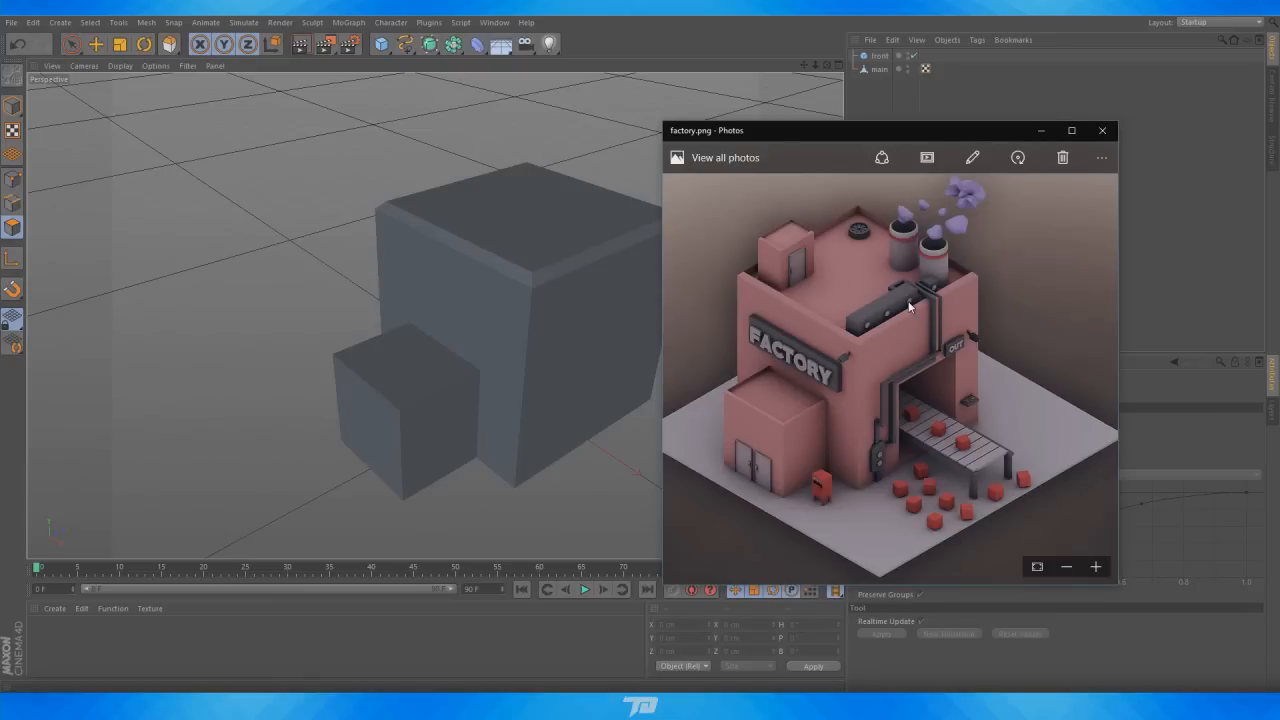
{"action": "left_click", "coordinate": [815, 21]}
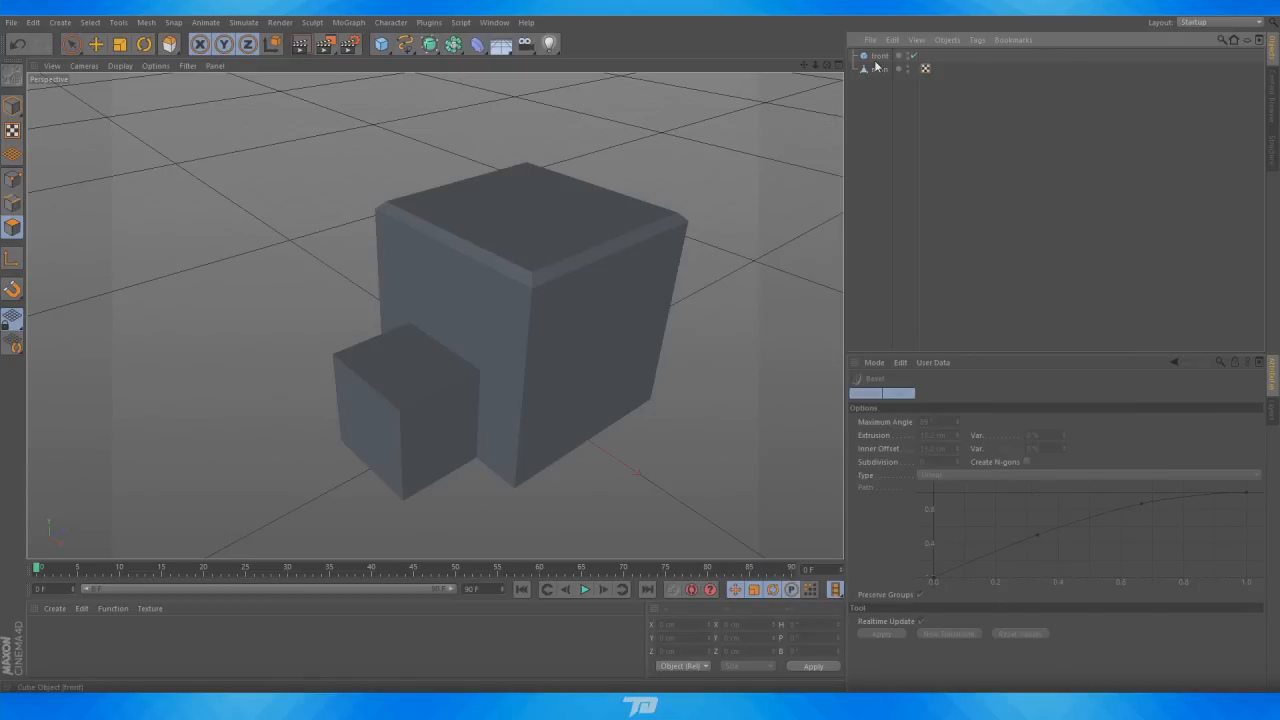
{"action": "left_click", "coordinate": [879, 69]}
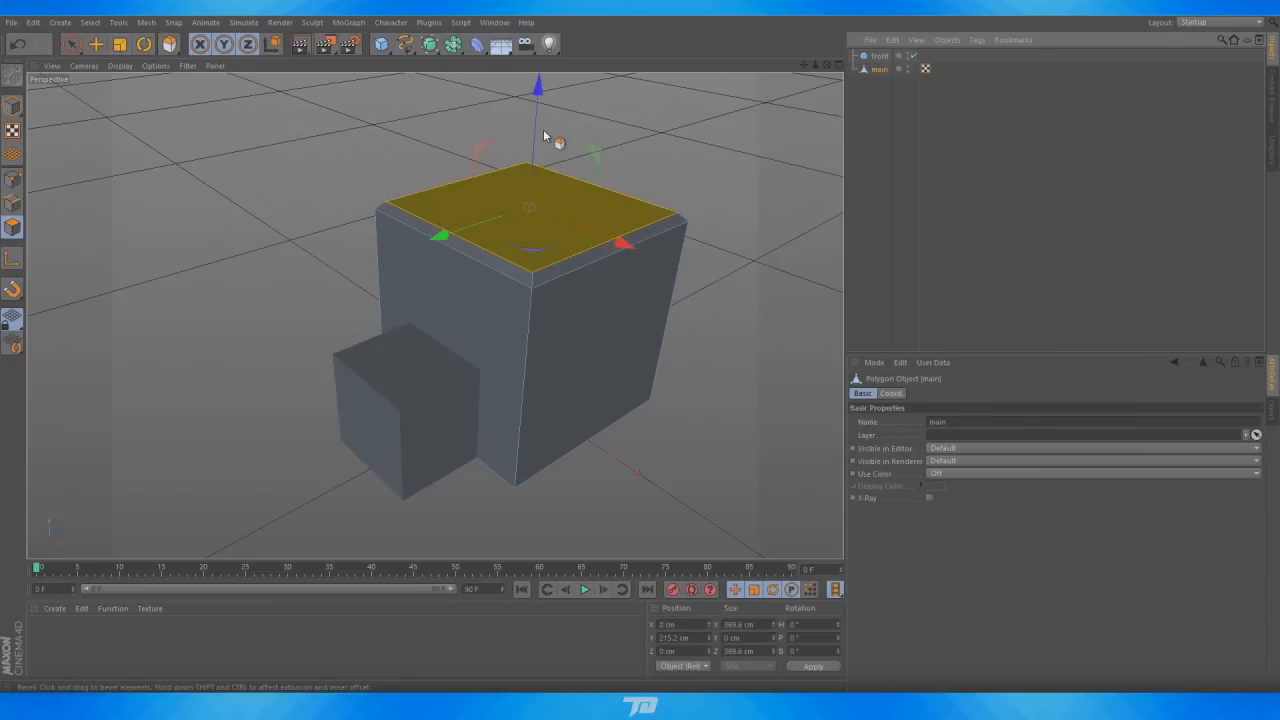
{"action": "left_click", "coordinate": [95, 44]}
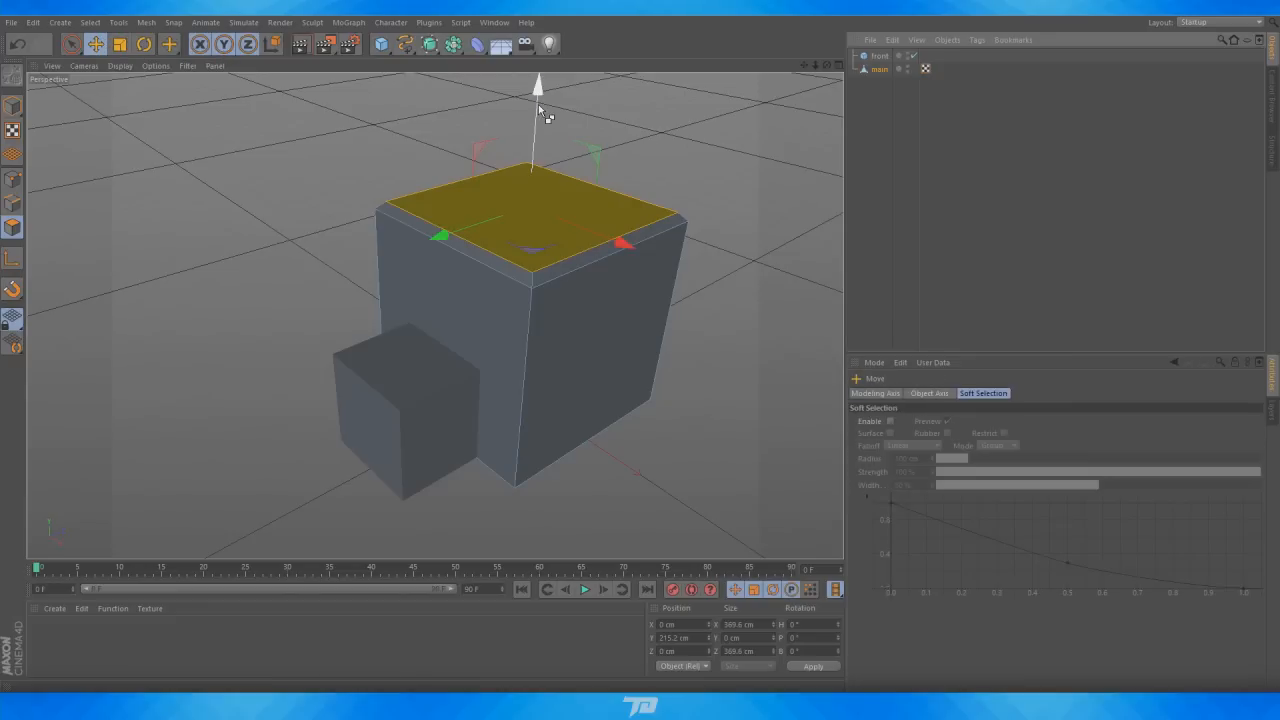
{"action": "left_click_drag", "start_coordinate": [538, 104], "coordinate": [538, 125], "text": "ctrl"}
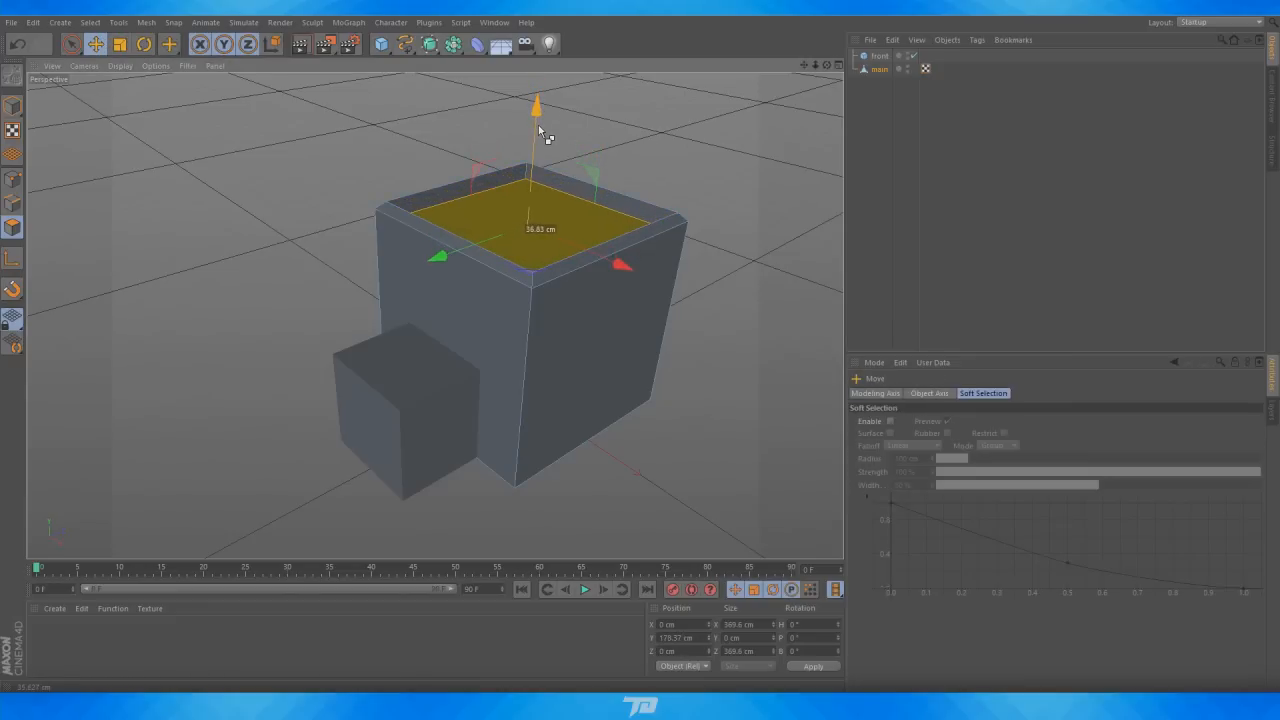
{"action": "right_click", "coordinate": [521, 218]}
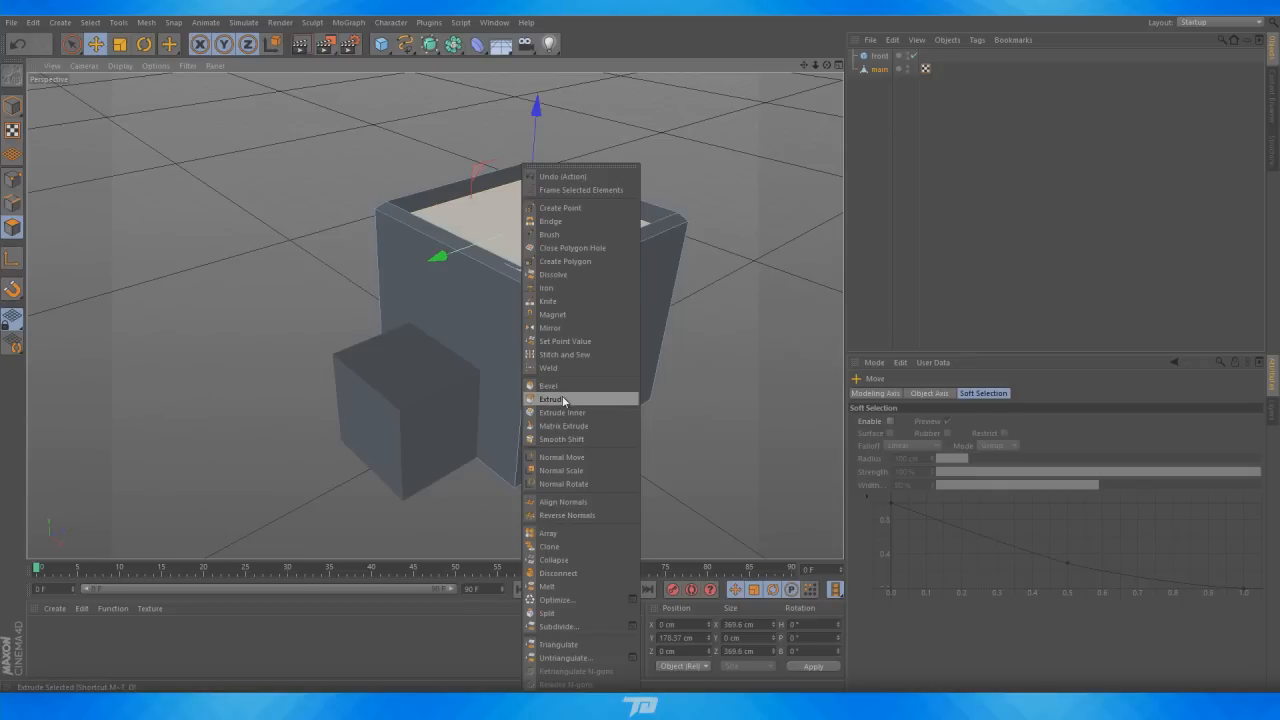
{"action": "left_click", "coordinate": [869, 189]}
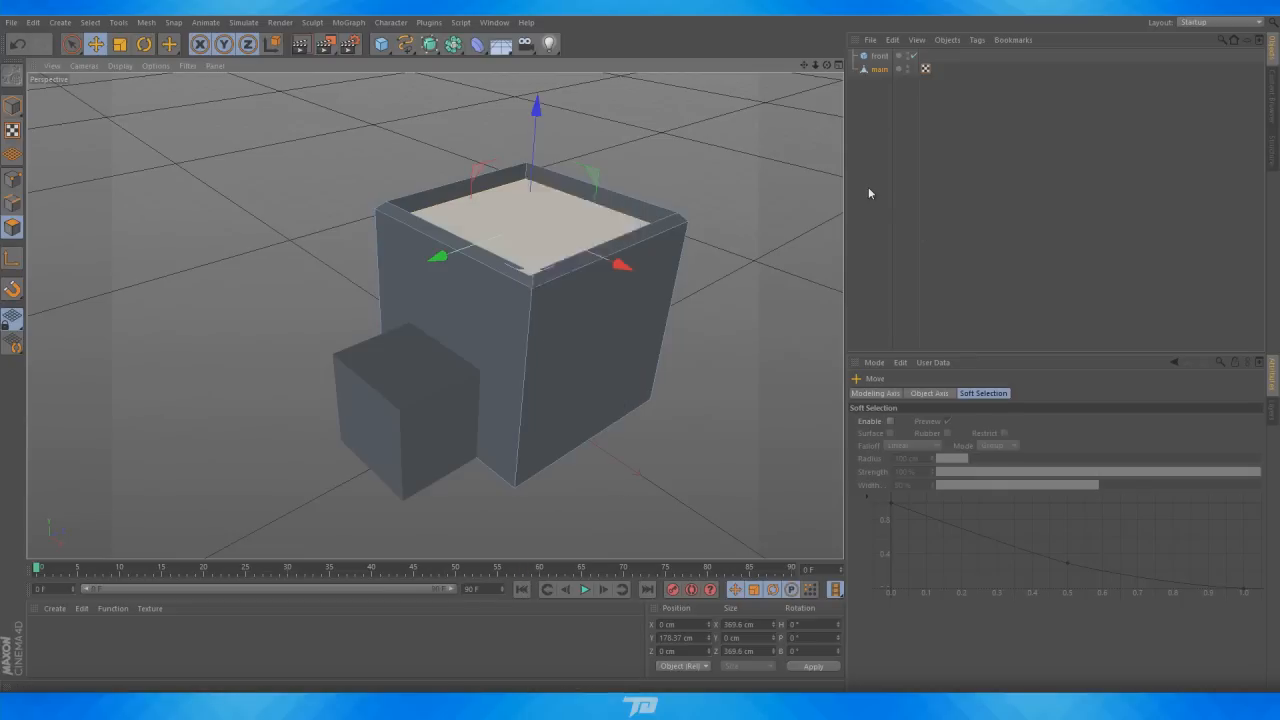
{"action": "left_click", "coordinate": [832, 110]}
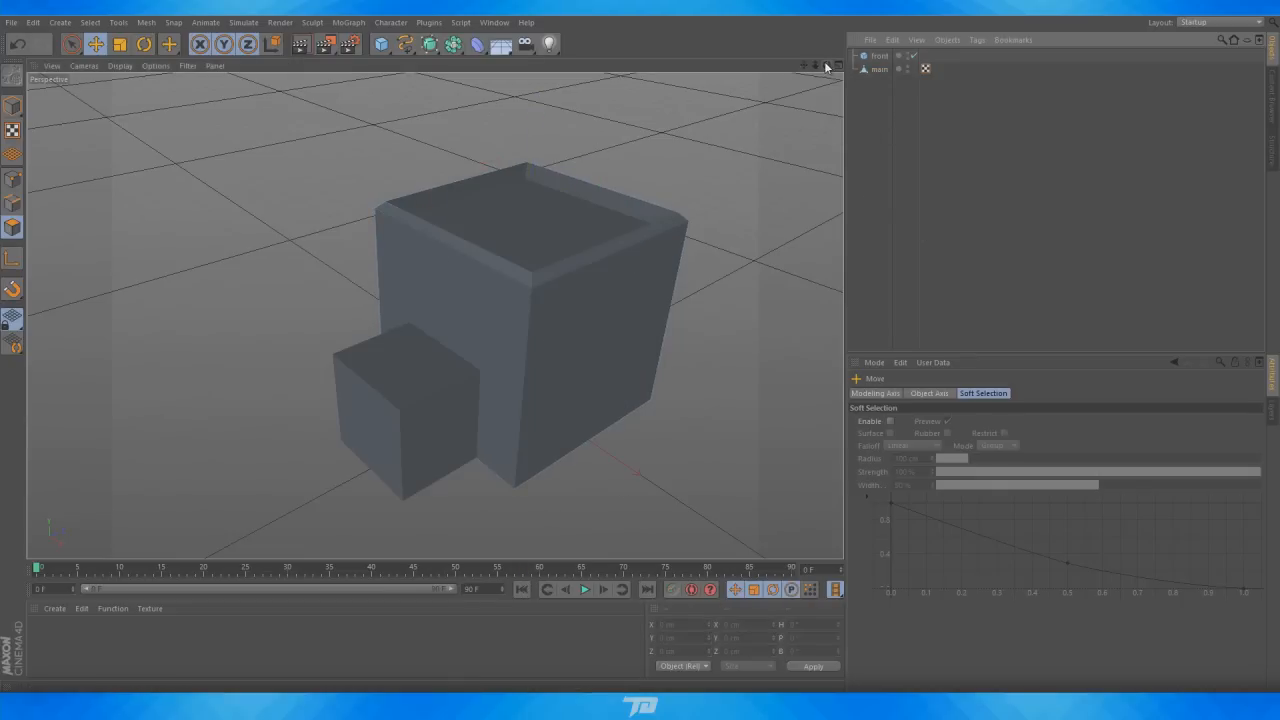
Select the front cube and make it an editable polygon object
{"action": "left_click_drag", "start_coordinate": [826, 67], "coordinate": [434, 314]}
{"action": "left_click", "coordinate": [875, 69]}
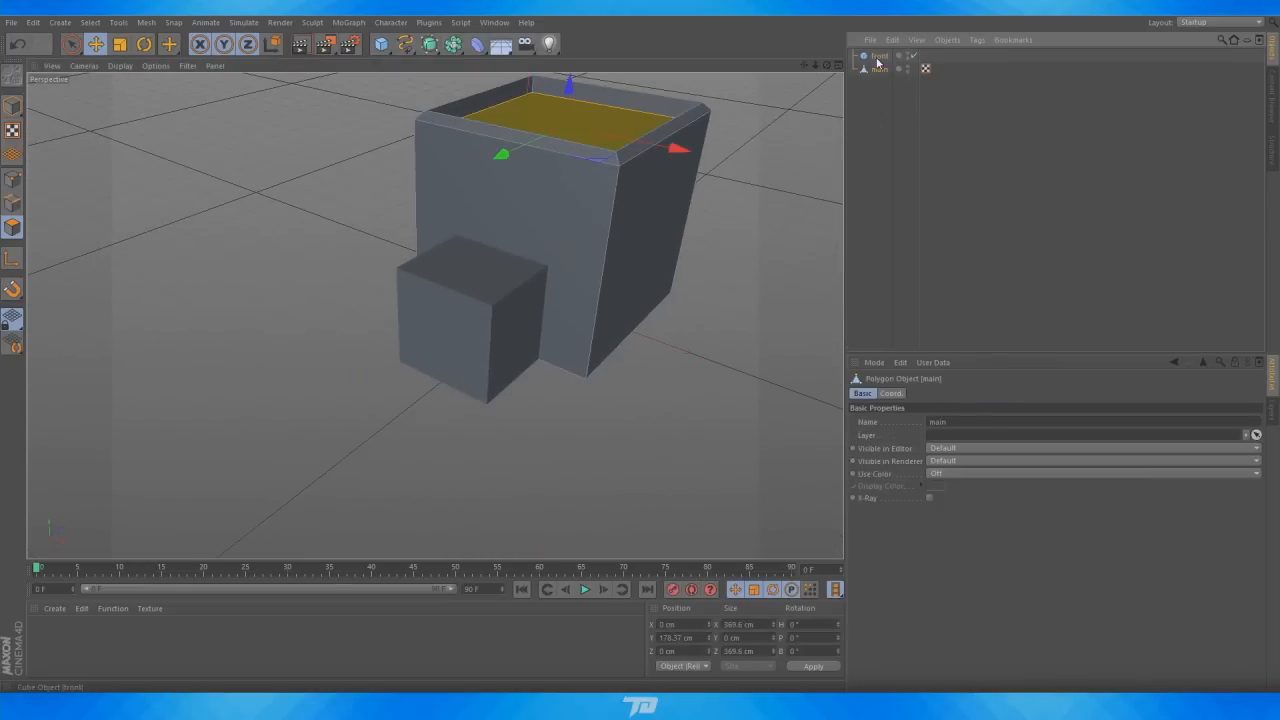
{"action": "left_click", "coordinate": [877, 59]}
{"action": "scroll", "coordinate": [329, 323], "scroll_direction": "up", "scroll_amount": 4}
{"action": "left_click", "coordinate": [881, 58]}
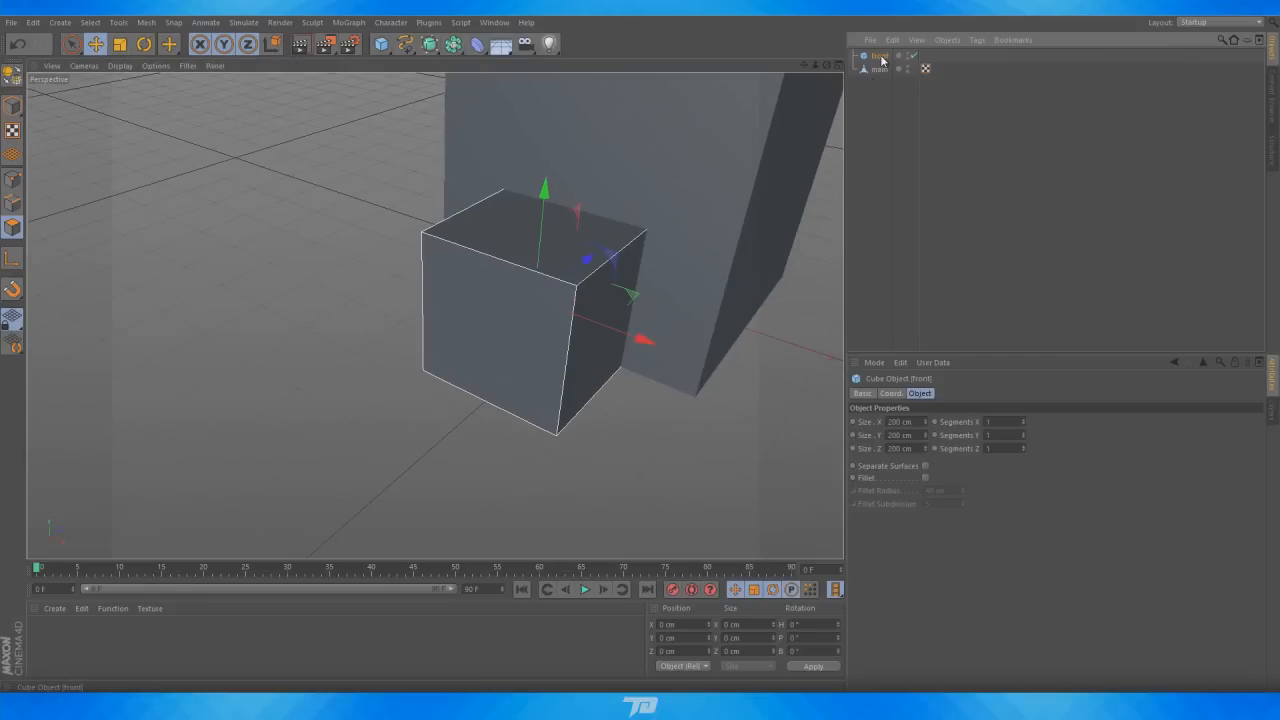
{"action": "key", "text": "c"}
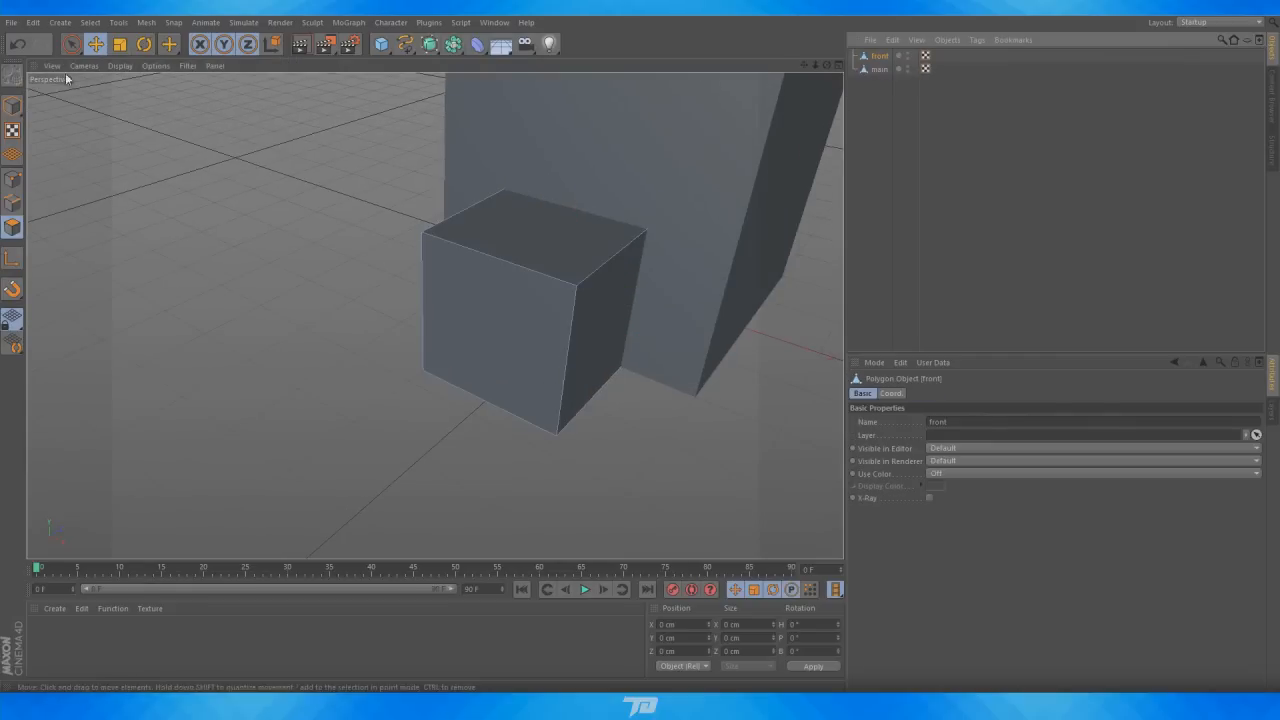
Select the front cube's top polygon and bevel it with about 7.8 cm extrusion and 7.8 cm inner offset
{"action": "left_click", "coordinate": [71, 44]}
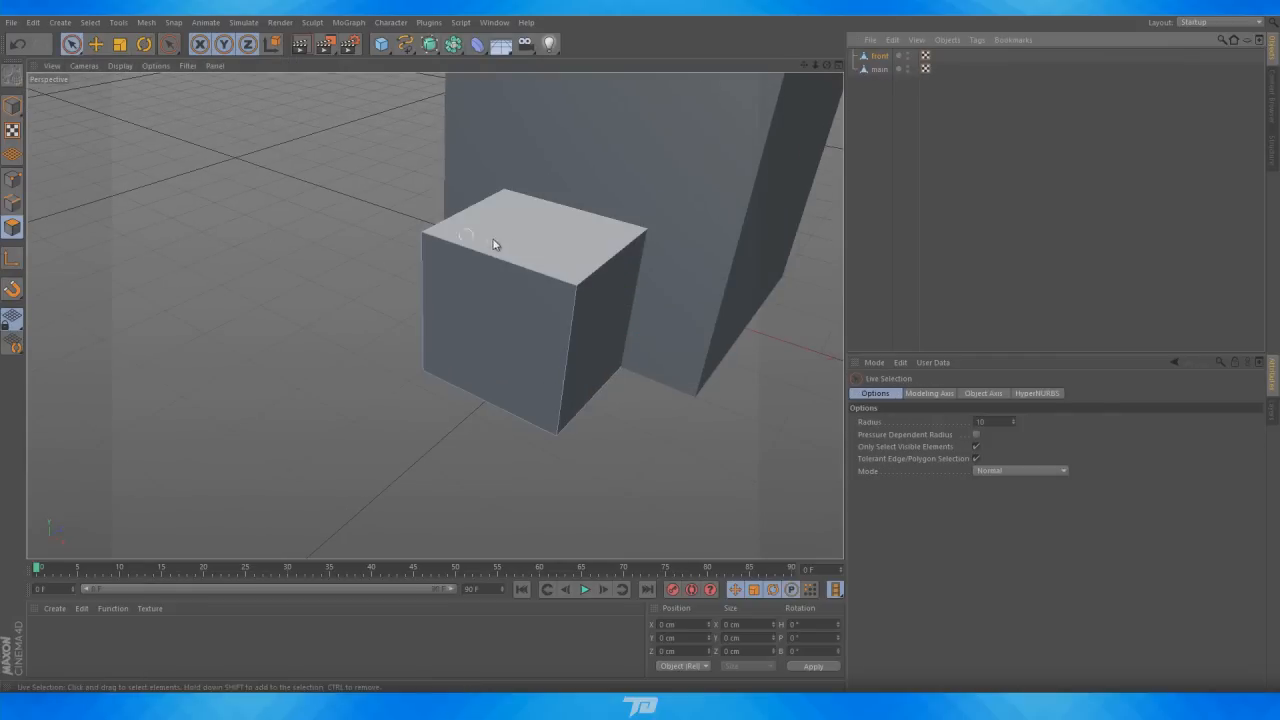
{"action": "left_click", "coordinate": [558, 239]}
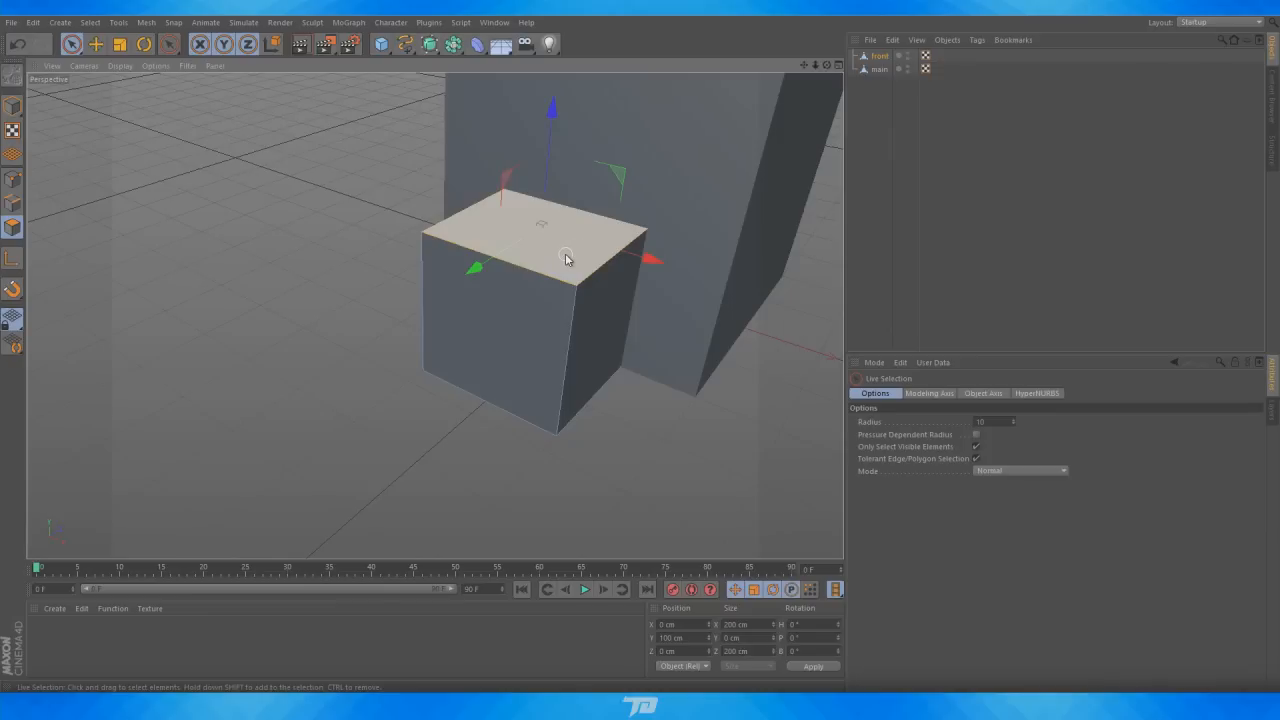
{"action": "right_click", "coordinate": [565, 259]}
{"action": "left_click", "coordinate": [620, 385]}
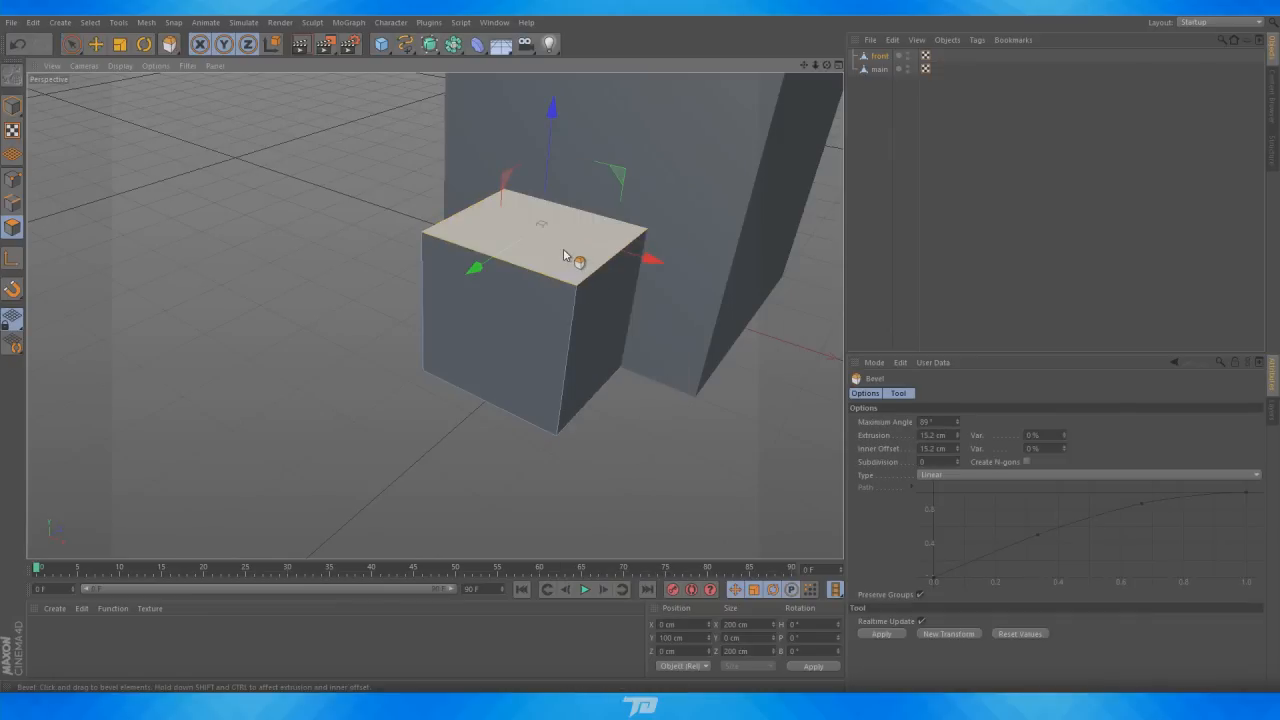
{"action": "left_click_drag", "start_coordinate": [563, 250], "coordinate": [571, 250]}
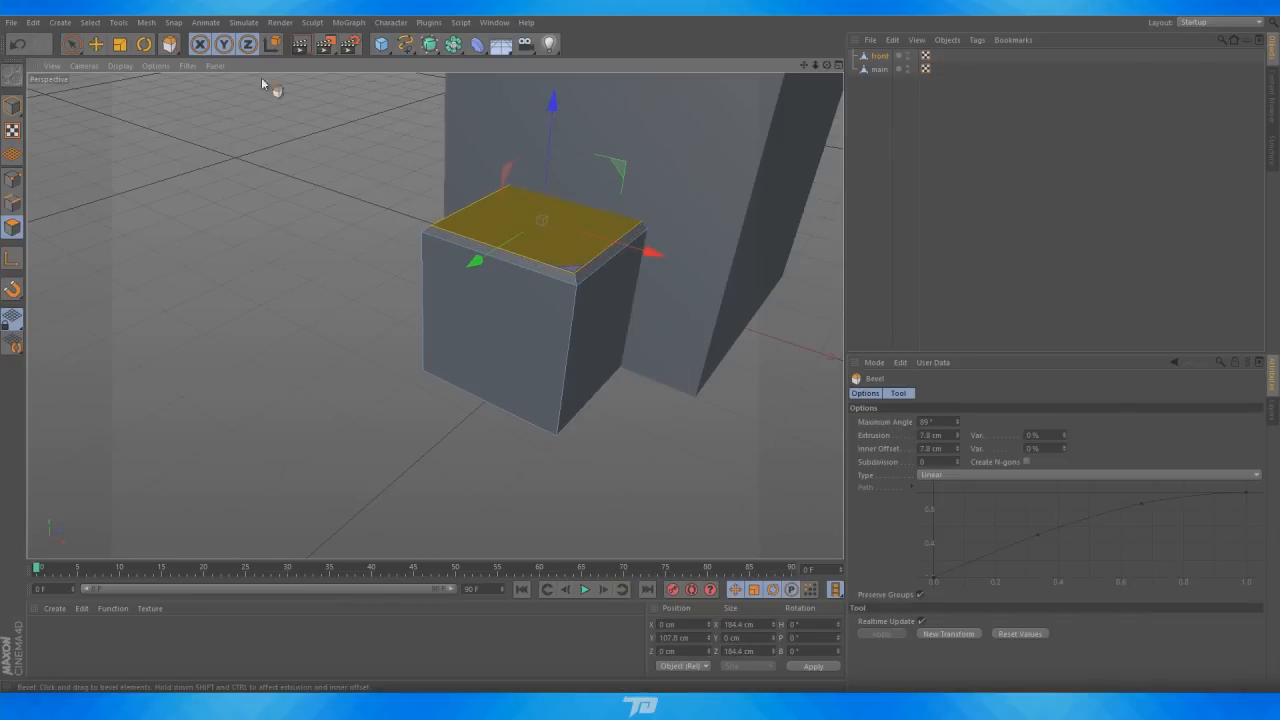
Move the front cube's inset top polygon downward to recess its roof
{"action": "left_click", "coordinate": [95, 44]}
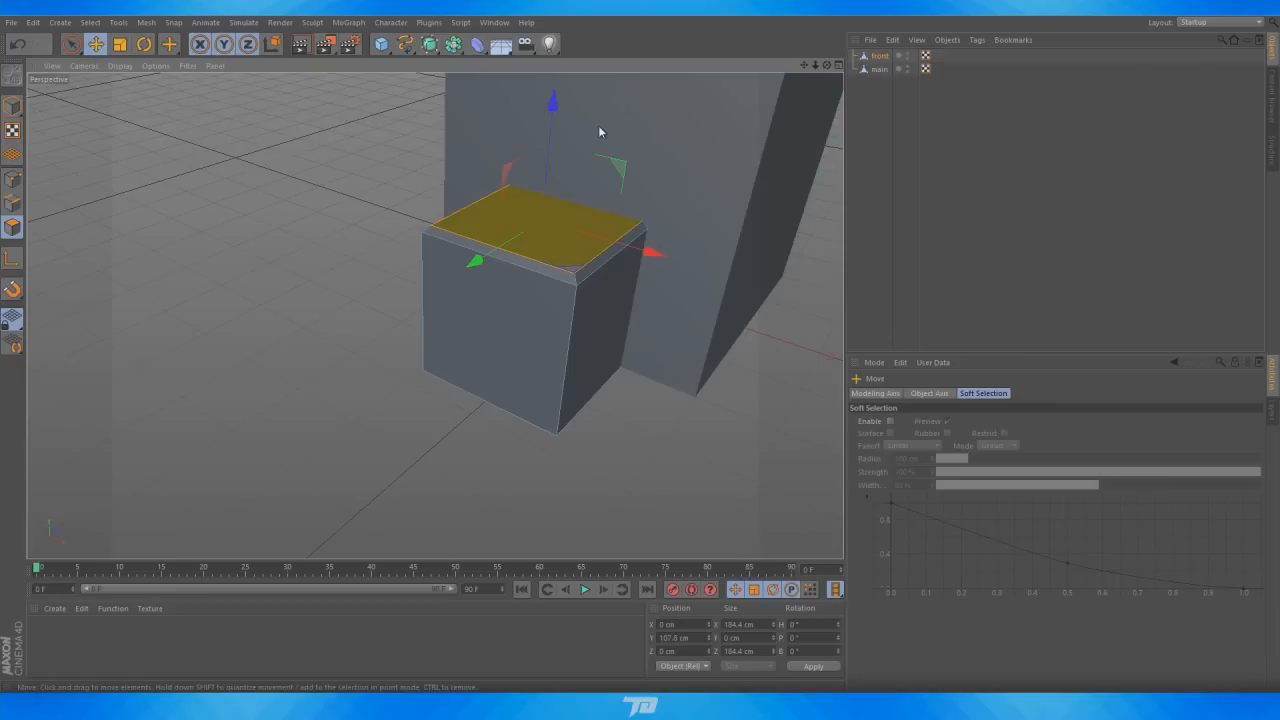
{"action": "left_click_drag", "start_coordinate": [552, 113], "coordinate": [554, 124]}
{"action": "left_click", "coordinate": [856, 193]}
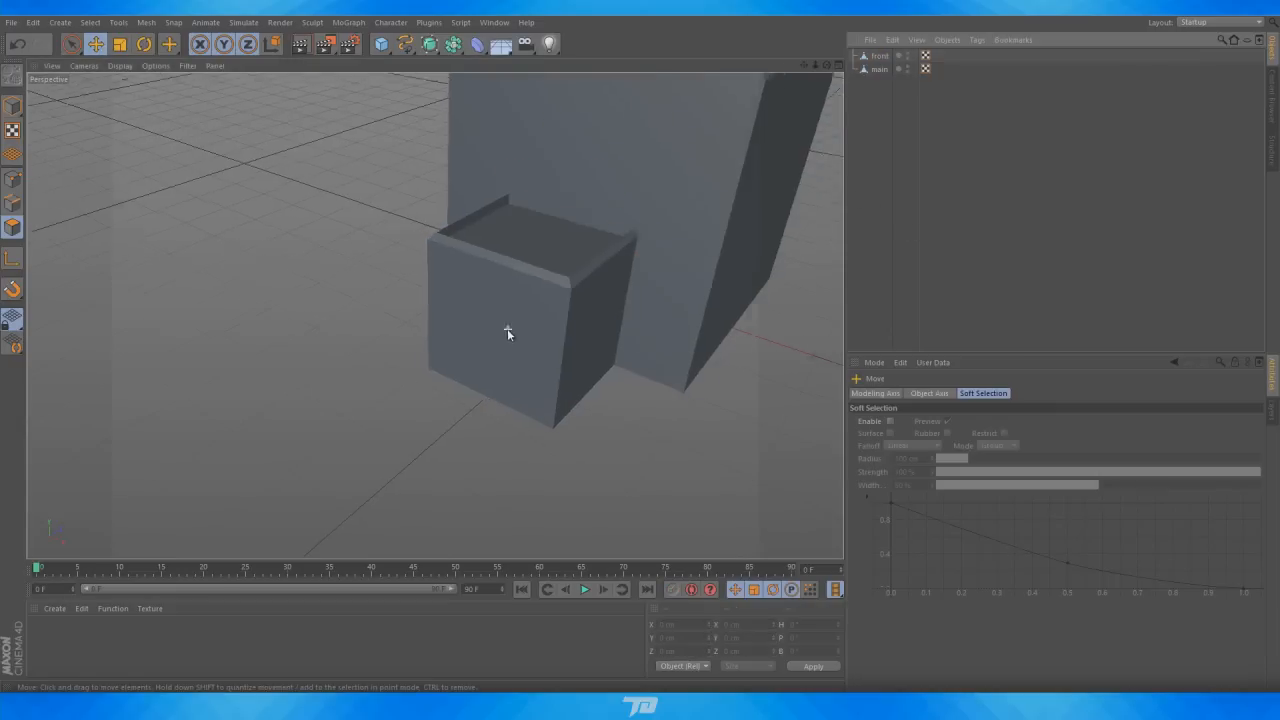
{"action": "left_click_drag", "start_coordinate": [507, 333], "coordinate": [744, 118], "text": "alt"}
{"action": "left_click_drag", "start_coordinate": [827, 67], "coordinate": [809, 69]}
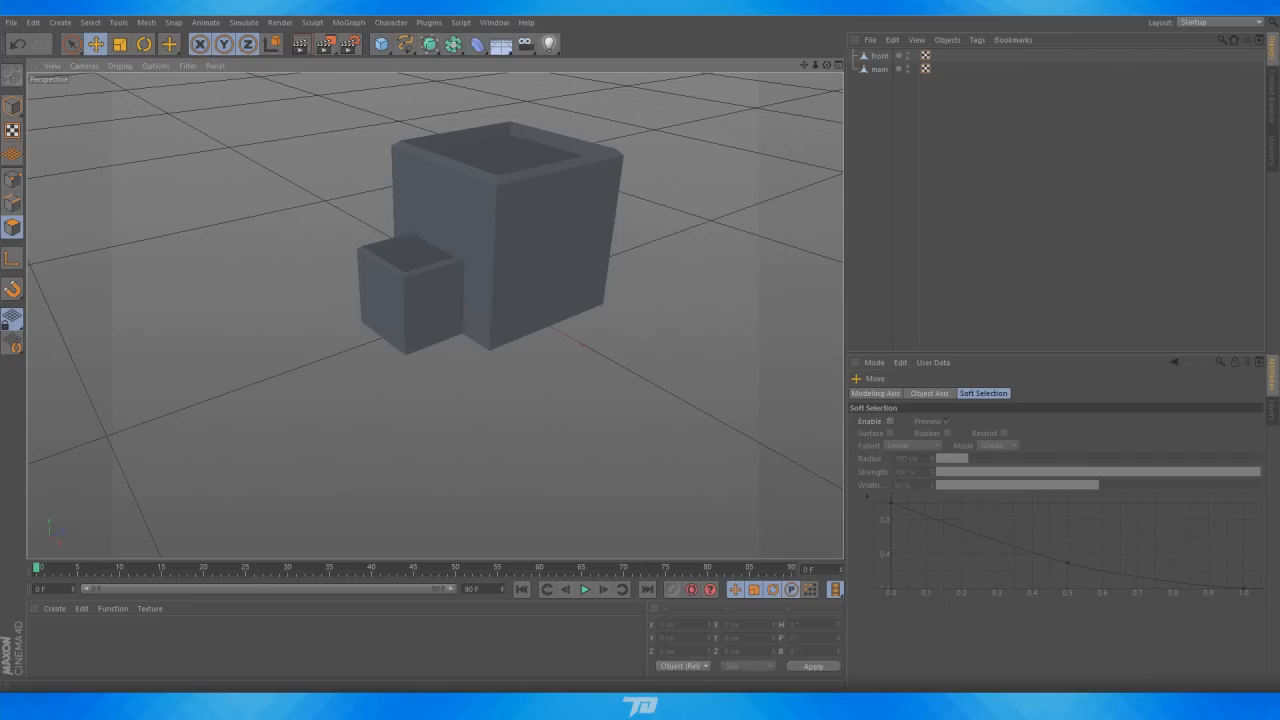
Check the reference image and add a new cube object to the scene
{"action": "key", "text": "alt+Tab"}
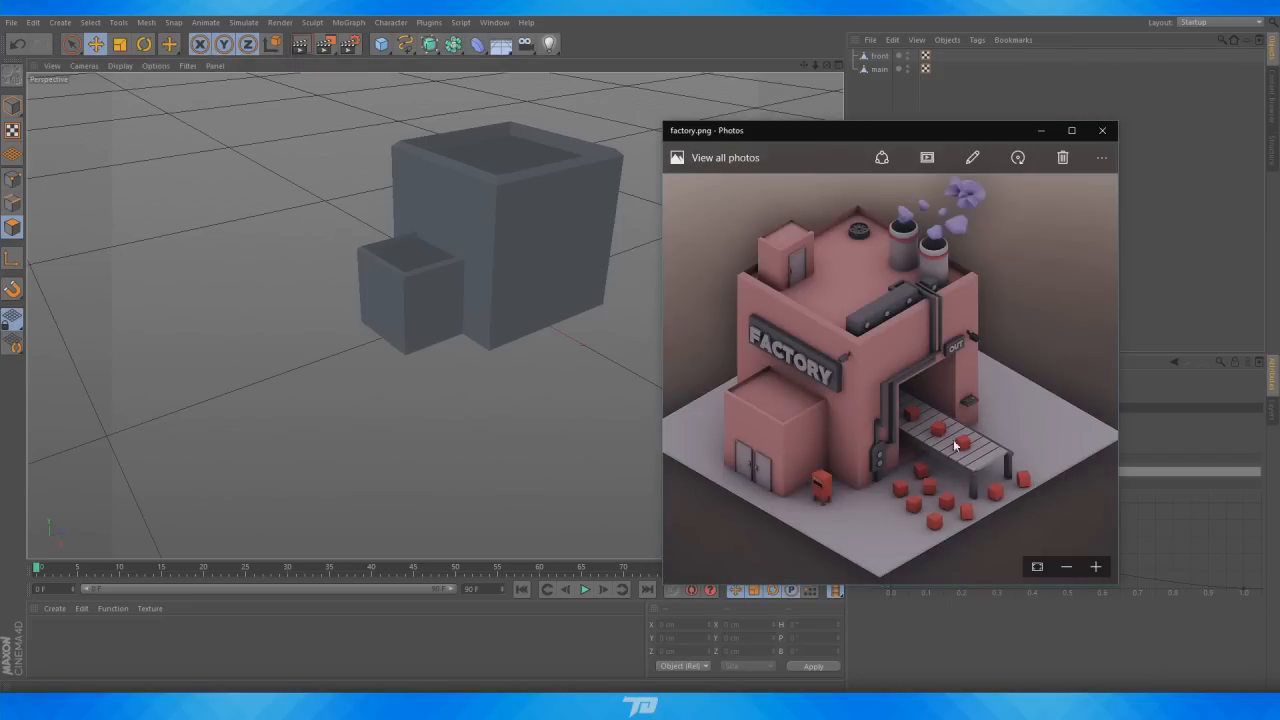
{"action": "key", "text": "alt+Tab"}
{"action": "left_click", "coordinate": [878, 57]}
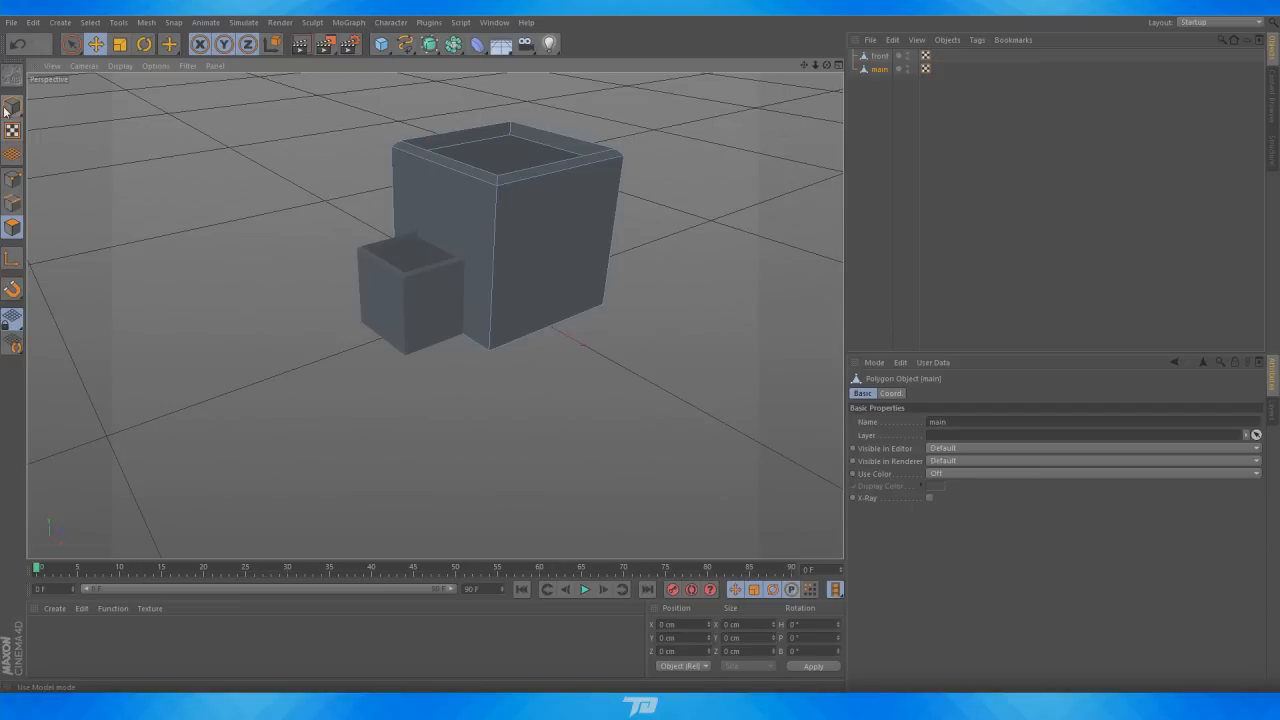
{"action": "left_click", "coordinate": [411, 144]}
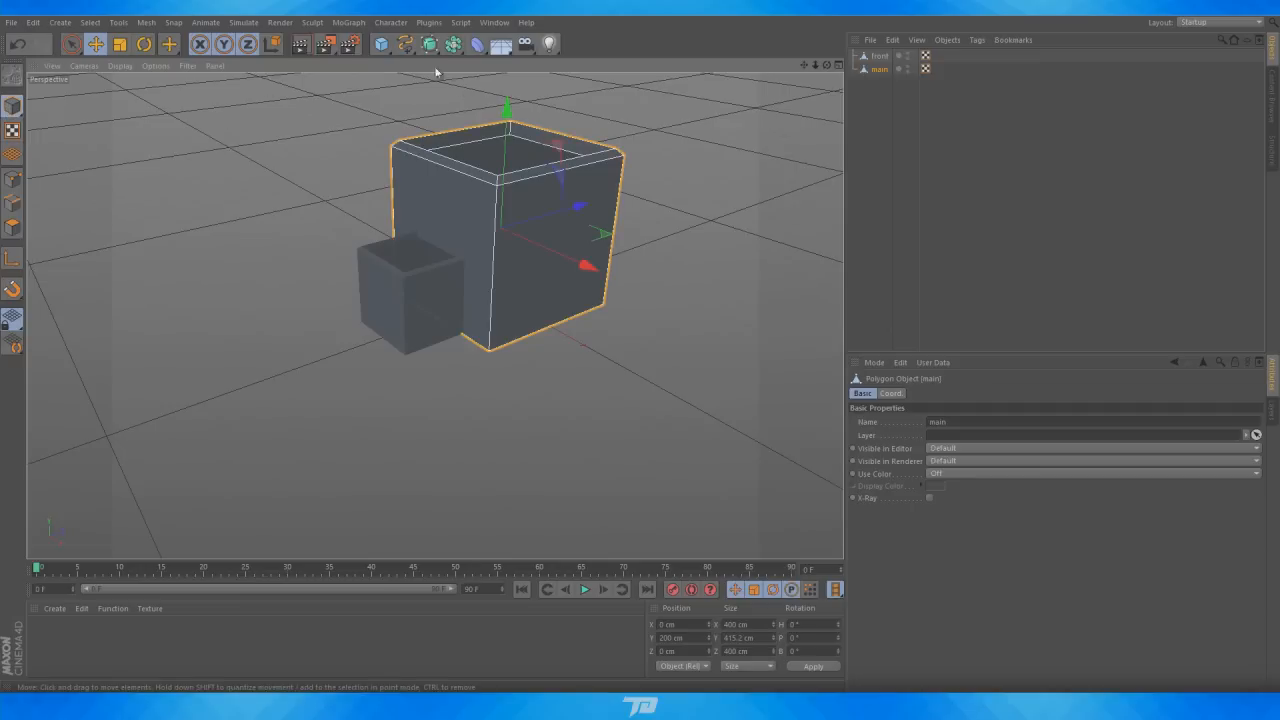
{"action": "left_click", "coordinate": [381, 44]}
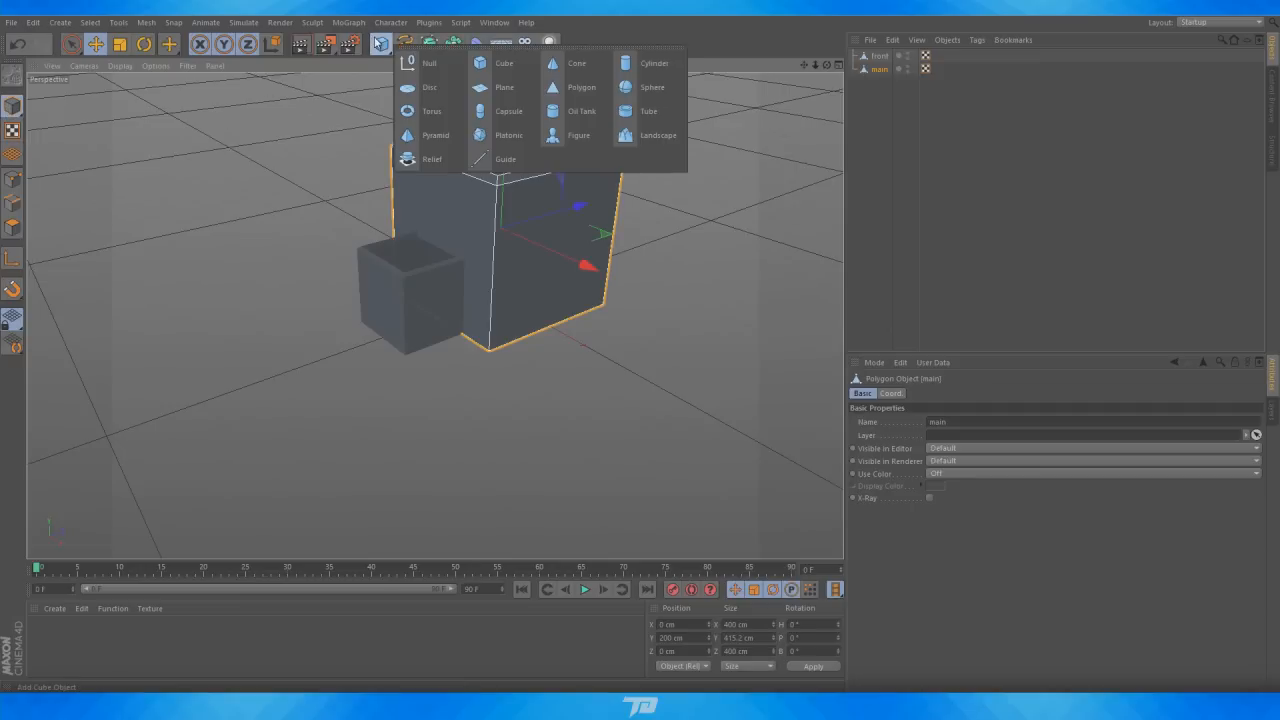
{"action": "left_click", "coordinate": [432, 60]}
Position the new cube against the main cube's lower front corner at about X 215, Y 110, Z 4 cm
{"action": "left_click_drag", "start_coordinate": [583, 344], "coordinate": [645, 373]}
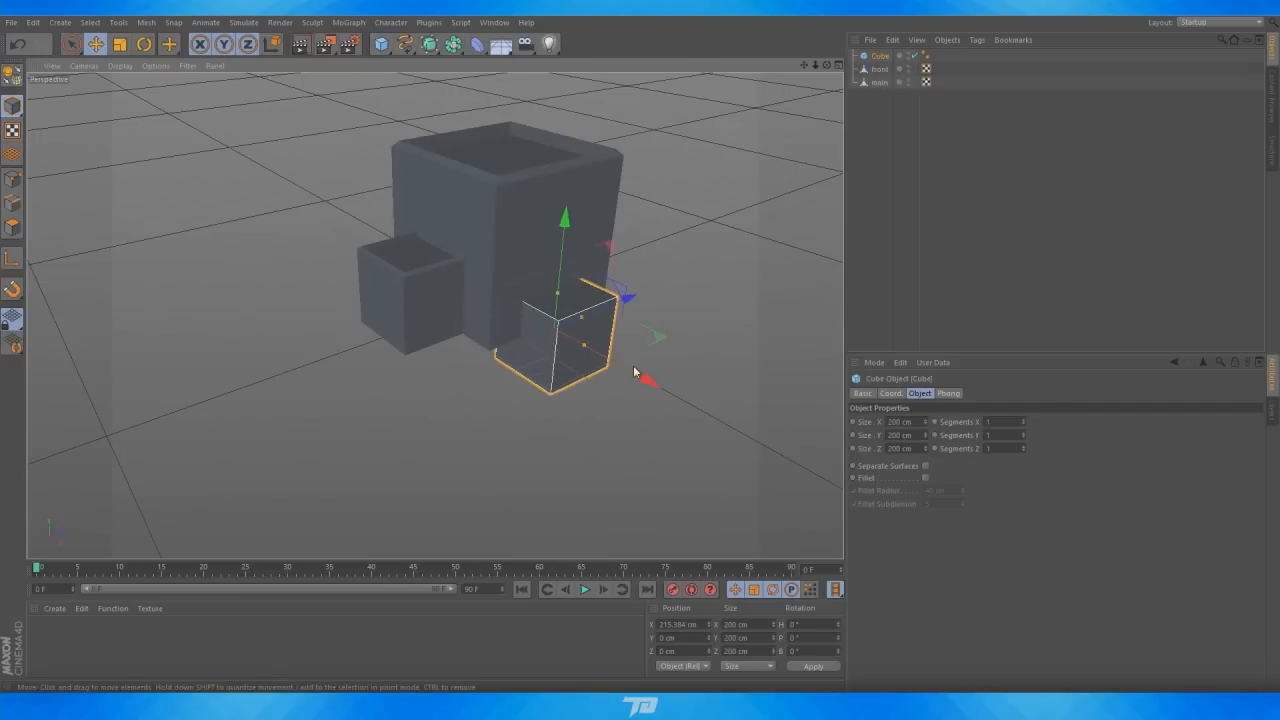
{"action": "left_click_drag", "start_coordinate": [567, 228], "coordinate": [570, 191]}
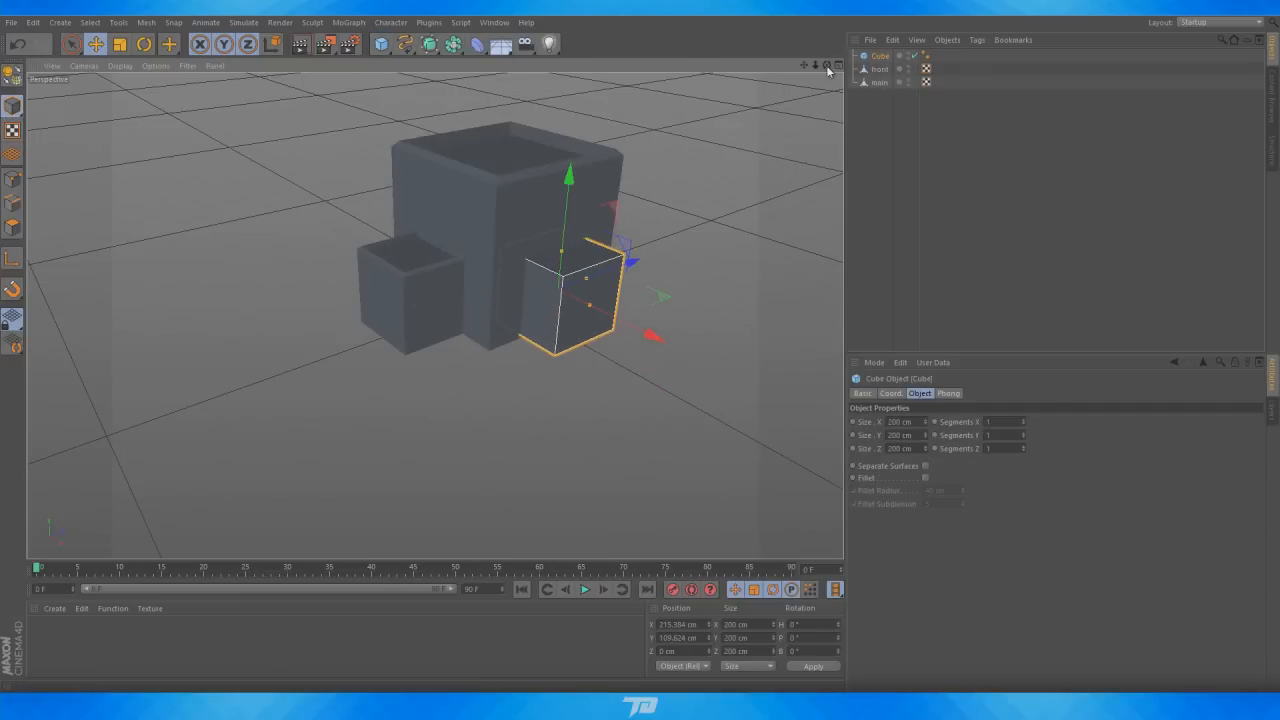
{"action": "left_click_drag", "start_coordinate": [827, 66], "coordinate": [716, 28]}
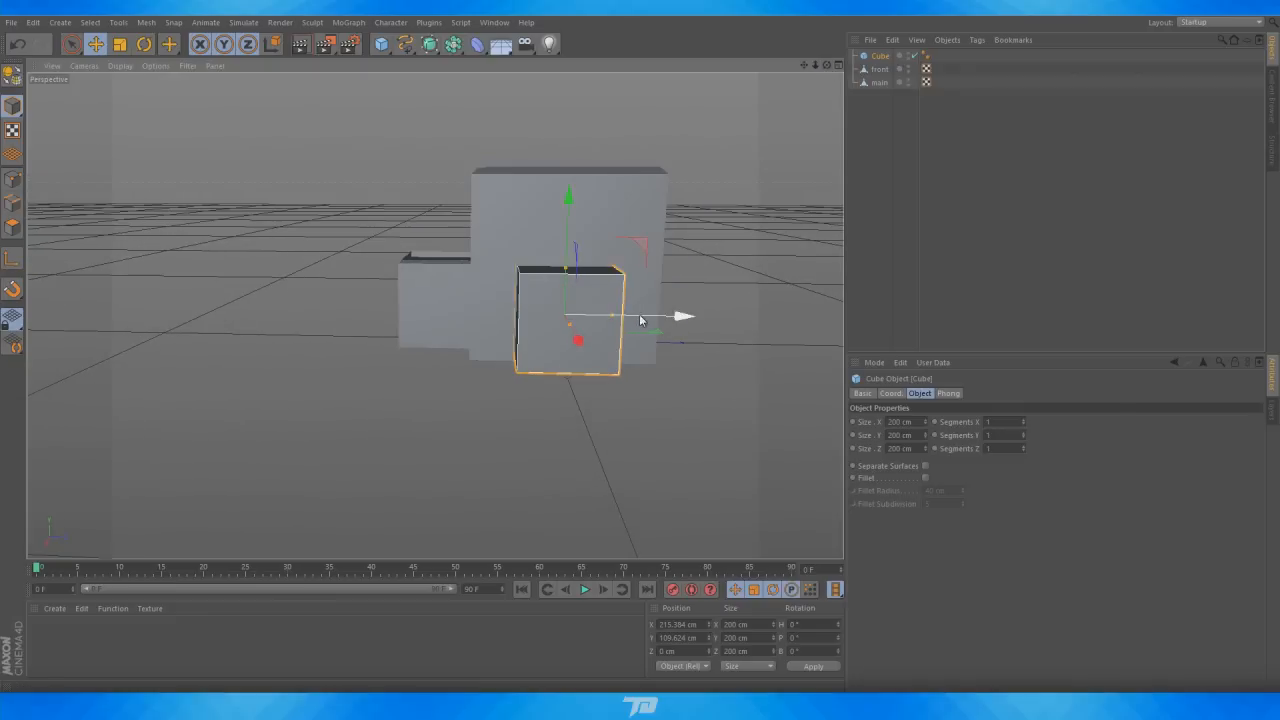
{"action": "left_click_drag", "start_coordinate": [641, 320], "coordinate": [655, 321]}
{"action": "left_click_drag", "start_coordinate": [827, 66], "coordinate": [810, 105]}
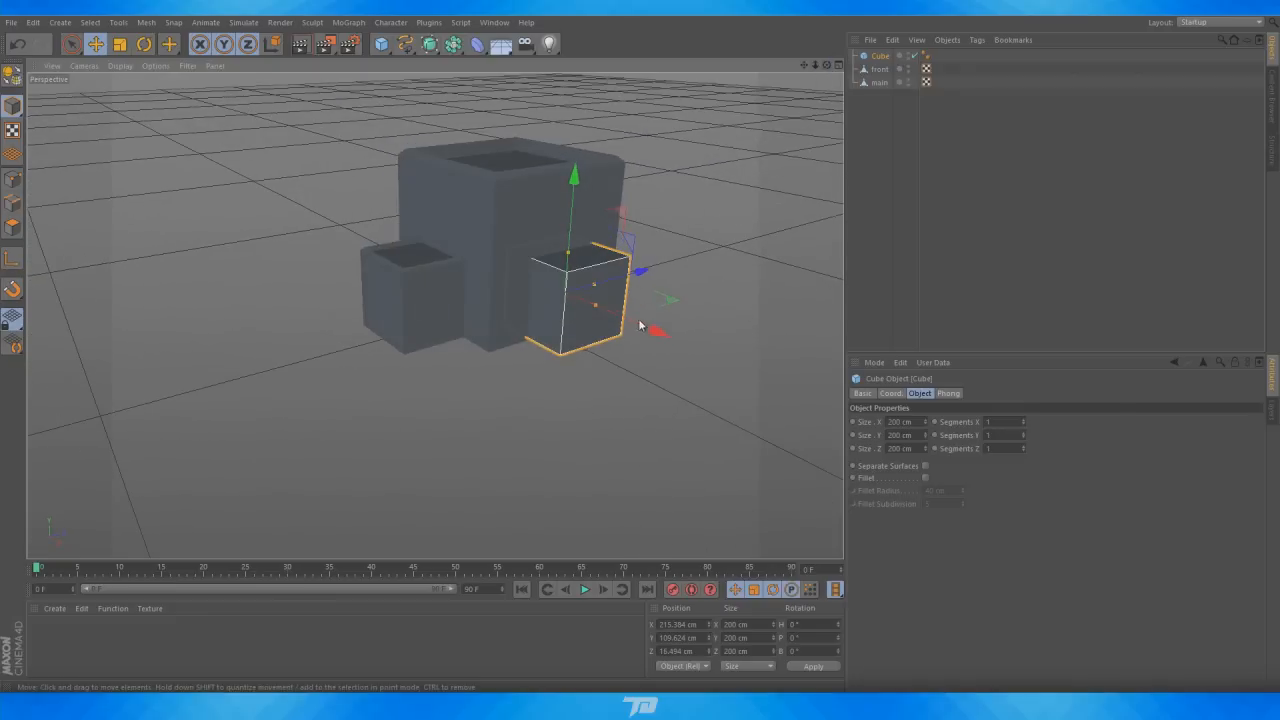
{"action": "left_click_drag", "start_coordinate": [637, 271], "coordinate": [630, 277]}
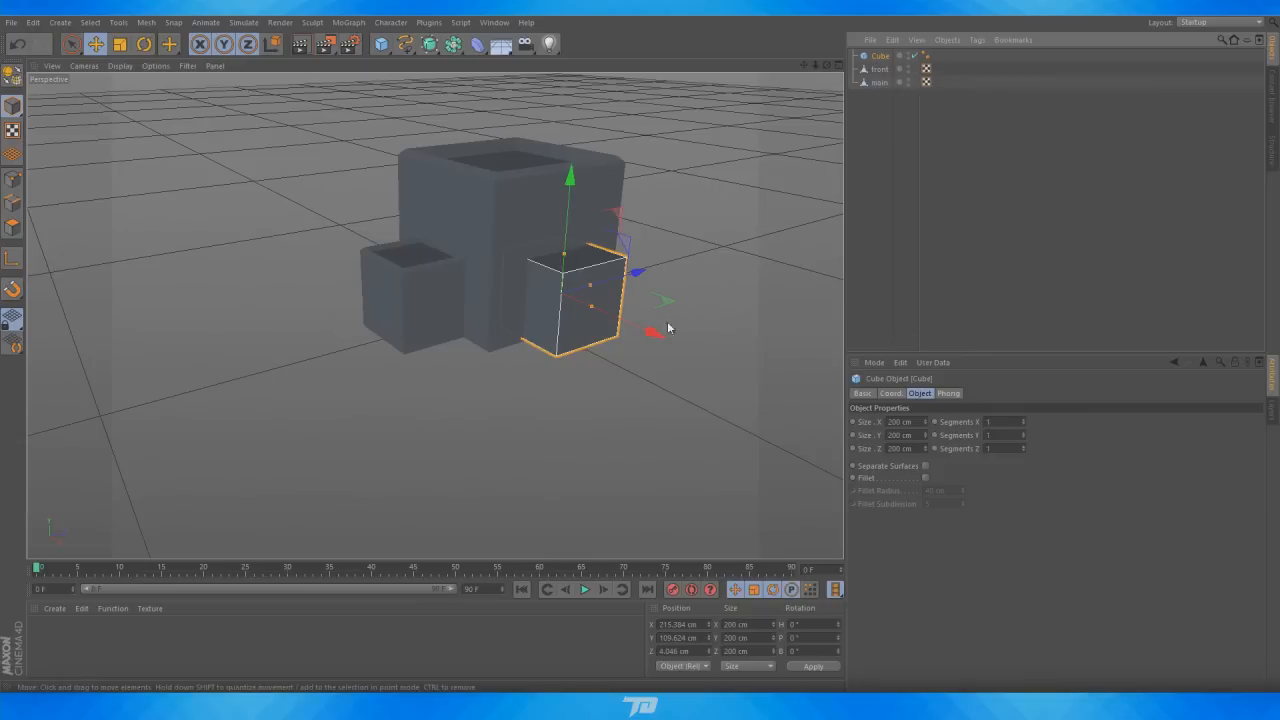
Add a Boole object and place main and the new cube under it to cut an opening into main
{"action": "left_click", "coordinate": [877, 84]}
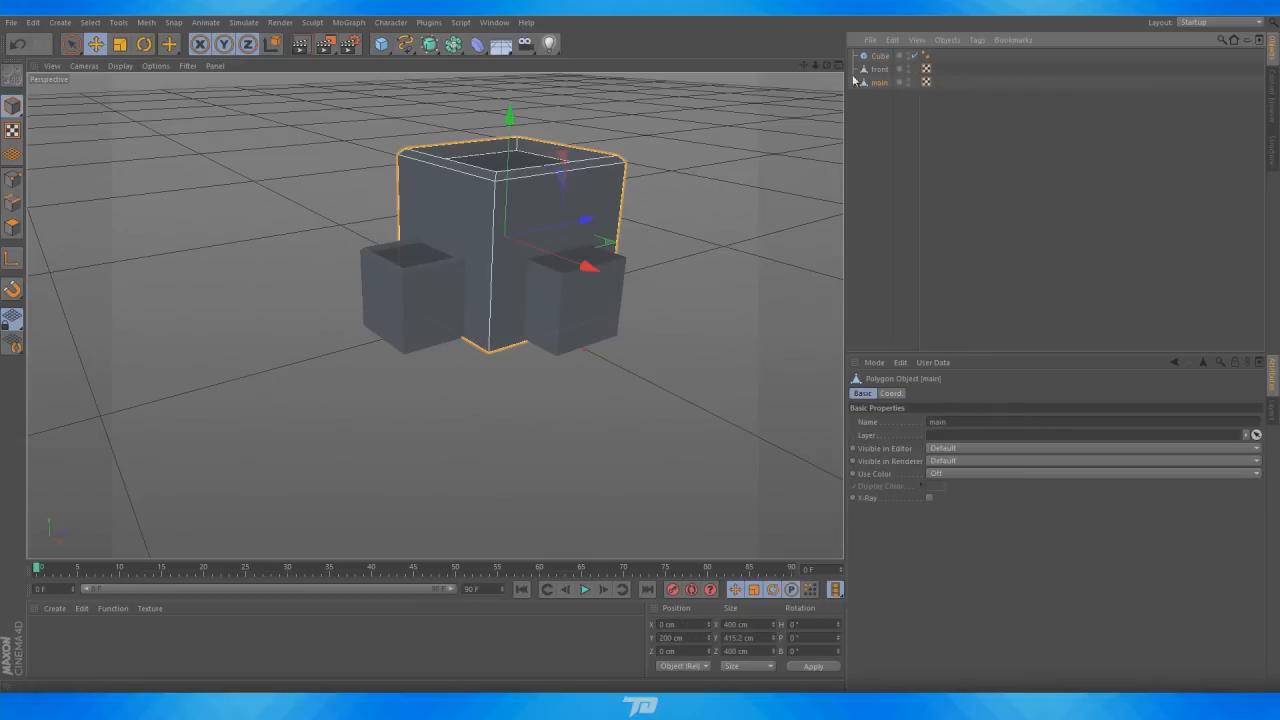
{"action": "left_click", "coordinate": [452, 50]}
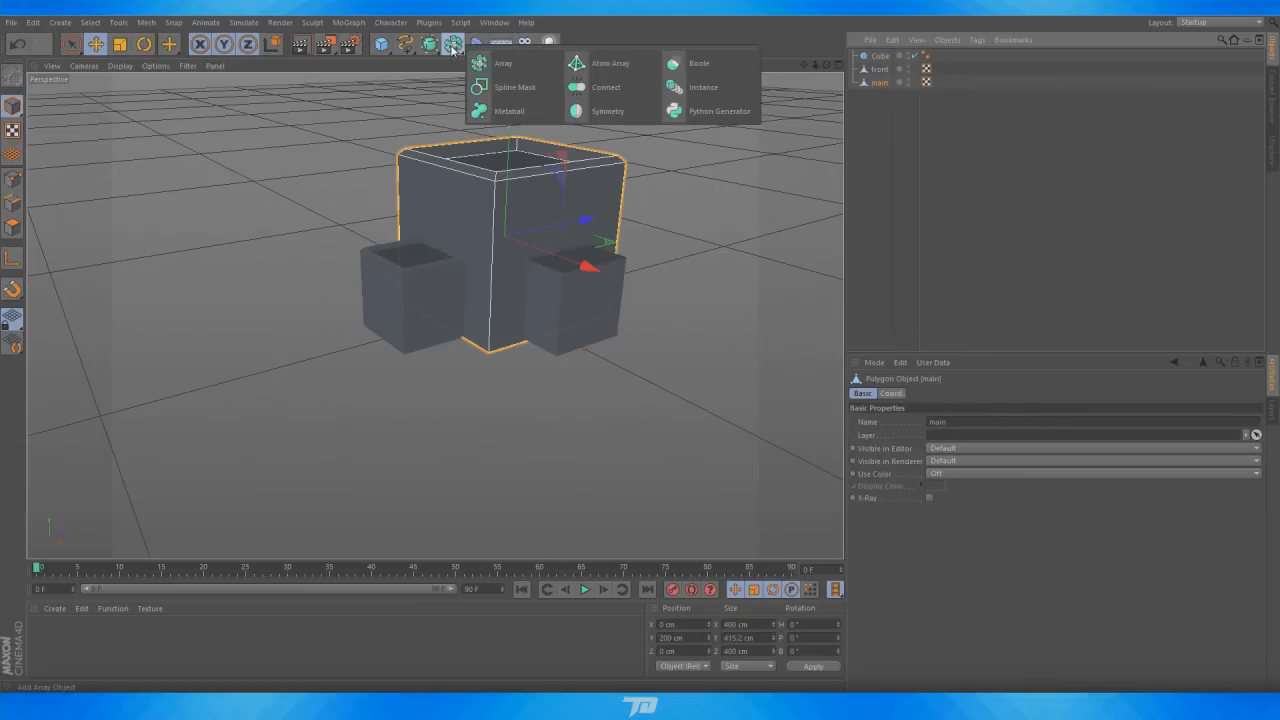
{"action": "left_click", "coordinate": [700, 66]}
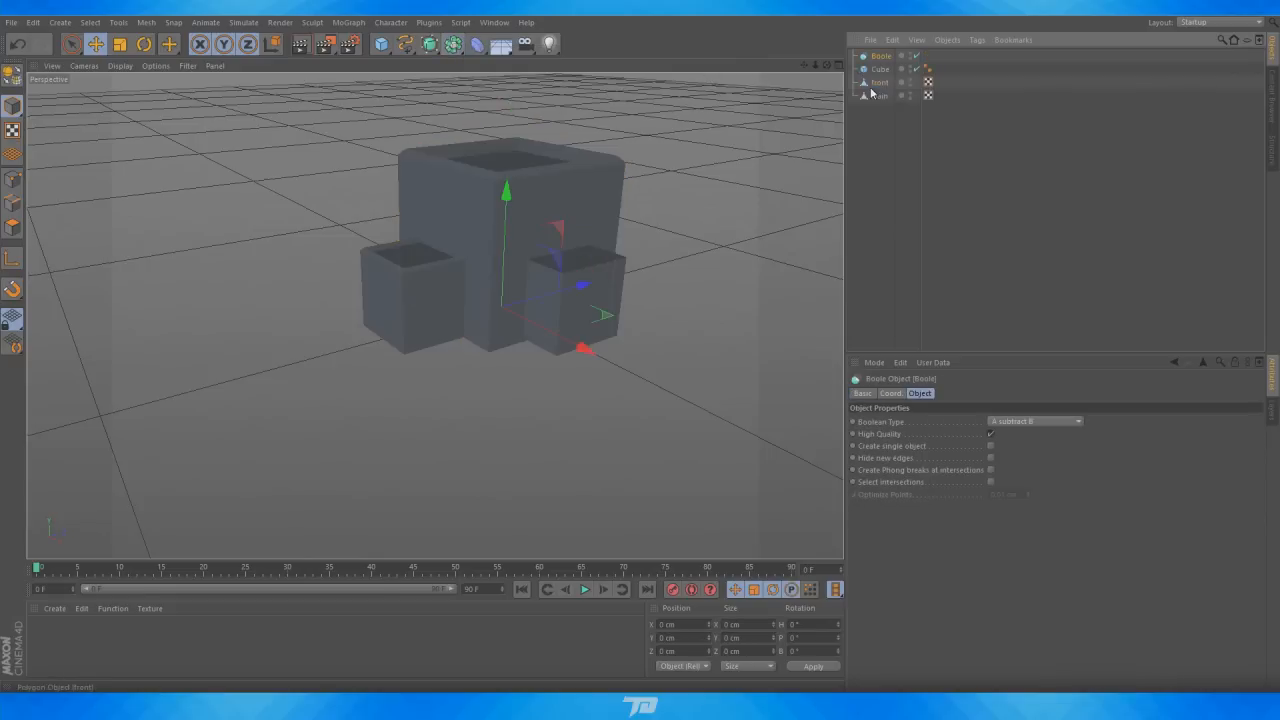
{"action": "left_click", "coordinate": [880, 82]}
{"action": "left_click", "coordinate": [880, 69]}
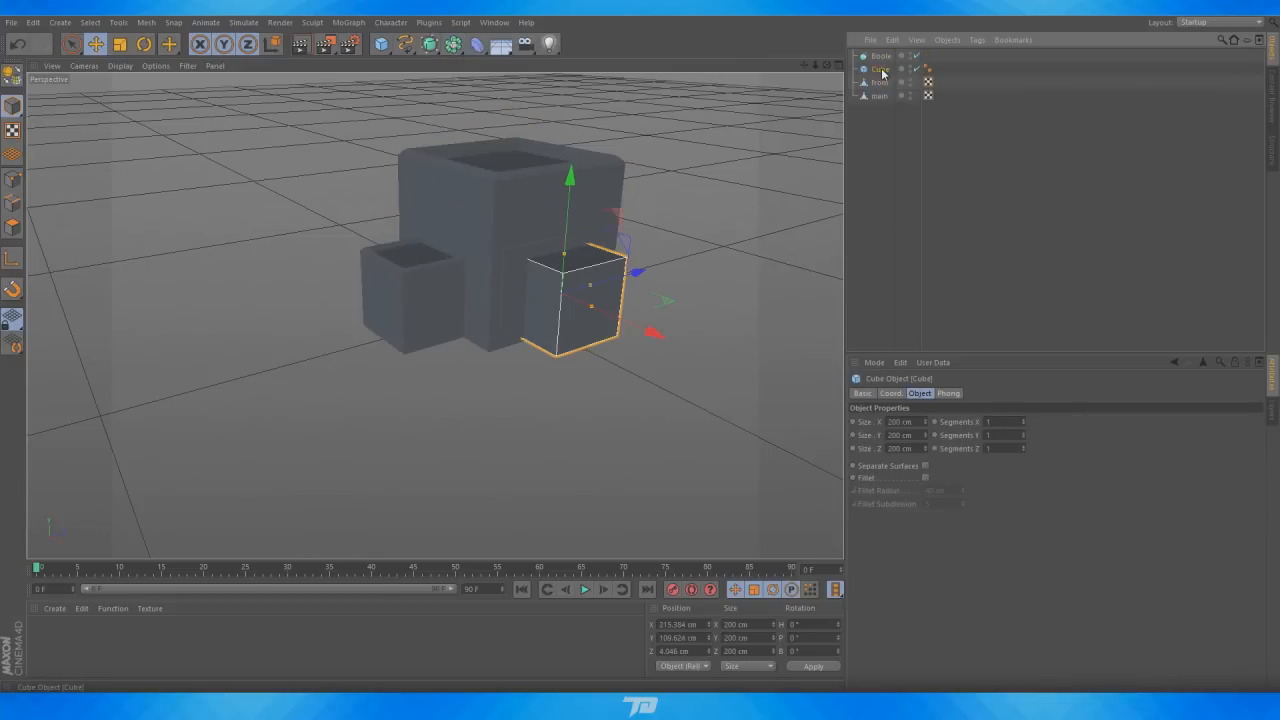
{"action": "mouse_move", "coordinate": [880, 69]}
{"action": "left_mouse_down"}
{"action": "mouse_move", "coordinate": [884, 57]}
{"action": "mouse_move", "coordinate": [885, 88]}
{"action": "mouse_move", "coordinate": [886, 67]}
{"action": "left_mouse_up"}
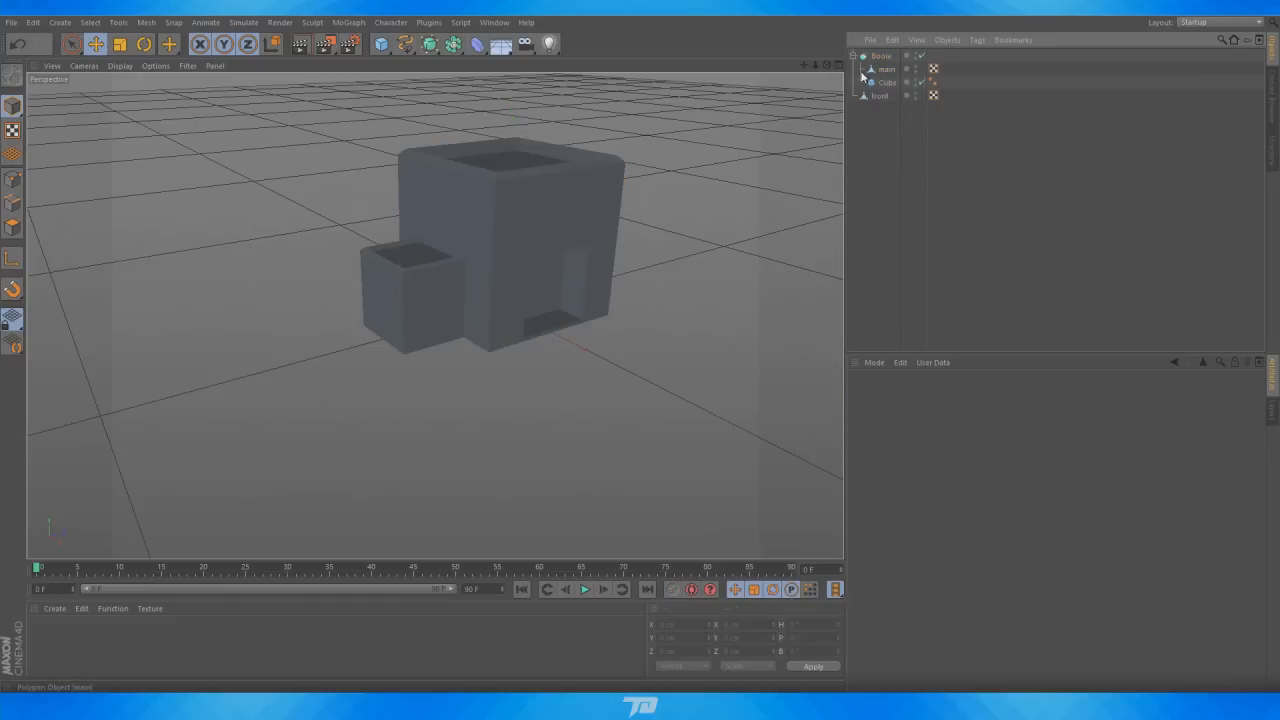
{"action": "left_click", "coordinate": [884, 81]}
{"action": "left_click", "coordinate": [885, 69]}
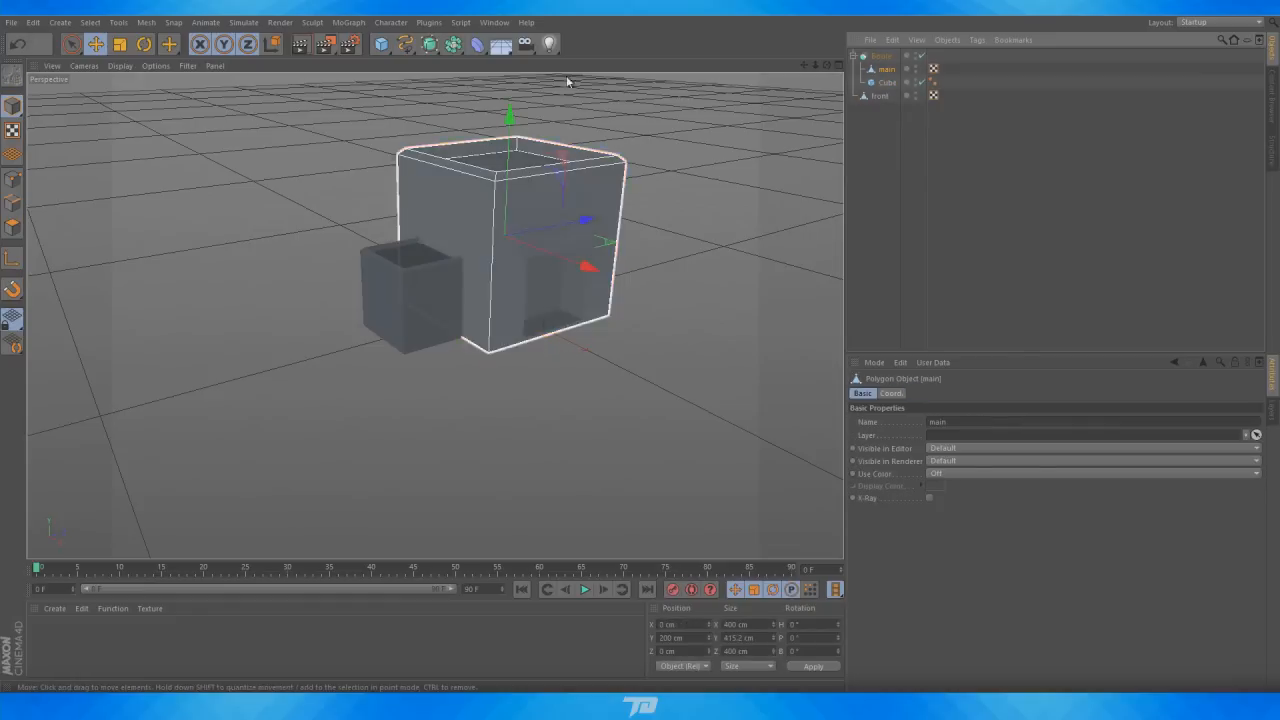
Inspect the Boolean cut-out from several angles and reselect the cutting cube
{"action": "left_click_drag", "start_coordinate": [434, 314], "coordinate": [318, 256], "text": "alt"}
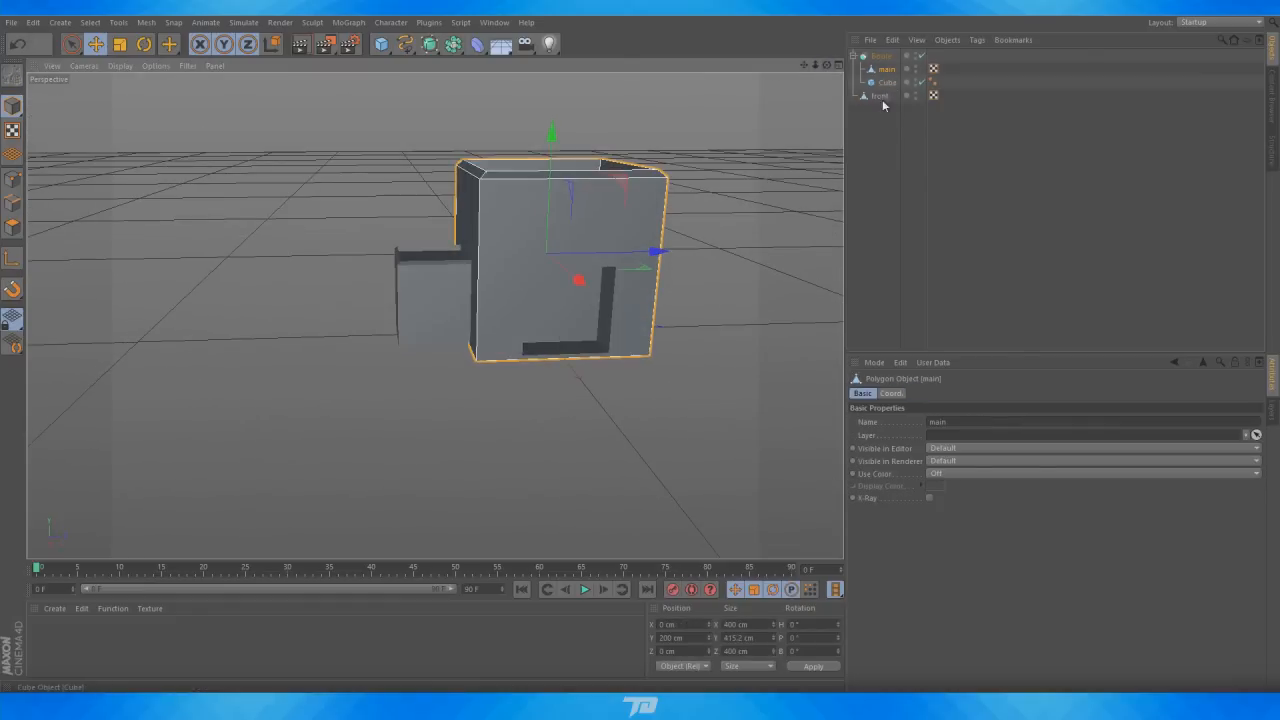
{"action": "right_click_drag", "start_coordinate": [549, 303], "coordinate": [645, 281], "text": "alt"}
{"action": "left_click", "coordinate": [886, 82]}
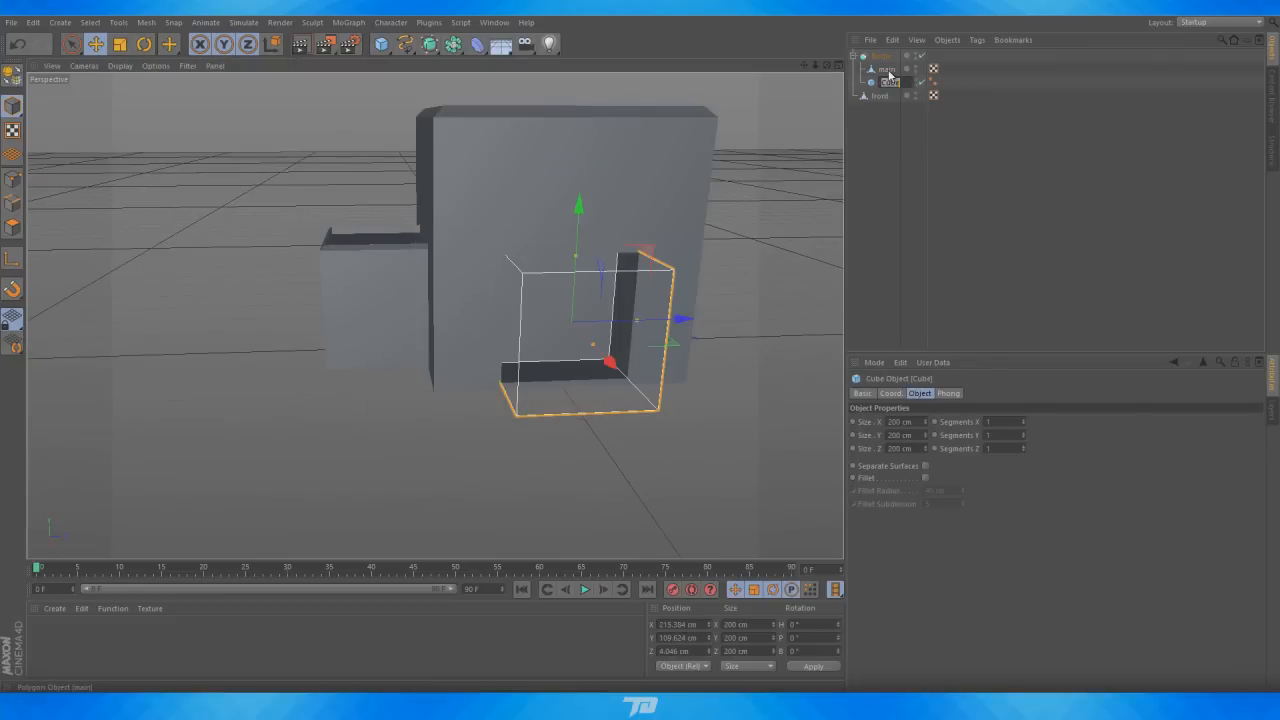
{"action": "left_click_drag", "start_coordinate": [891, 93], "coordinate": [890, 66]}
{"action": "left_click_drag", "start_coordinate": [420, 300], "coordinate": [434, 314], "text": "alt"}
{"action": "mouse_move", "coordinate": [885, 90]}
{"action": "left_mouse_down"}
{"action": "mouse_move", "coordinate": [886, 70]}
{"action": "mouse_move", "coordinate": [865, 95]}
{"action": "left_mouse_up"}
{"action": "left_click", "coordinate": [886, 82]}
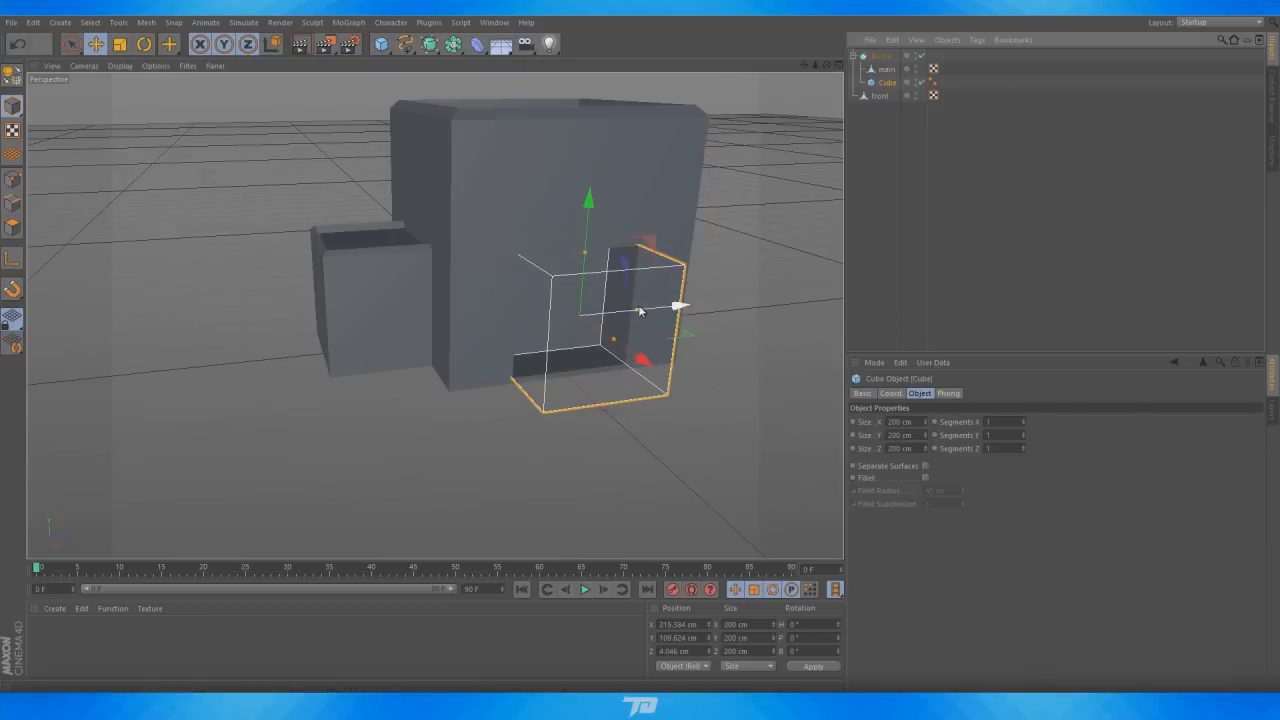
Resize the cutting cube's depth to about 222 cm and lower it to about Y 107 cm, then deselect it
{"action": "left_click_drag", "start_coordinate": [639, 312], "coordinate": [645, 311]}
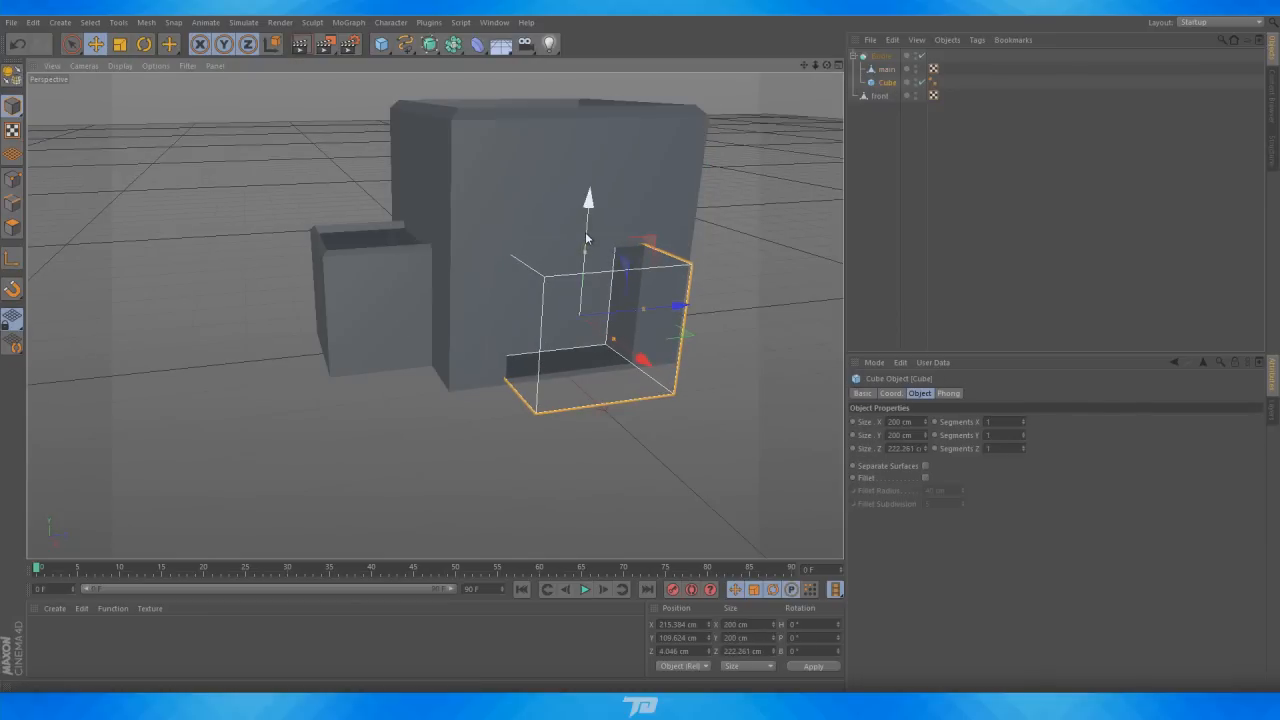
{"action": "left_click_drag", "start_coordinate": [588, 236], "coordinate": [591, 238]}
{"action": "left_click_drag", "start_coordinate": [590, 233], "coordinate": [590, 234]}
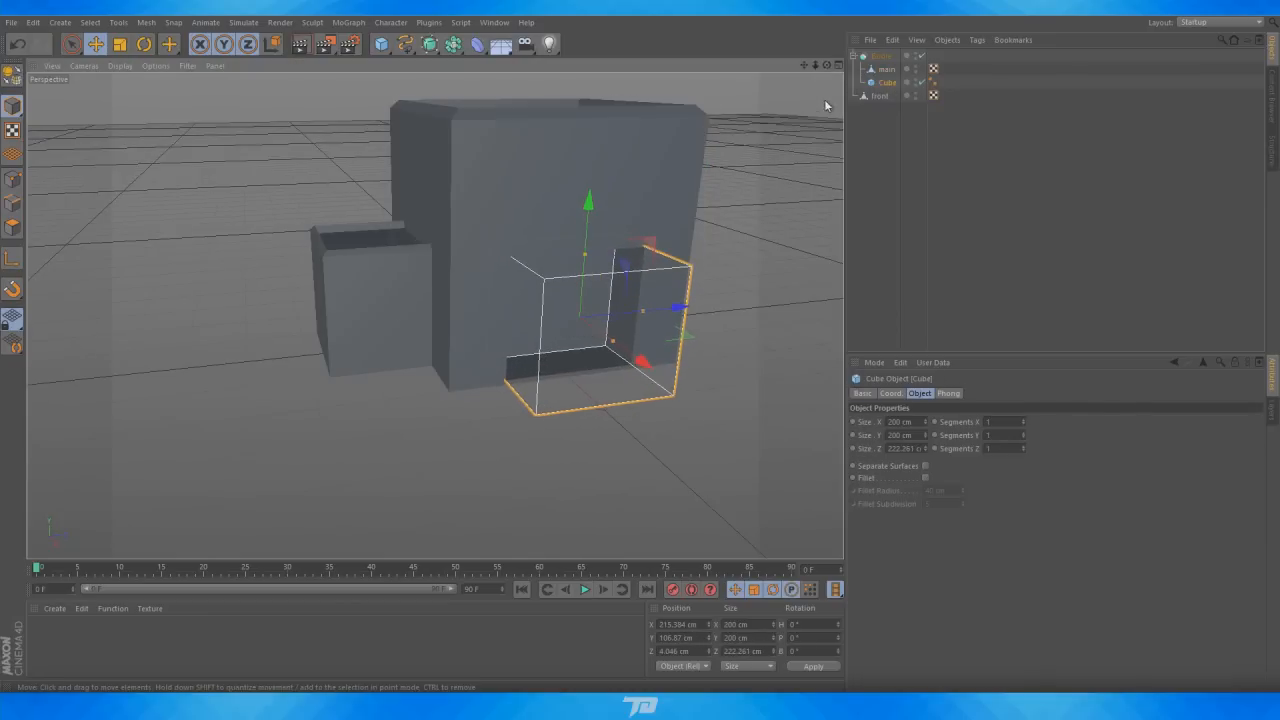
{"action": "left_click_drag", "start_coordinate": [827, 65], "coordinate": [735, 34]}
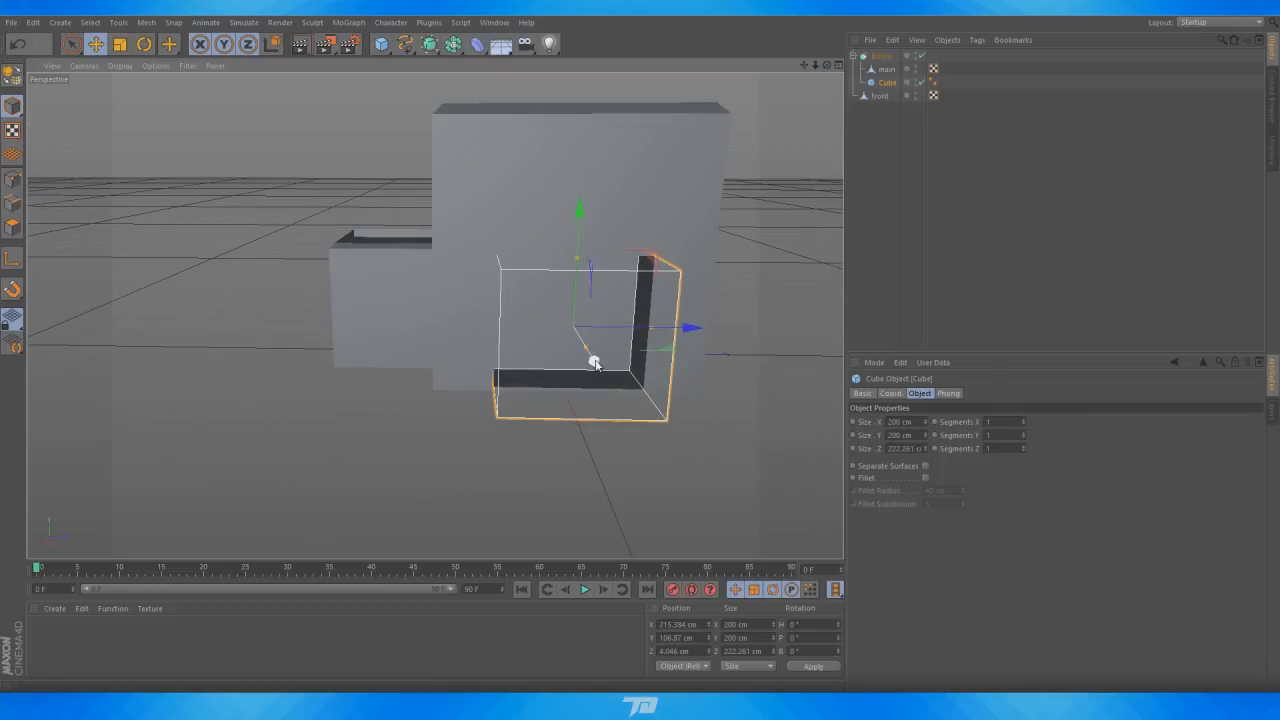
{"action": "left_click_drag", "start_coordinate": [594, 357], "coordinate": [585, 347]}
{"action": "left_click", "coordinate": [813, 151]}
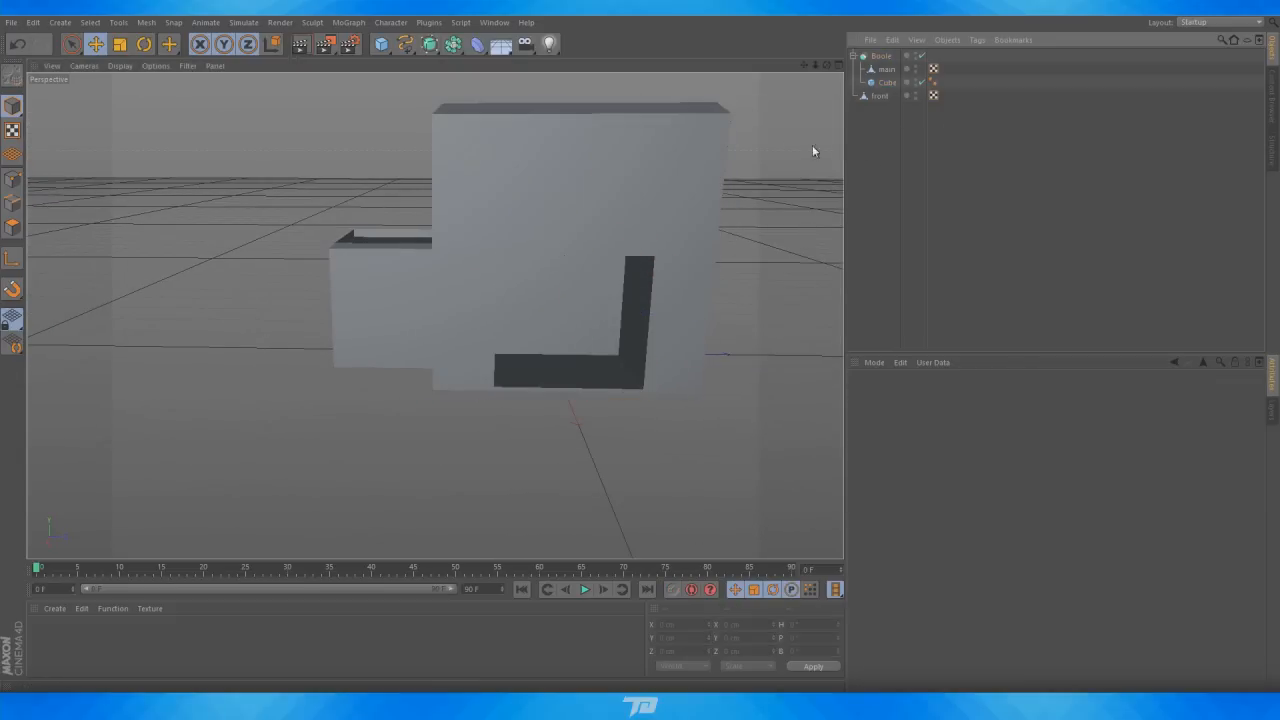
Compare the model with the reference image, zooming into the factory's front door area
{"action": "mouse_move", "coordinate": [827, 65]}
{"action": "left_mouse_down"}
{"action": "mouse_move", "coordinate": [816, 67]}
{"action": "mouse_move", "coordinate": [828, 68]}
{"action": "left_mouse_up"}
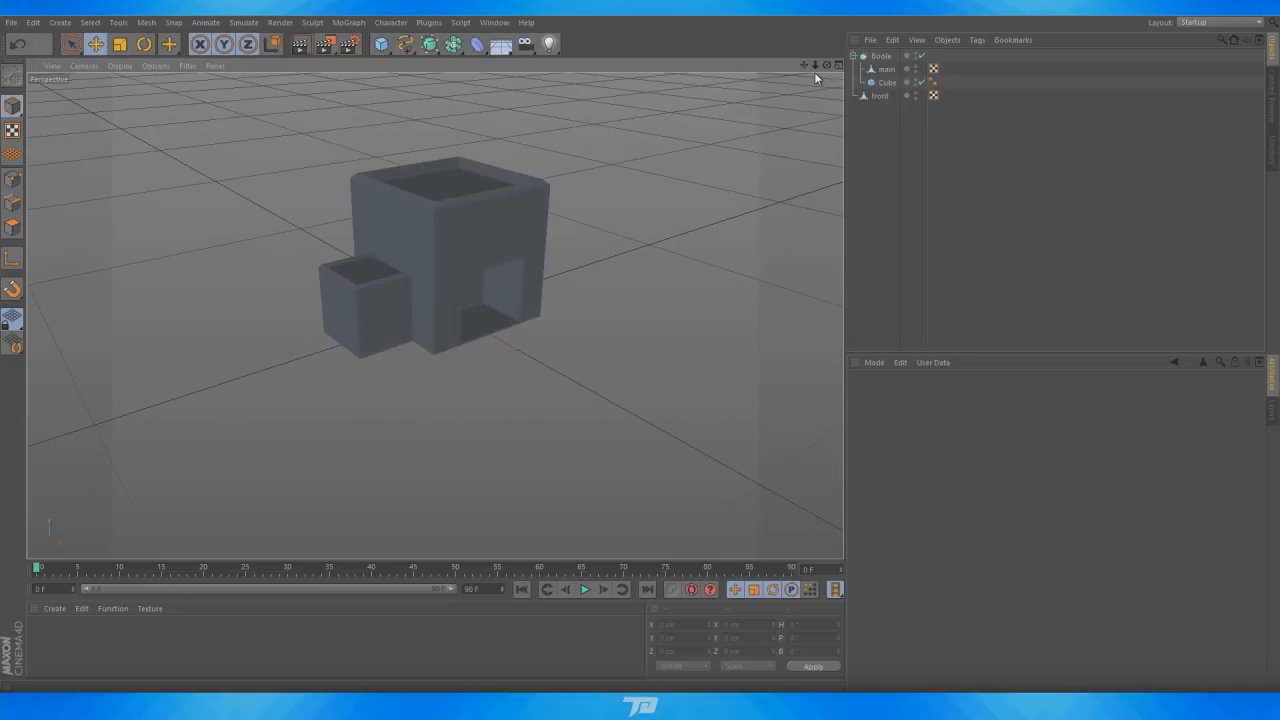
{"action": "left_click_drag", "start_coordinate": [803, 65], "coordinate": [803, 66]}
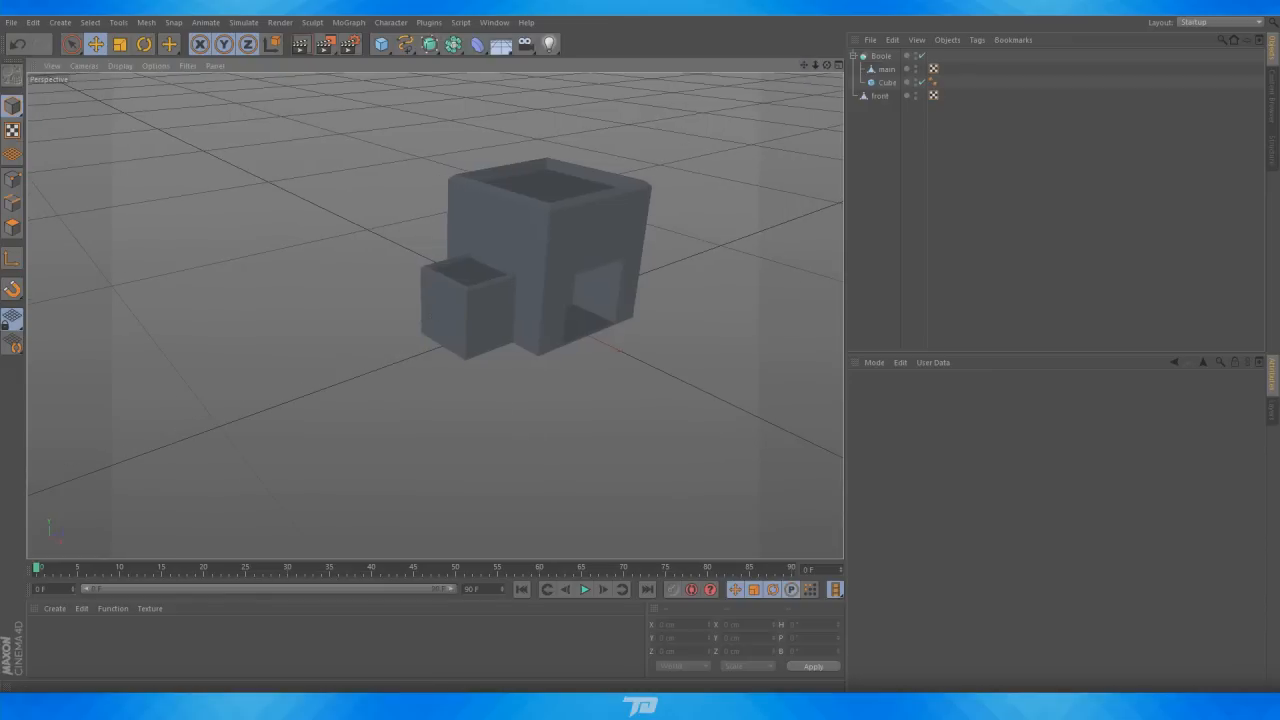
{"action": "key", "text": "alt+Tab"}
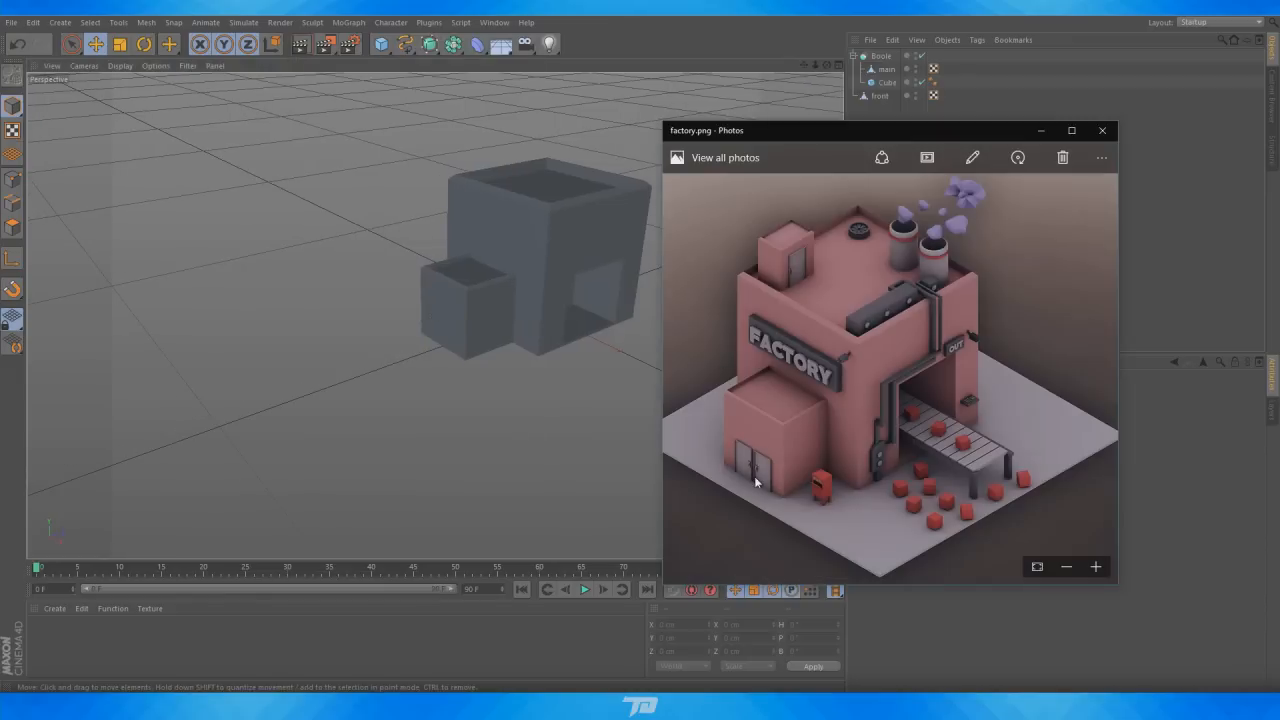
{"action": "left_click", "coordinate": [1096, 567]}
{"action": "left_click", "coordinate": [1096, 567]}
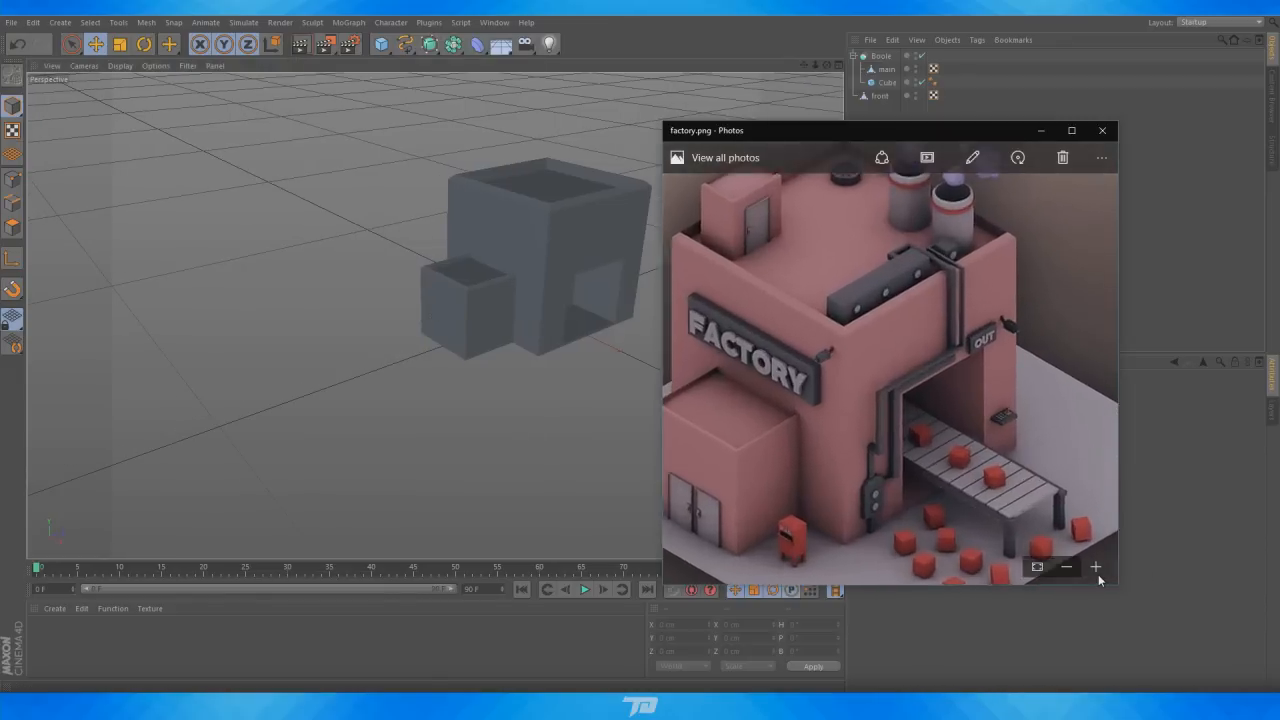
{"action": "left_click_drag", "start_coordinate": [785, 457], "coordinate": [835, 338]}
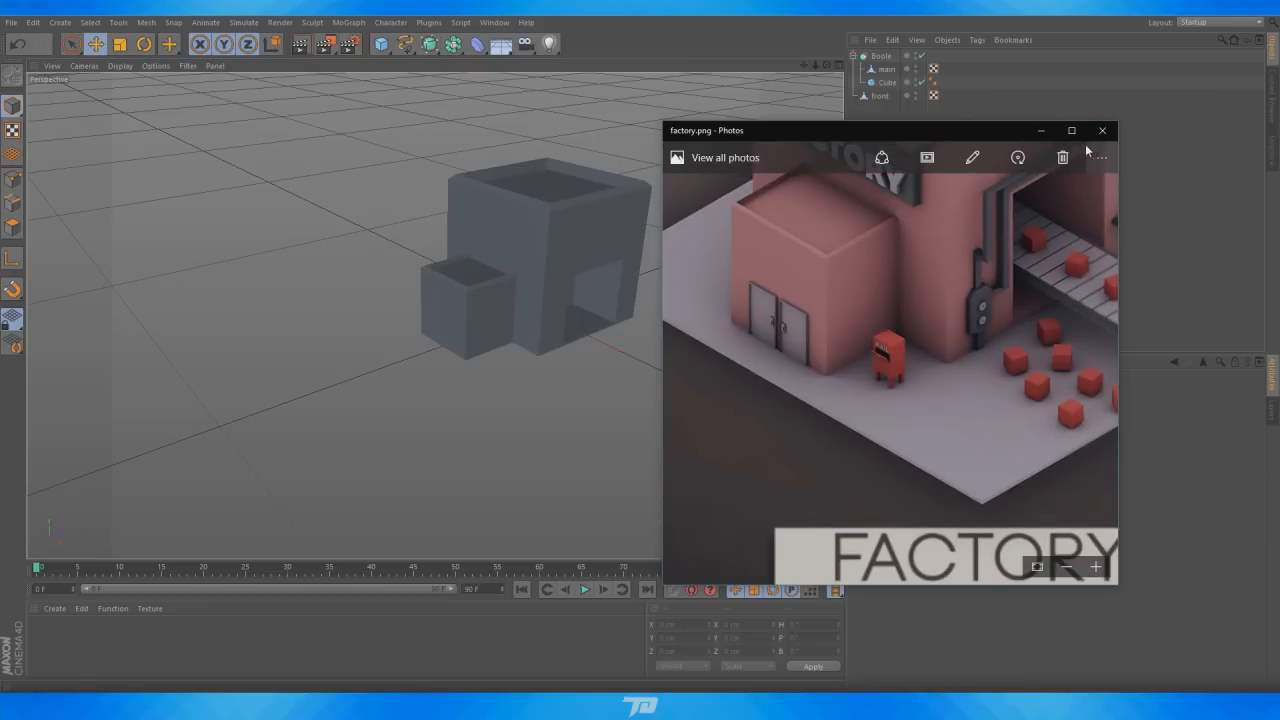
{"action": "left_click", "coordinate": [1042, 131]}
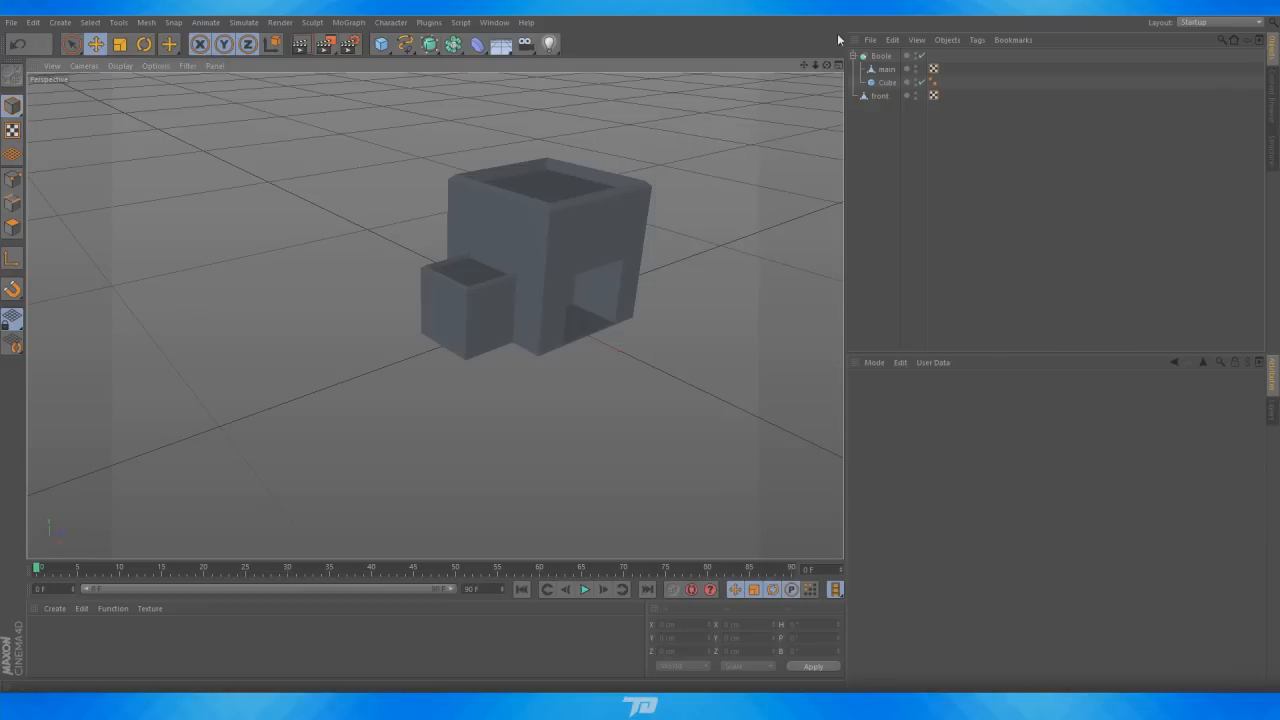
Add a new cube and move it in front of the smaller building to about Y 116, Z -408 cm
{"action": "left_click_drag", "start_coordinate": [824, 64], "coordinate": [398, 104]}
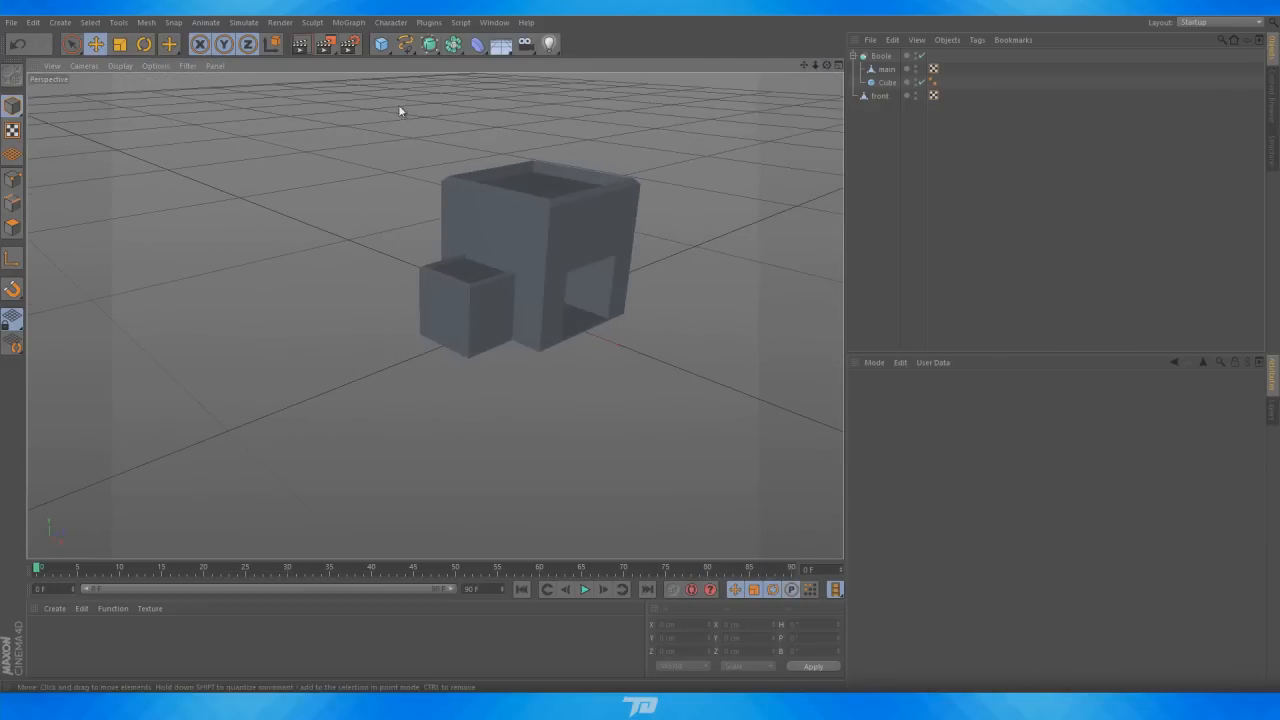
{"action": "left_click", "coordinate": [381, 44]}
{"action": "left_click_drag", "start_coordinate": [593, 287], "coordinate": [492, 325]}
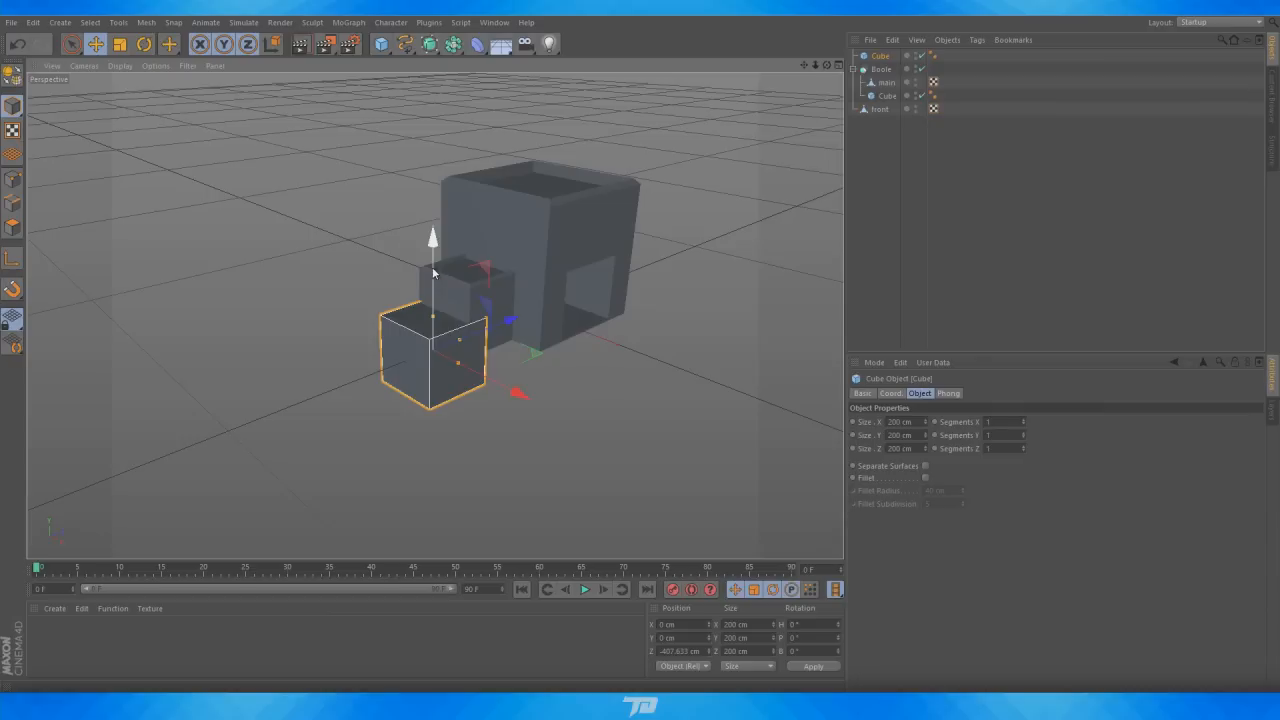
{"action": "left_click_drag", "start_coordinate": [433, 272], "coordinate": [433, 225]}
{"action": "left_click", "coordinate": [853, 69]}
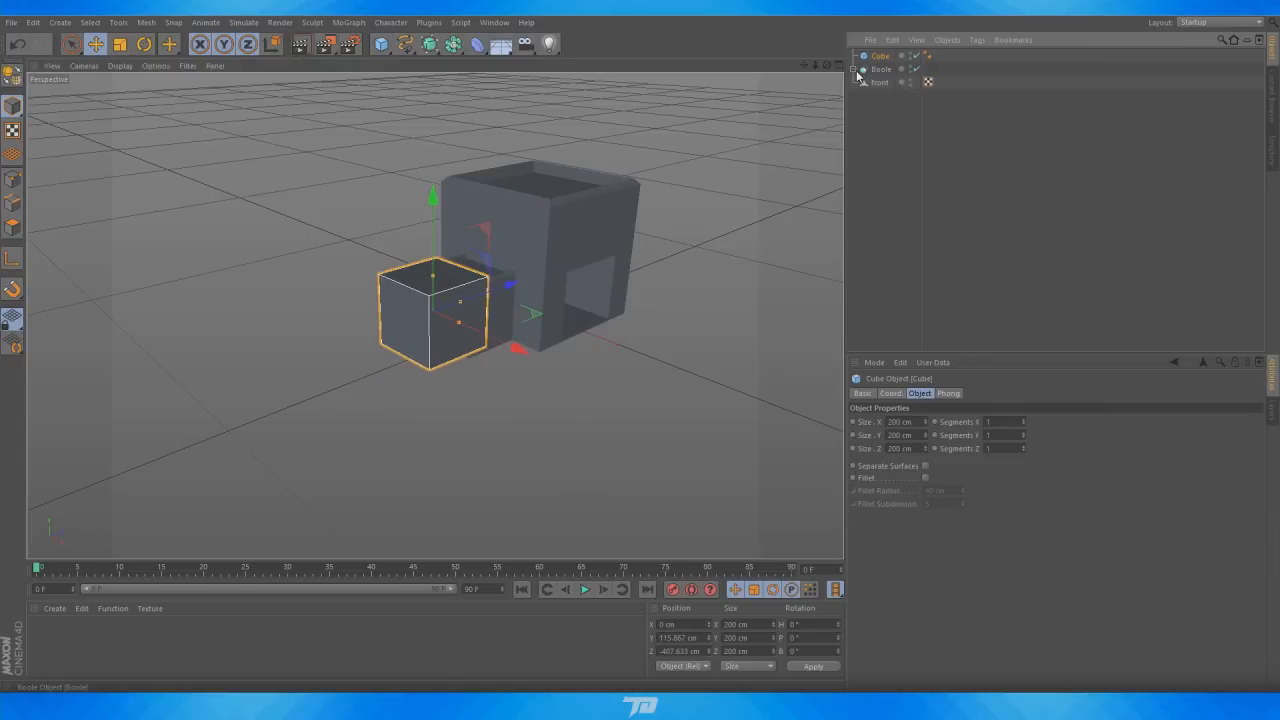
Rename the Boole object to "main building hole"
{"action": "double_click", "coordinate": [881, 69]}
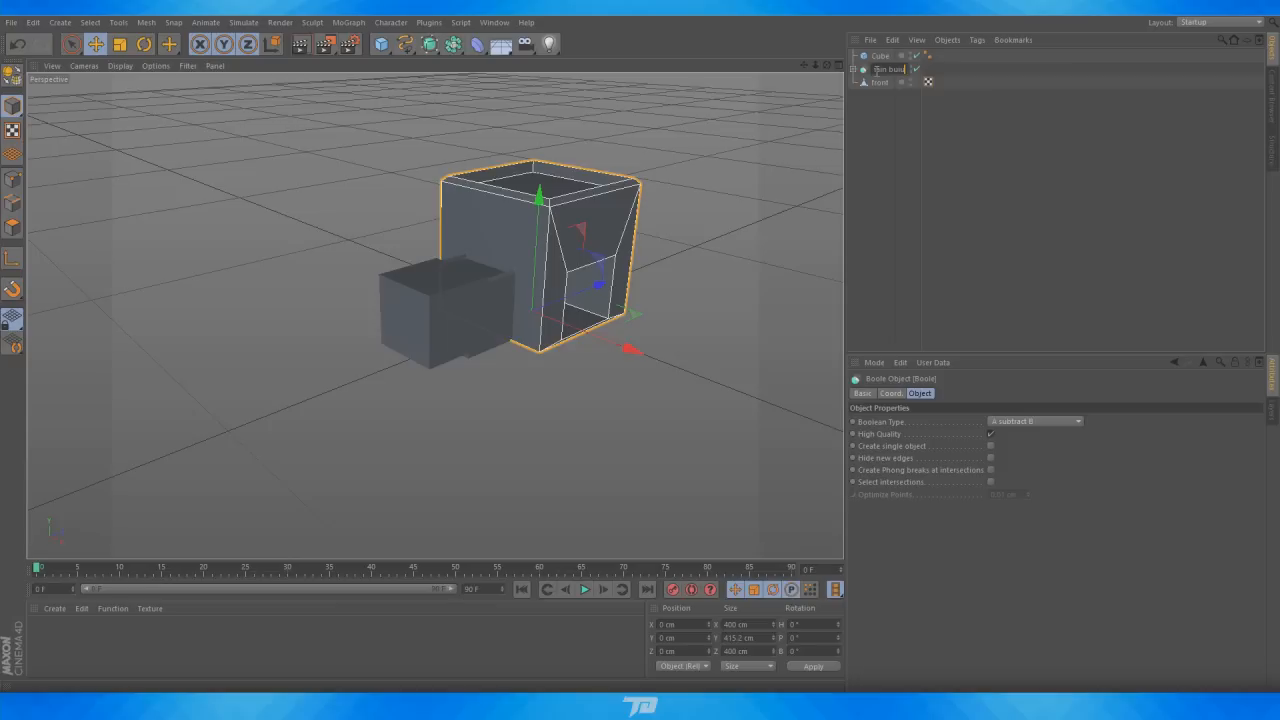
{"action": "type", "text": "main building hole"}
{"action": "key", "text": "Return"}
{"action": "left_click", "coordinate": [916, 141]}
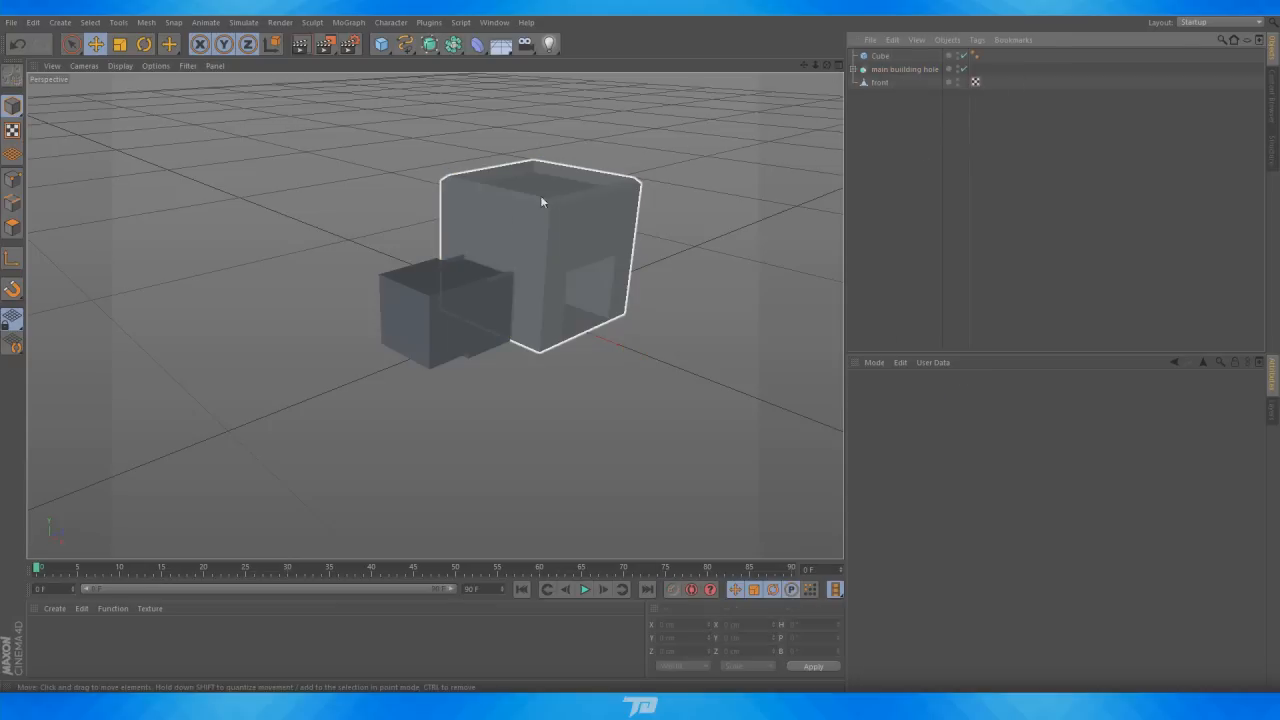
Scale the new cube into a thin door panel about 45 × 72 × 6 cm
{"action": "left_click", "coordinate": [880, 57]}
{"action": "scroll", "coordinate": [443, 292], "scroll_direction": "up", "scroll_amount": 4}
{"action": "scroll", "coordinate": [458, 272], "scroll_direction": "up", "scroll_amount": 5}
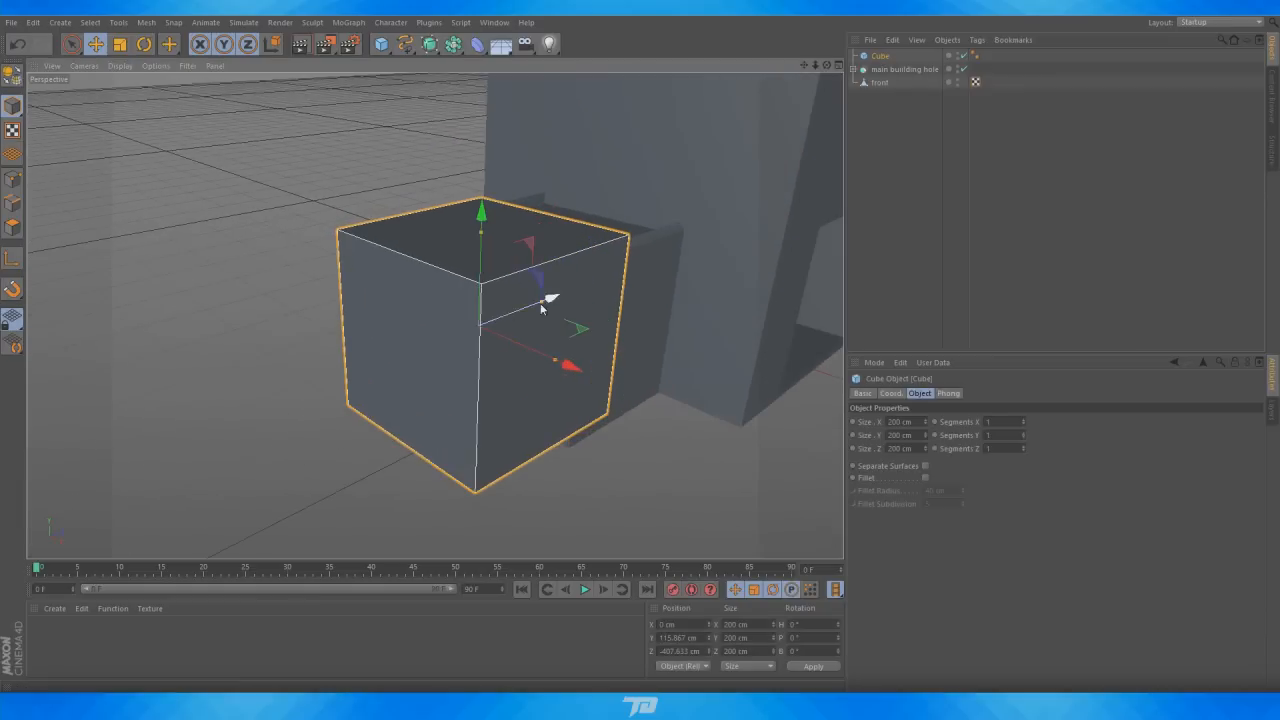
{"action": "left_click_drag", "start_coordinate": [543, 307], "coordinate": [480, 329]}
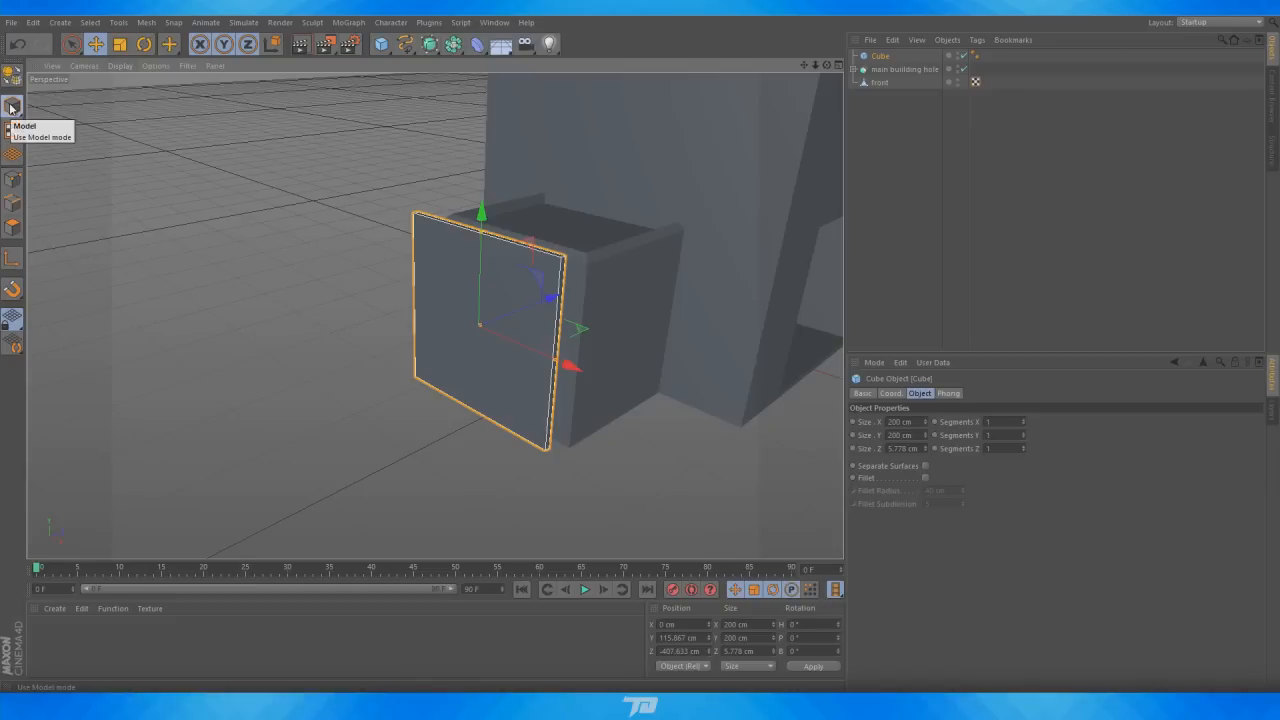
{"action": "left_click_drag", "start_coordinate": [556, 364], "coordinate": [506, 337]}
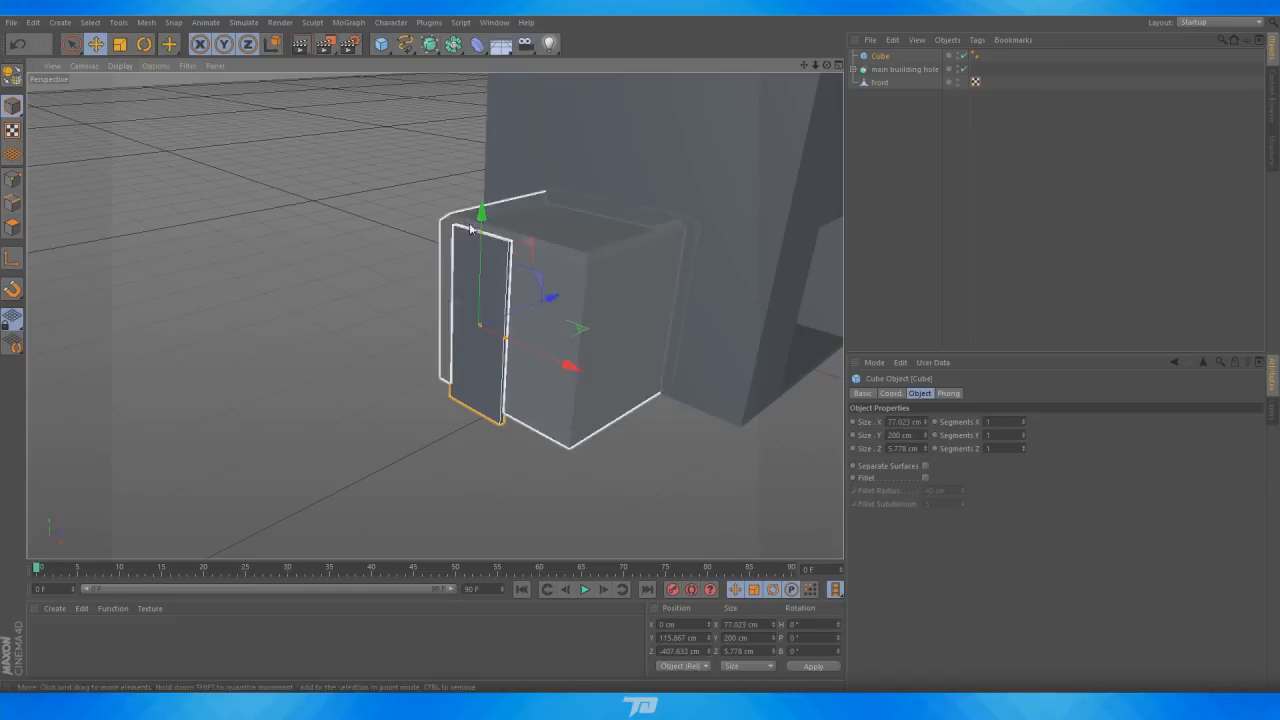
{"action": "left_click_drag", "start_coordinate": [483, 222], "coordinate": [480, 301]}
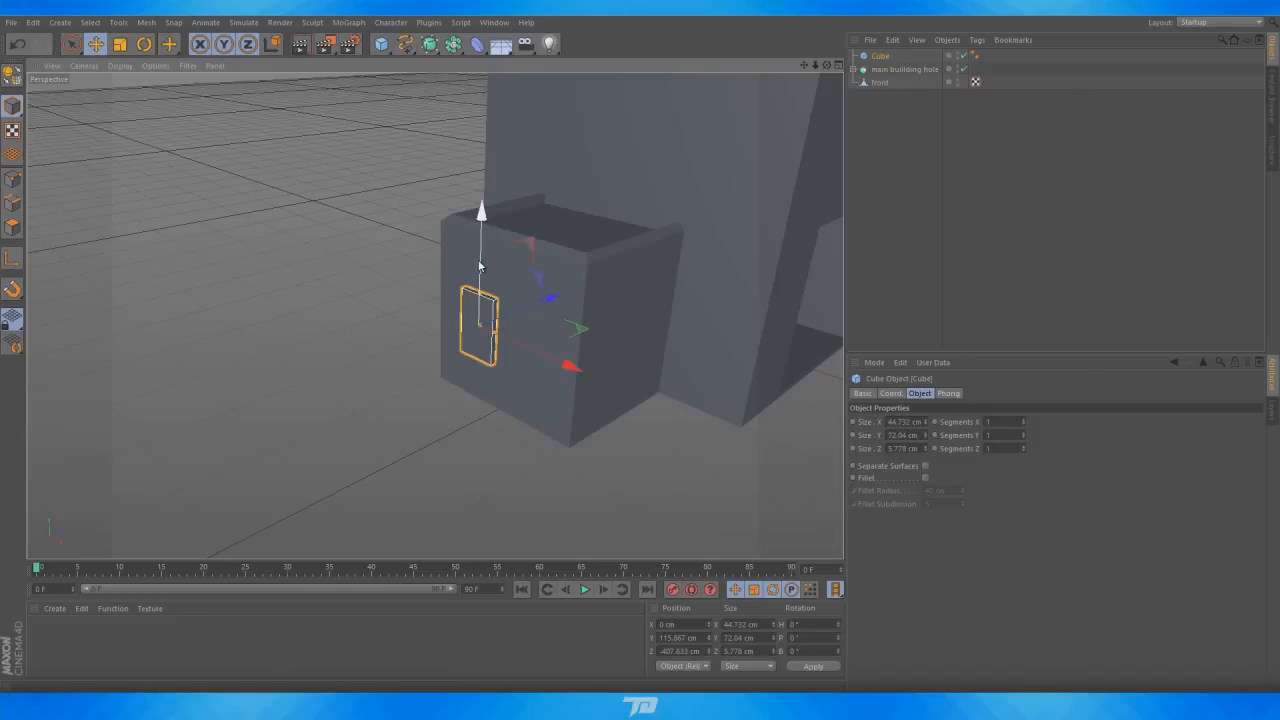
Position the door panel on the smaller building's front at about X -1.5, Y 36, Z -370 cm
{"action": "left_click_drag", "start_coordinate": [495, 335], "coordinate": [546, 365]}
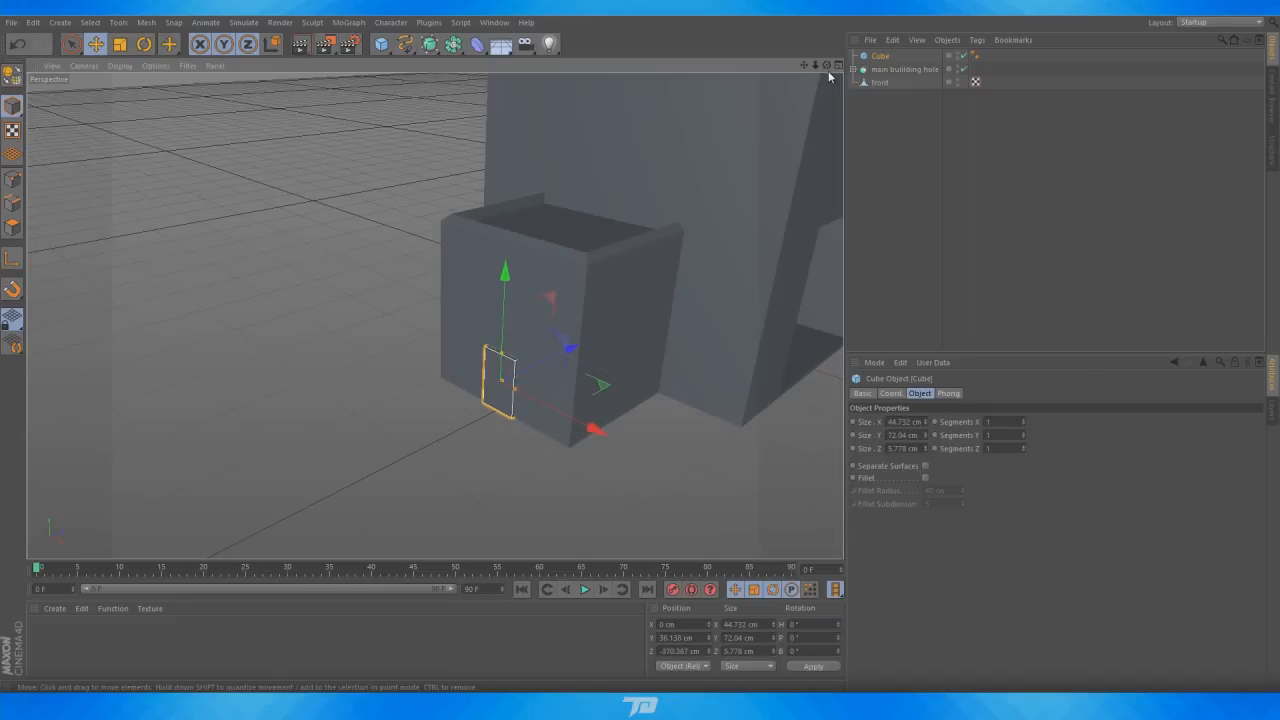
{"action": "left_click_drag", "start_coordinate": [827, 66], "coordinate": [395, 322]}
{"action": "scroll", "coordinate": [625, 394], "scroll_direction": "up", "scroll_amount": 12}
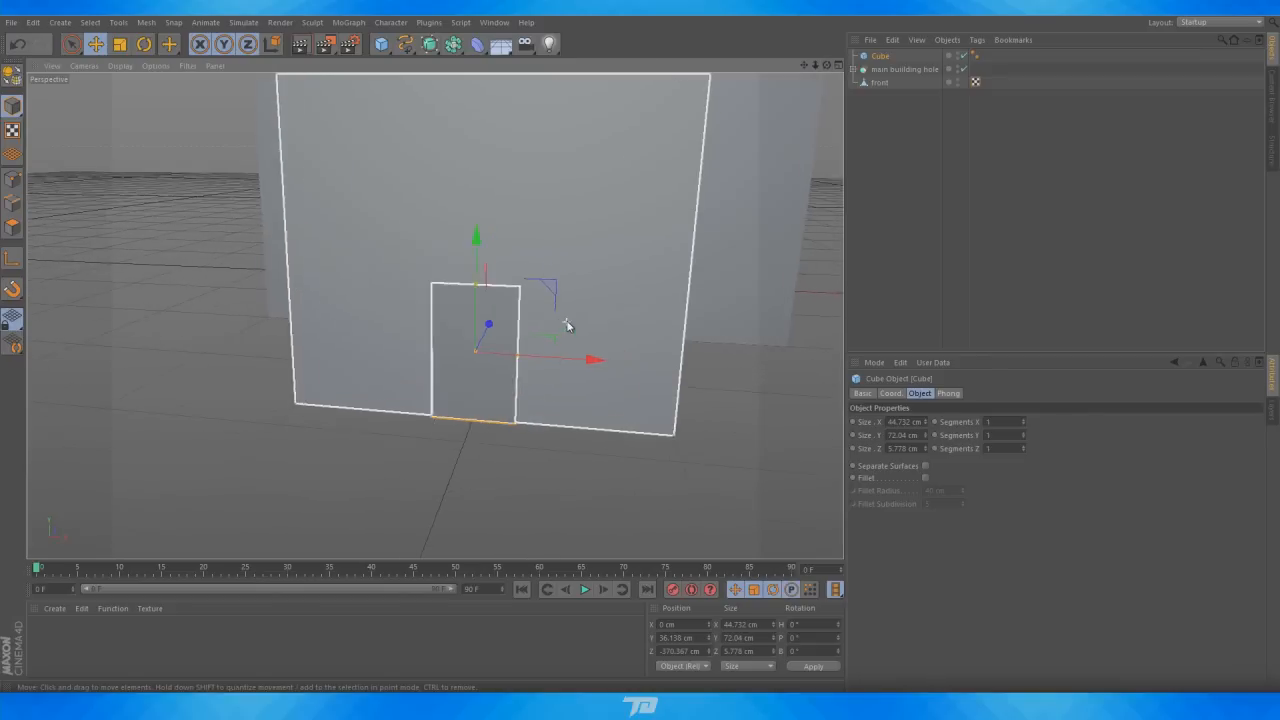
{"action": "left_click_drag", "start_coordinate": [611, 358], "coordinate": [605, 363]}
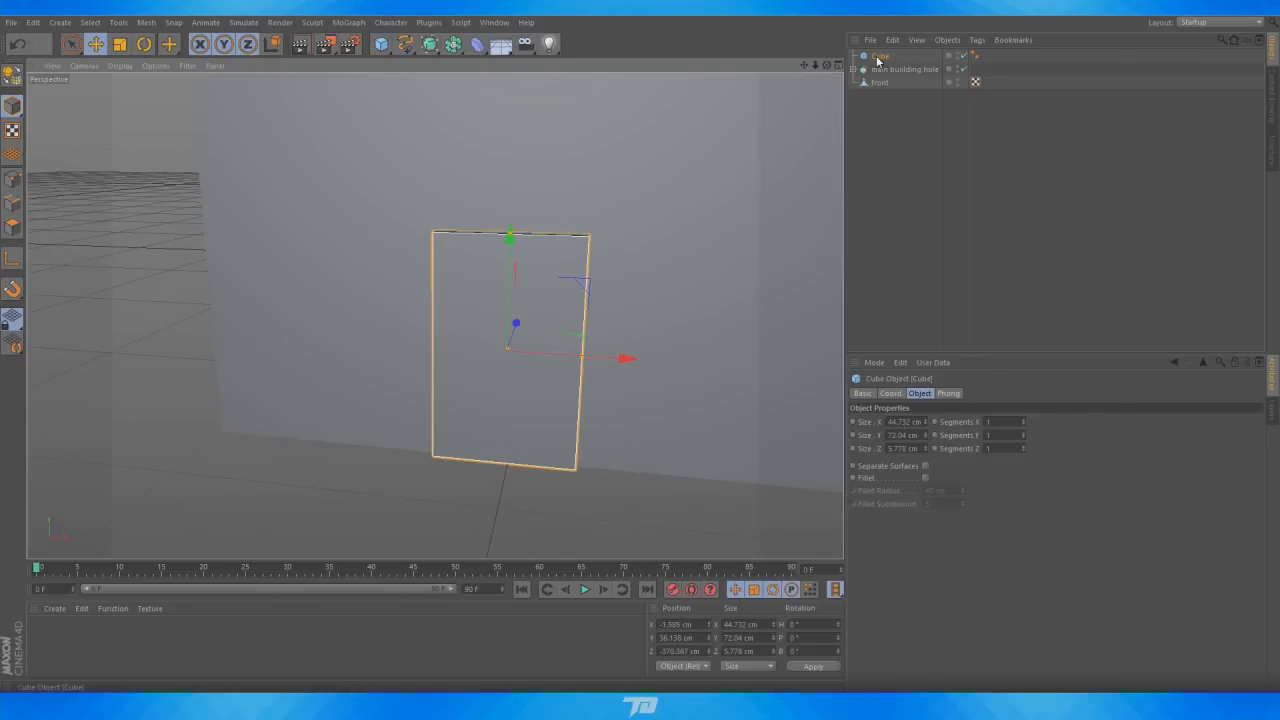
Make the door cube editable and delete its Phong tag
{"action": "key", "text": "c"}
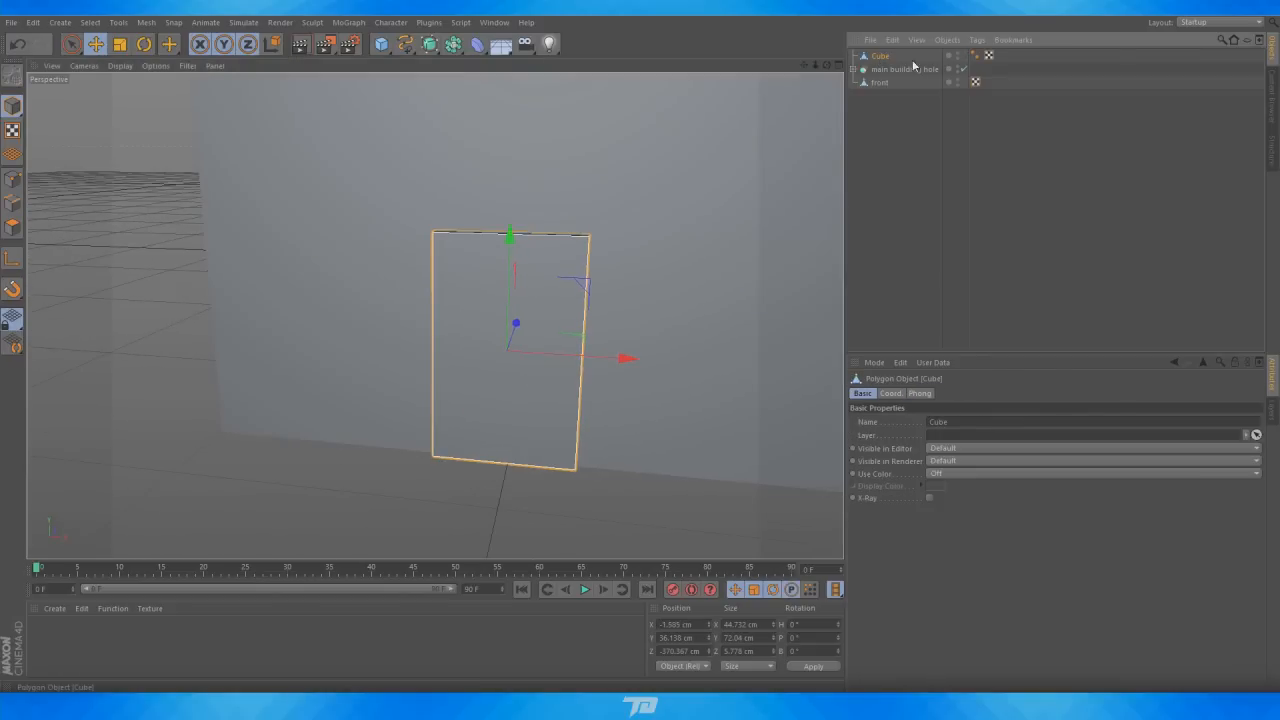
{"action": "left_click", "coordinate": [976, 56]}
{"action": "key", "text": "Delete"}
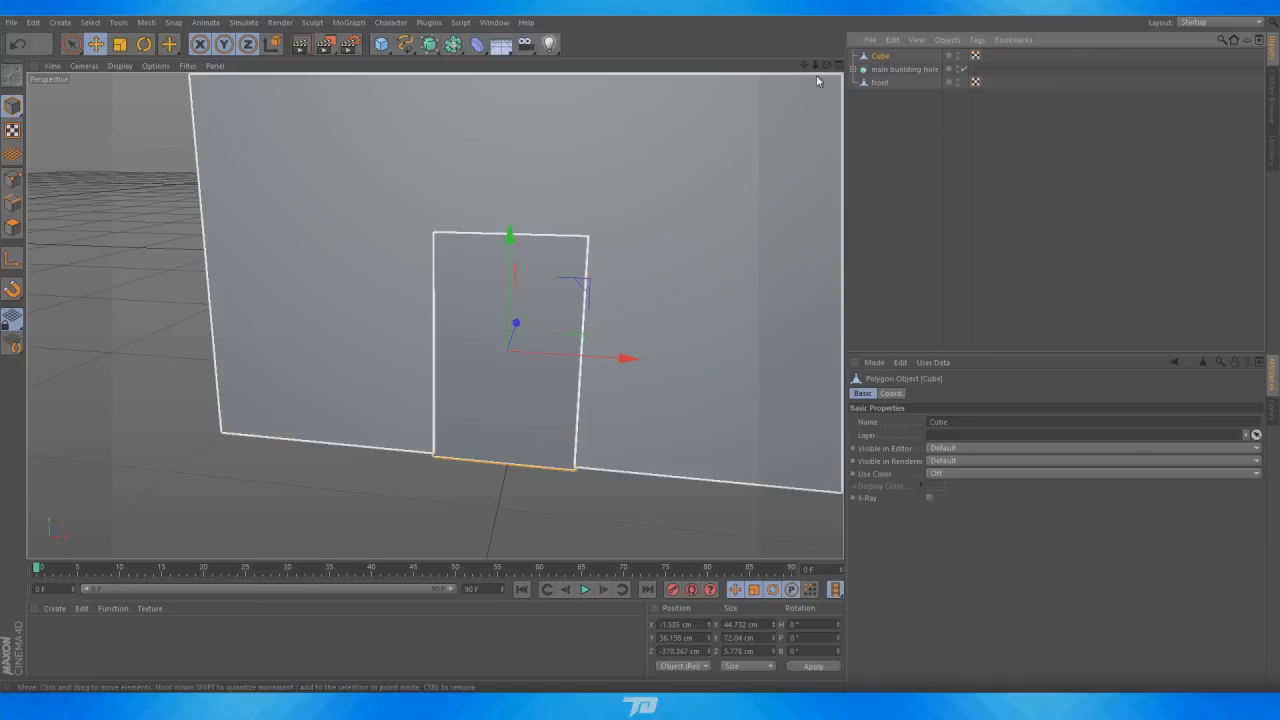
Bevel the door's front polygon with about 1.9 cm extrusion and inner offset
{"action": "left_click_drag", "start_coordinate": [826, 65], "coordinate": [825, 64]}
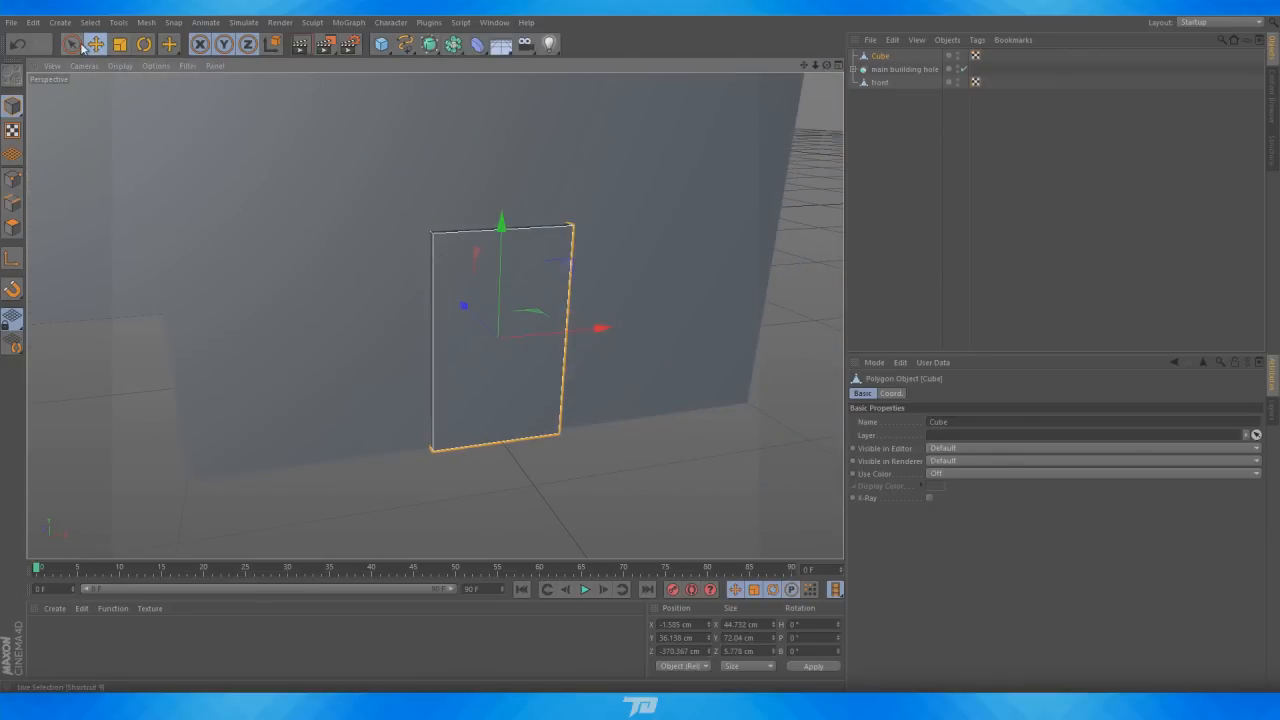
{"action": "left_click", "coordinate": [71, 44]}
{"action": "left_click", "coordinate": [11, 226]}
{"action": "scroll", "coordinate": [392, 327], "scroll_direction": "up", "scroll_amount": 2}
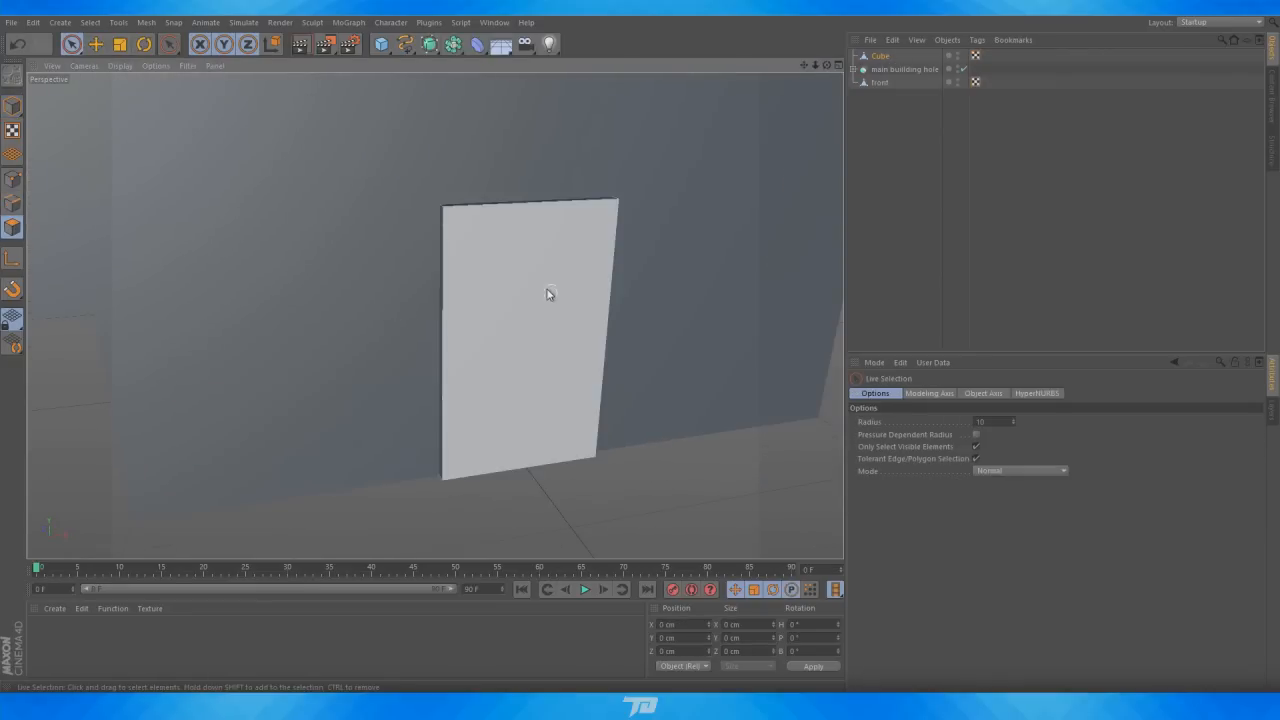
{"action": "left_click", "coordinate": [531, 284]}
{"action": "right_click", "coordinate": [538, 289]}
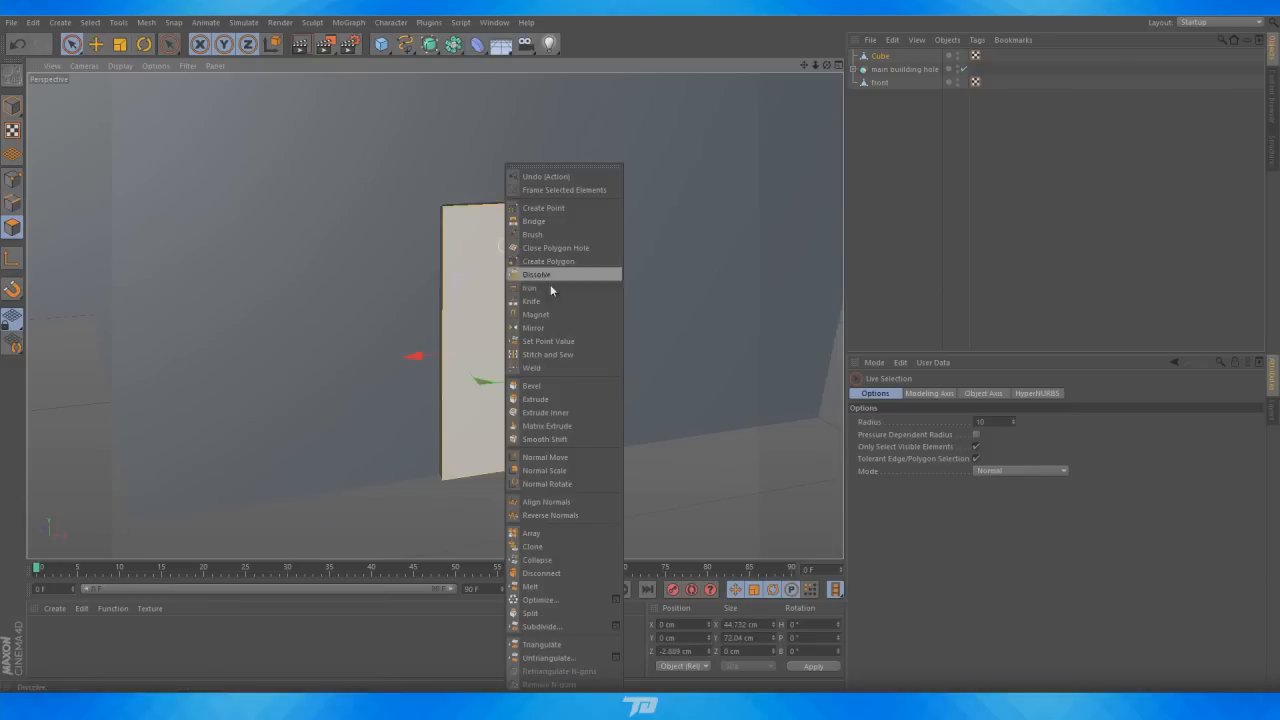
{"action": "left_click", "coordinate": [565, 399]}
{"action": "left_click_drag", "start_coordinate": [521, 326], "coordinate": [483, 328]}
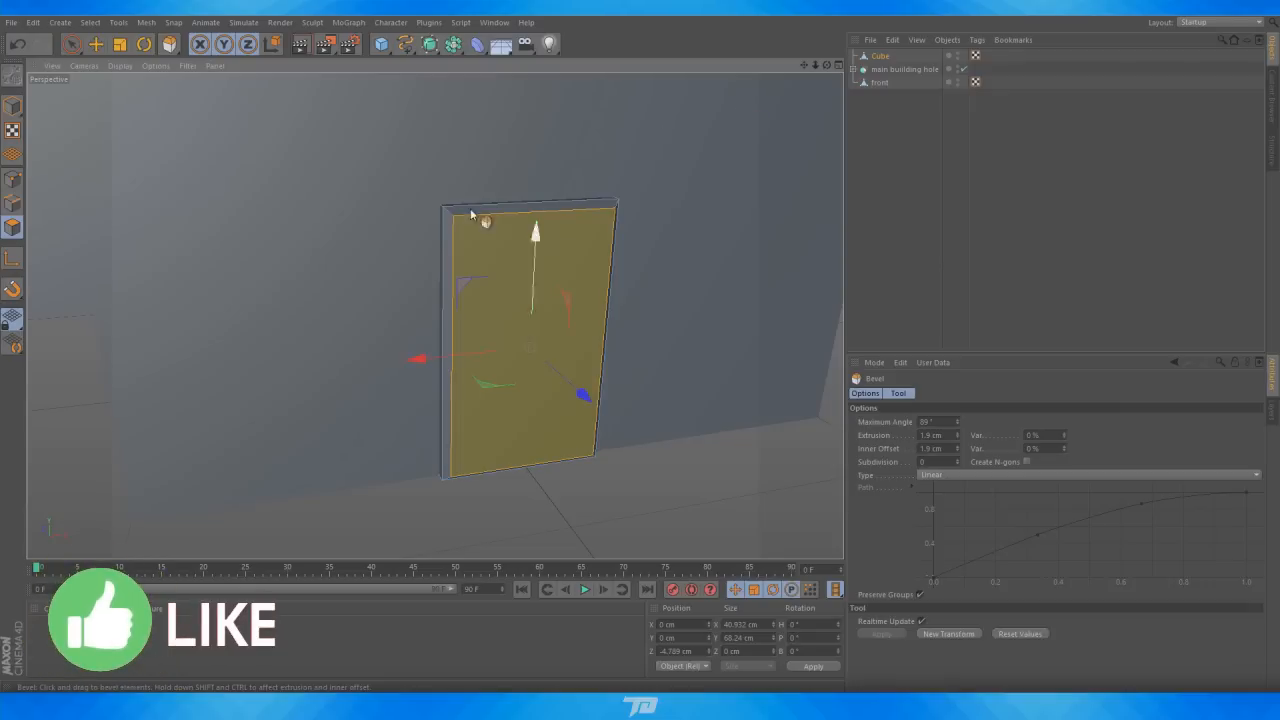
Move the beveled door polygon about 1.9 cm back into the door
{"action": "left_click_drag", "start_coordinate": [827, 65], "coordinate": [880, 46]}
{"action": "scroll", "coordinate": [478, 358], "scroll_direction": "up", "scroll_amount": 4}
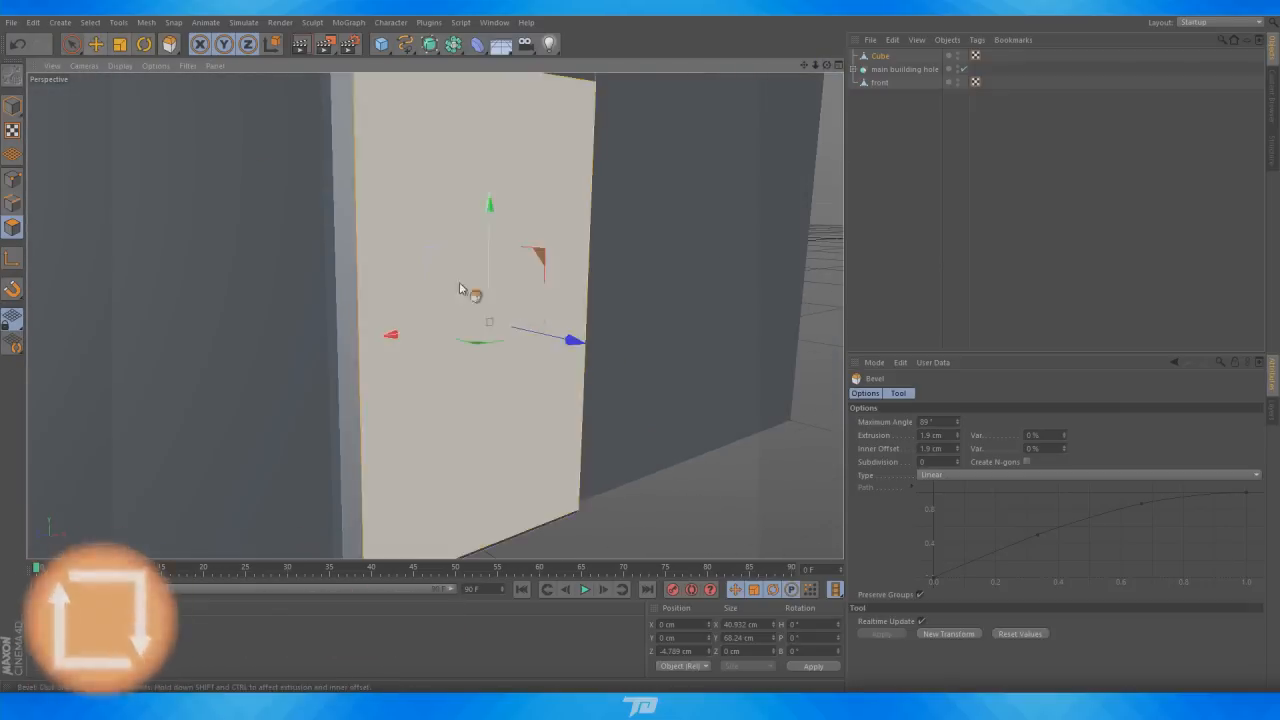
{"action": "key", "text": "e"}
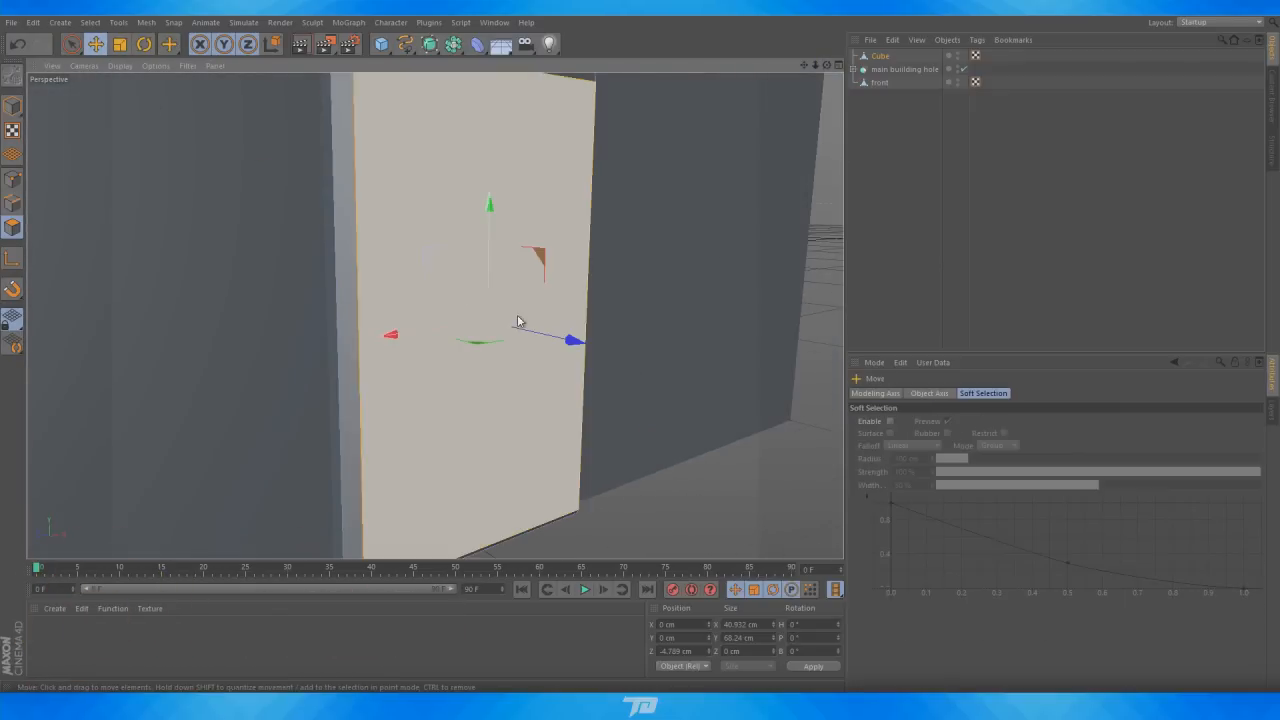
{"action": "left_click_drag", "start_coordinate": [574, 345], "coordinate": [563, 344]}
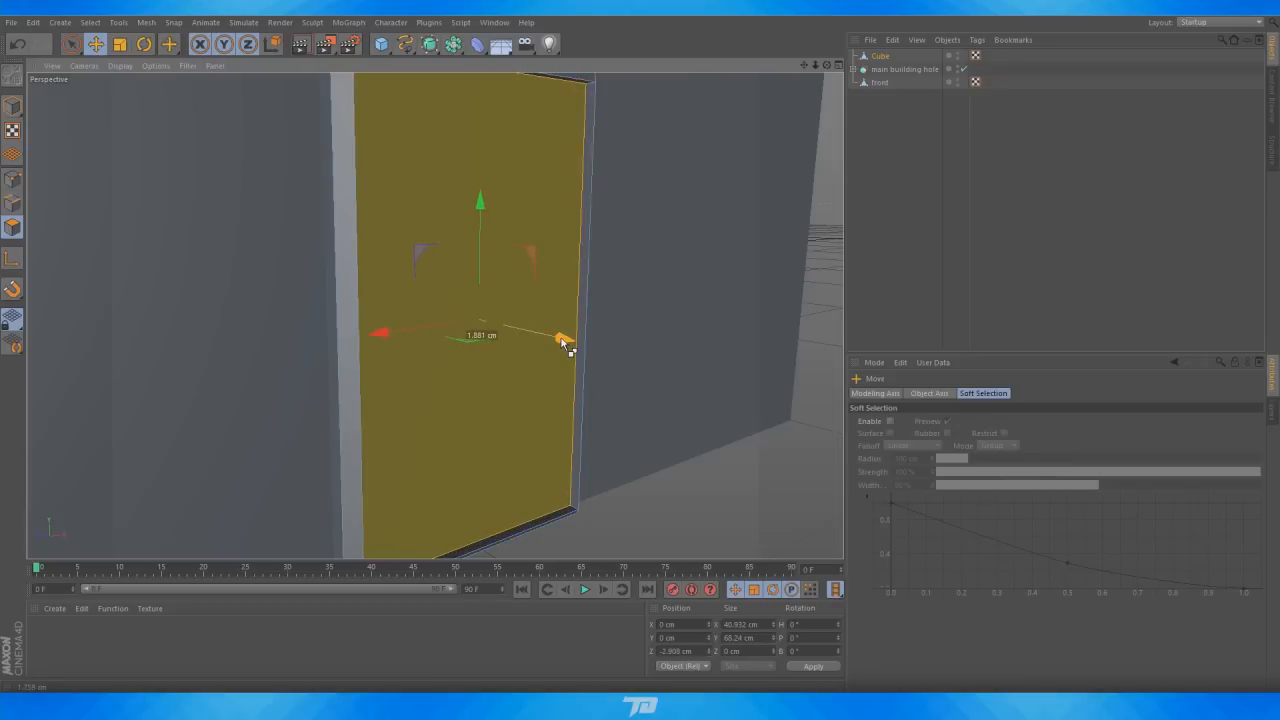
{"action": "left_click", "coordinate": [854, 290]}
Add a cube and scale it down into a small handle plate about 6.7 × 14.7 × 3.9 cm at the door
{"action": "scroll", "coordinate": [642, 249], "scroll_direction": "down", "scroll_amount": 5}
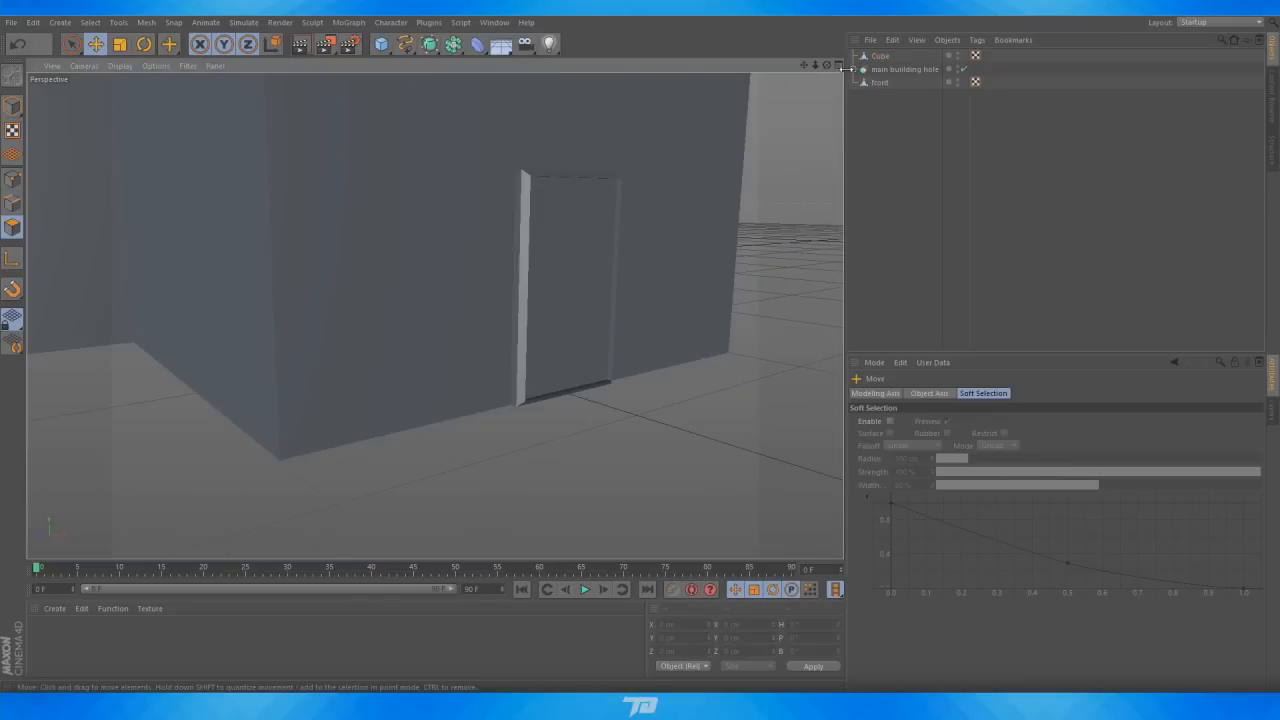
{"action": "left_click_drag", "start_coordinate": [827, 65], "coordinate": [435, 316]}
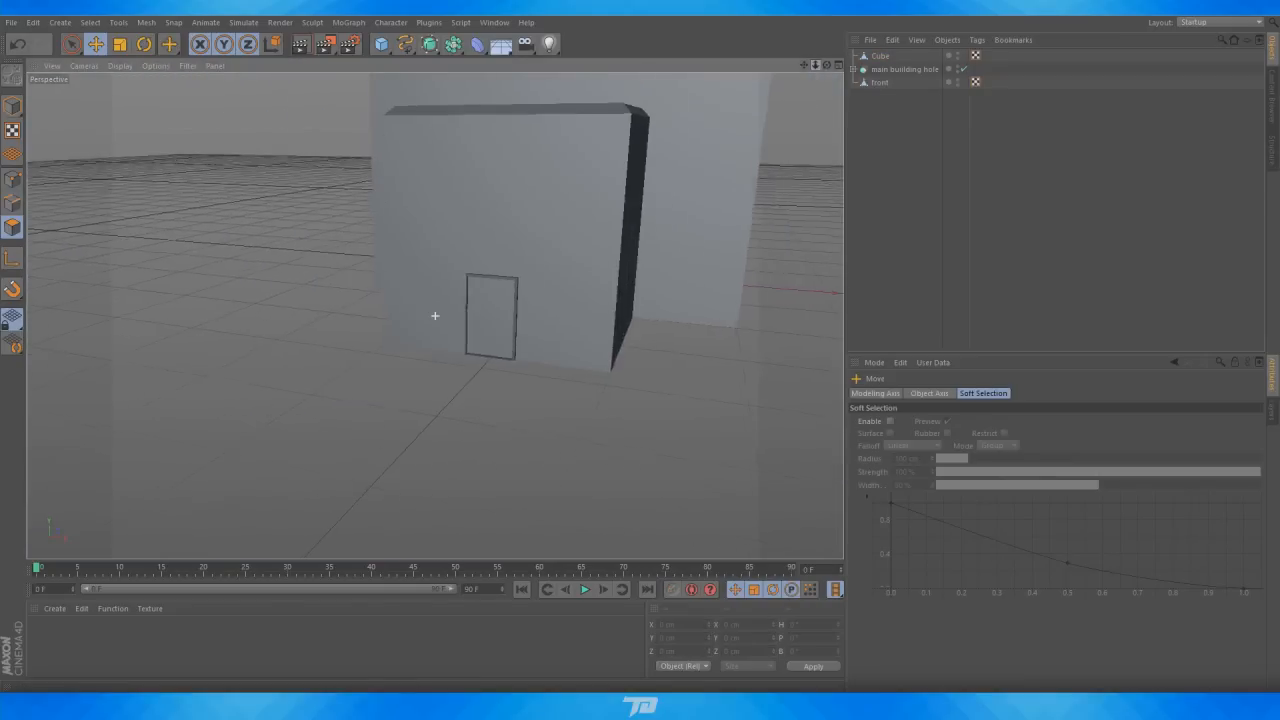
{"action": "left_click", "coordinate": [381, 44]}
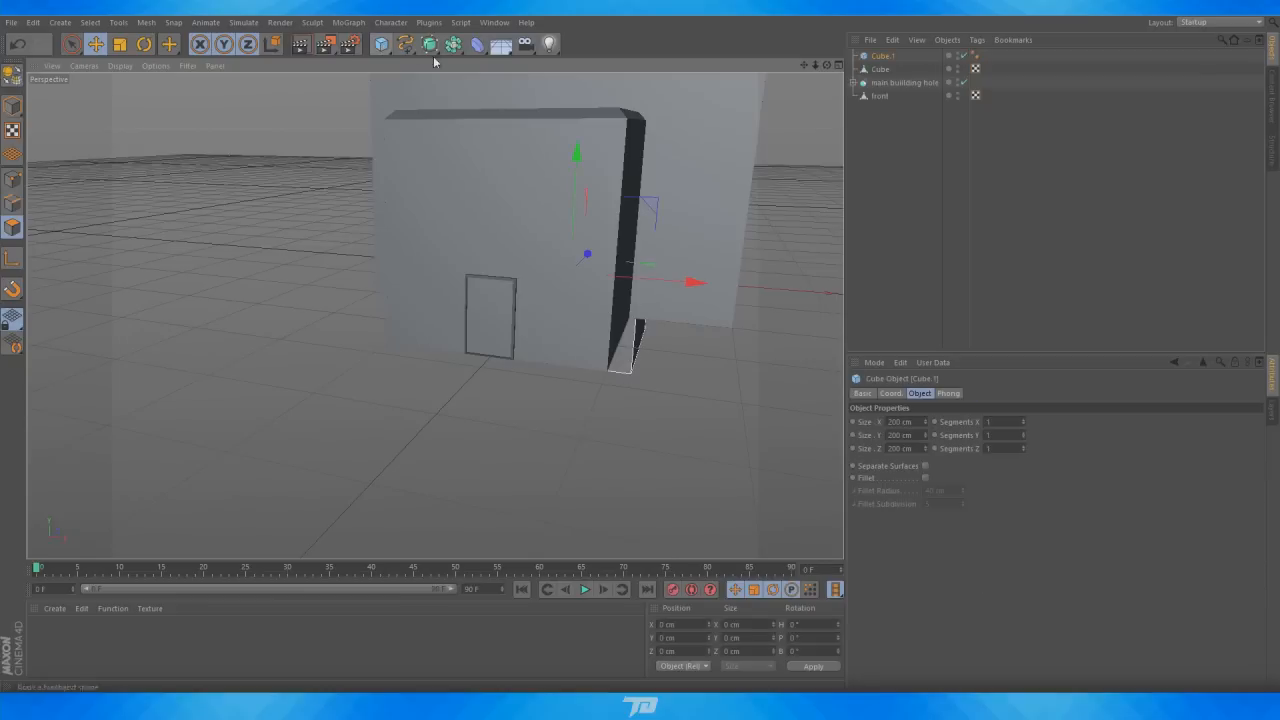
{"action": "left_click_drag", "start_coordinate": [582, 274], "coordinate": [481, 304]}
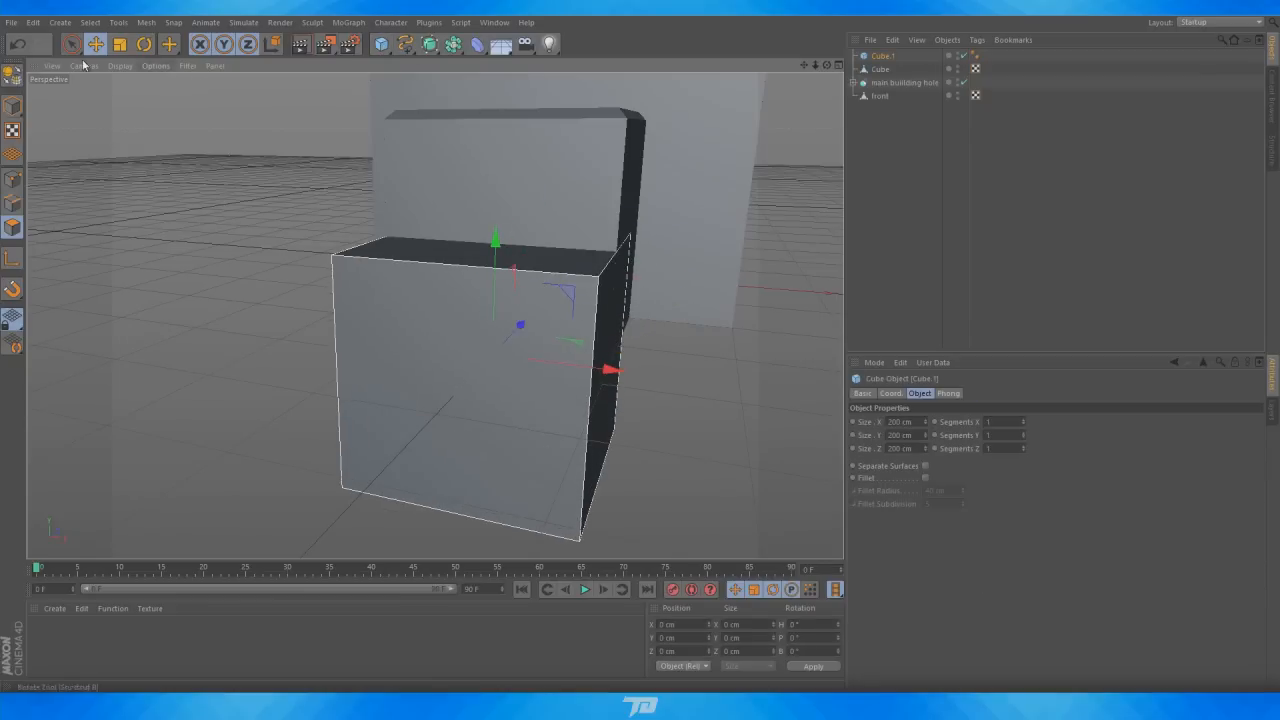
{"action": "left_click_drag", "start_coordinate": [607, 370], "coordinate": [500, 358]}
{"action": "left_click_drag", "start_coordinate": [496, 245], "coordinate": [497, 359]}
{"action": "scroll", "coordinate": [503, 335], "scroll_direction": "up", "scroll_amount": 10}
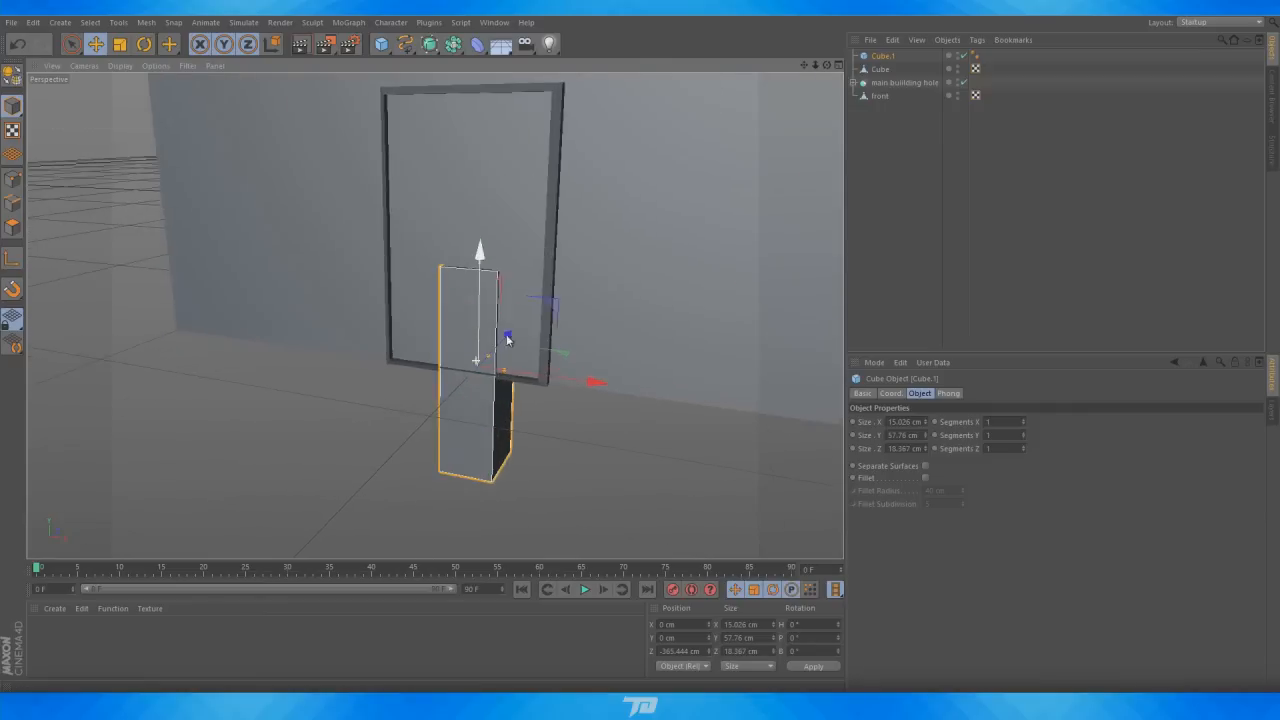
{"action": "left_click_drag", "start_coordinate": [469, 231], "coordinate": [466, 380]}
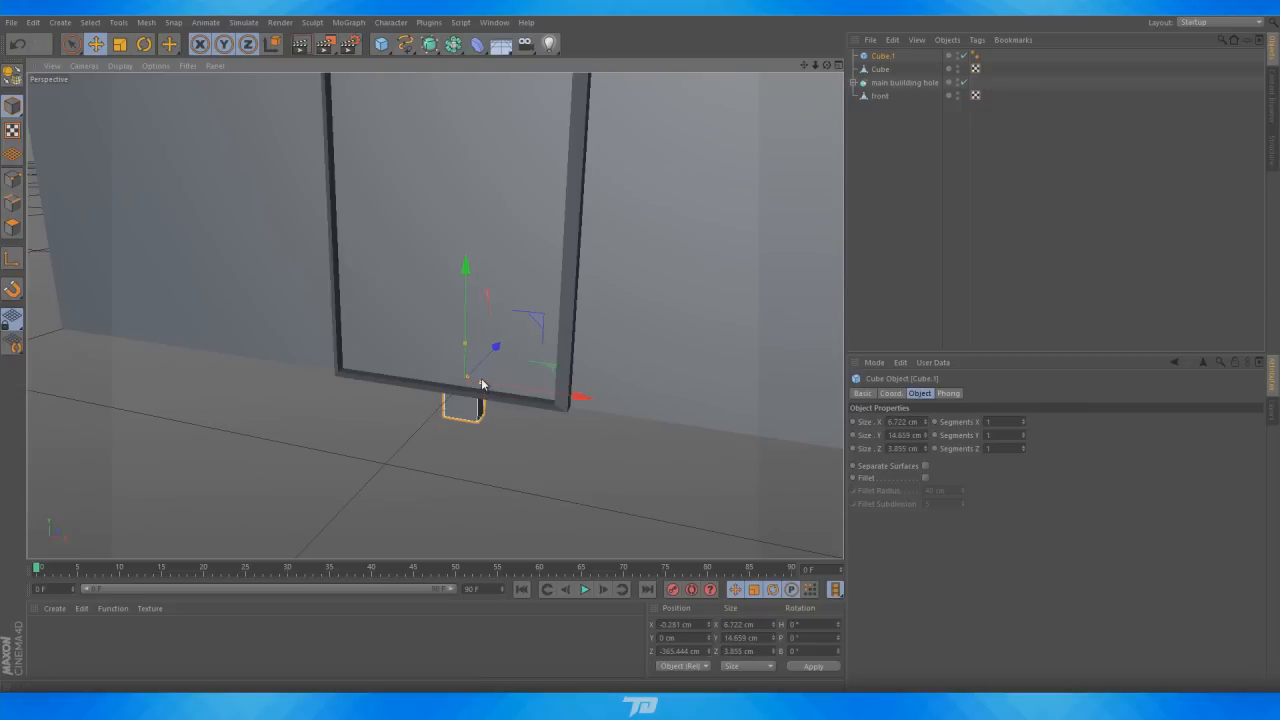
Position the handle plate on the door at about X 13.3, Y 38.5, Z -373.9 cm
{"action": "left_click_drag", "start_coordinate": [492, 348], "coordinate": [472, 374]}
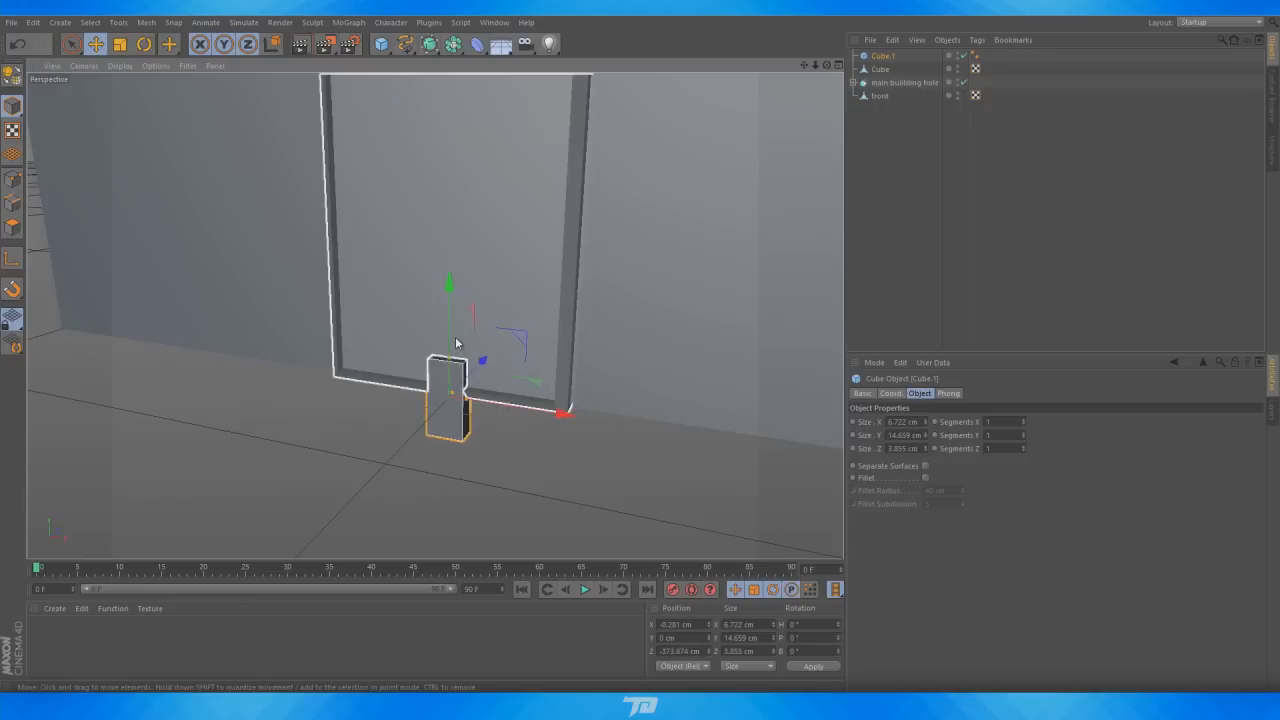
{"action": "left_click_drag", "start_coordinate": [458, 306], "coordinate": [462, 133]}
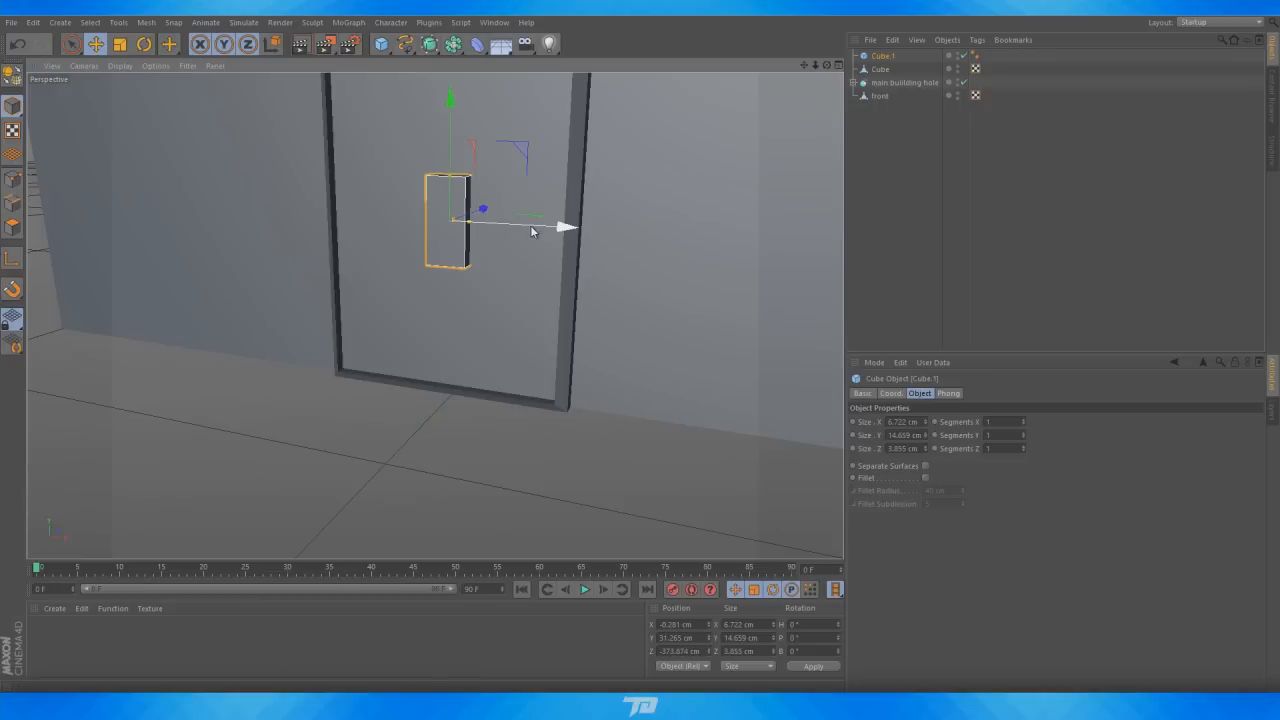
{"action": "left_click_drag", "start_coordinate": [530, 225], "coordinate": [620, 236]}
{"action": "scroll", "coordinate": [620, 236], "scroll_direction": "down", "scroll_amount": 5}
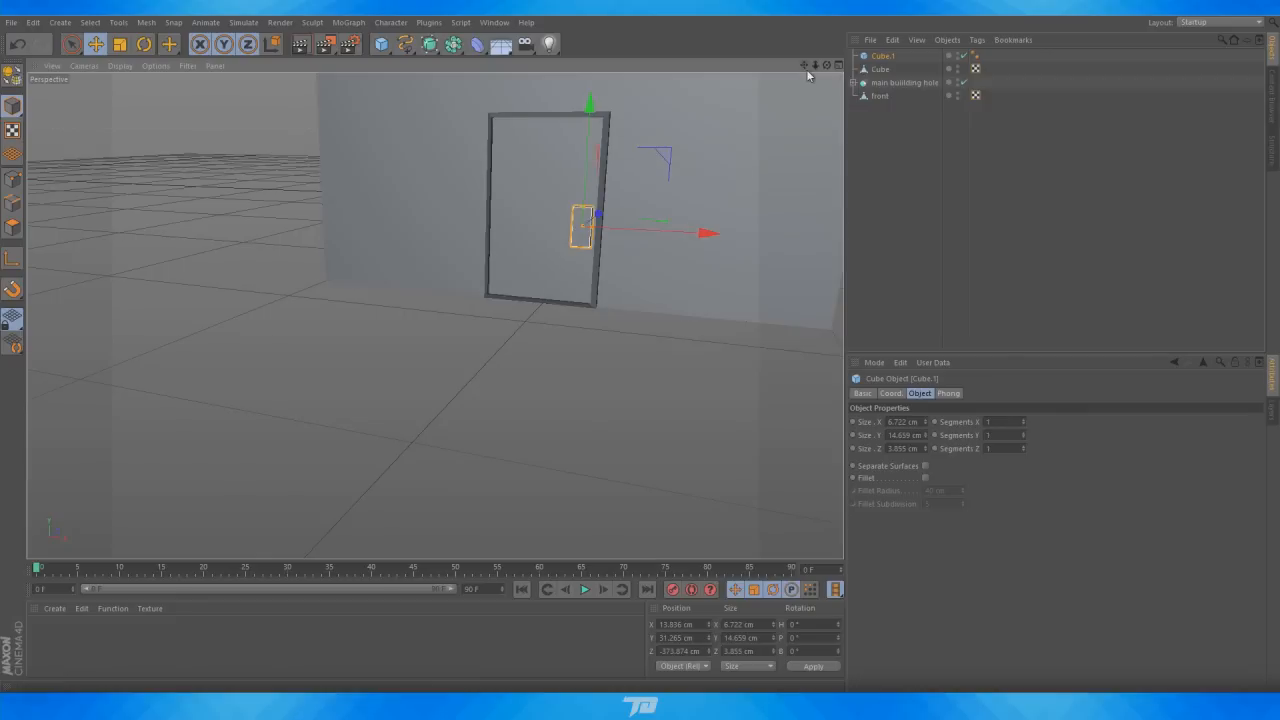
{"action": "left_click_drag", "start_coordinate": [804, 66], "coordinate": [760, 129]}
{"action": "scroll", "coordinate": [552, 235], "scroll_direction": "up", "scroll_amount": 3}
{"action": "left_click_drag", "start_coordinate": [531, 268], "coordinate": [533, 256]}
{"action": "key", "text": "ctrl+z"}
{"action": "left_click_drag", "start_coordinate": [567, 309], "coordinate": [563, 308]}
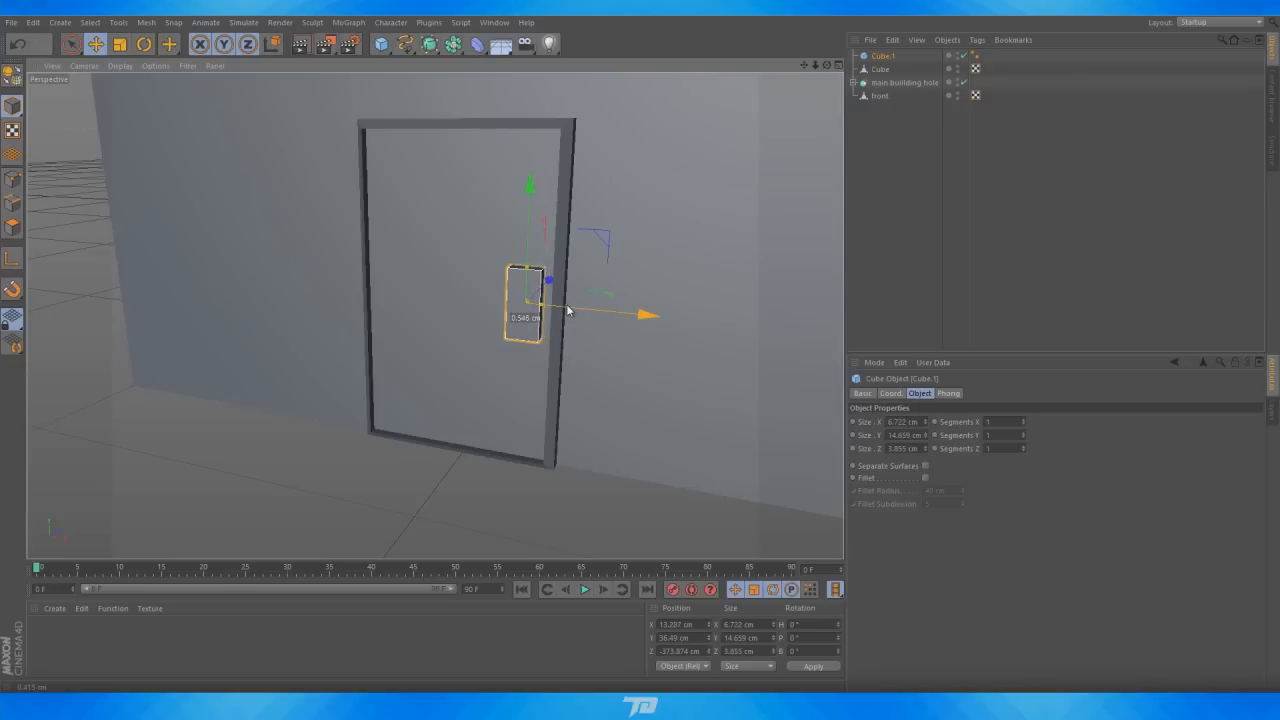
Add a torus and rotate it 90° so it stands upright
{"action": "scroll", "coordinate": [579, 283], "scroll_direction": "down", "scroll_amount": 8}
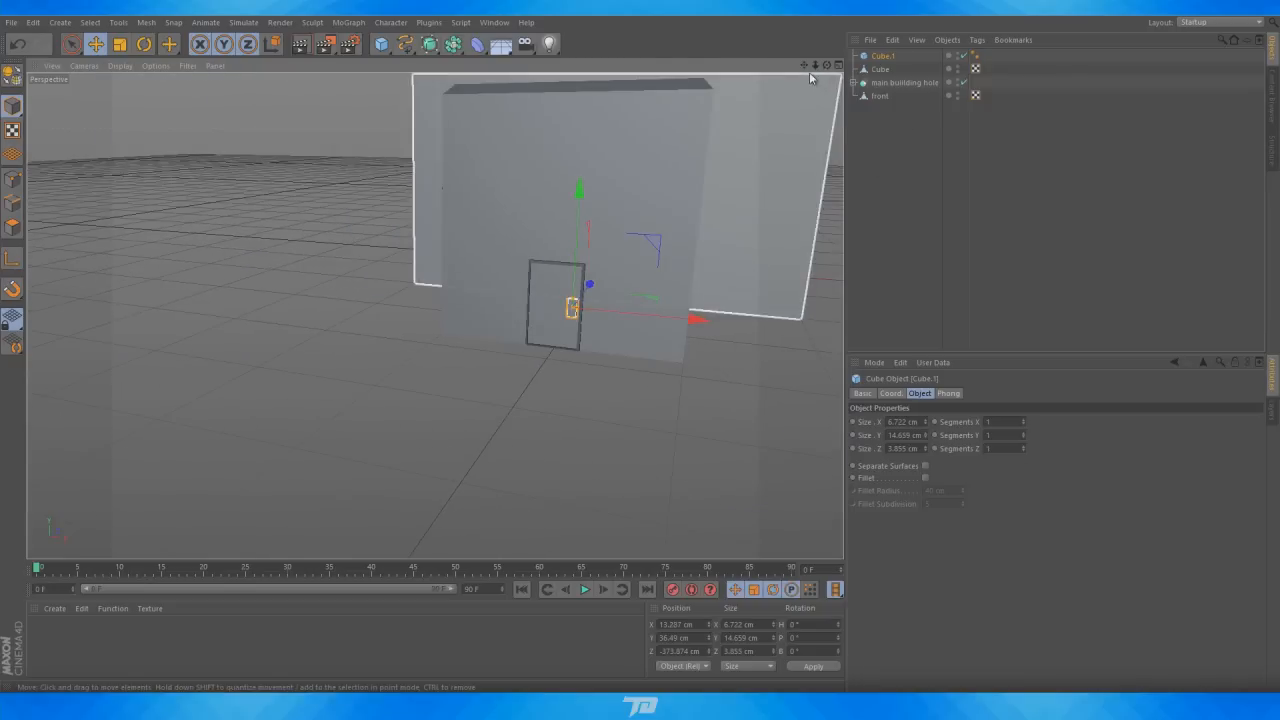
{"action": "left_click_drag", "start_coordinate": [809, 72], "coordinate": [431, 112], "text": "alt"}
{"action": "scroll", "coordinate": [565, 215], "scroll_direction": "down", "scroll_amount": 3}
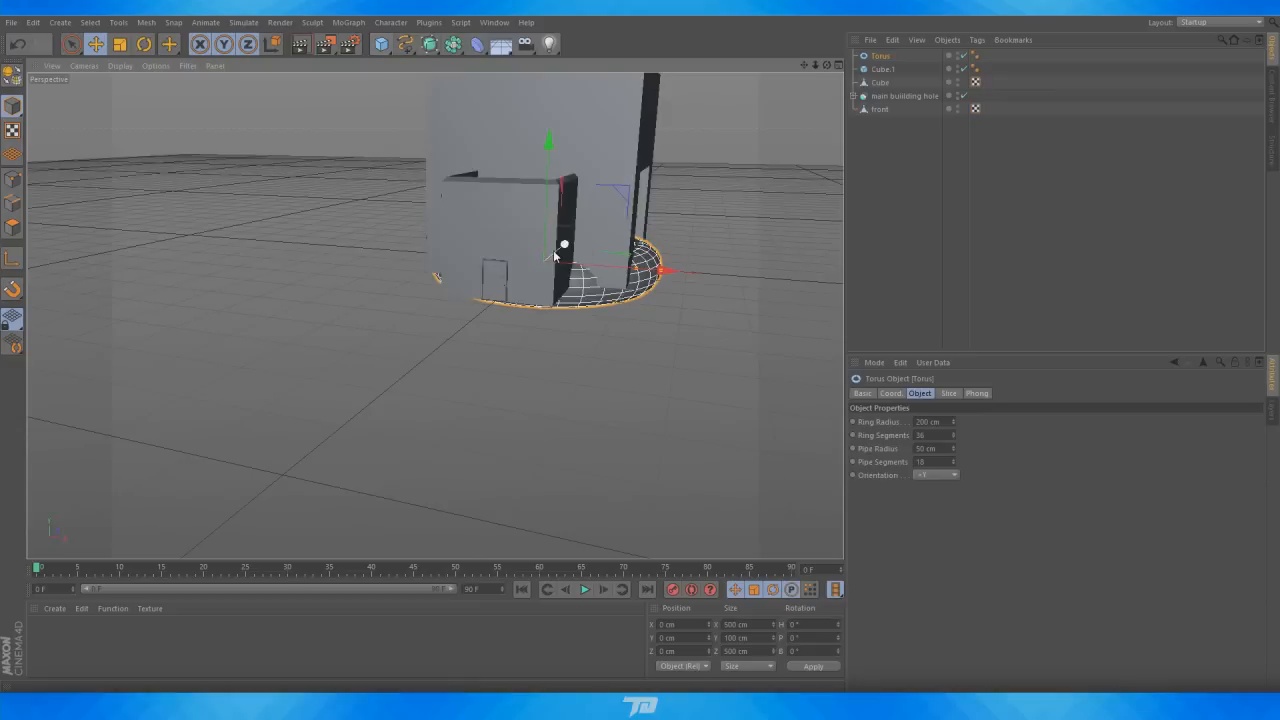
{"action": "left_click_drag", "start_coordinate": [560, 253], "coordinate": [176, 57]}
{"action": "key", "text": "r"}
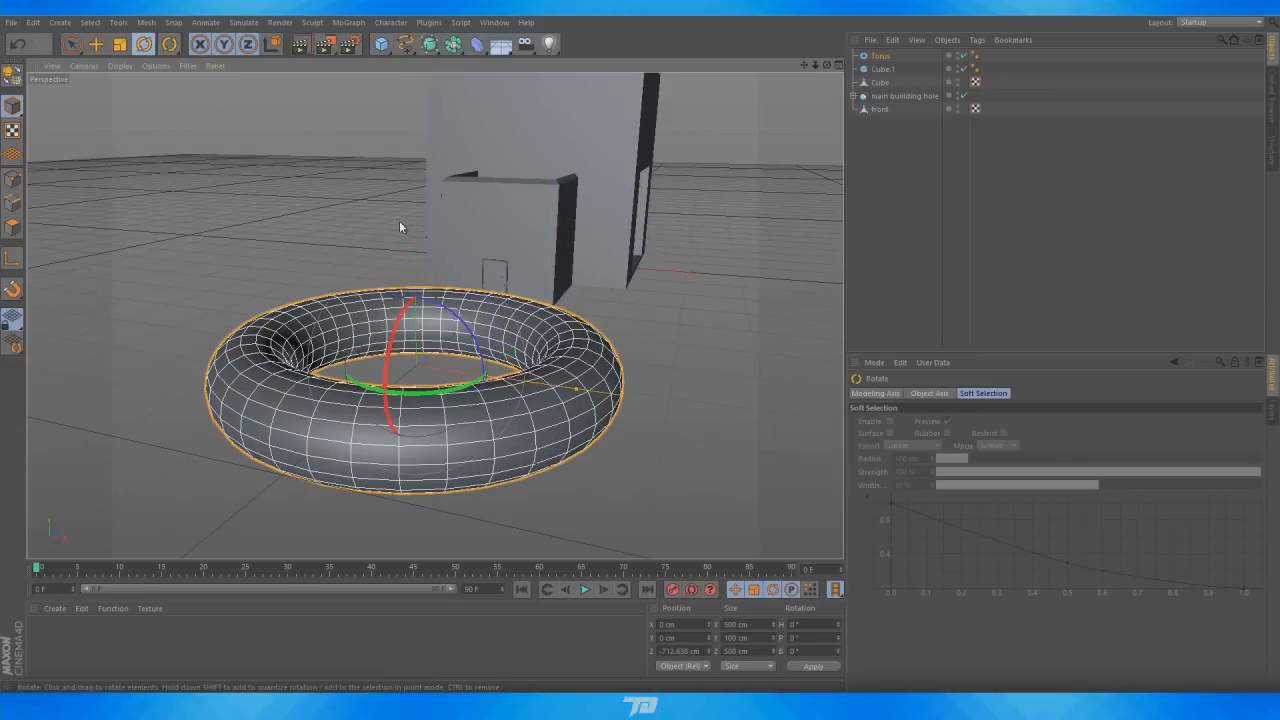
{"action": "left_click_drag", "start_coordinate": [490, 290], "coordinate": [523, 439]}
Enable the torus's Slice option to keep half a ring and rotate it 180° to face the door
{"action": "left_click", "coordinate": [880, 56]}
{"action": "left_click", "coordinate": [948, 393]}
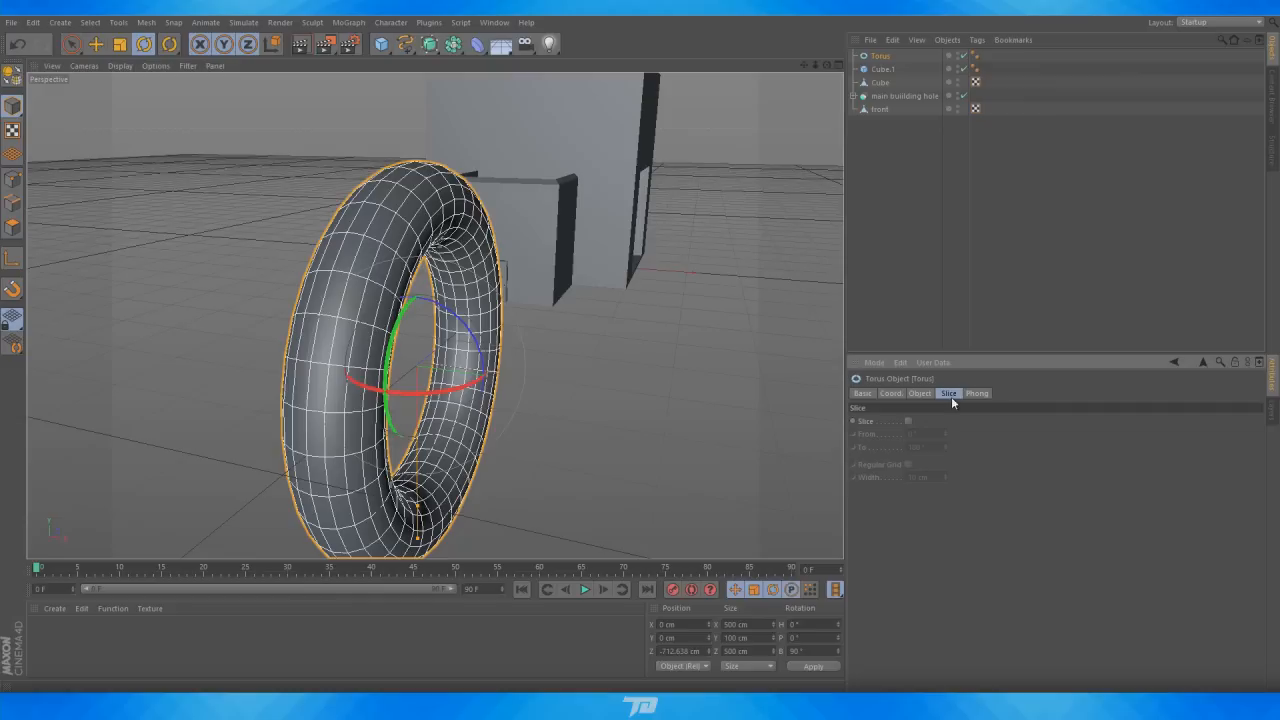
{"action": "left_click", "coordinate": [909, 421]}
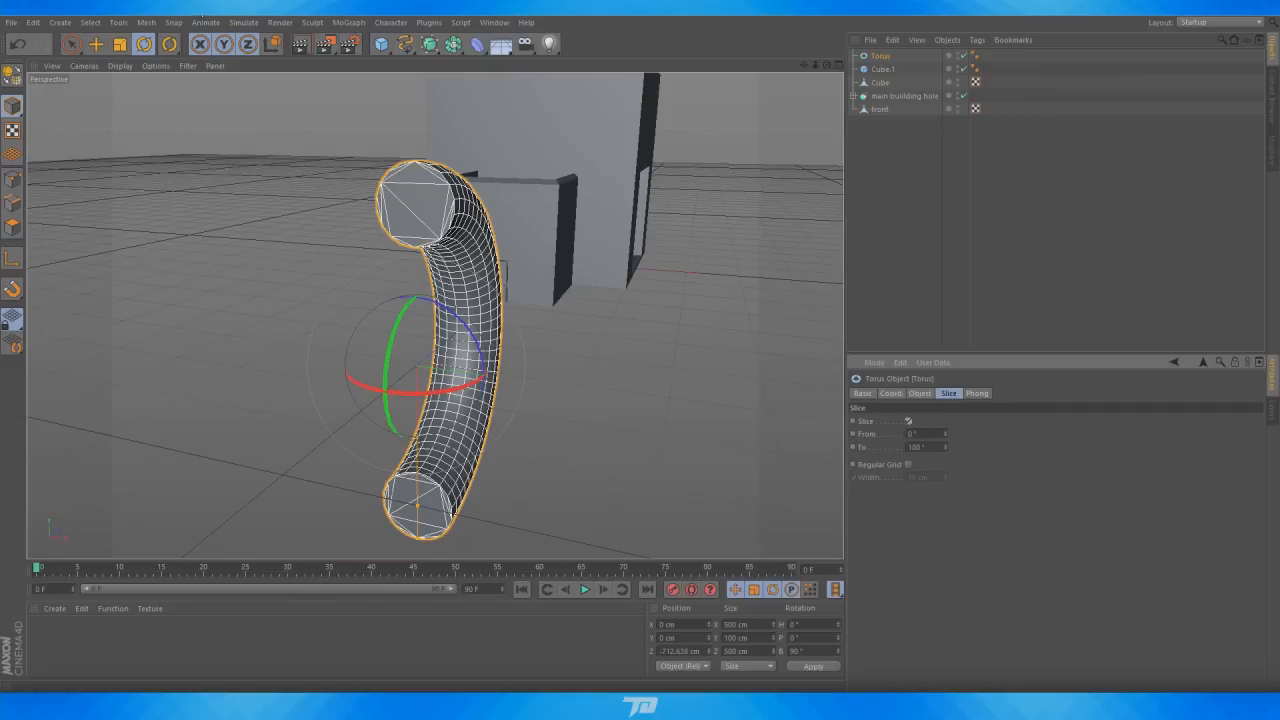
{"action": "left_click_drag", "start_coordinate": [385, 405], "coordinate": [498, 497]}
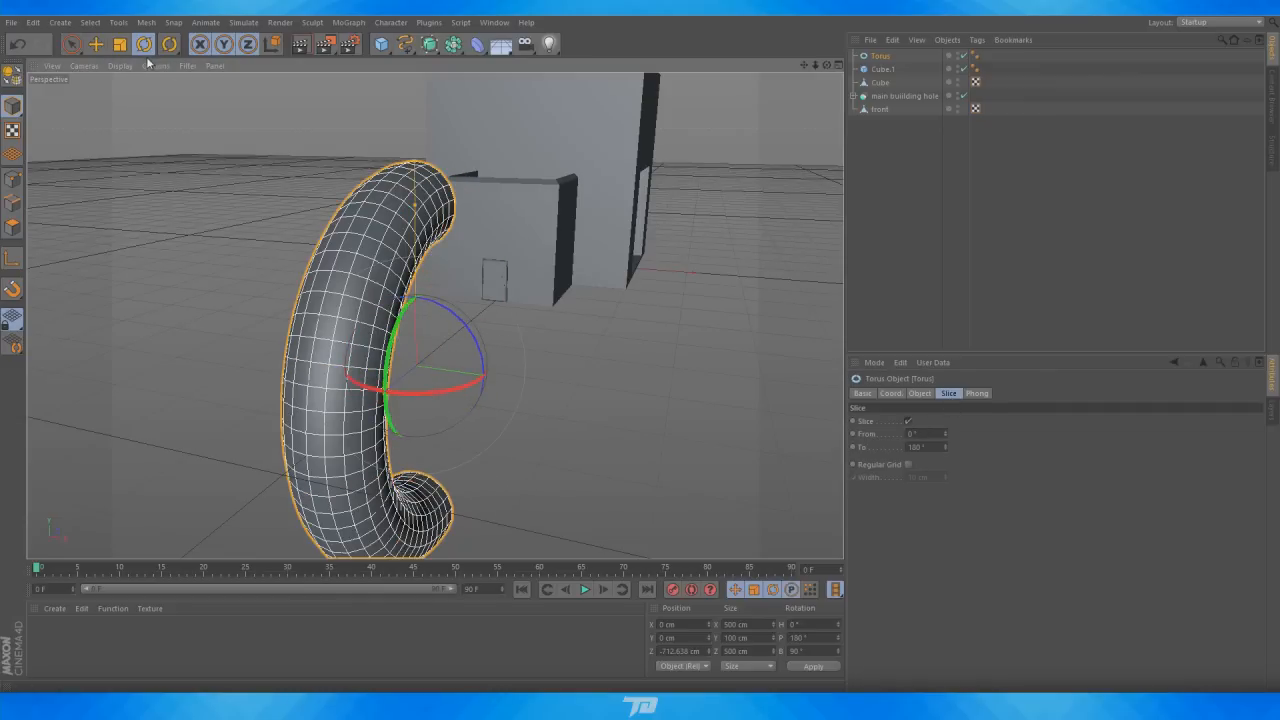
Scale the half torus down to about 9.6 cm to form the door handle
{"action": "left_click", "coordinate": [119, 44]}
{"action": "left_click_drag", "start_coordinate": [525, 378], "coordinate": [432, 352]}
{"action": "key", "text": "e"}
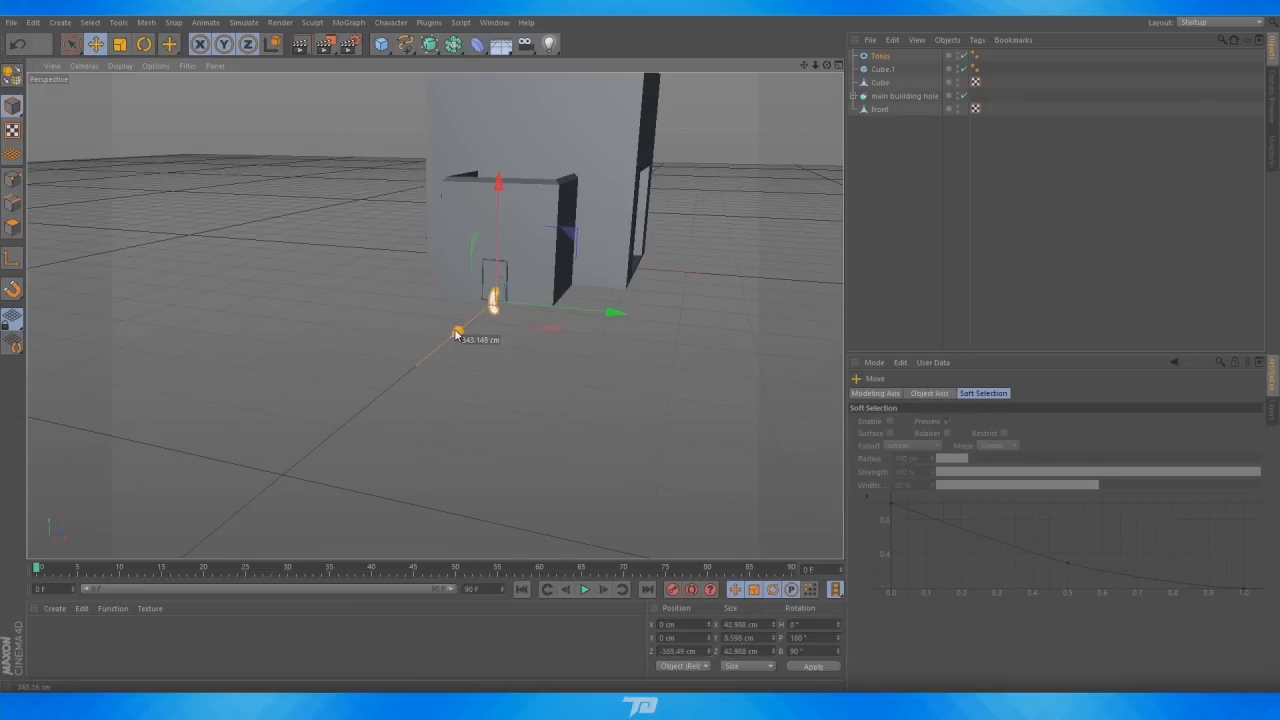
{"action": "scroll", "coordinate": [445, 320], "scroll_direction": "up", "scroll_amount": 4}
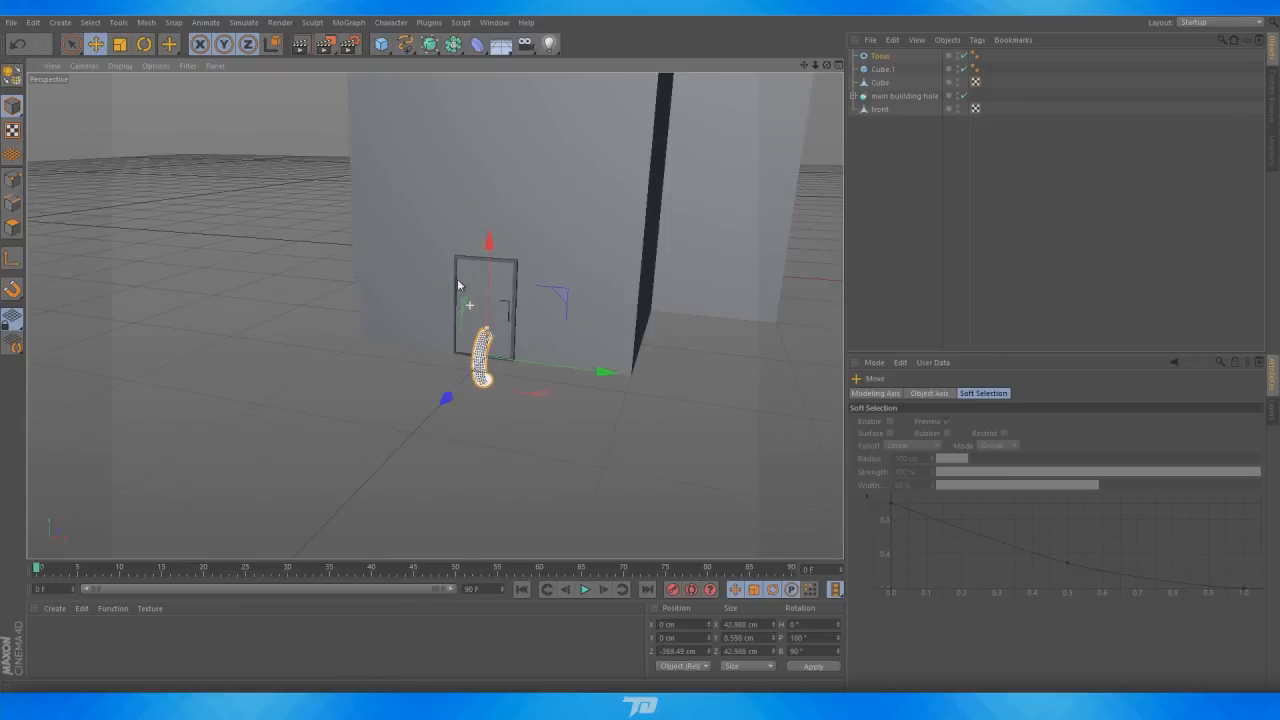
{"action": "scroll", "coordinate": [458, 286], "scroll_direction": "up", "scroll_amount": 5}
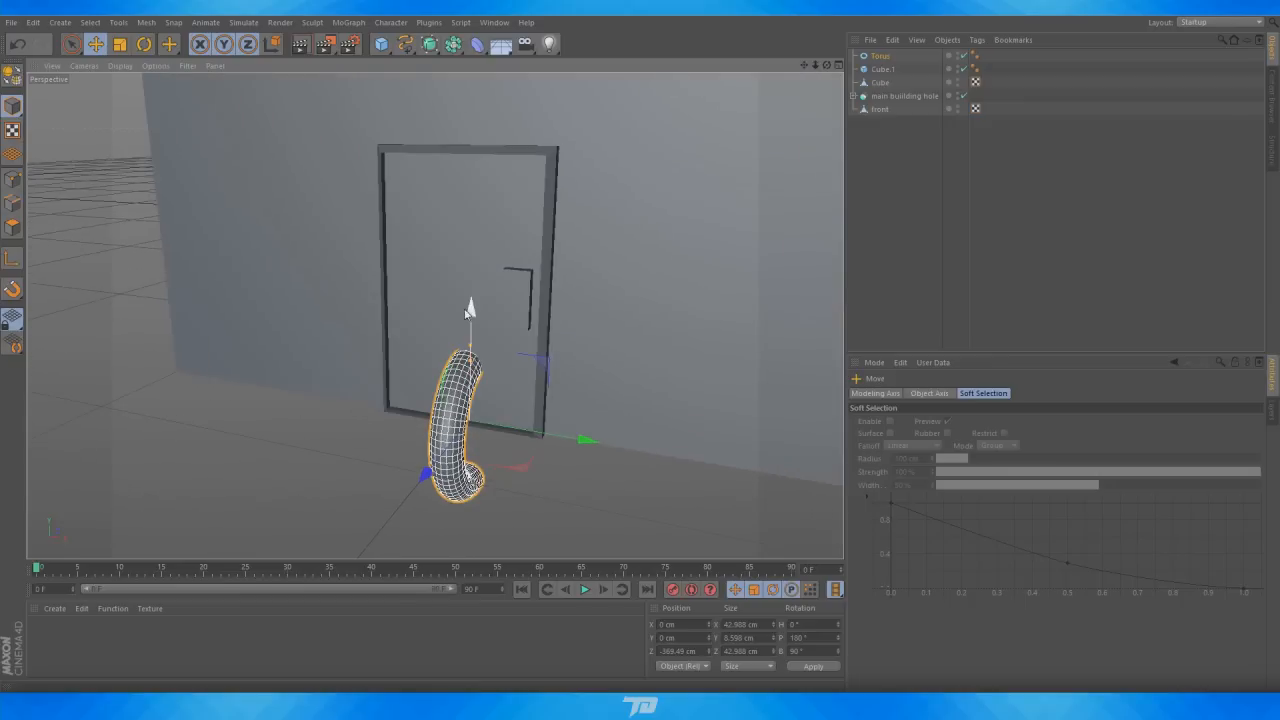
{"action": "left_click_drag", "start_coordinate": [466, 303], "coordinate": [472, 226]}
{"action": "left_click", "coordinate": [120, 44]}
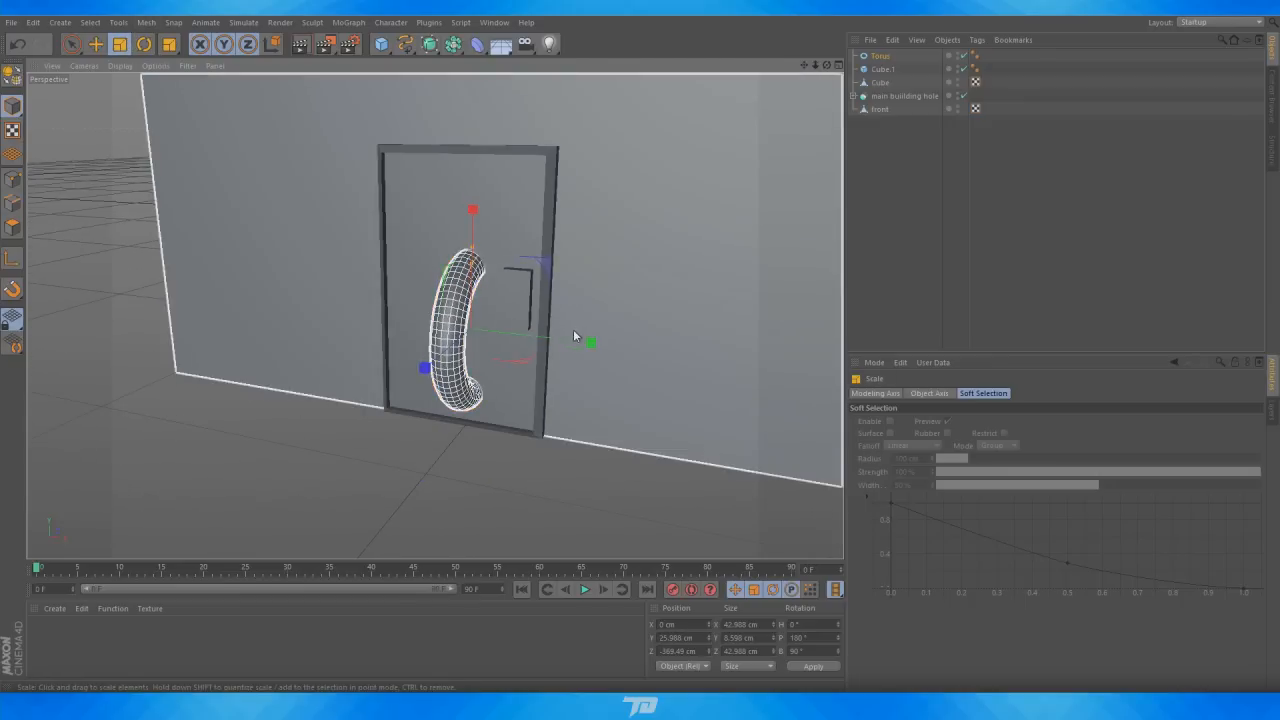
{"action": "left_click_drag", "start_coordinate": [573, 329], "coordinate": [495, 332]}
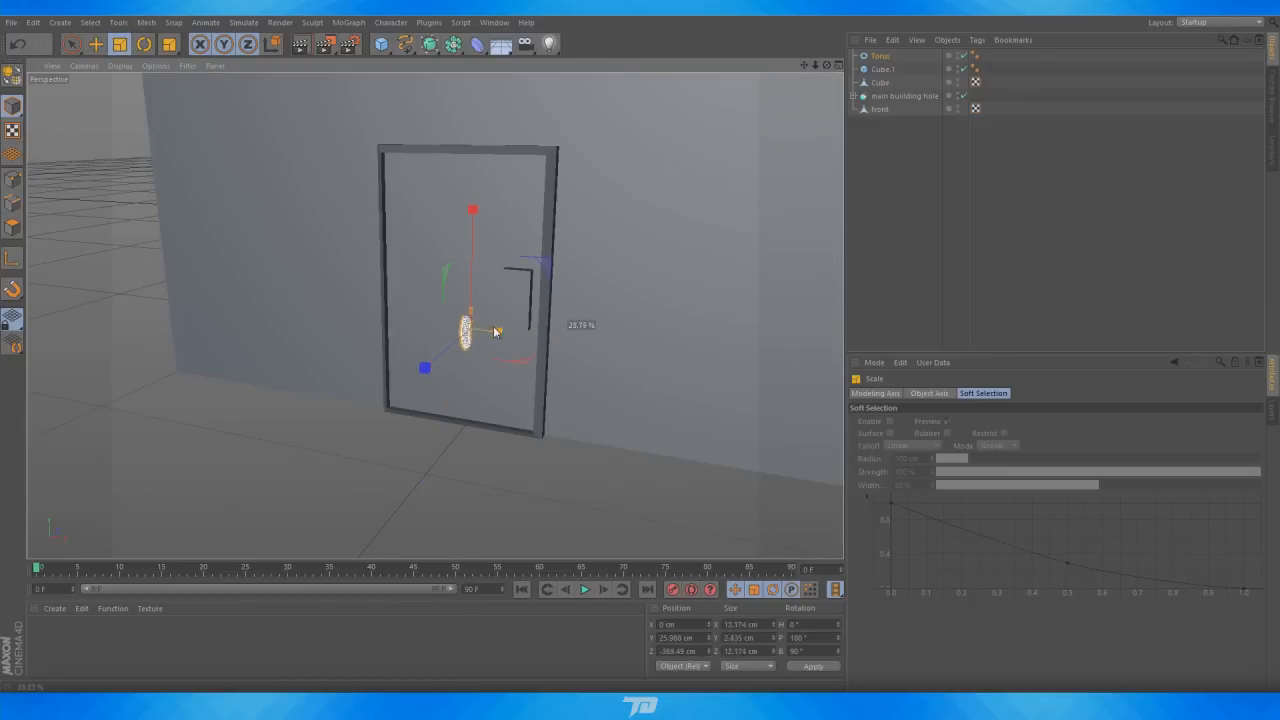
Move the handle onto the handle plate at about X 13.4, Y 36.4, Z -374.2 cm
{"action": "left_click", "coordinate": [96, 44]}
{"action": "left_click_drag", "start_coordinate": [425, 368], "coordinate": [420, 372]}
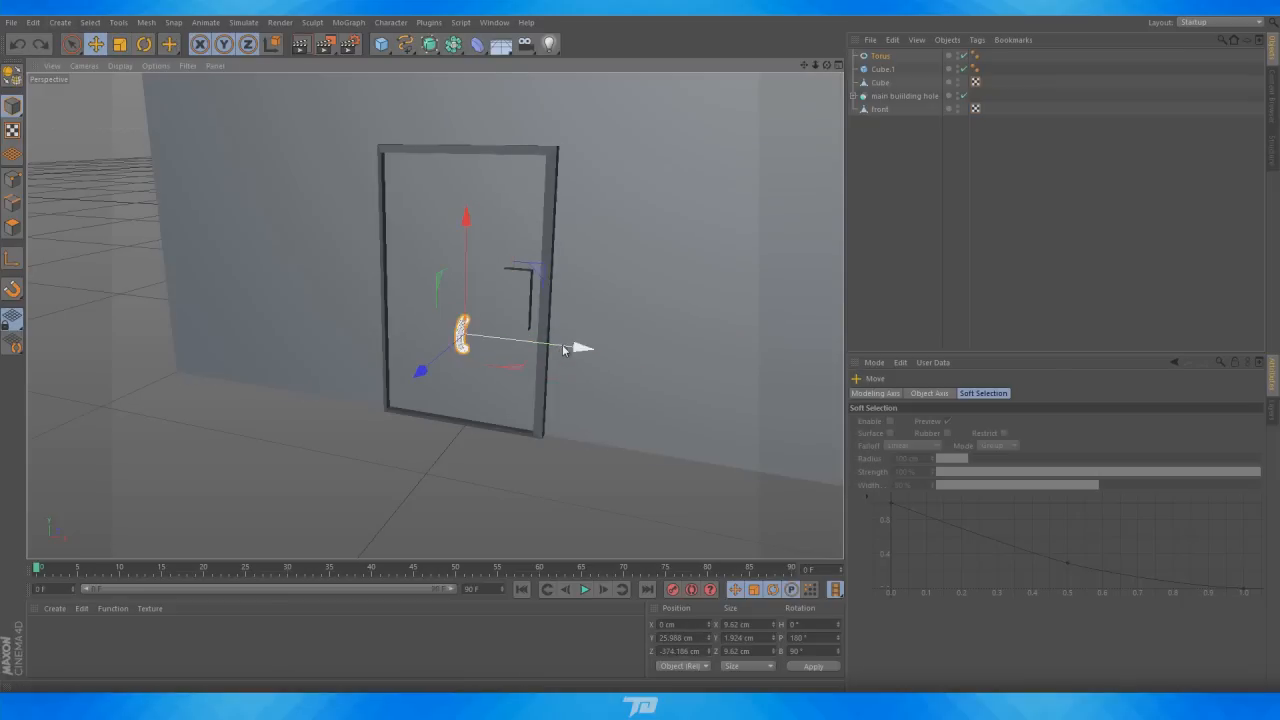
{"action": "left_click_drag", "start_coordinate": [580, 349], "coordinate": [613, 359]}
{"action": "left_click_drag", "start_coordinate": [514, 334], "coordinate": [498, 291]}
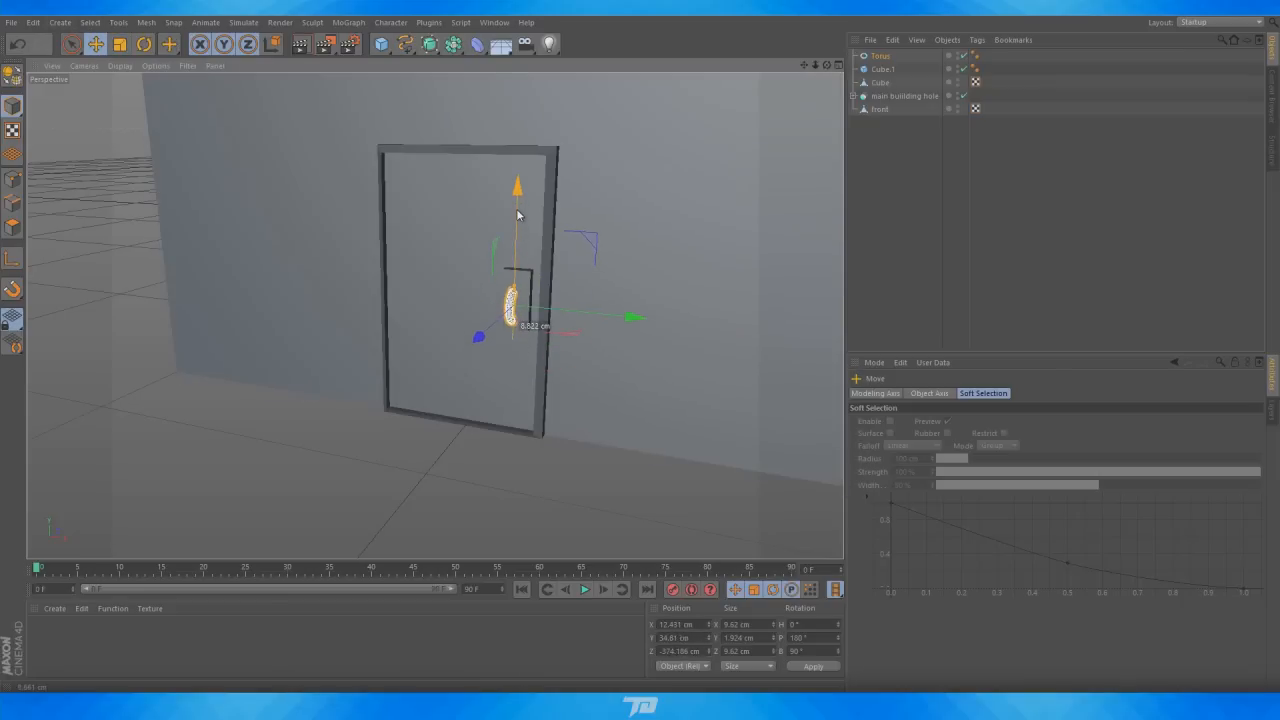
{"action": "scroll", "coordinate": [500, 290], "scroll_direction": "up", "scroll_amount": 5}
{"action": "left_click_drag", "start_coordinate": [827, 65], "coordinate": [604, 353]}
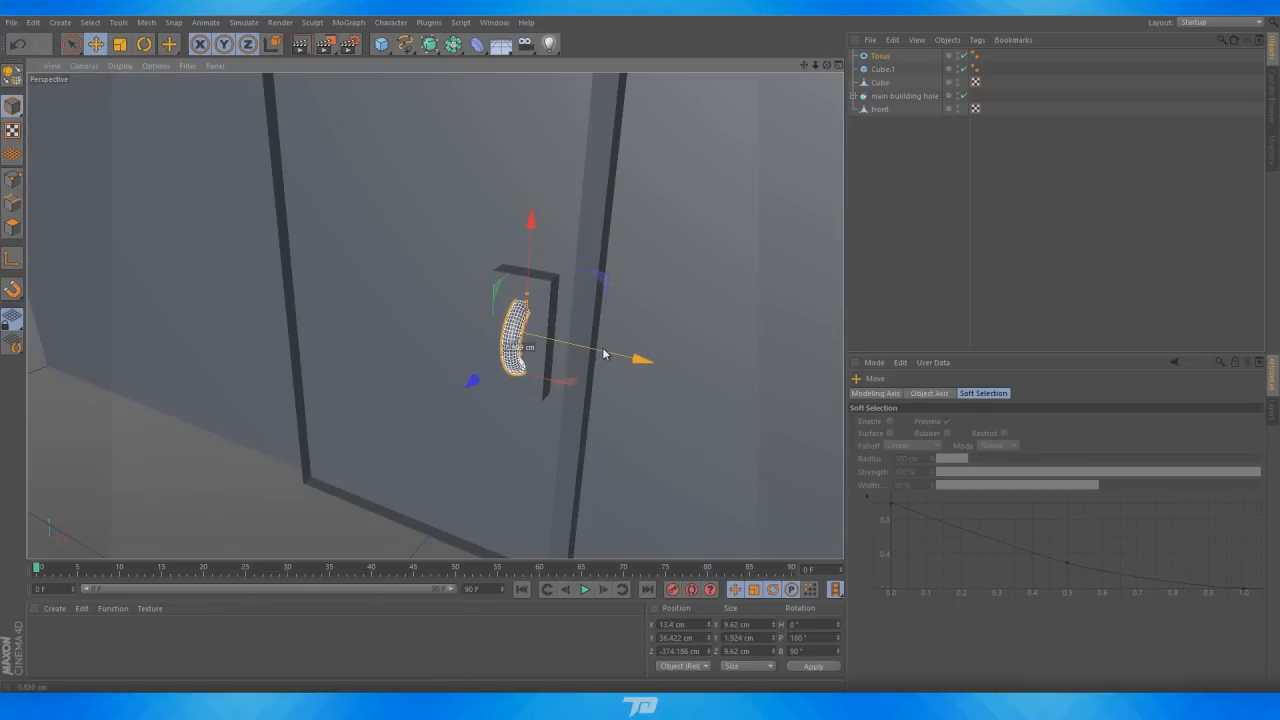
{"action": "left_click", "coordinate": [866, 222]}
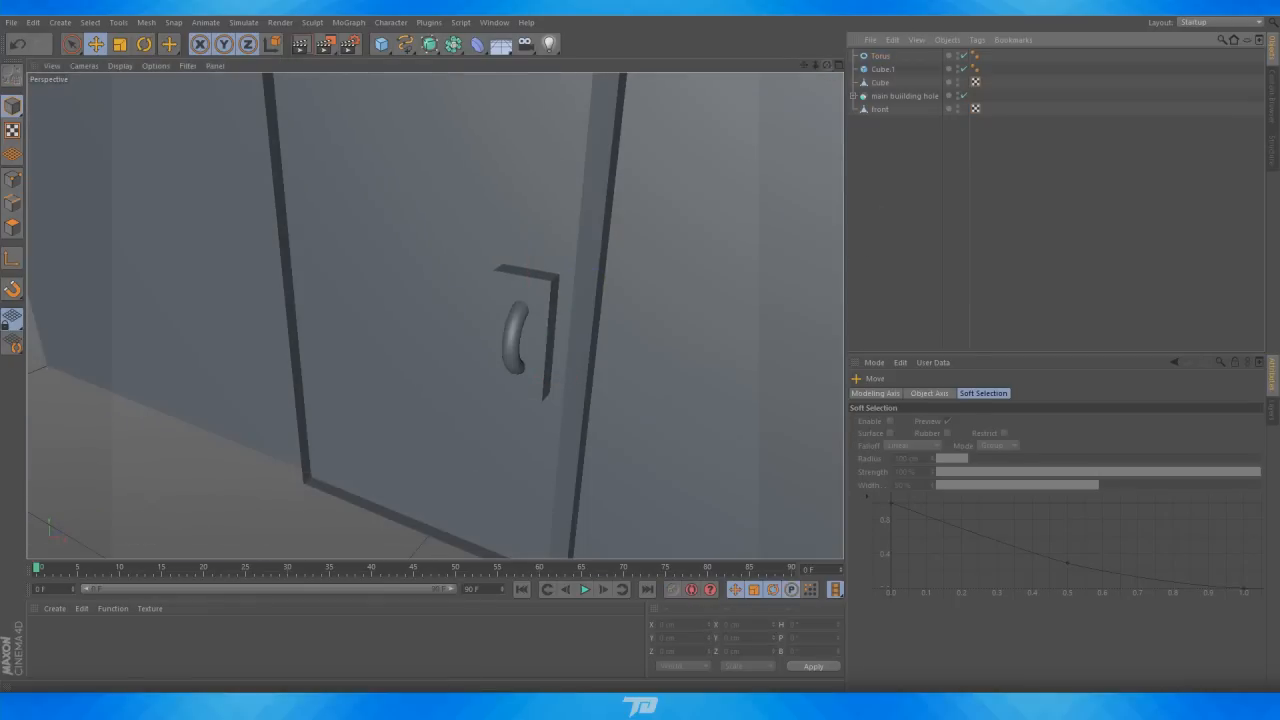
Group the door, handle plate and handle together into a null
{"action": "left_click_drag", "start_coordinate": [827, 65], "coordinate": [434, 315]}
{"action": "scroll", "coordinate": [439, 346], "scroll_direction": "down", "scroll_amount": 5}
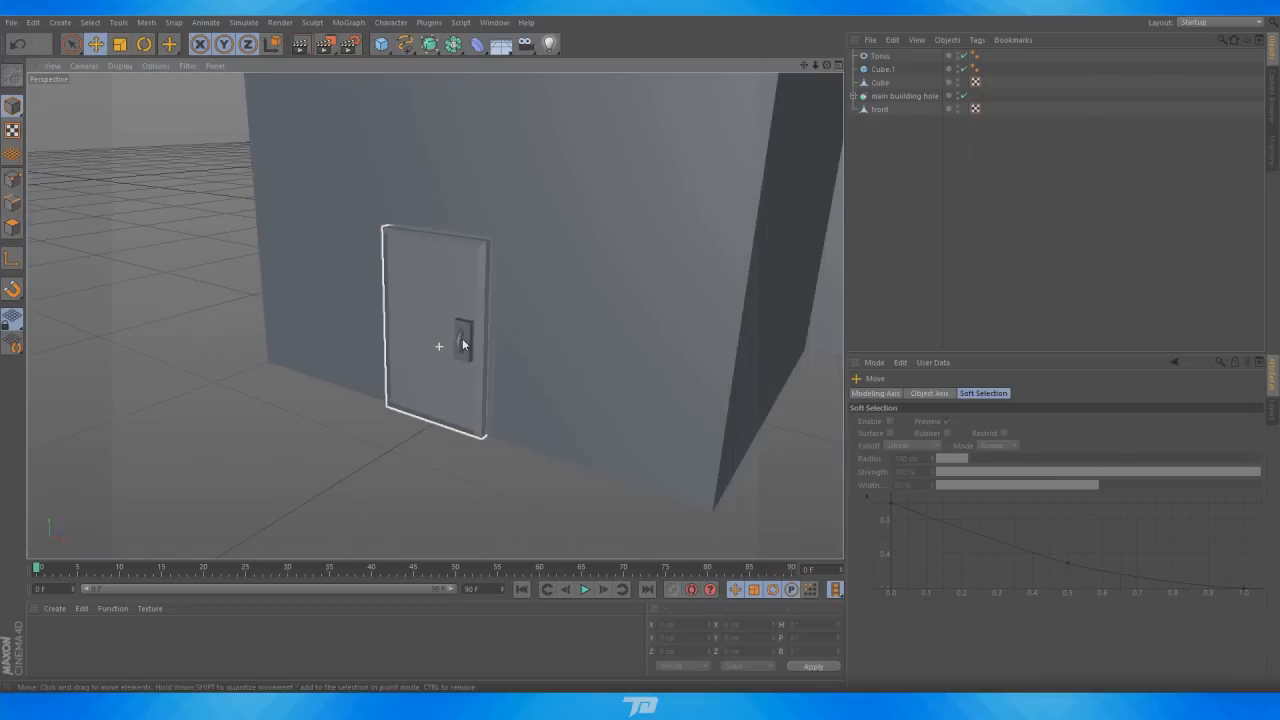
{"action": "scroll", "coordinate": [463, 344], "scroll_direction": "down", "scroll_amount": 5}
{"action": "left_click", "coordinate": [881, 83]}
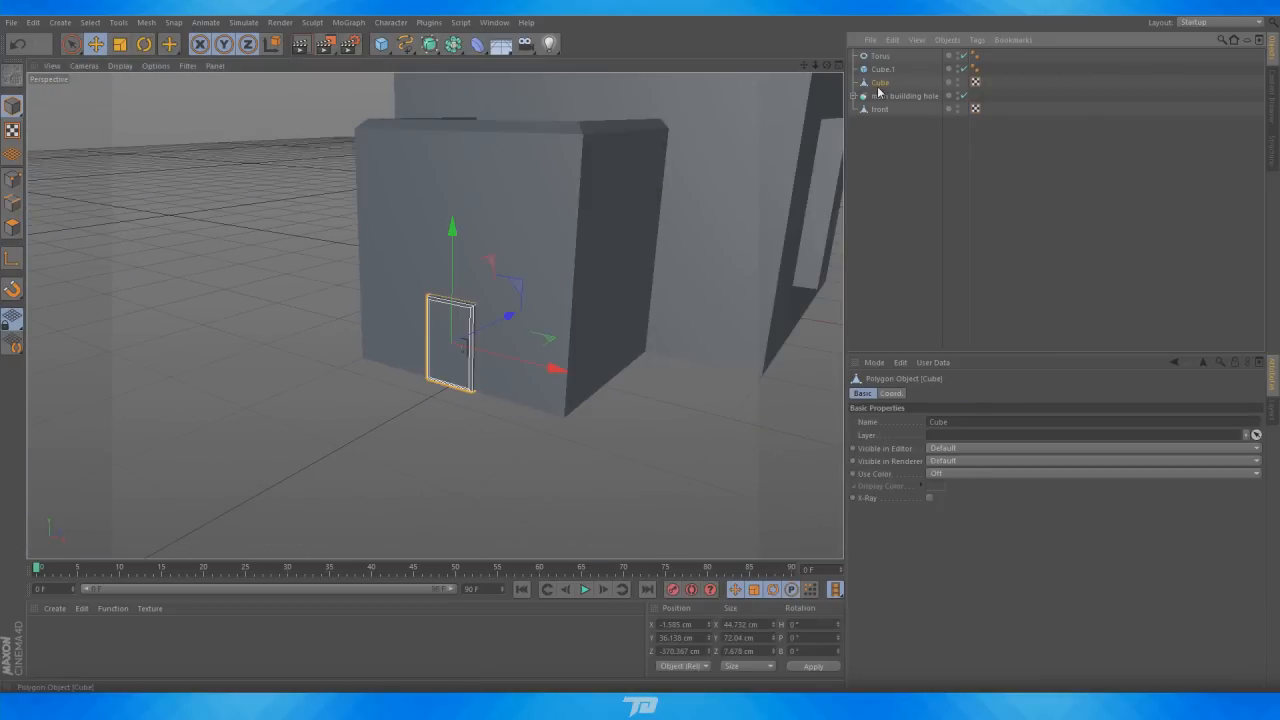
{"action": "left_click", "coordinate": [883, 70], "text": "ctrl"}
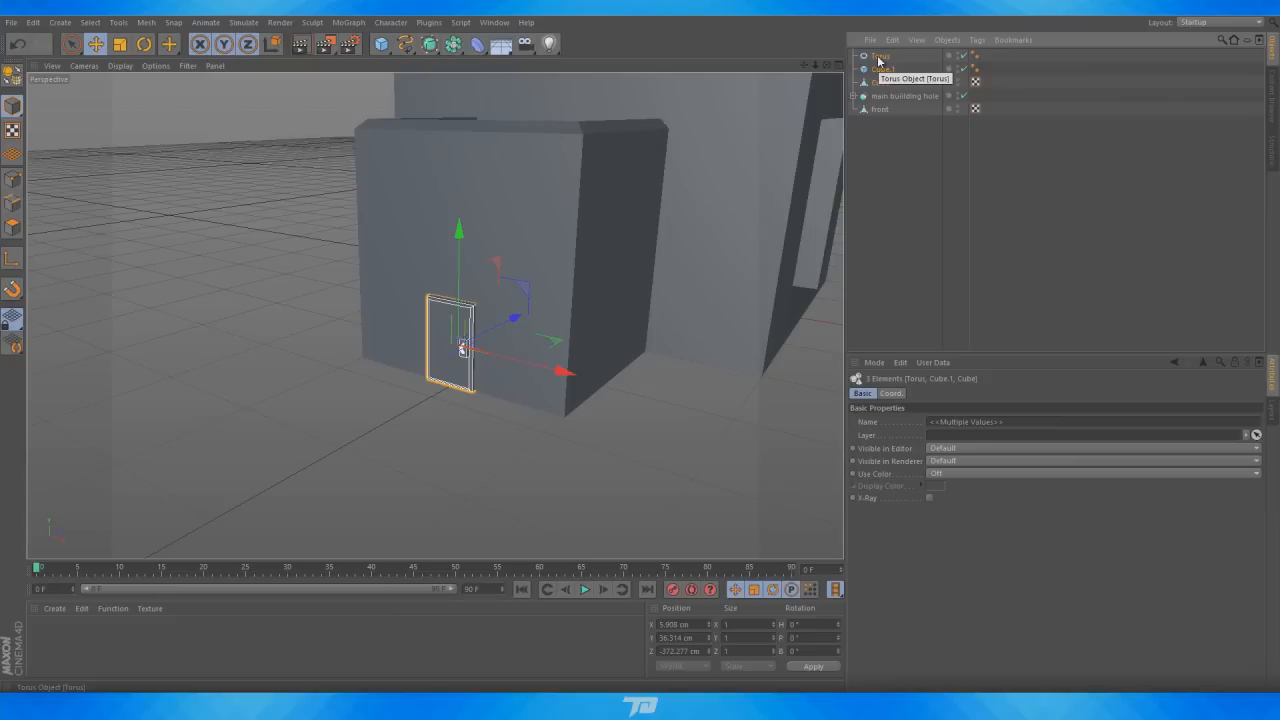
{"action": "key", "text": "alt+g"}
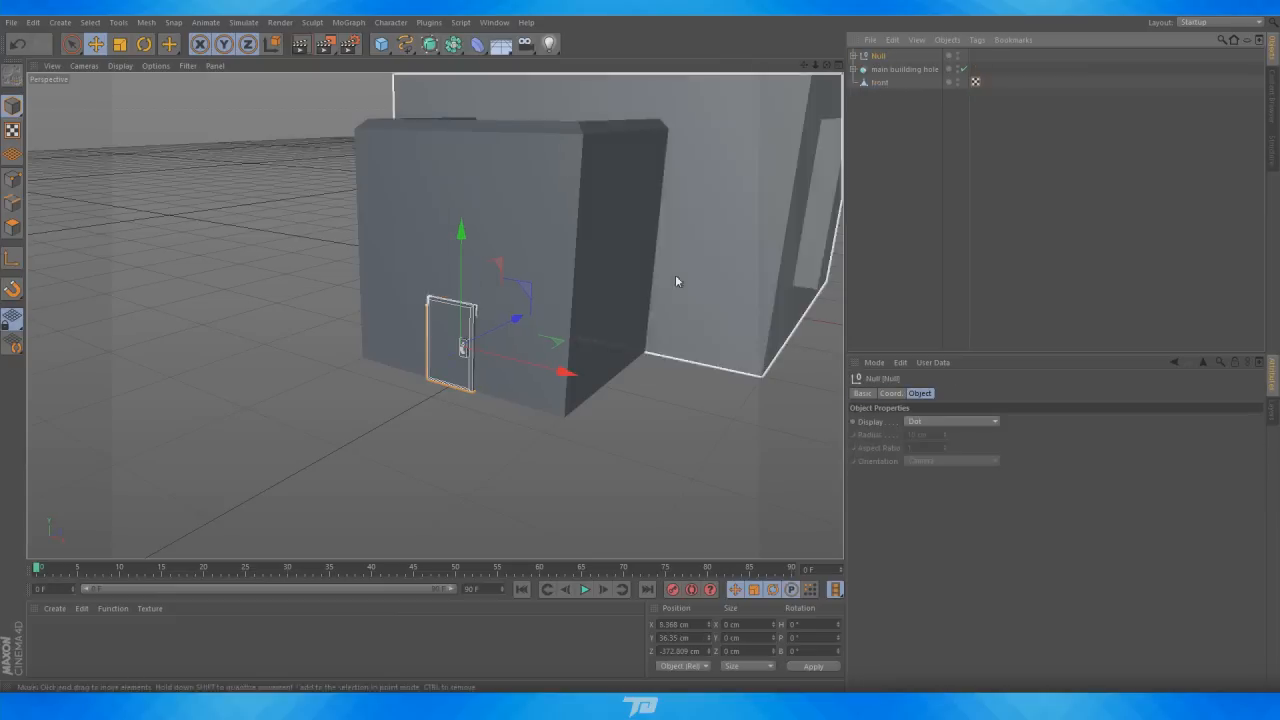
Rename the new group as door
{"action": "left_click_drag", "start_coordinate": [516, 322], "coordinate": [481, 357]}
{"action": "key", "text": "ctrl+z"}
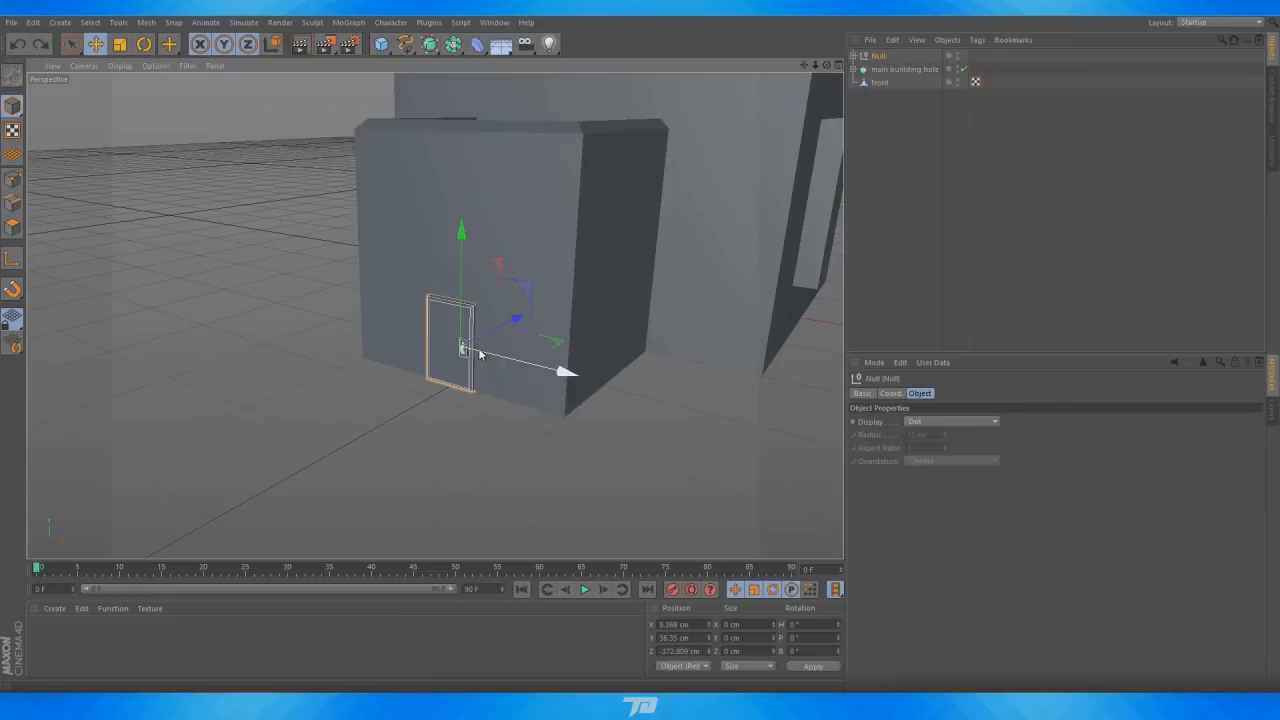
{"action": "left_click", "coordinate": [856, 56]}
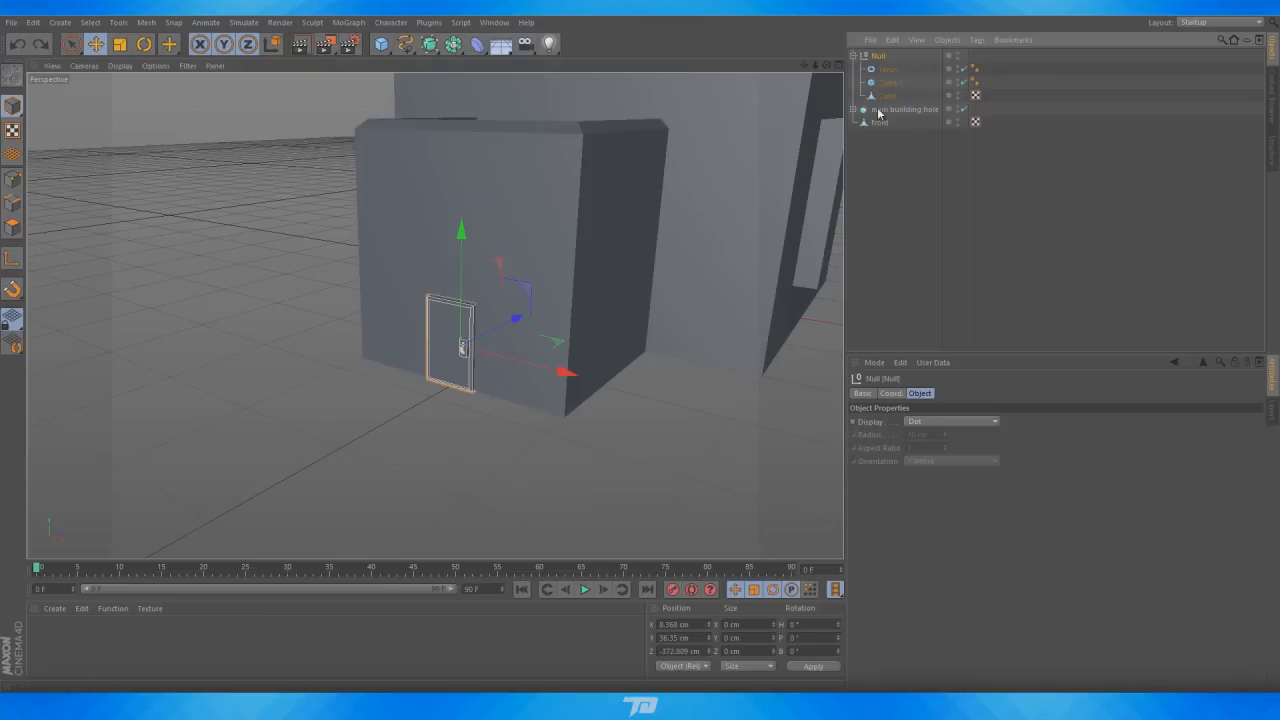
{"action": "left_click", "coordinate": [856, 56]}
{"action": "double_click", "coordinate": [879, 55]}
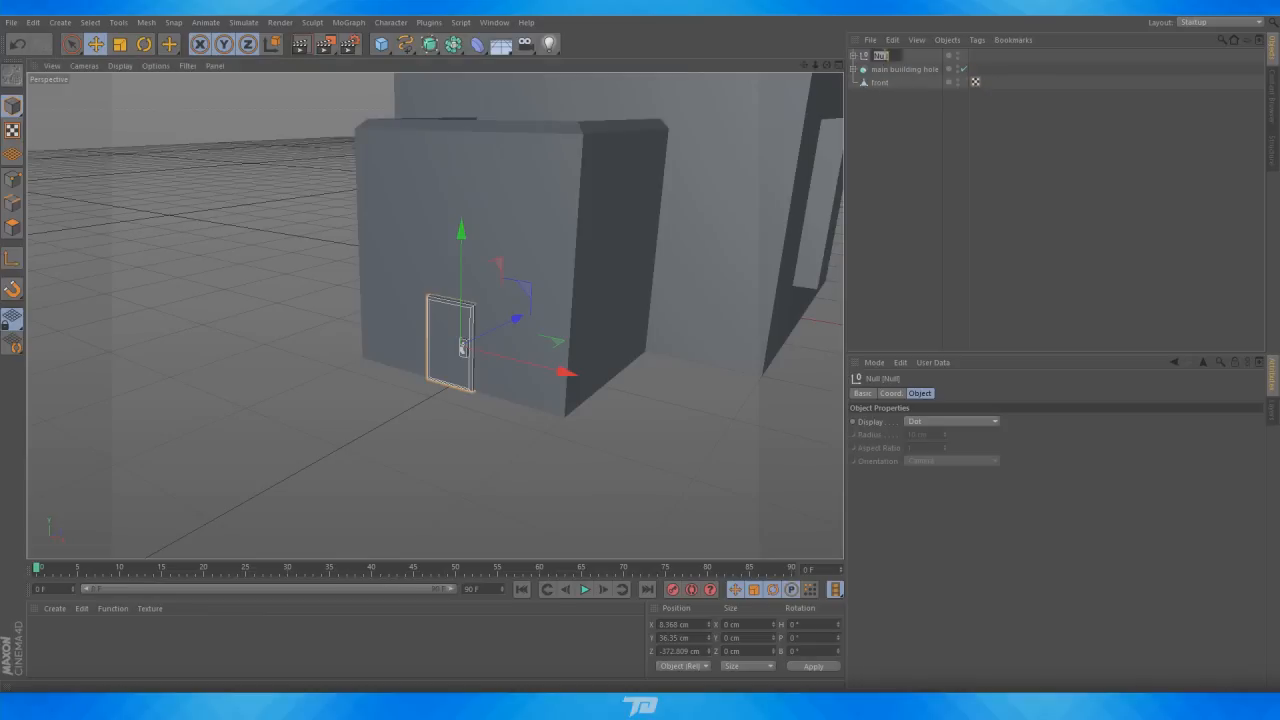
{"action": "type", "text": "door"}
{"action": "key", "text": "Return"}
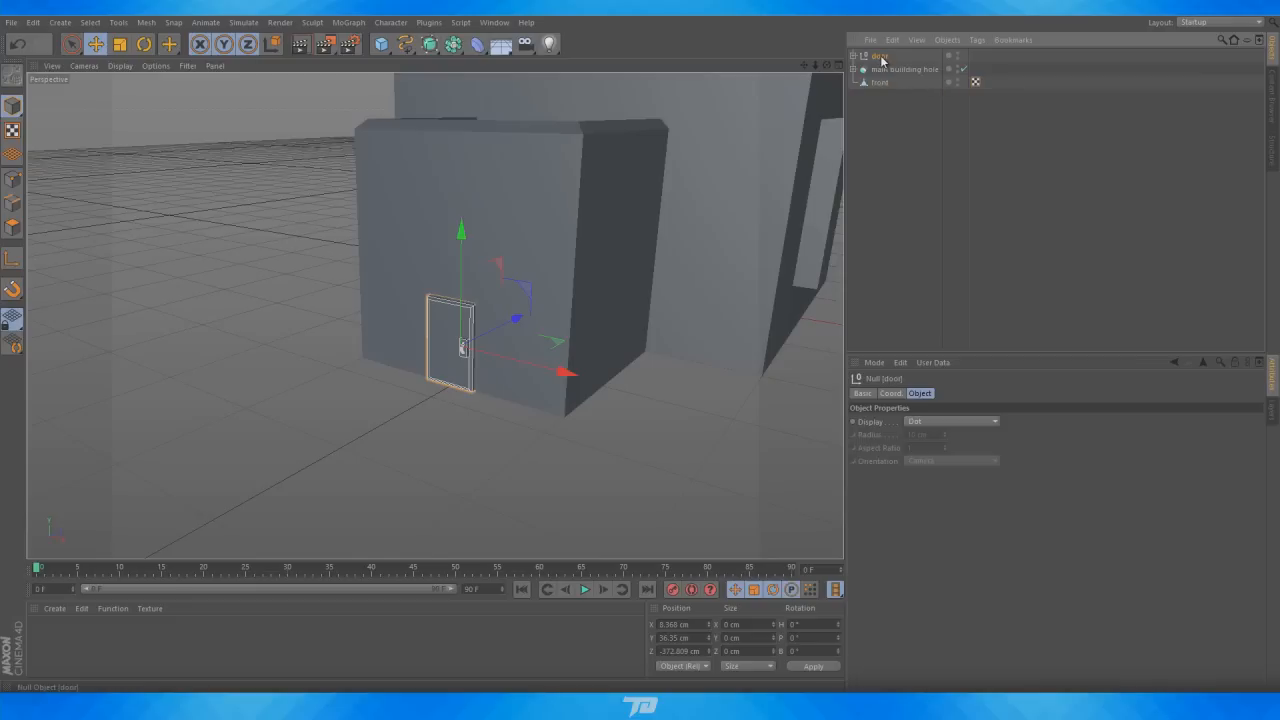
Duplicate the door group and move the copy beside the original on the building's front
{"action": "left_click_drag", "start_coordinate": [887, 53], "coordinate": [887, 54], "text": "ctrl"}
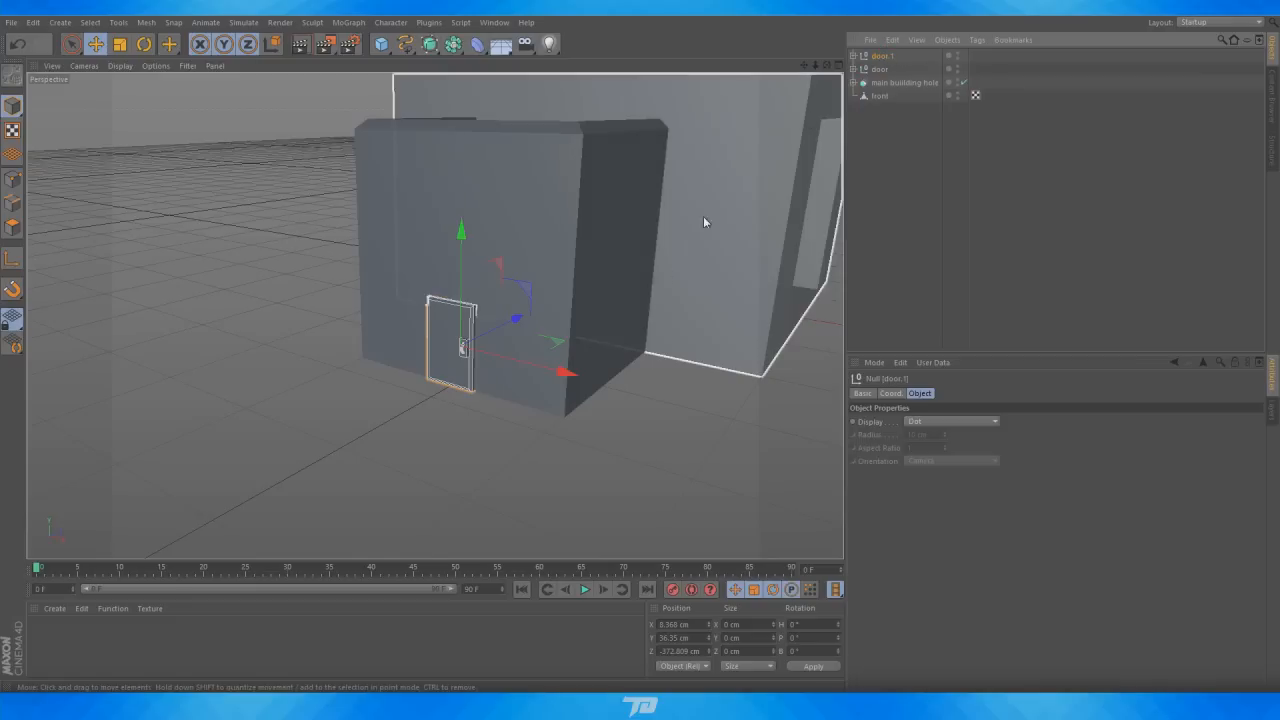
{"action": "left_click_drag", "start_coordinate": [535, 369], "coordinate": [609, 377]}
Select the copied door's handle and handle plate and move them to the door's opposite edge
{"action": "left_click", "coordinate": [886, 82]}
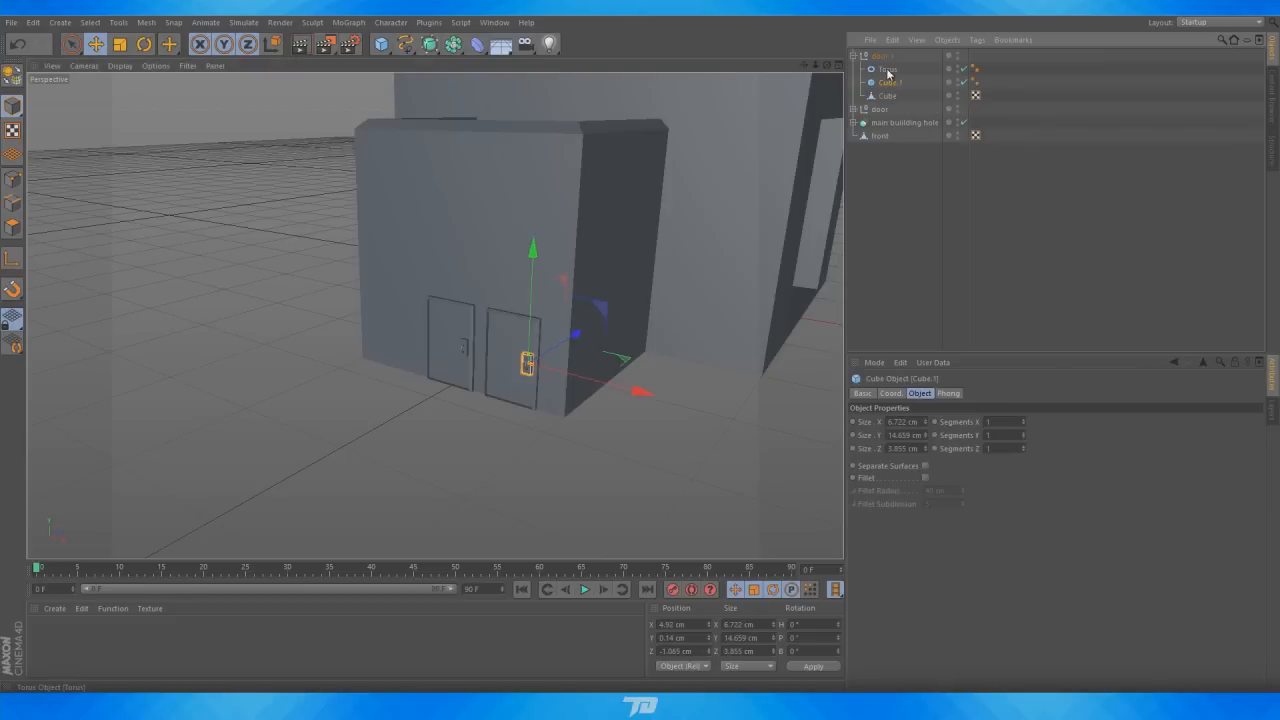
{"action": "left_click", "coordinate": [887, 69]}
{"action": "left_click", "coordinate": [889, 83]}
{"action": "left_click", "coordinate": [888, 70], "text": "shift"}
{"action": "scroll", "coordinate": [423, 423], "scroll_direction": "up", "scroll_amount": 5}
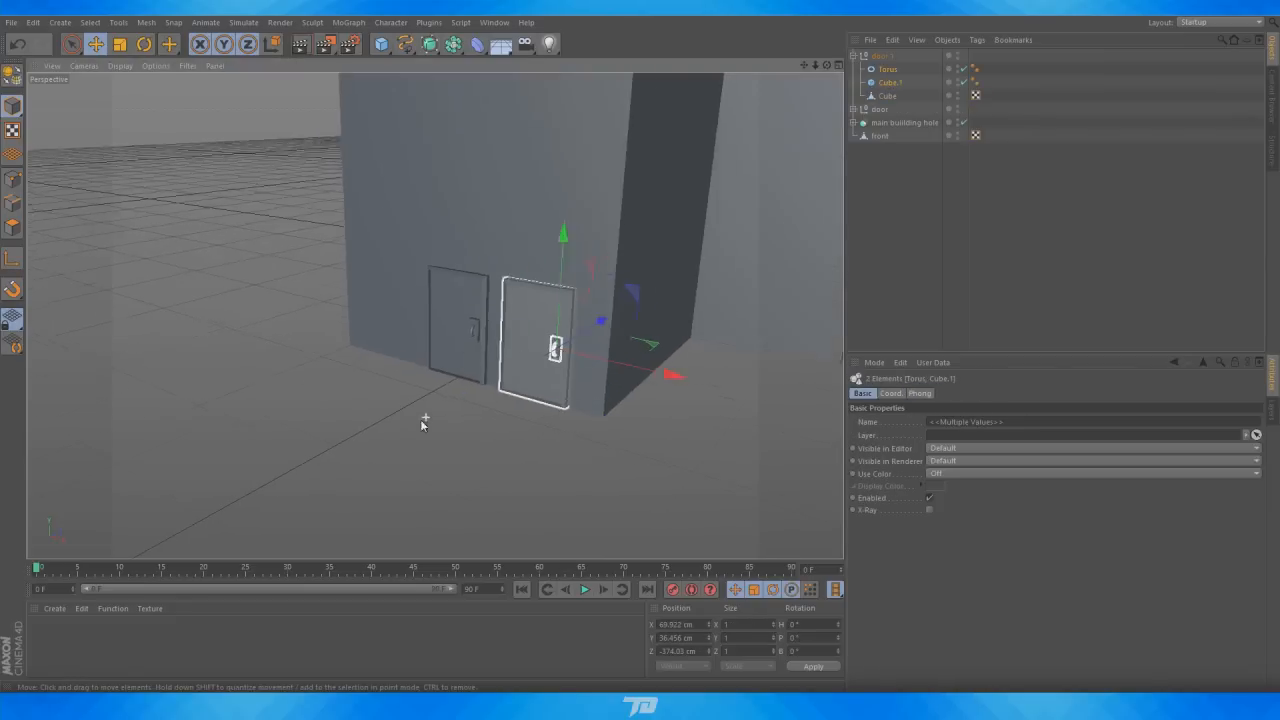
{"action": "left_click_drag", "start_coordinate": [703, 358], "coordinate": [633, 343]}
Move the door groups so the two doors sit directly side by side on the building front
{"action": "left_click", "coordinate": [854, 56]}
{"action": "left_click", "coordinate": [876, 57]}
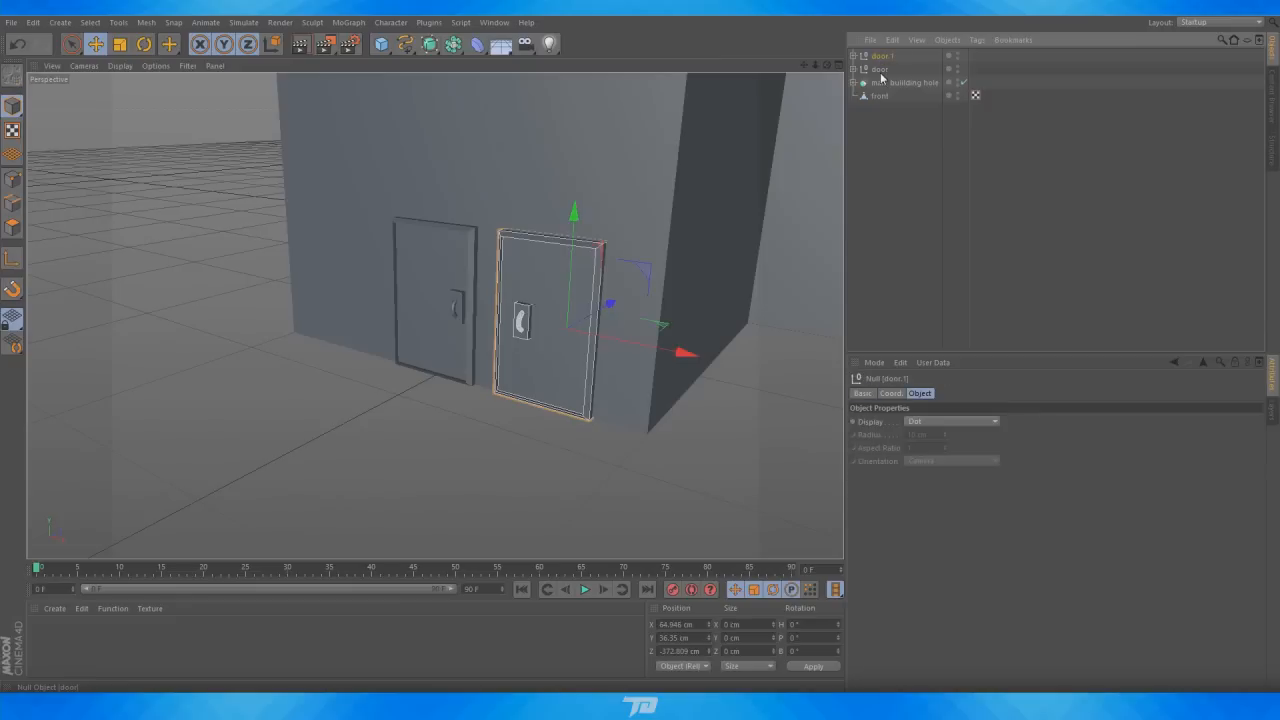
{"action": "left_click", "coordinate": [882, 70], "text": "shift"}
{"action": "left_click_drag", "start_coordinate": [610, 333], "coordinate": [552, 329]}
{"action": "left_click", "coordinate": [804, 296]}
{"action": "scroll", "coordinate": [543, 357], "scroll_direction": "down", "scroll_amount": 5}
{"action": "scroll", "coordinate": [543, 357], "scroll_direction": "down", "scroll_amount": 3}
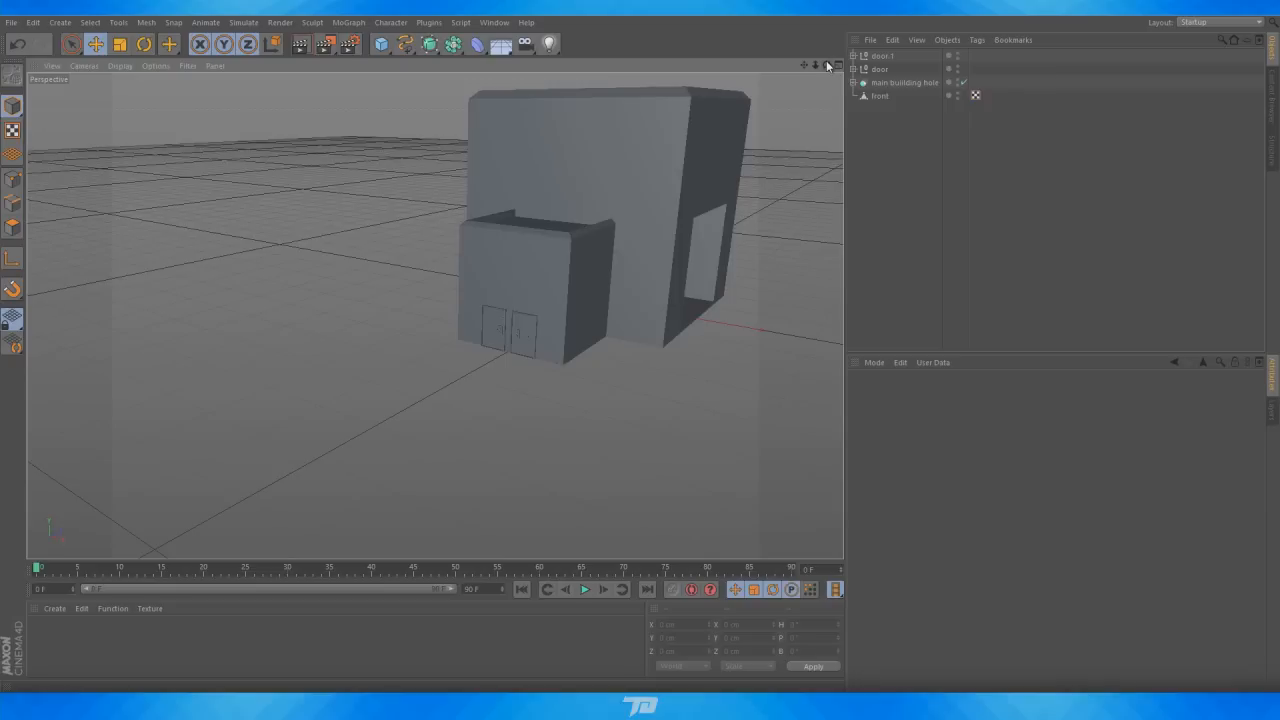
Examine the reference image's factory rooftop and chimneys, then minimise the photo viewer
{"action": "left_click_drag", "start_coordinate": [826, 65], "coordinate": [766, 105]}
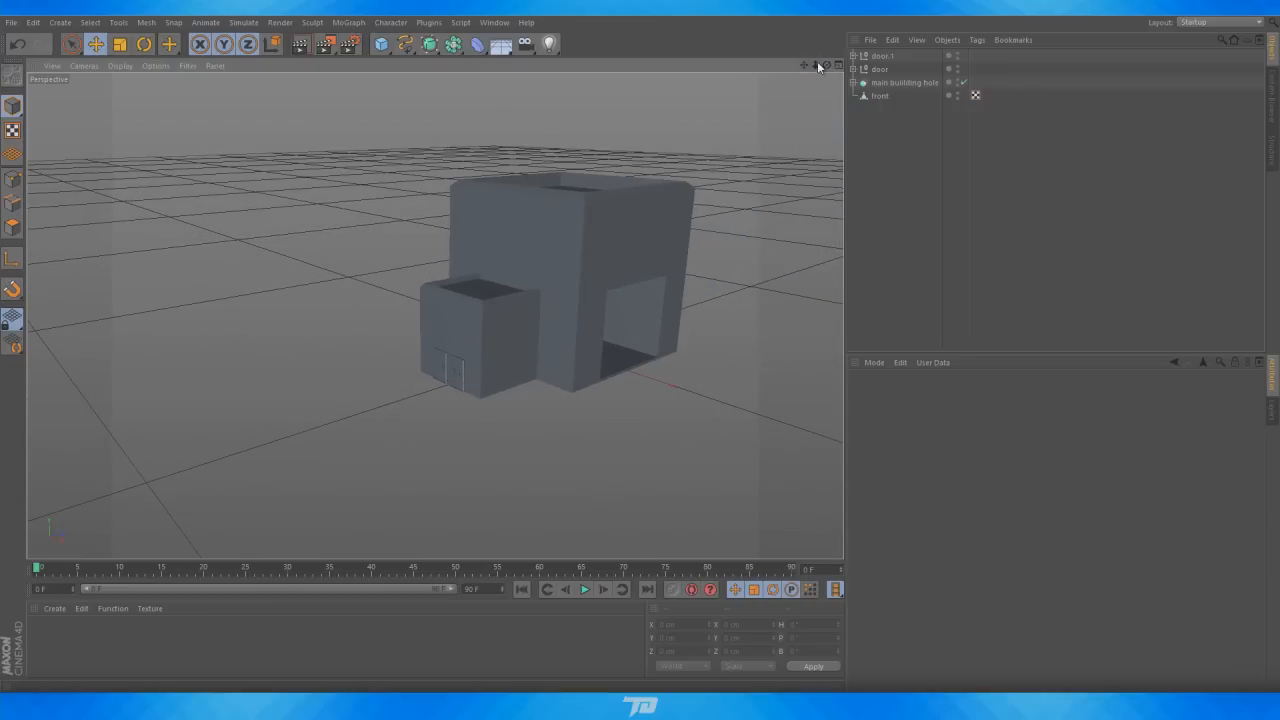
{"action": "left_click_drag", "start_coordinate": [833, 68], "coordinate": [803, 89]}
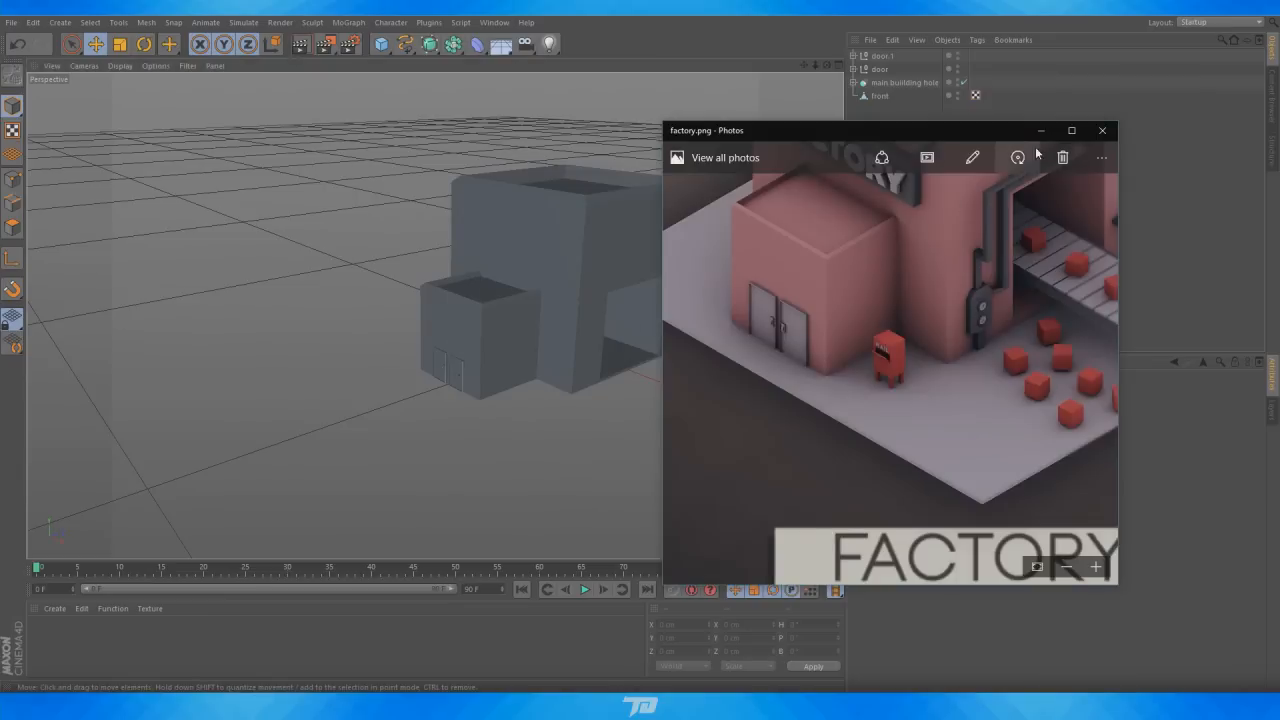
{"action": "scroll", "coordinate": [887, 343], "scroll_direction": "up", "scroll_amount": 5}
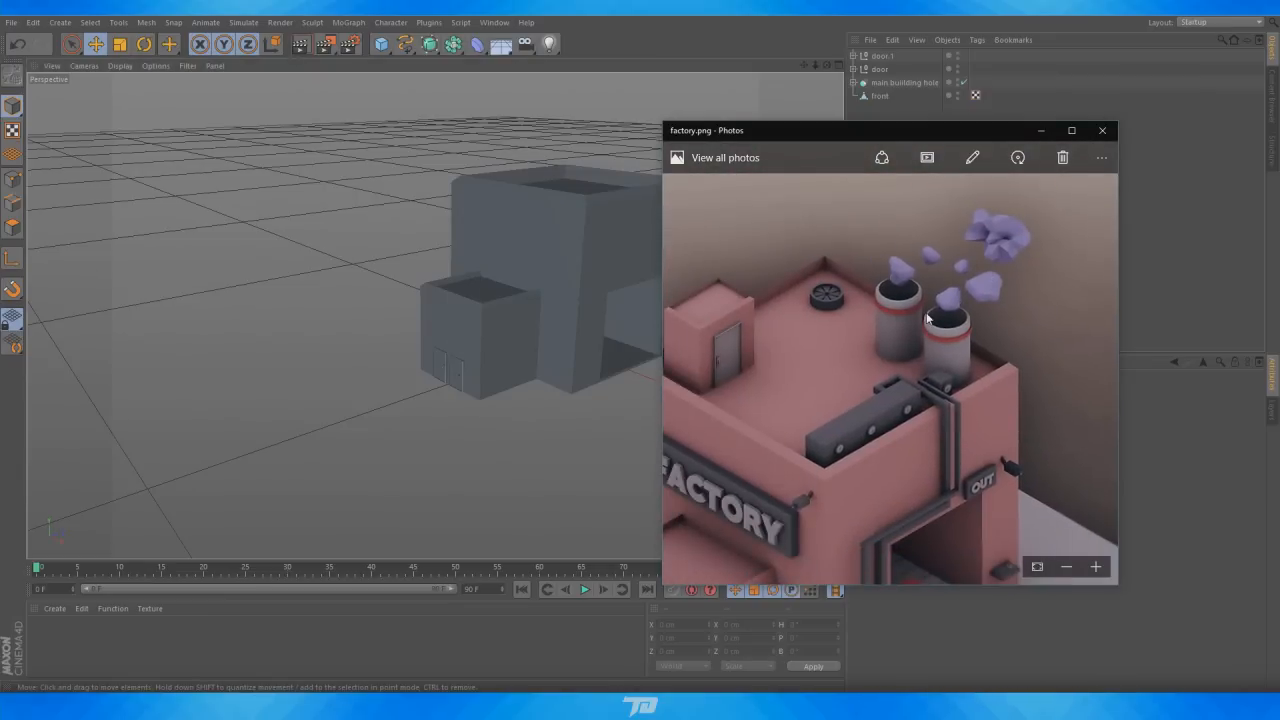
{"action": "left_click_drag", "start_coordinate": [893, 380], "coordinate": [955, 340]}
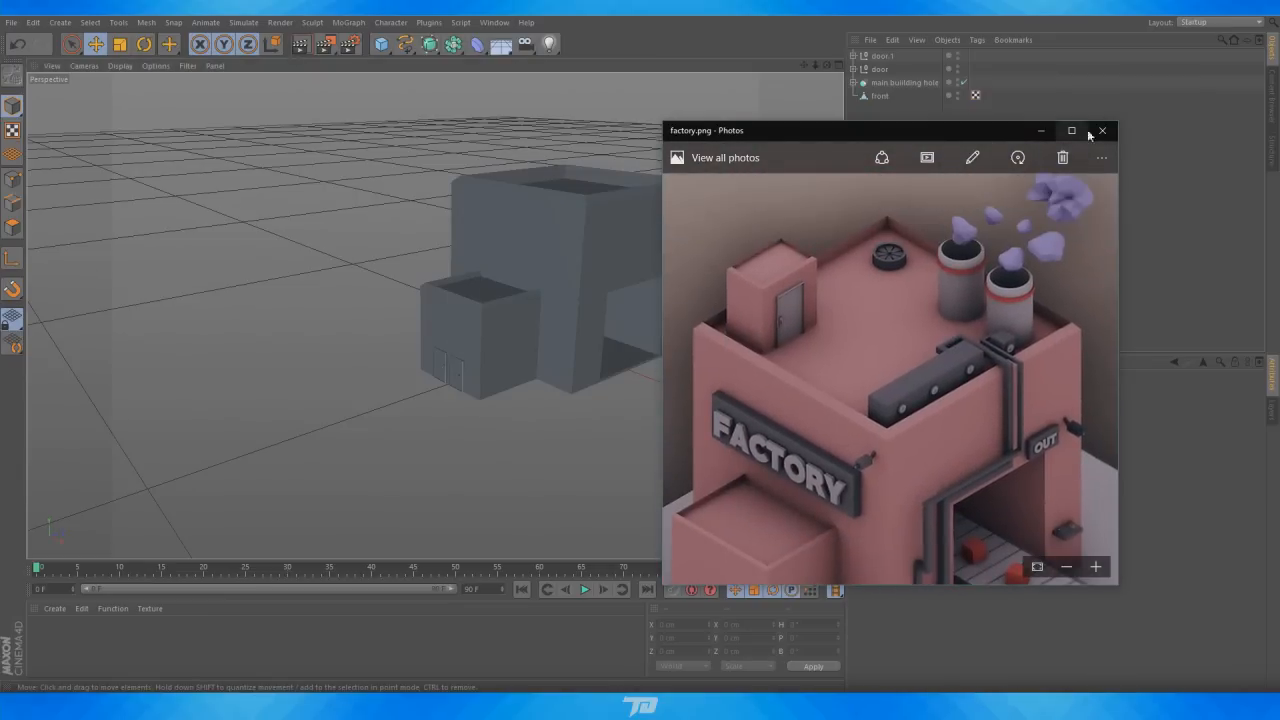
{"action": "left_click", "coordinate": [1040, 131]}
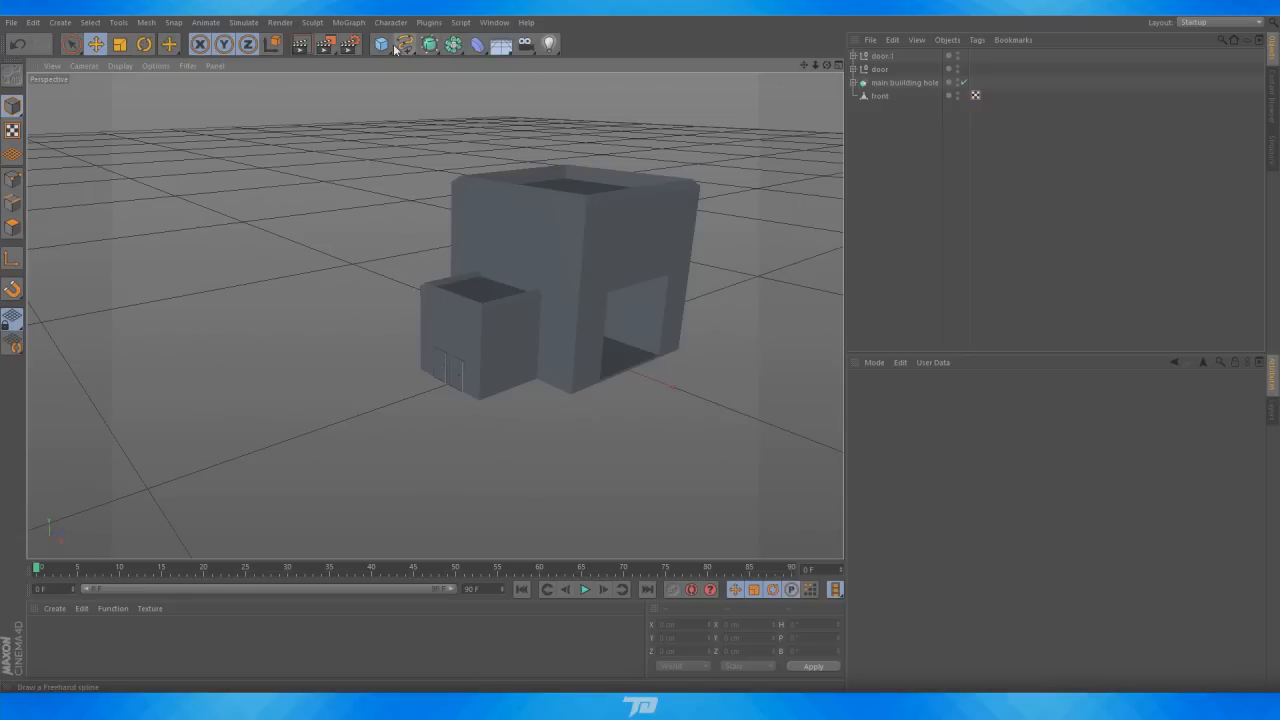
Add a cylinder, lift it onto the main building's roof and scale it to about 63 cm wide
{"action": "left_click_drag", "start_coordinate": [396, 48], "coordinate": [651, 57]}
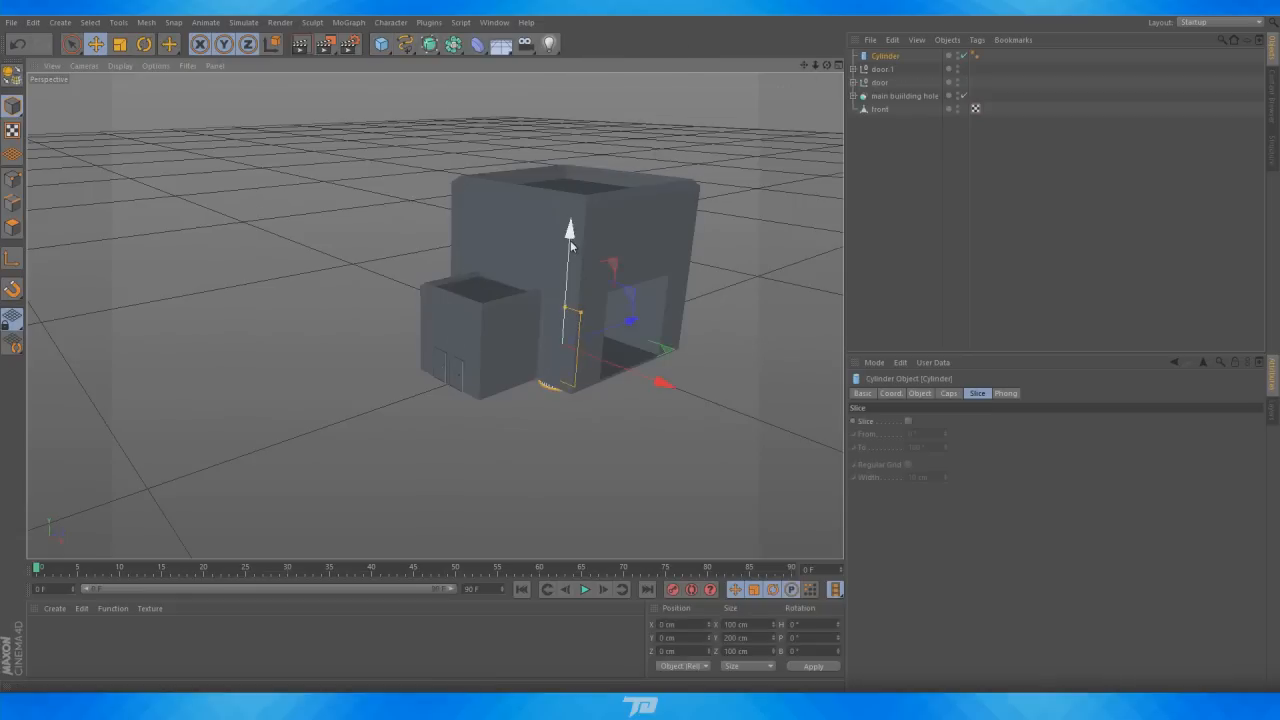
{"action": "left_click_drag", "start_coordinate": [571, 246], "coordinate": [606, 96]}
{"action": "scroll", "coordinate": [800, 150], "scroll_direction": "up", "scroll_amount": 2}
{"action": "left_click_drag", "start_coordinate": [828, 66], "coordinate": [805, 65]}
{"action": "scroll", "coordinate": [520, 285], "scroll_direction": "up", "scroll_amount": 4}
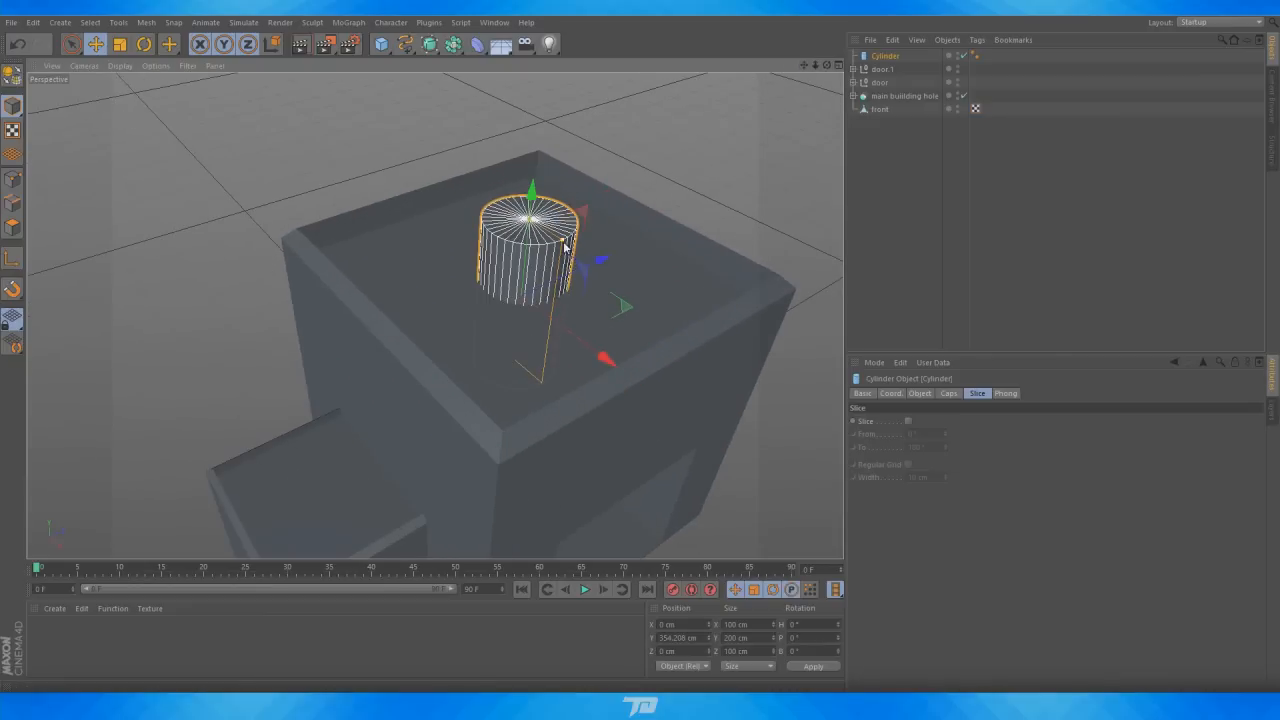
{"action": "left_click_drag", "start_coordinate": [565, 248], "coordinate": [690, 226]}
{"action": "left_click_drag", "start_coordinate": [708, 300], "coordinate": [794, 358]}
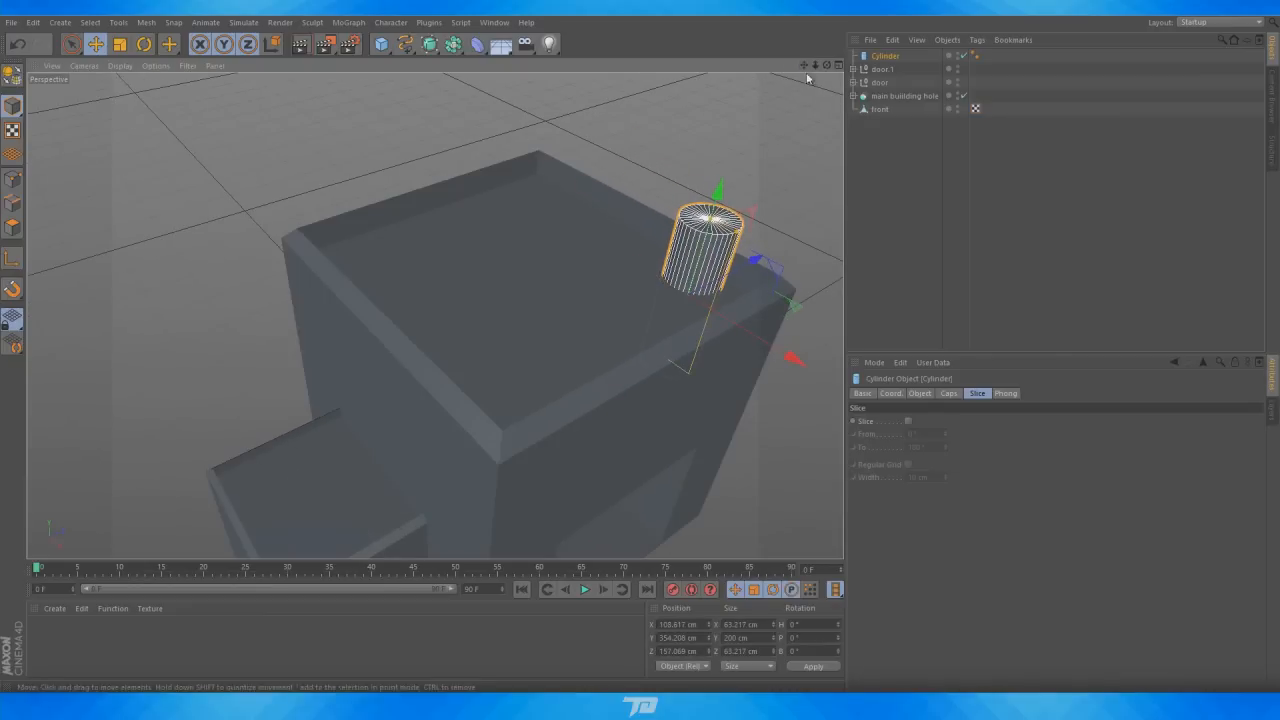
Reposition the cylinder toward the roof's corner at about X 135.6, Y 367.3, Z 157.1 cm
{"action": "mouse_move", "coordinate": [827, 65]}
{"action": "left_mouse_down"}
{"action": "mouse_move", "coordinate": [760, 75]}
{"action": "mouse_move", "coordinate": [790, 90]}
{"action": "mouse_move", "coordinate": [814, 82]}
{"action": "left_mouse_up"}
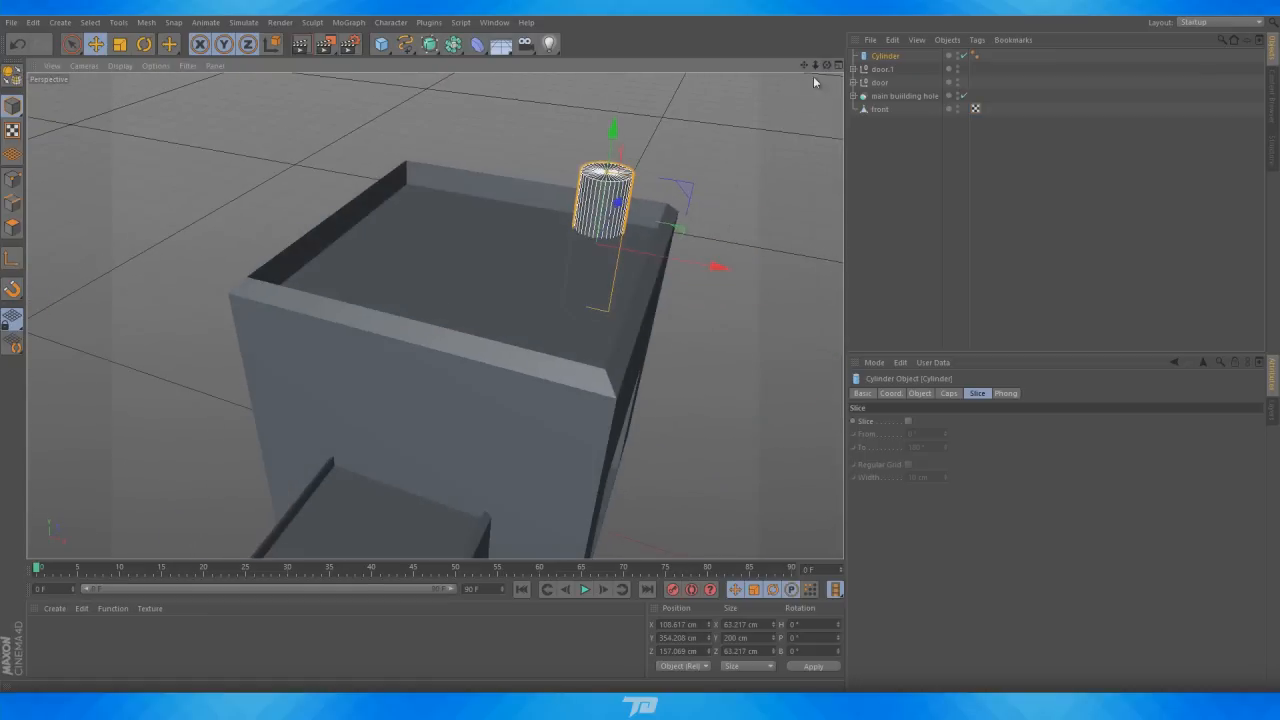
{"action": "left_click_drag", "start_coordinate": [613, 132], "coordinate": [614, 121]}
{"action": "left_click_drag", "start_coordinate": [679, 248], "coordinate": [703, 253]}
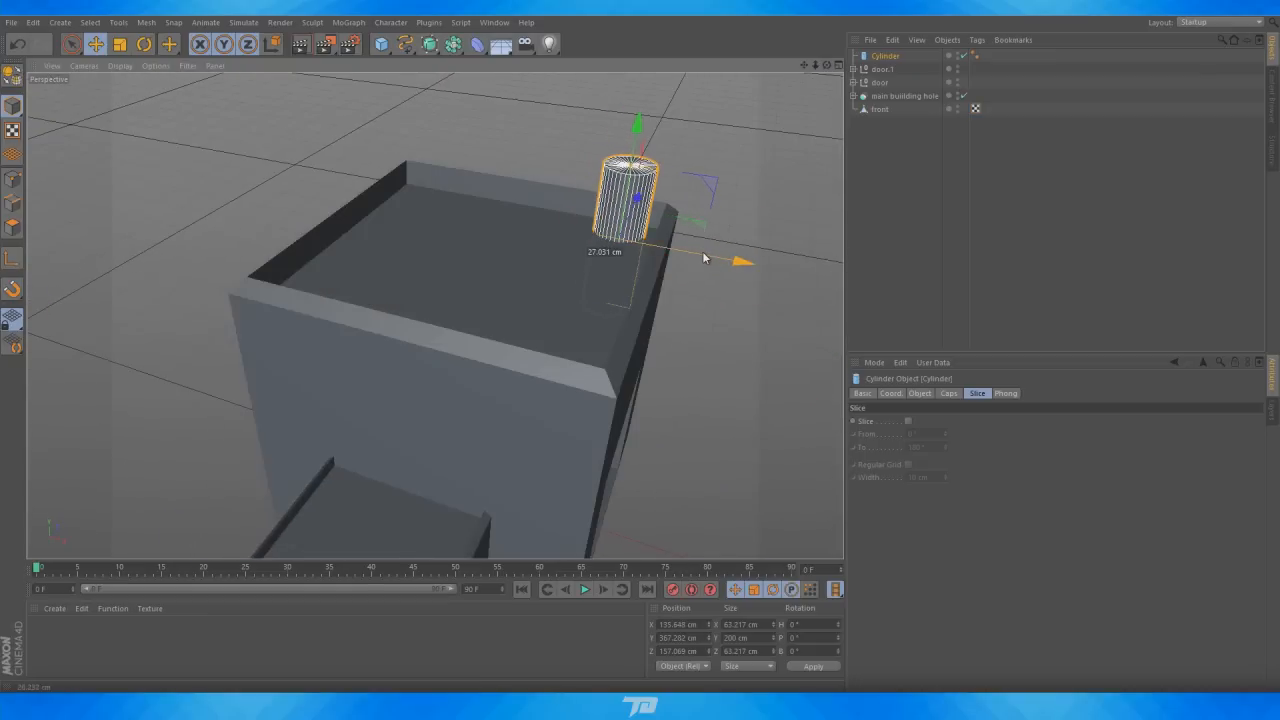
{"action": "scroll", "coordinate": [725, 135], "scroll_direction": "up", "scroll_amount": 6}
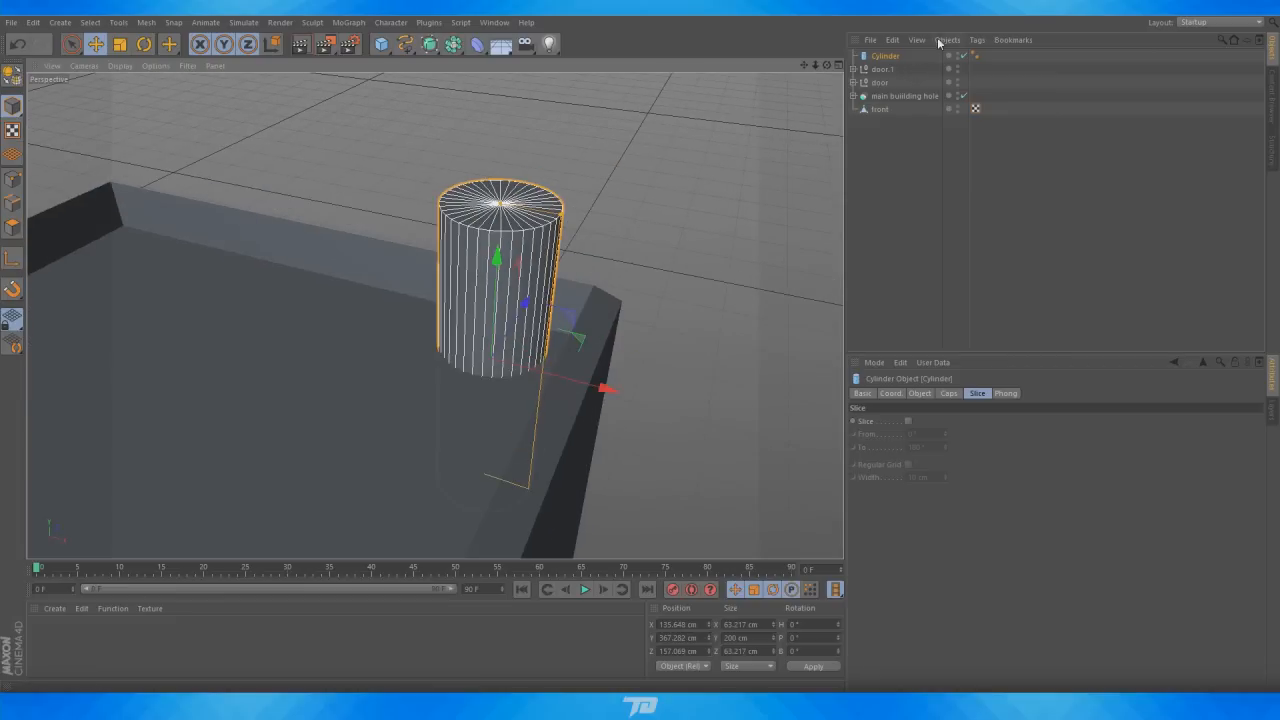
Make the cylinder editable and raise its top cap polygons to about 131 cm to lengthen it
{"action": "key", "text": "c"}
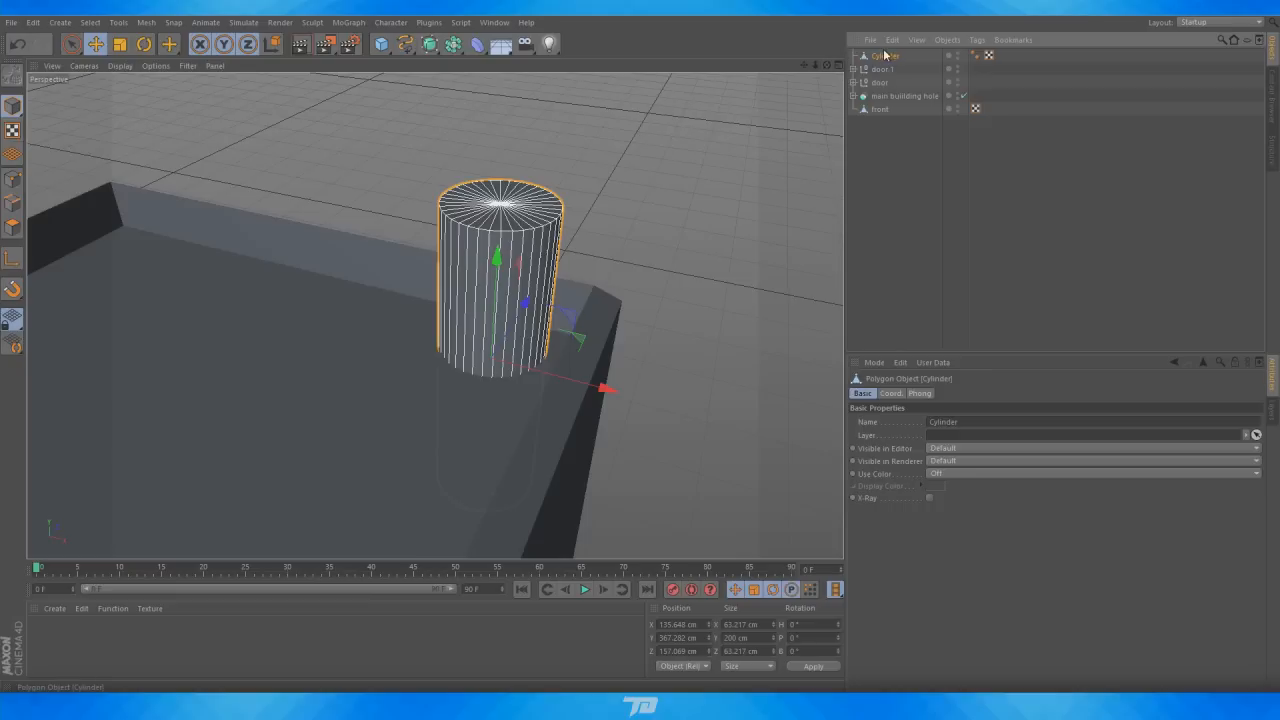
{"action": "left_click", "coordinate": [71, 43]}
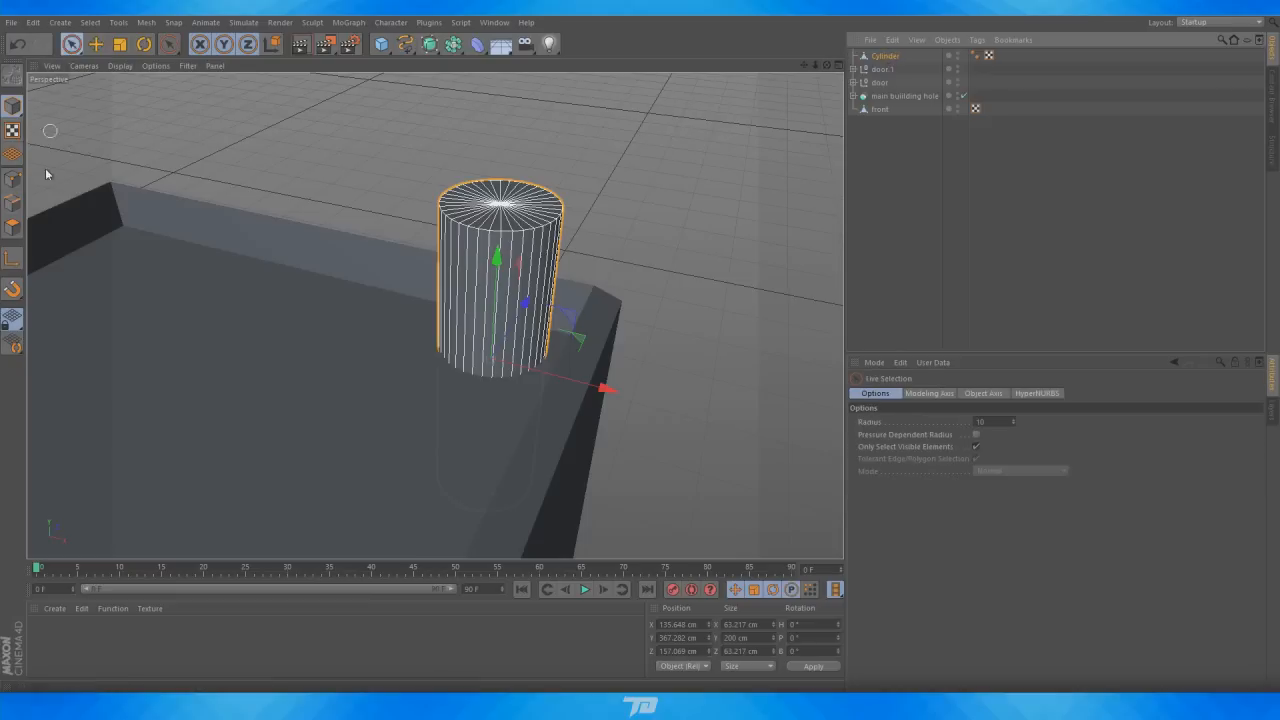
{"action": "left_click", "coordinate": [11, 234]}
{"action": "scroll", "coordinate": [448, 161], "scroll_direction": "up", "scroll_amount": 5}
{"action": "mouse_move", "coordinate": [510, 196]}
{"action": "left_mouse_down"}
{"action": "mouse_move", "coordinate": [543, 223]}
{"action": "mouse_move", "coordinate": [525, 264]}
{"action": "mouse_move", "coordinate": [510, 221]}
{"action": "left_mouse_up"}
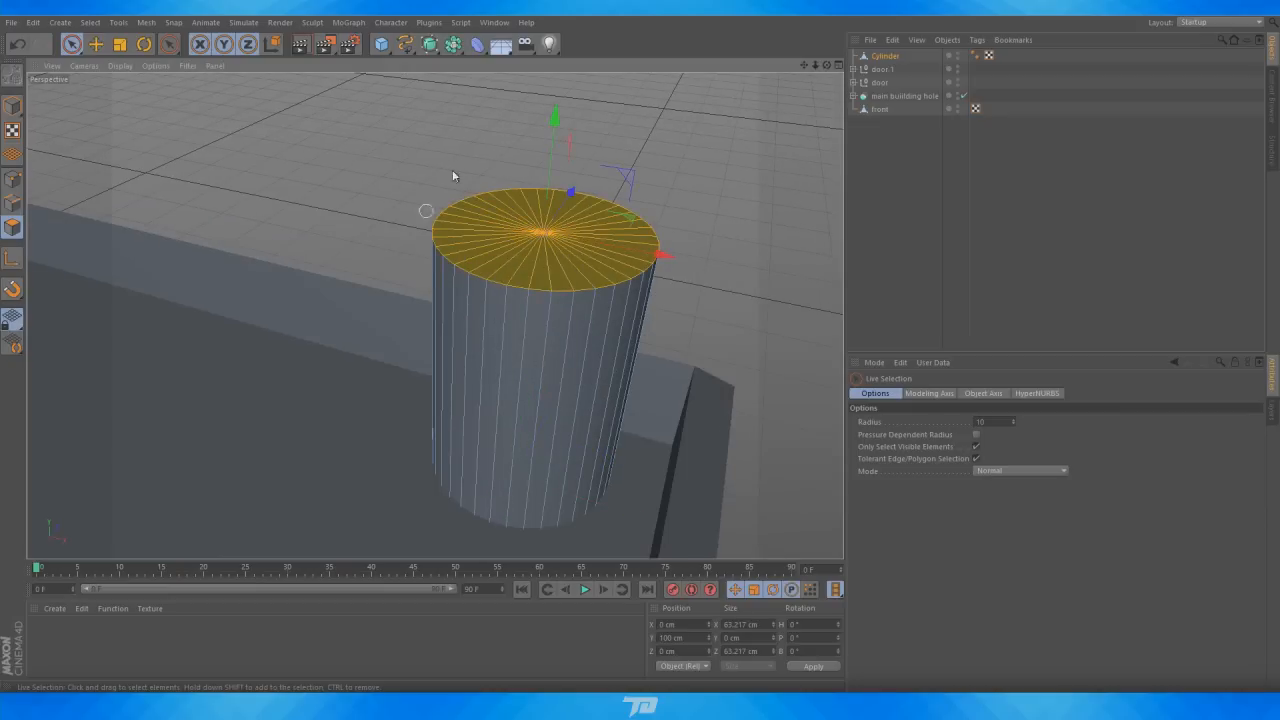
{"action": "left_click_drag", "start_coordinate": [806, 67], "coordinate": [779, 96]}
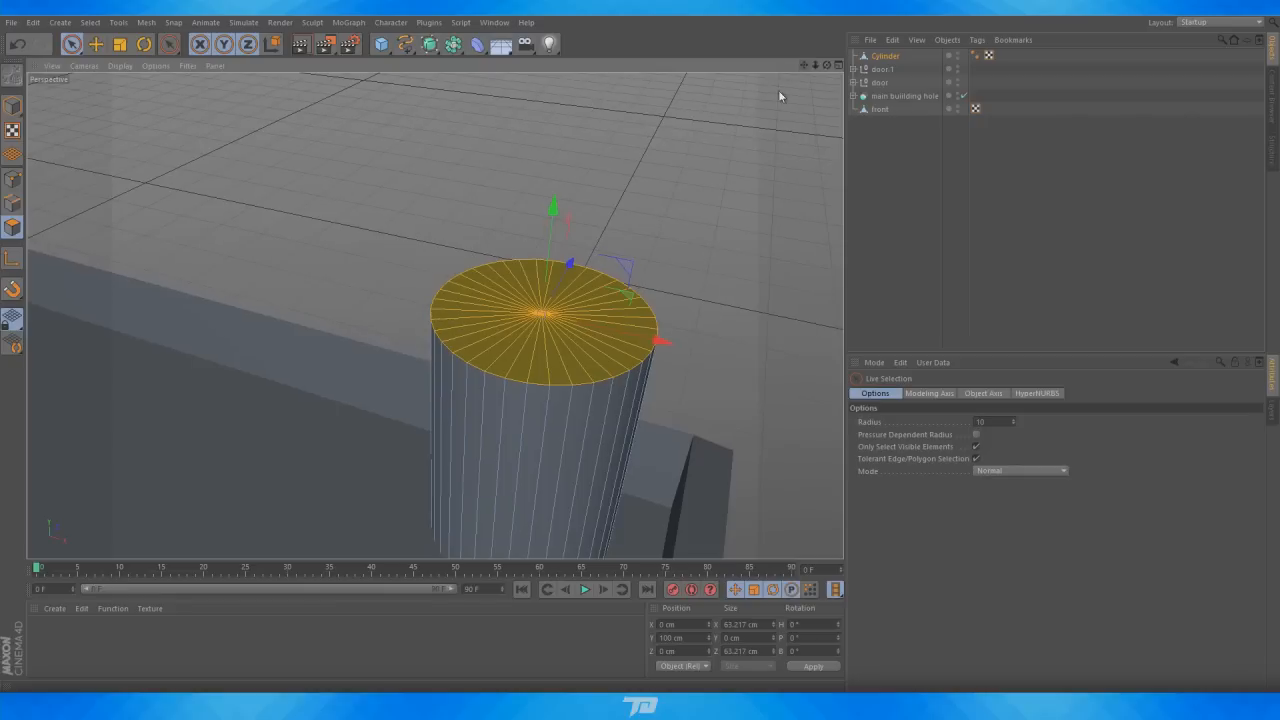
{"action": "left_click_drag", "start_coordinate": [556, 215], "coordinate": [565, 108]}
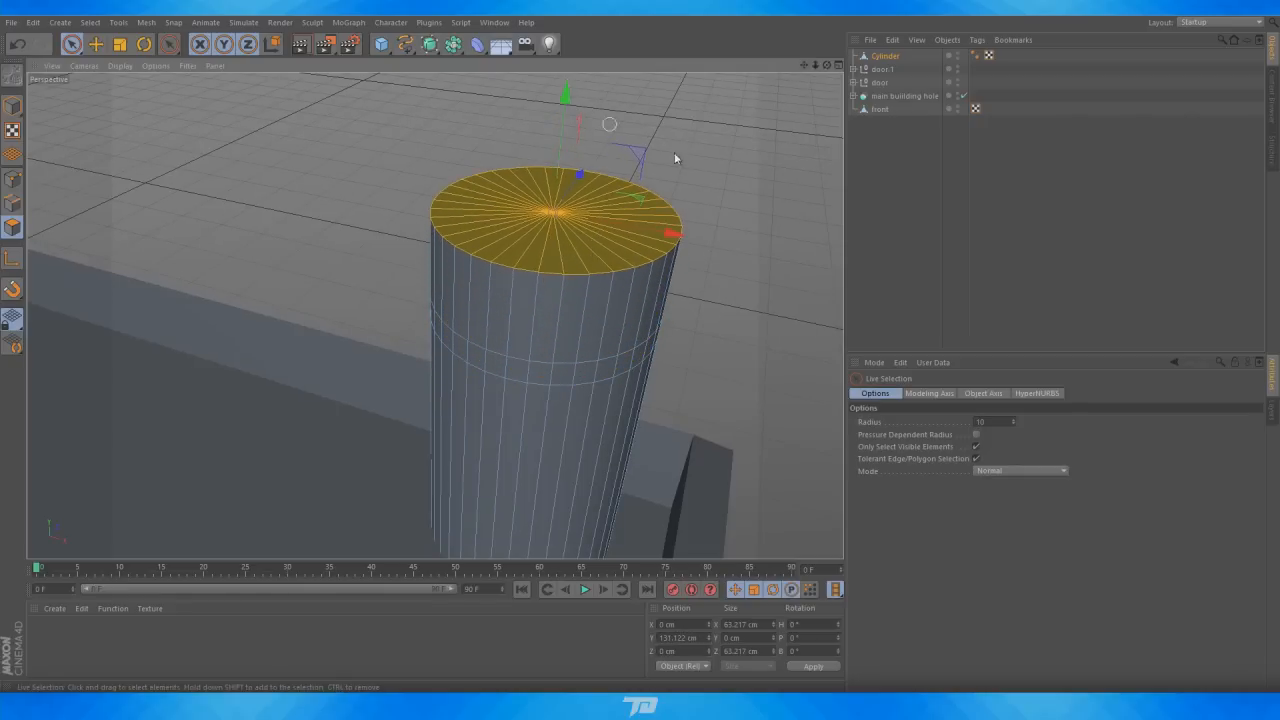
Select the ring of polygons above the cylinder's loop and extrude it slightly outward to form a band
{"action": "left_click", "coordinate": [893, 243]}
{"action": "scroll", "coordinate": [679, 332], "scroll_direction": "down", "scroll_amount": 4}
{"action": "left_click", "coordinate": [881, 57]}
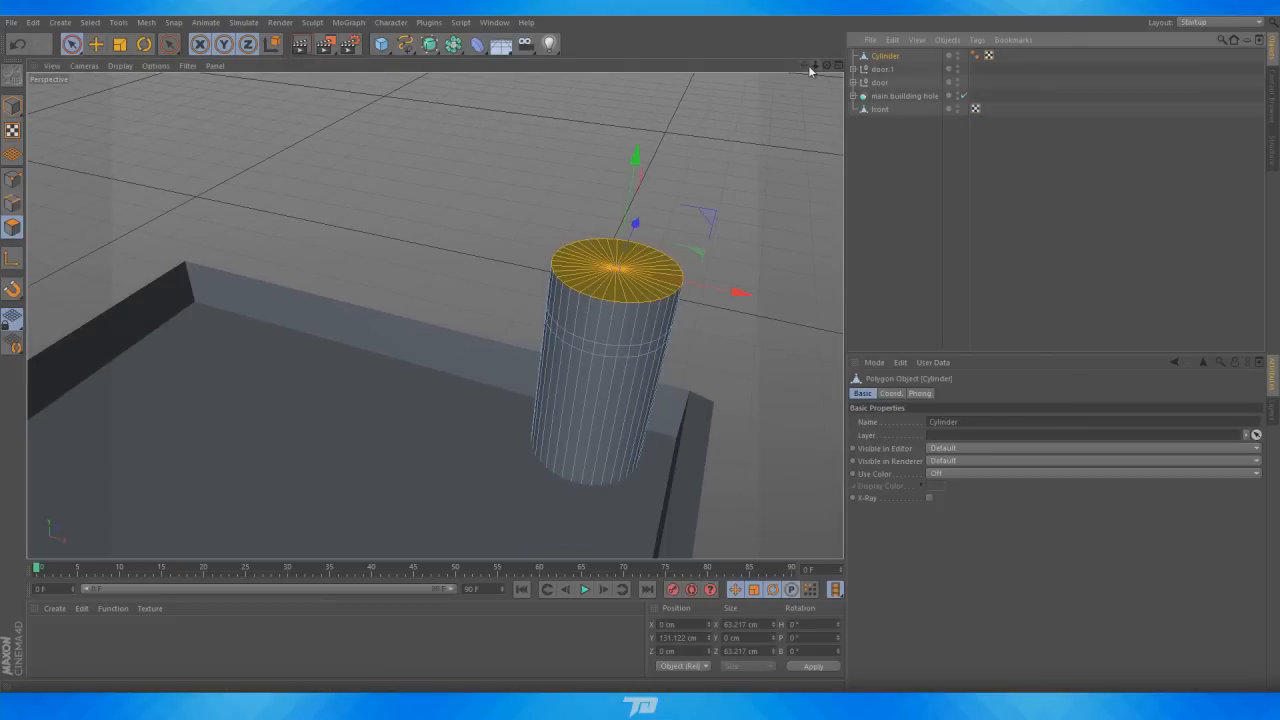
{"action": "left_click_drag", "start_coordinate": [806, 66], "coordinate": [760, 5]}
{"action": "scroll", "coordinate": [668, 300], "scroll_direction": "up", "scroll_amount": 4}
{"action": "scroll", "coordinate": [496, 209], "scroll_direction": "up", "scroll_amount": 1}
{"action": "left_click", "coordinate": [753, 170]}
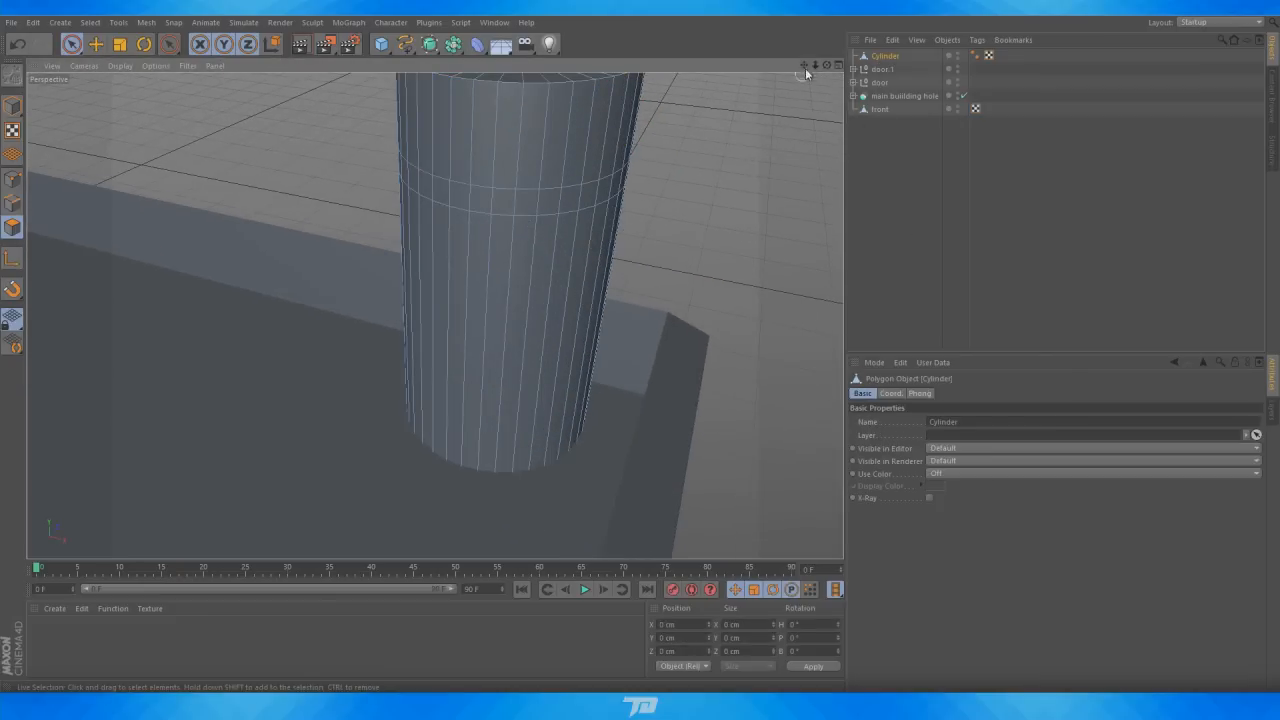
{"action": "left_click_drag", "start_coordinate": [805, 66], "coordinate": [812, 145]}
{"action": "scroll", "coordinate": [744, 232], "scroll_direction": "up", "scroll_amount": 3}
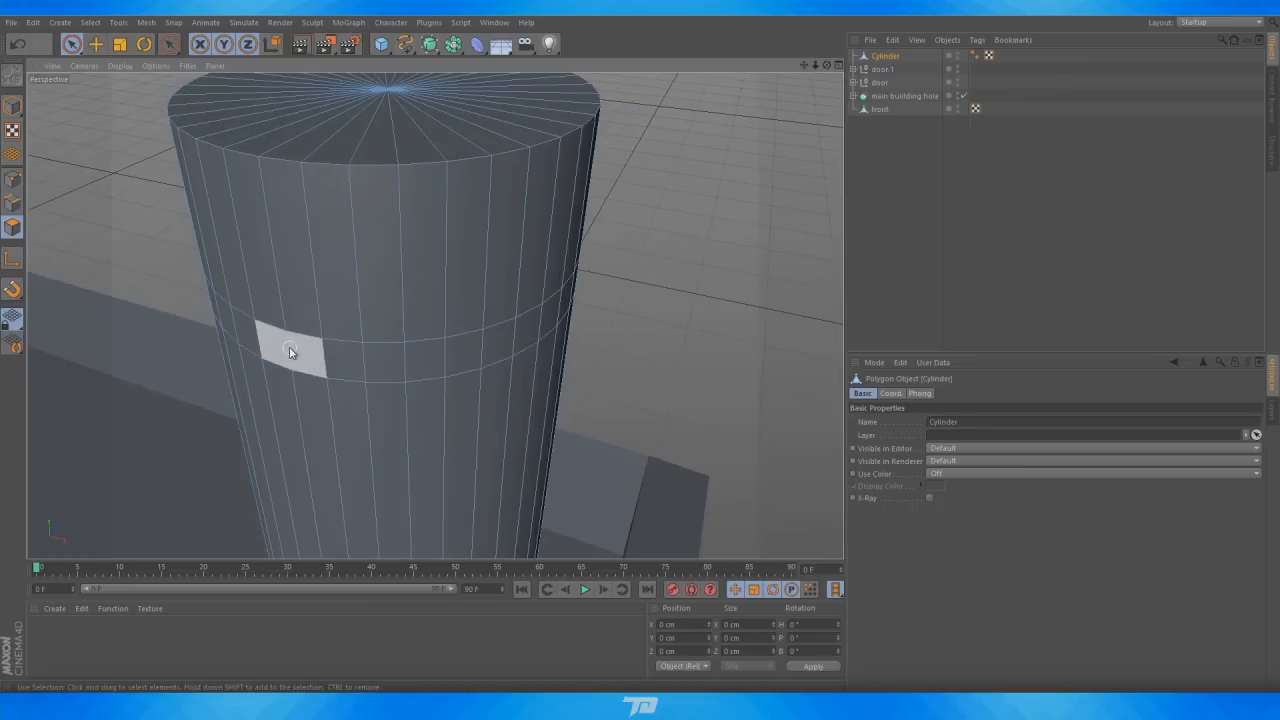
{"action": "left_click_drag", "start_coordinate": [290, 348], "coordinate": [348, 357]}
{"action": "left_click_drag", "start_coordinate": [464, 340], "coordinate": [496, 338]}
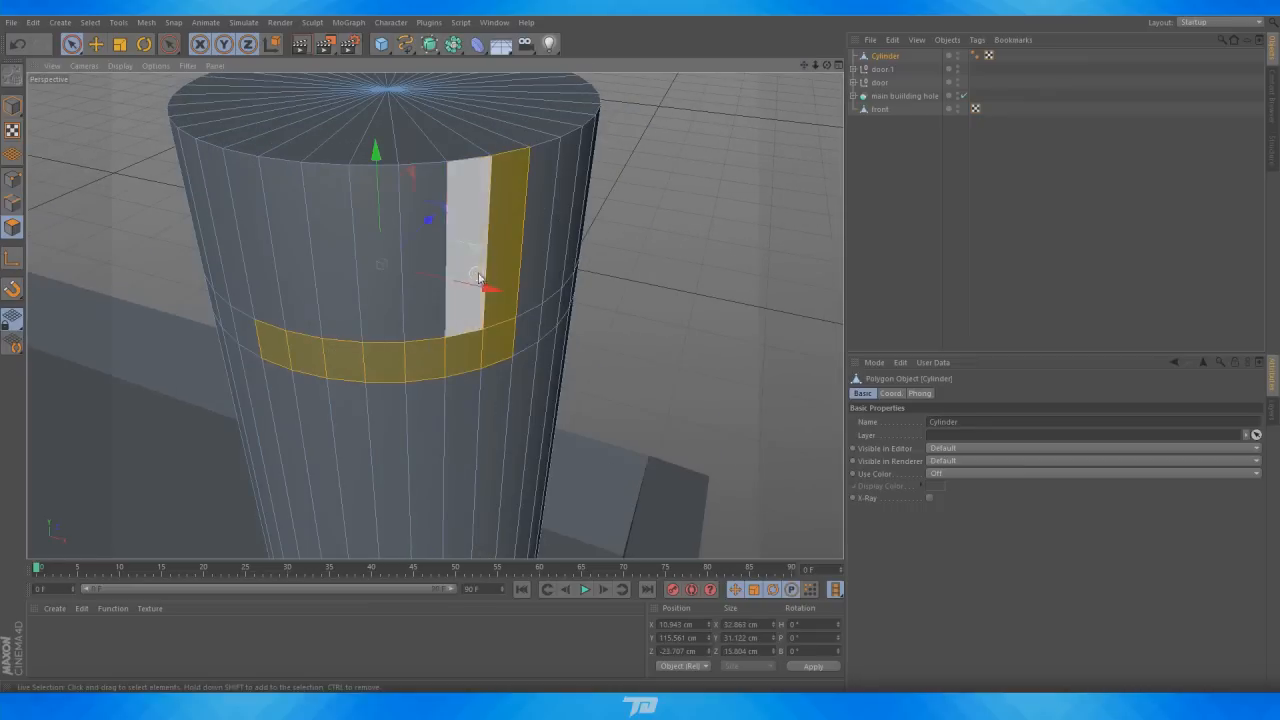
{"action": "left_click_drag", "start_coordinate": [480, 275], "coordinate": [530, 250], "text": "ctrl"}
{"action": "left_click_drag", "start_coordinate": [827, 65], "coordinate": [745, 25]}
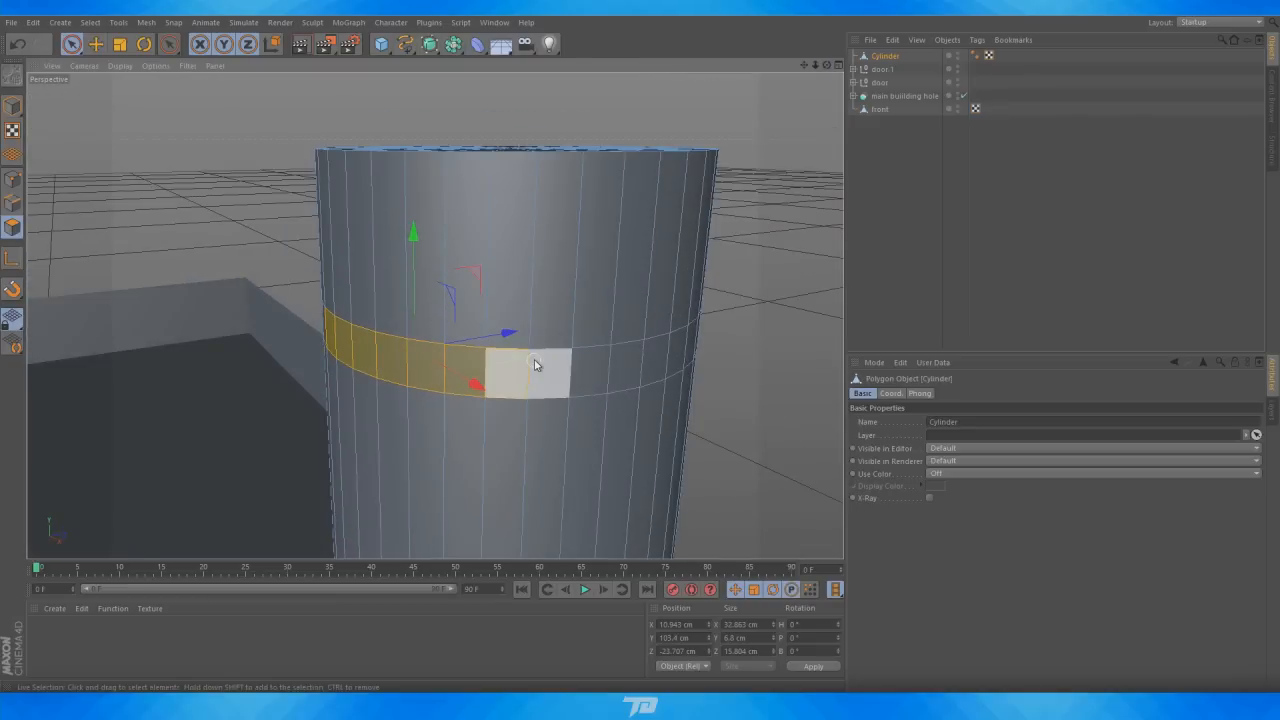
{"action": "left_click_drag", "start_coordinate": [640, 343], "coordinate": [648, 165]}
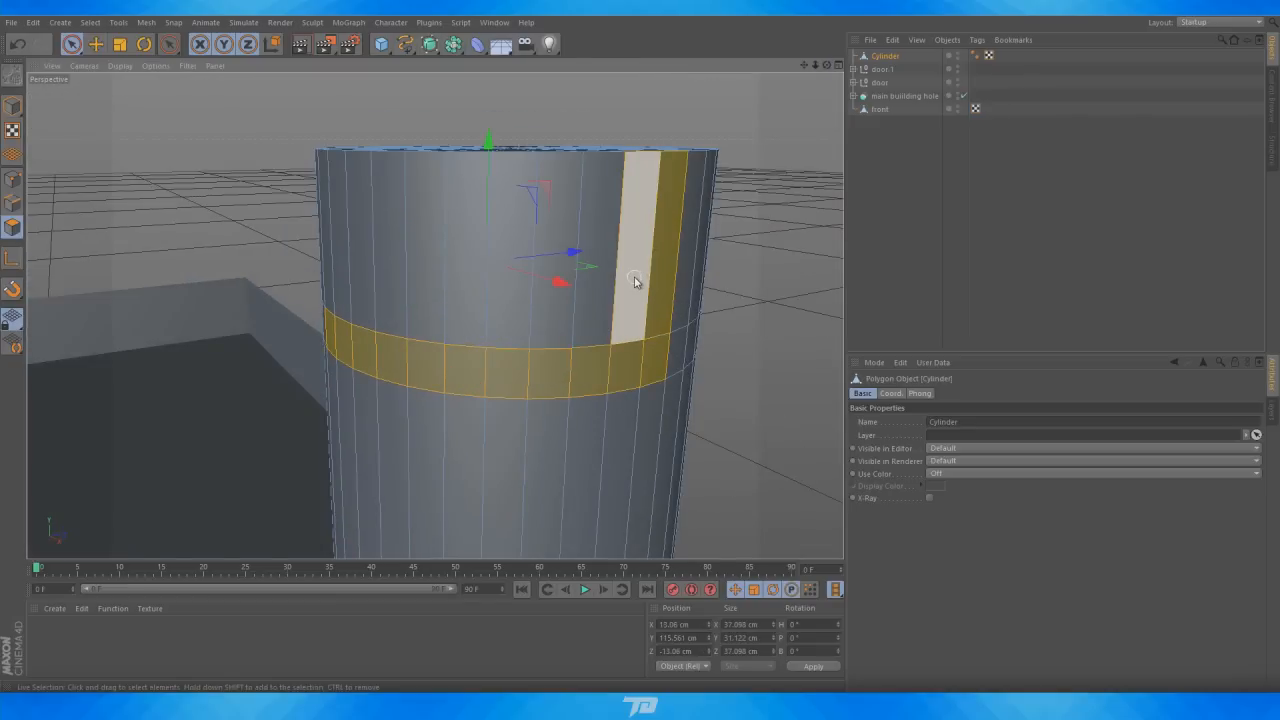
{"action": "left_click", "coordinate": [666, 277], "text": "ctrl"}
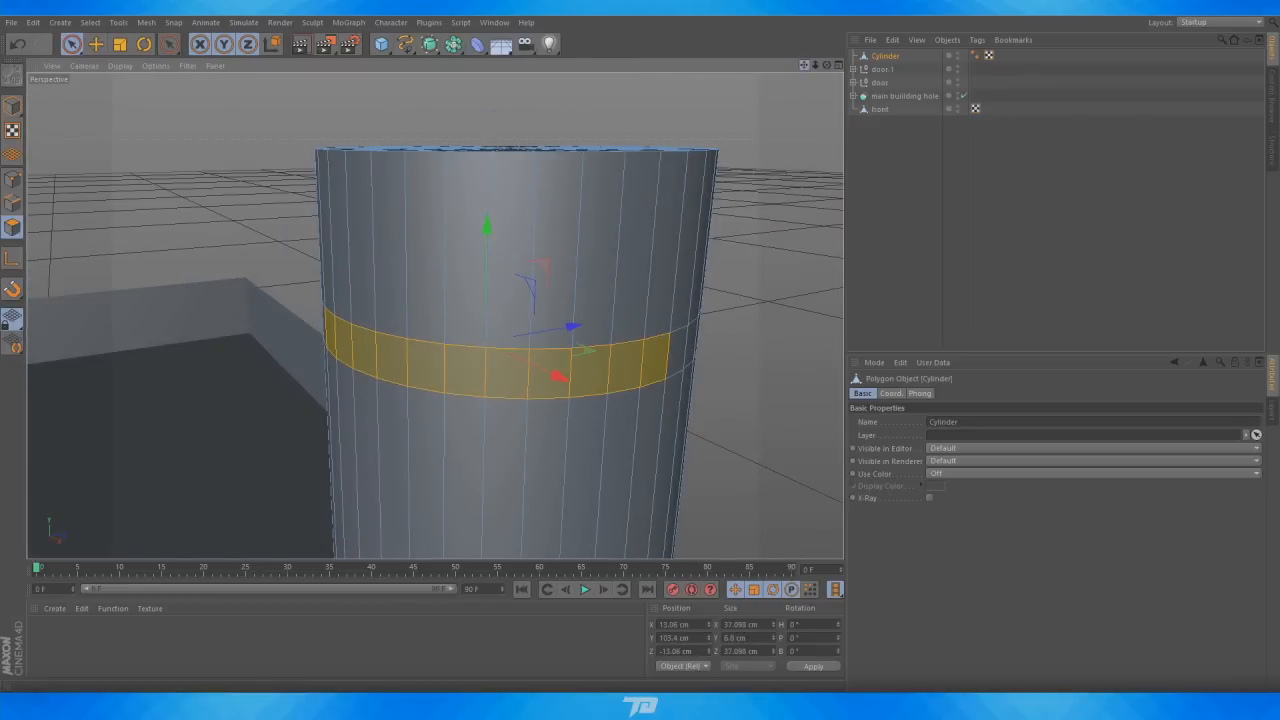
{"action": "left_click_drag", "start_coordinate": [805, 65], "coordinate": [856, 113]}
{"action": "left_click_drag", "start_coordinate": [822, 65], "coordinate": [434, 316]}
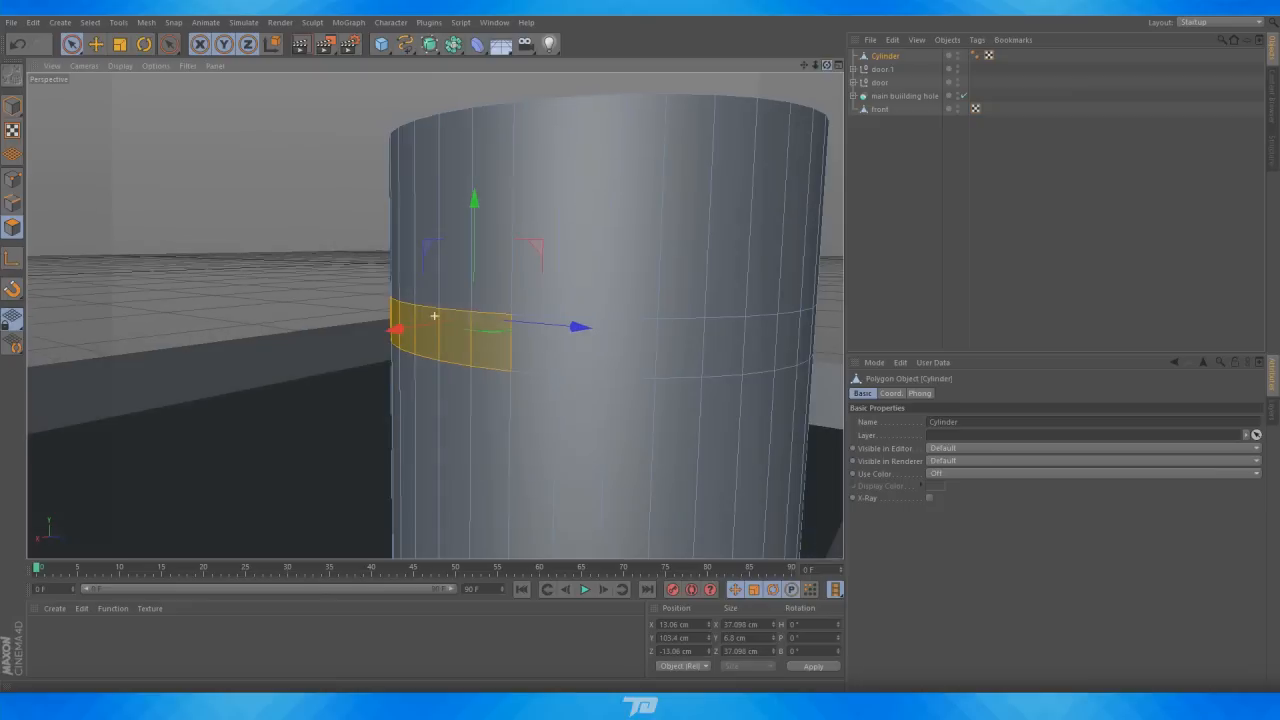
{"action": "left_click_drag", "start_coordinate": [806, 69], "coordinate": [706, 48]}
{"action": "left_click_drag", "start_coordinate": [393, 323], "coordinate": [698, 308], "text": "shift"}
{"action": "mouse_move", "coordinate": [806, 66]}
{"action": "left_mouse_down"}
{"action": "mouse_move", "coordinate": [490, 388]}
{"action": "mouse_move", "coordinate": [800, 378]}
{"action": "left_mouse_up"}
{"action": "left_click_drag", "start_coordinate": [803, 66], "coordinate": [757, 92]}
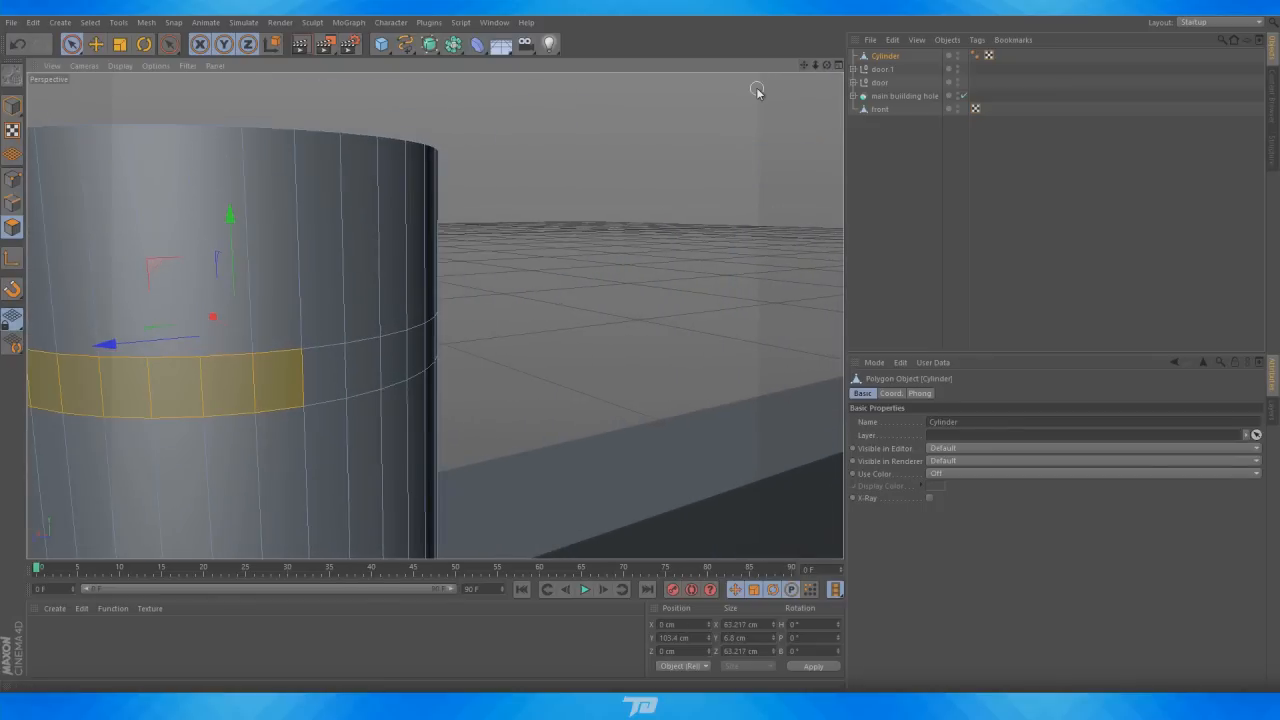
{"action": "left_click_drag", "start_coordinate": [825, 66], "coordinate": [794, 103]}
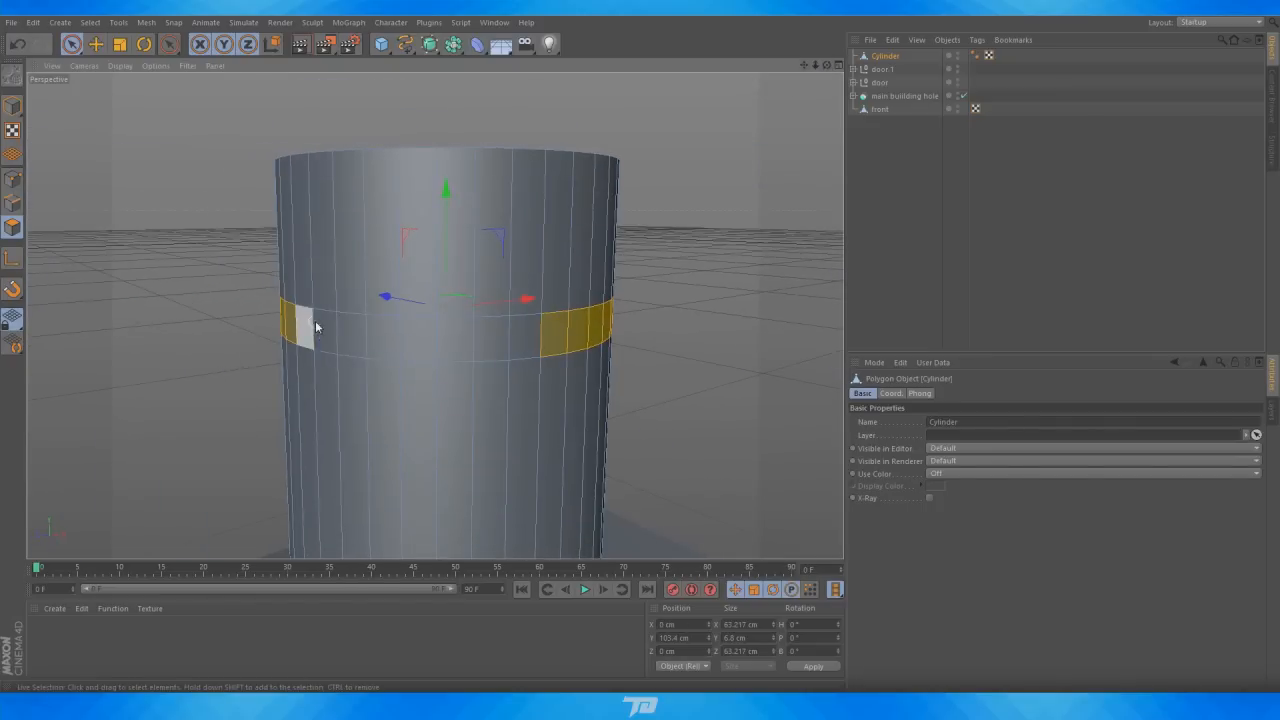
{"action": "mouse_move", "coordinate": [315, 327]}
{"action": "left_mouse_down"}
{"action": "mouse_move", "coordinate": [303, 326]}
{"action": "mouse_move", "coordinate": [492, 338]}
{"action": "left_mouse_up"}
{"action": "scroll", "coordinate": [508, 294], "scroll_direction": "down", "scroll_amount": 3}
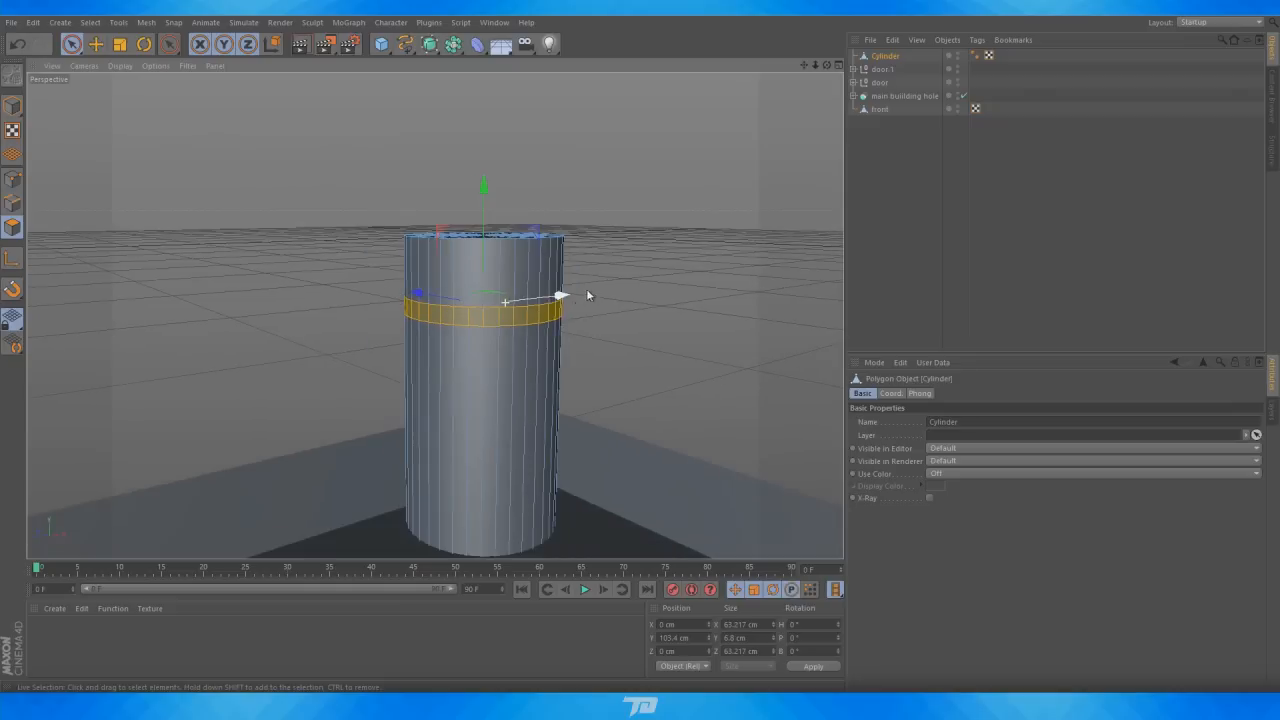
{"action": "scroll", "coordinate": [443, 334], "scroll_direction": "up", "scroll_amount": 4}
{"action": "right_click", "coordinate": [517, 312]}
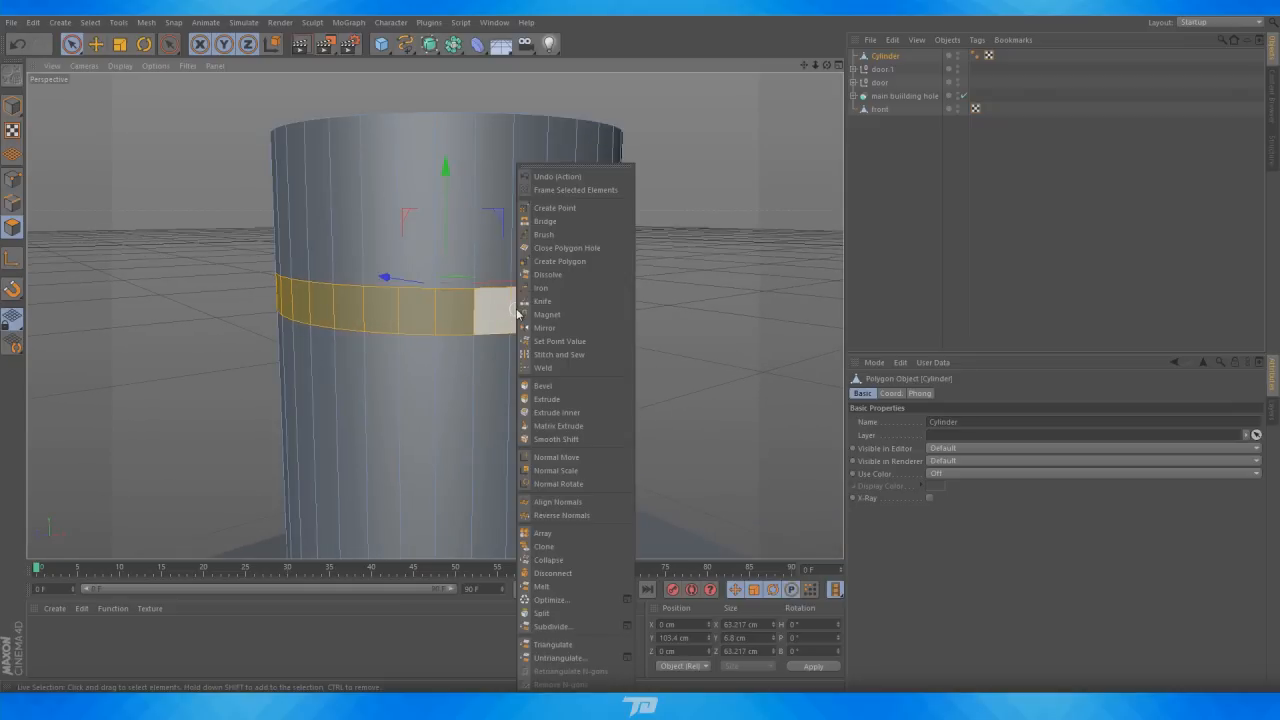
{"action": "left_click", "coordinate": [570, 388]}
{"action": "left_click_drag", "start_coordinate": [519, 314], "coordinate": [545, 314]}
{"action": "left_click", "coordinate": [882, 277]}
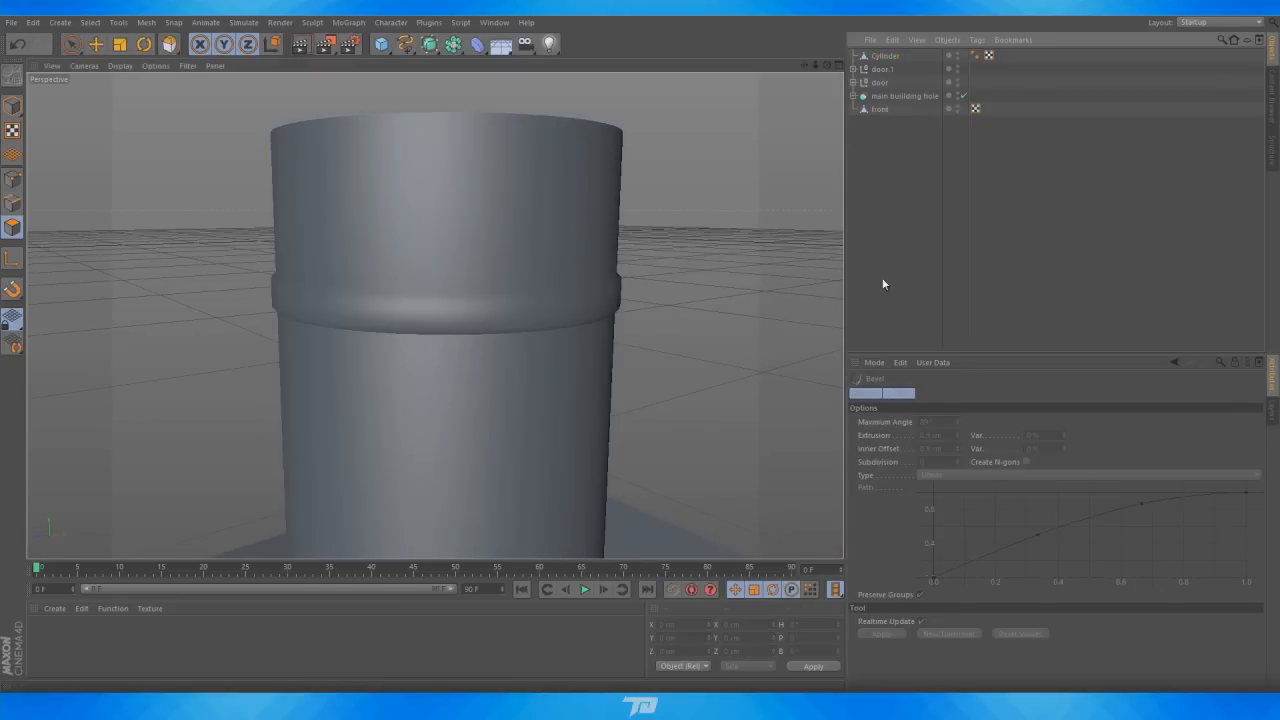
{"action": "scroll", "coordinate": [530, 262], "scroll_direction": "down", "scroll_amount": 6}
{"action": "left_click_drag", "start_coordinate": [829, 67], "coordinate": [495, 200]}
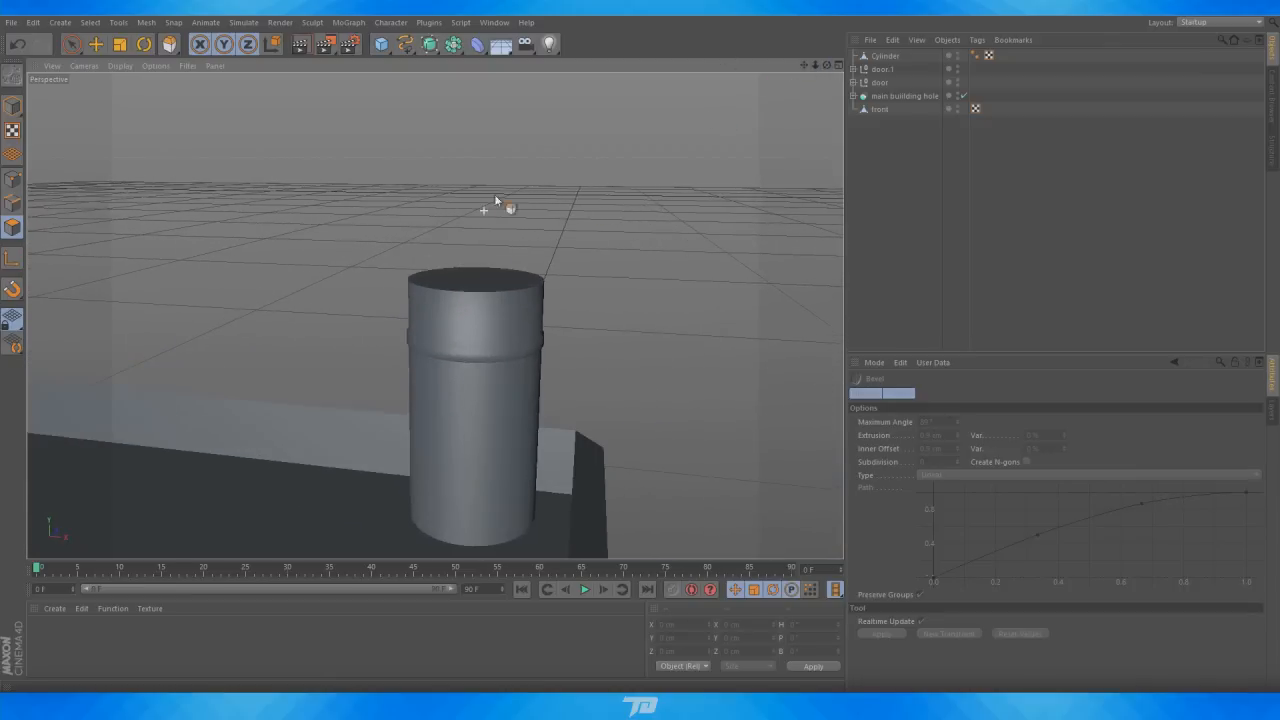
{"action": "left_click", "coordinate": [886, 57]}
{"action": "scroll", "coordinate": [716, 162], "scroll_direction": "down", "scroll_amount": 3}
{"action": "scroll", "coordinate": [830, 72], "scroll_direction": "up", "scroll_amount": 2}
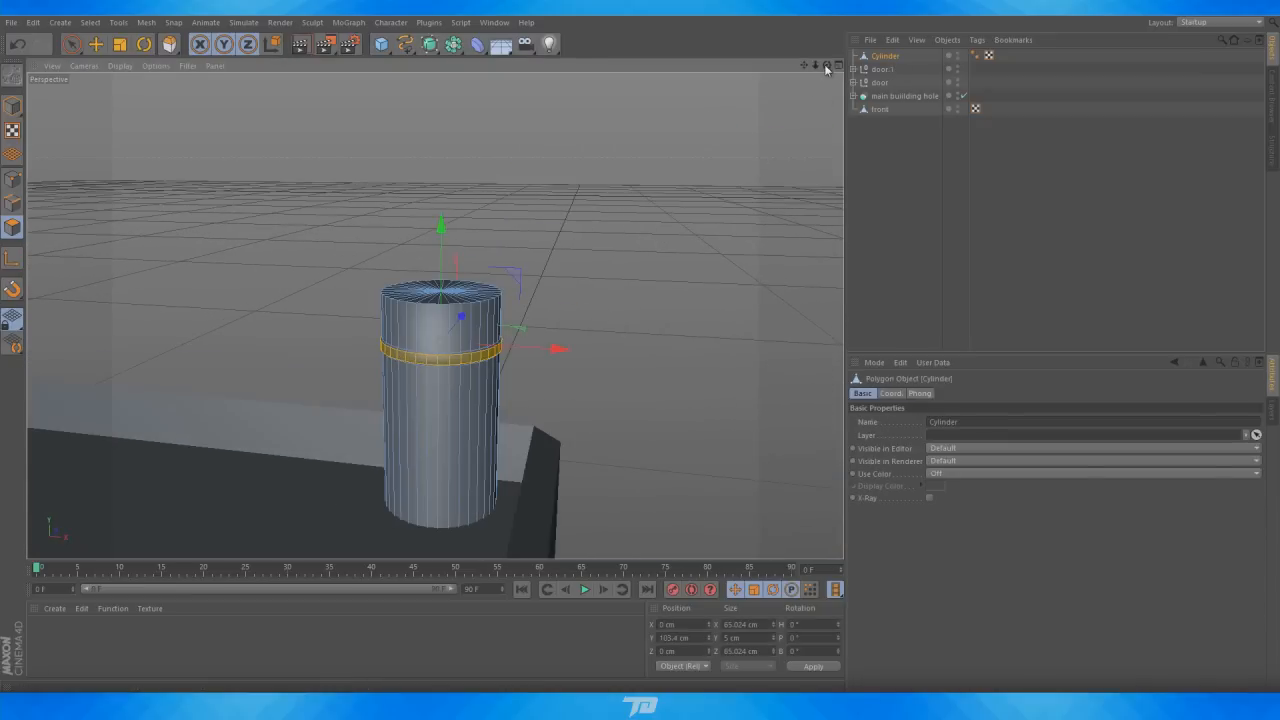
Select the cylinder's top cap polygons and bevel them inward about 5.7 cm to inset a rim
{"action": "left_click_drag", "start_coordinate": [827, 67], "coordinate": [434, 315]}
{"action": "left_click", "coordinate": [556, 214]}
{"action": "scroll", "coordinate": [229, 311], "scroll_direction": "up", "scroll_amount": 3}
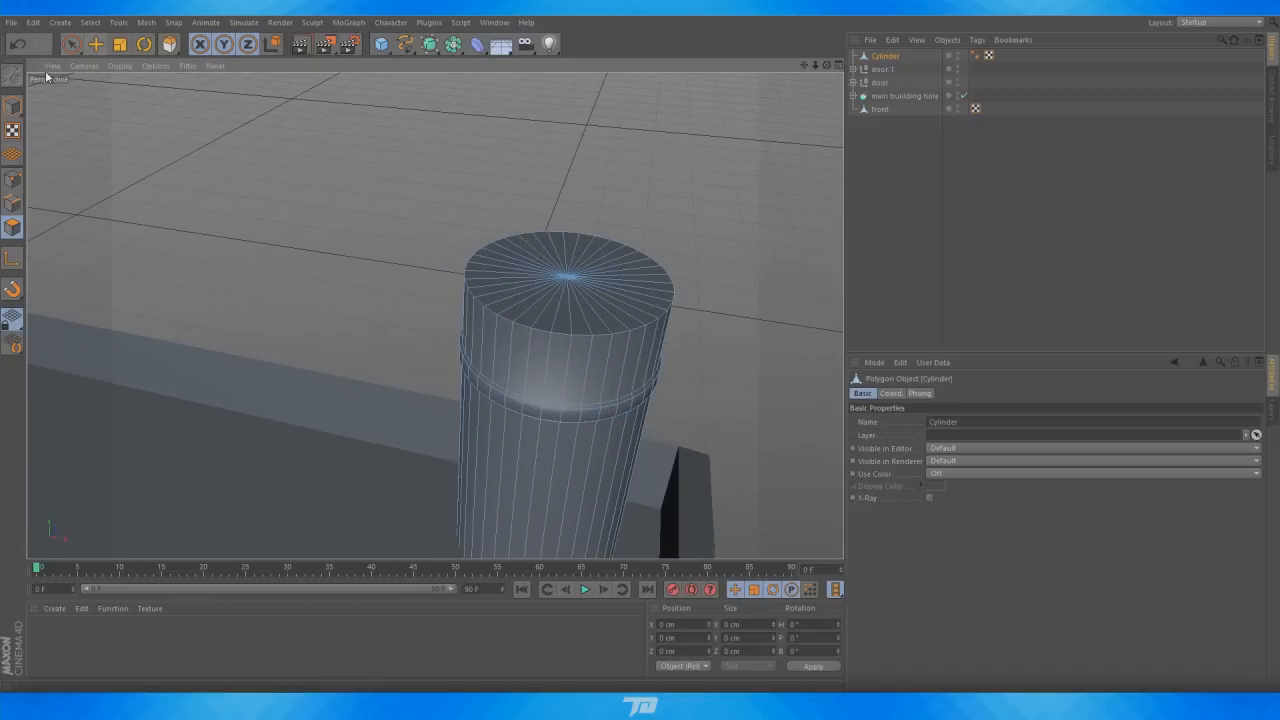
{"action": "left_click", "coordinate": [71, 45]}
{"action": "mouse_move", "coordinate": [482, 262]}
{"action": "left_mouse_down"}
{"action": "mouse_move", "coordinate": [545, 266]}
{"action": "mouse_move", "coordinate": [517, 277]}
{"action": "mouse_move", "coordinate": [577, 290]}
{"action": "left_mouse_up"}
{"action": "right_click", "coordinate": [605, 305]}
{"action": "left_click", "coordinate": [643, 388]}
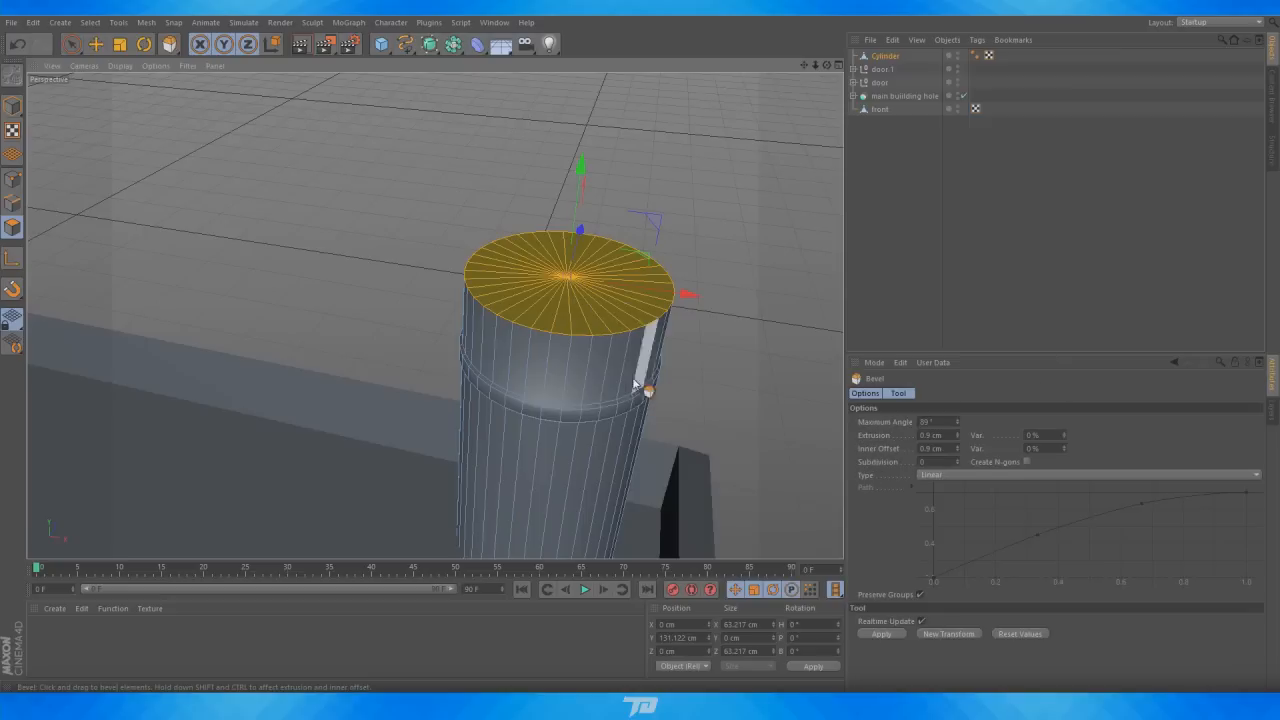
{"action": "left_click_drag", "start_coordinate": [330, 190], "coordinate": [380, 189]}
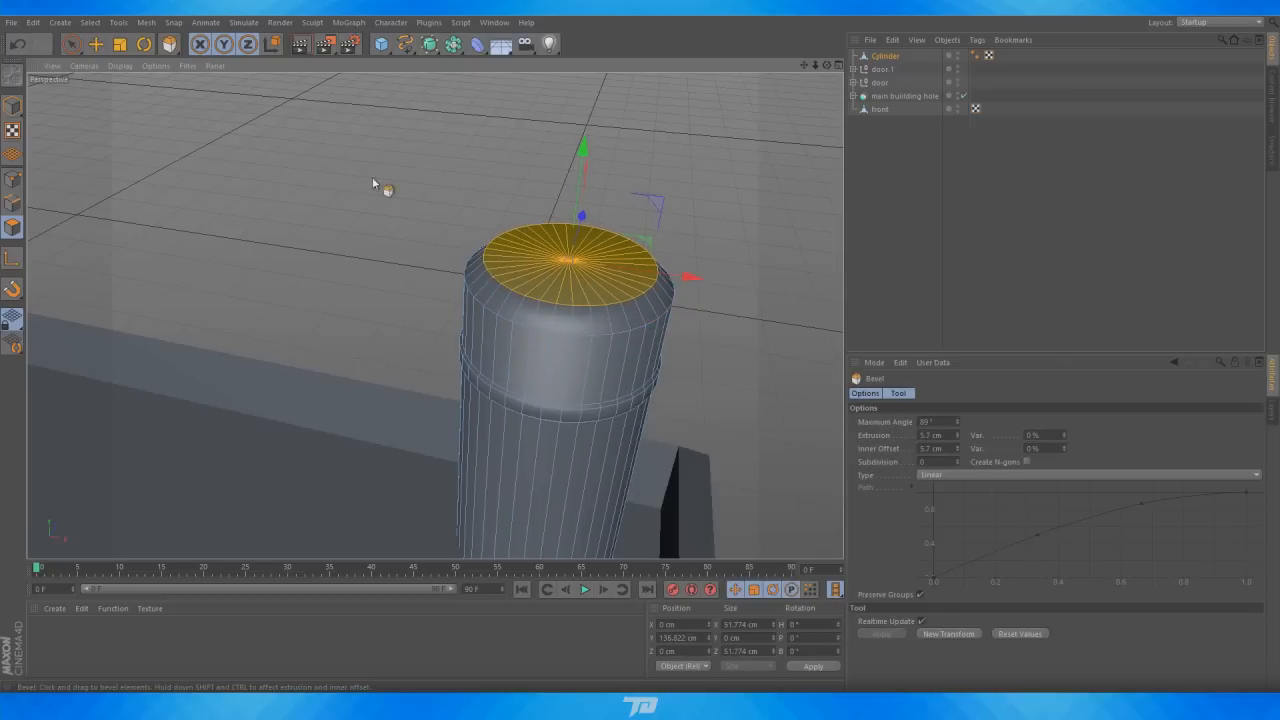
Push the inset top cap down inside the cylinder to about Y 92 cm to hollow the chimney opening
{"action": "left_click", "coordinate": [95, 44]}
{"action": "left_click_drag", "start_coordinate": [585, 140], "coordinate": [572, 272]}
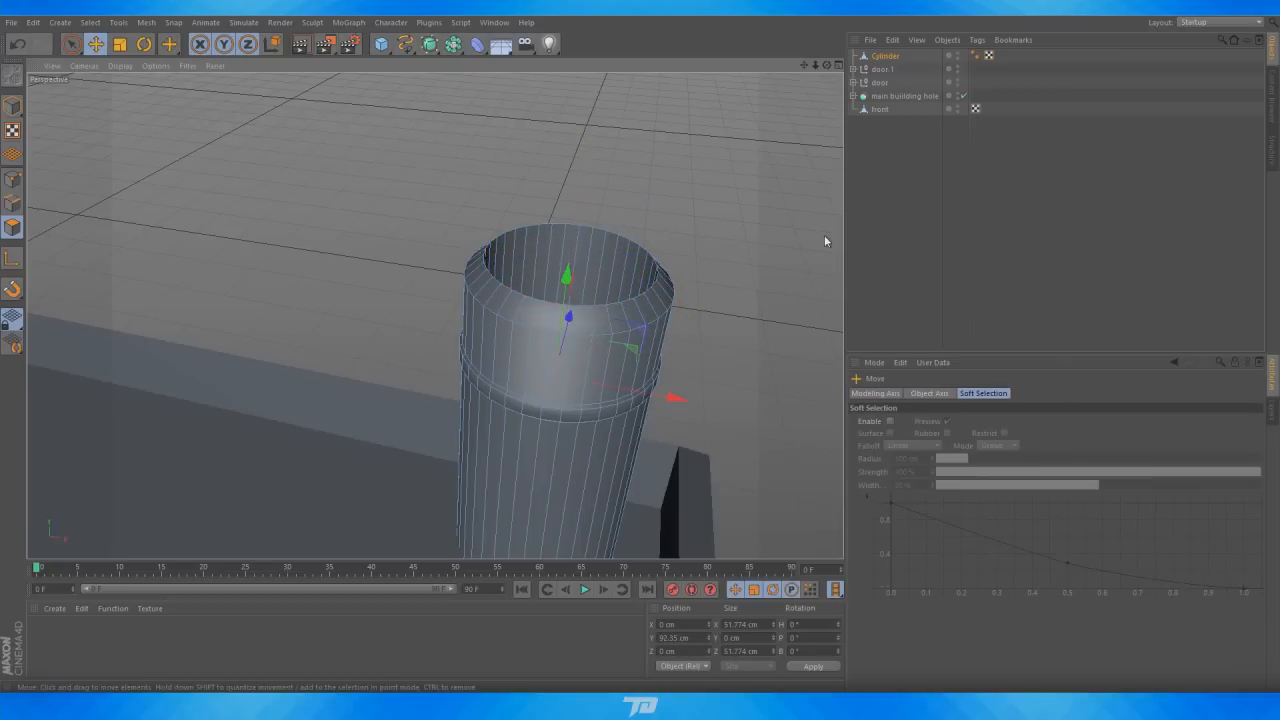
{"action": "left_click", "coordinate": [729, 241]}
{"action": "scroll", "coordinate": [737, 237], "scroll_direction": "down", "scroll_amount": 3}
{"action": "left_click_drag", "start_coordinate": [828, 65], "coordinate": [800, 161]}
{"action": "mouse_move", "coordinate": [836, 63]}
{"action": "left_mouse_down"}
{"action": "mouse_move", "coordinate": [826, 50]}
{"action": "mouse_move", "coordinate": [812, 58]}
{"action": "left_mouse_up"}
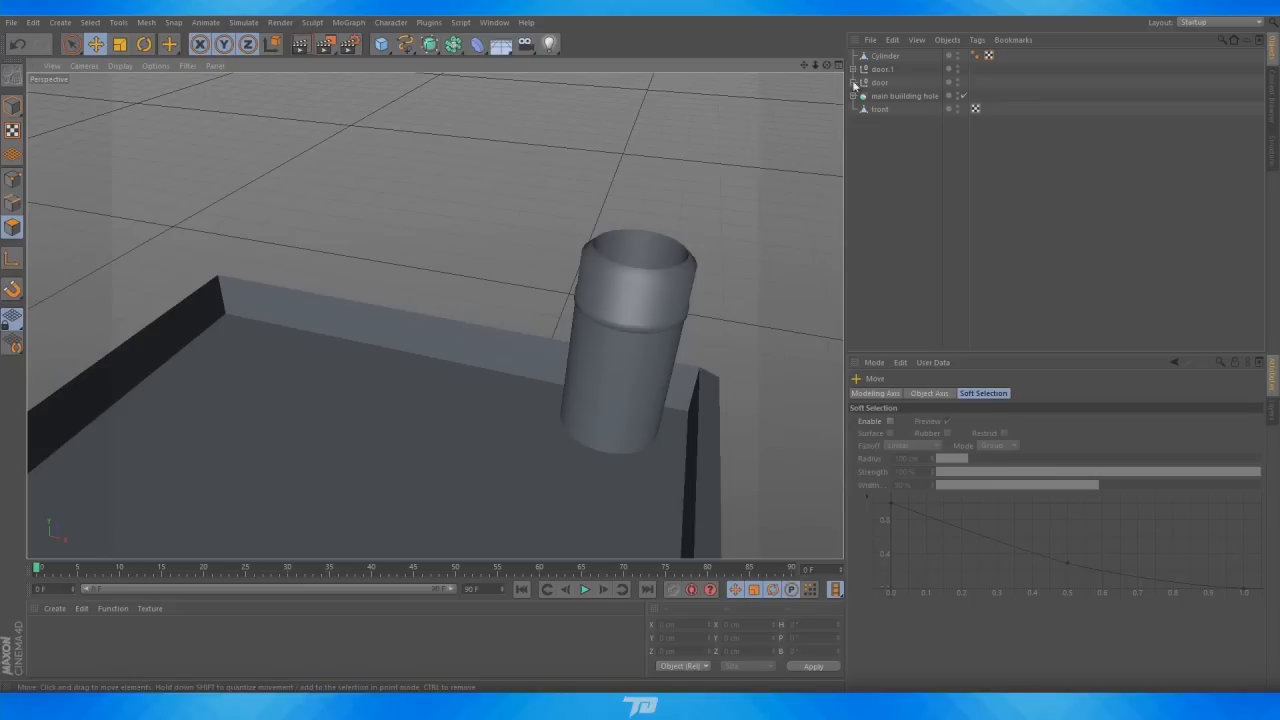
Duplicate the chimney cylinder and move the copy beside the original on the roof
{"action": "left_click", "coordinate": [887, 56]}
{"action": "left_click_drag", "start_coordinate": [893, 54], "coordinate": [889, 52], "text": "ctrl"}
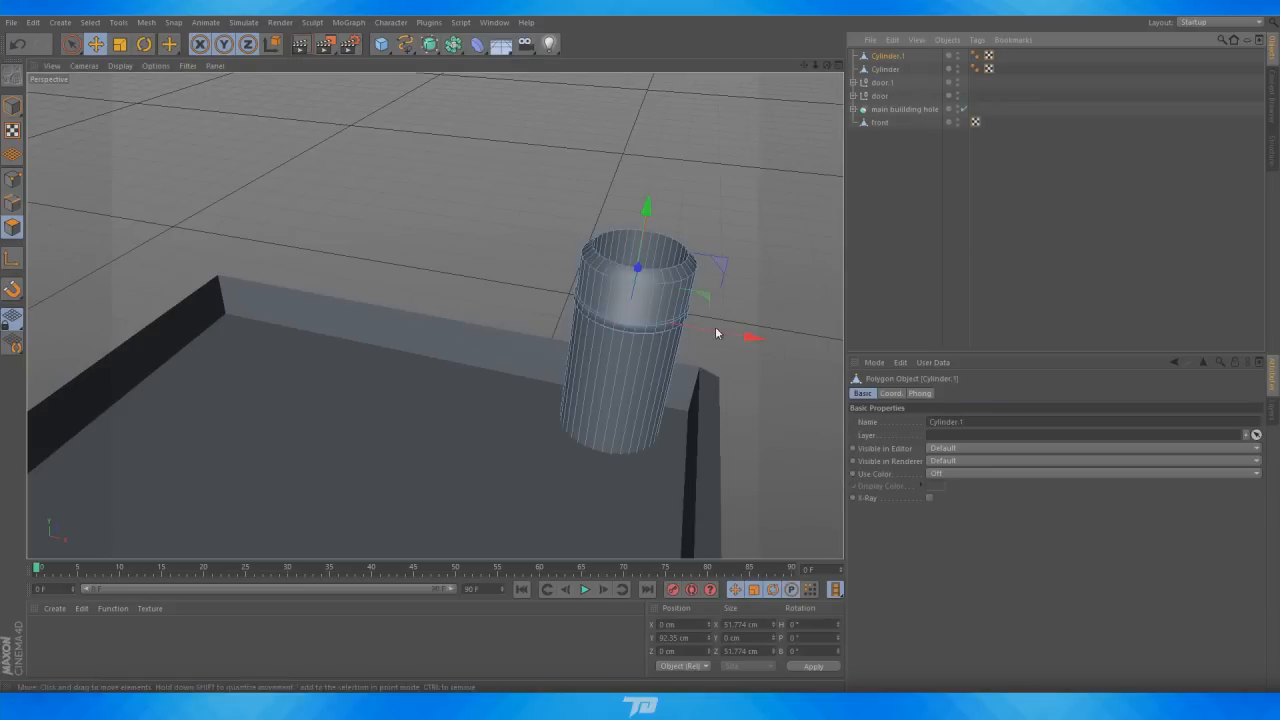
{"action": "left_click_drag", "start_coordinate": [749, 337], "coordinate": [755, 268]}
{"action": "key", "text": "ctrl+z"}
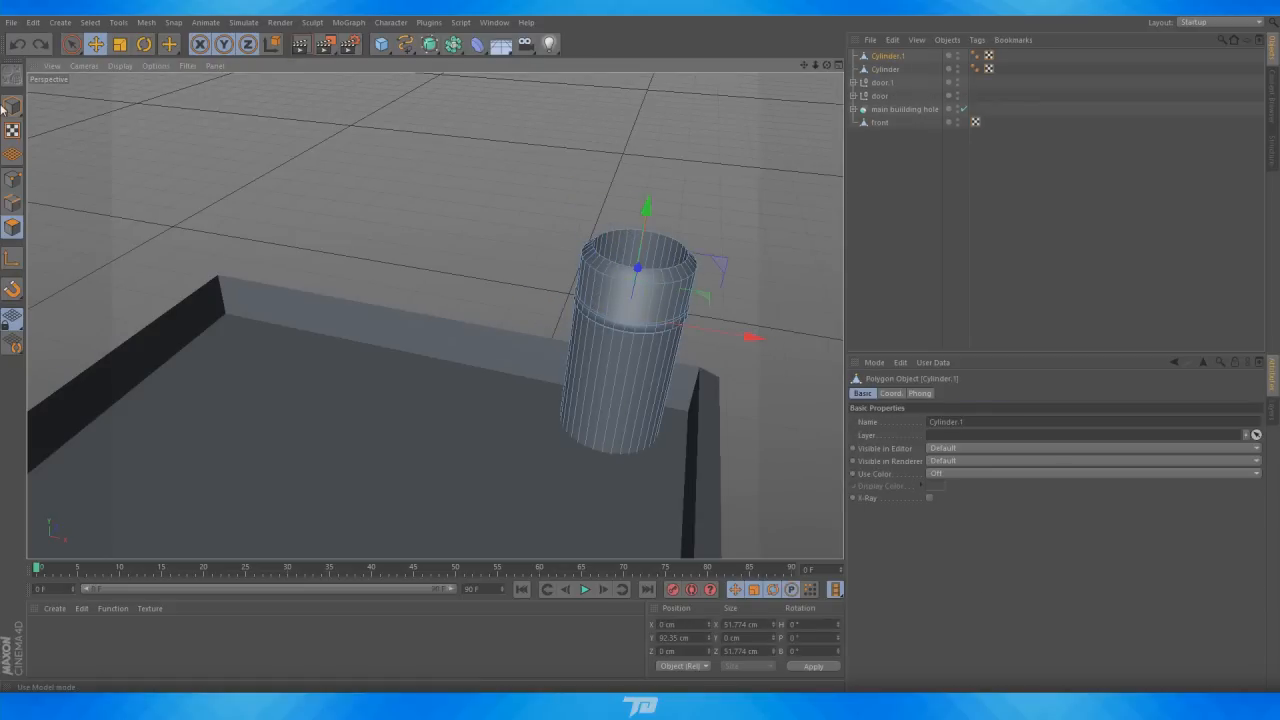
{"action": "left_click_drag", "start_coordinate": [732, 462], "coordinate": [582, 432]}
Rename the original cylinder as pipe
{"action": "left_click", "coordinate": [886, 69]}
{"action": "double_click", "coordinate": [887, 70]}
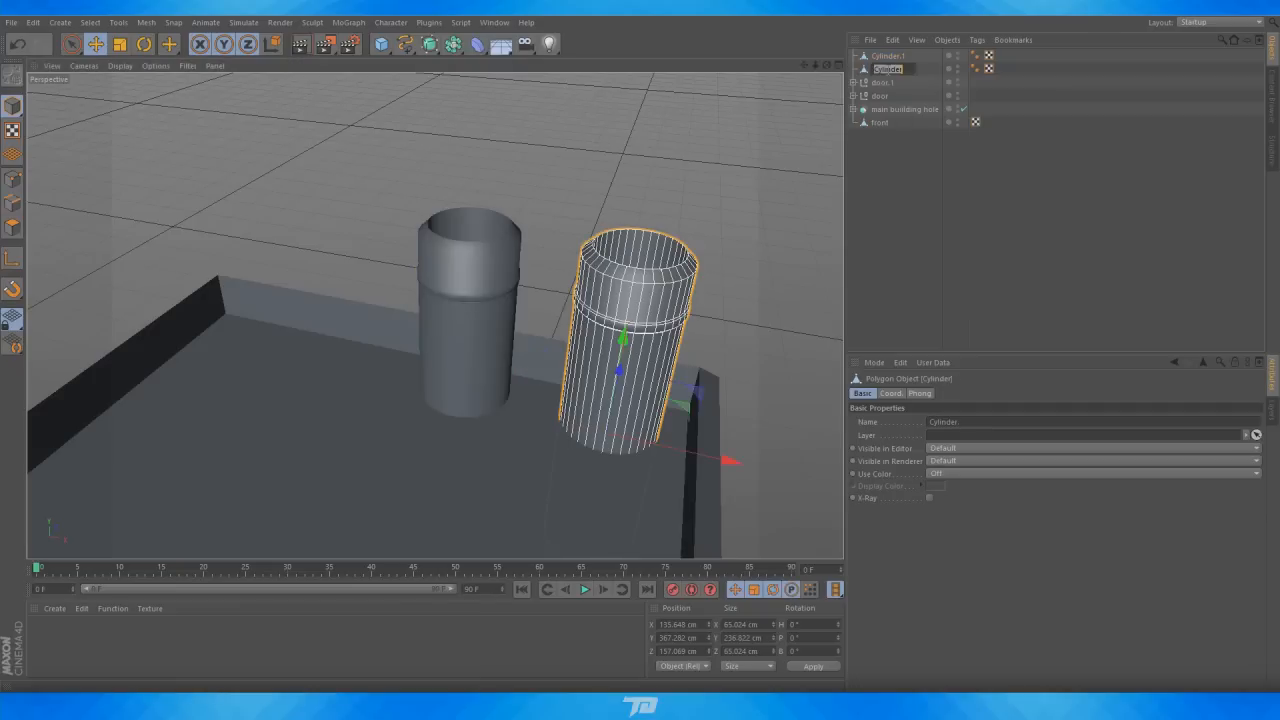
{"action": "type", "text": "pipe"}
{"action": "key", "text": "Return"}
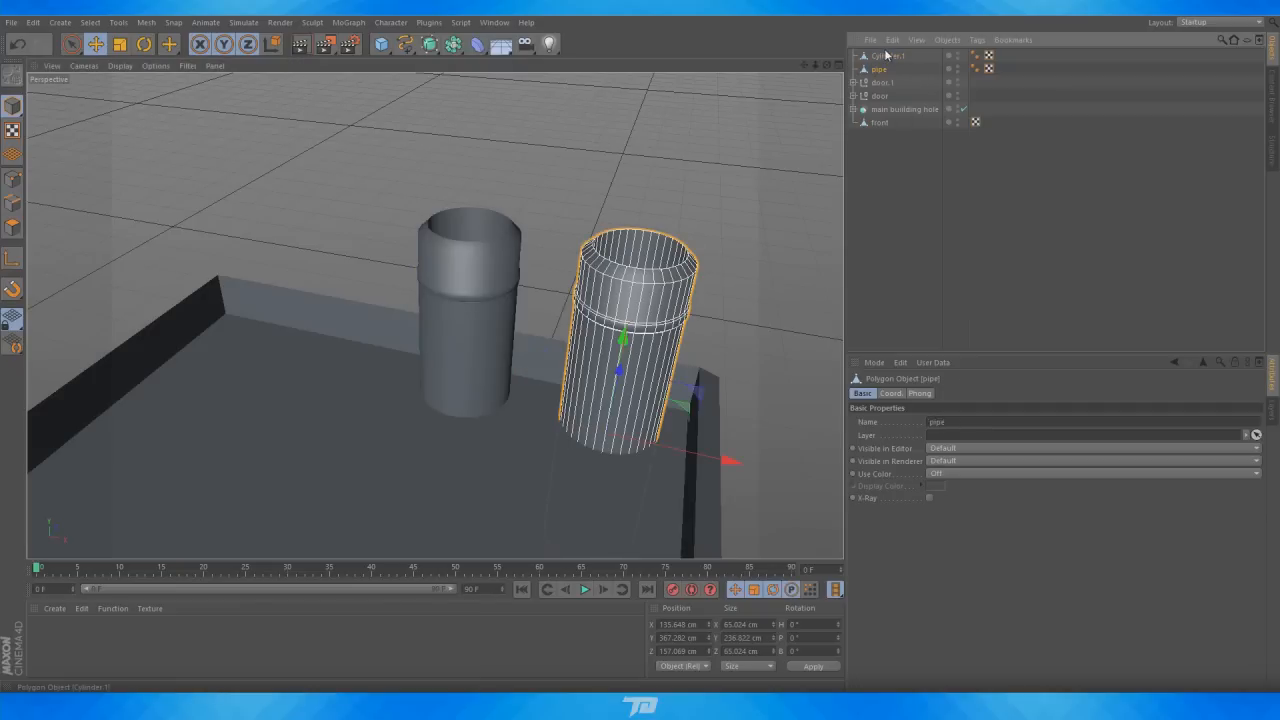
Rename the duplicated cylinder as pipe 2
{"action": "left_click", "coordinate": [889, 56]}
{"action": "double_click", "coordinate": [886, 56]}
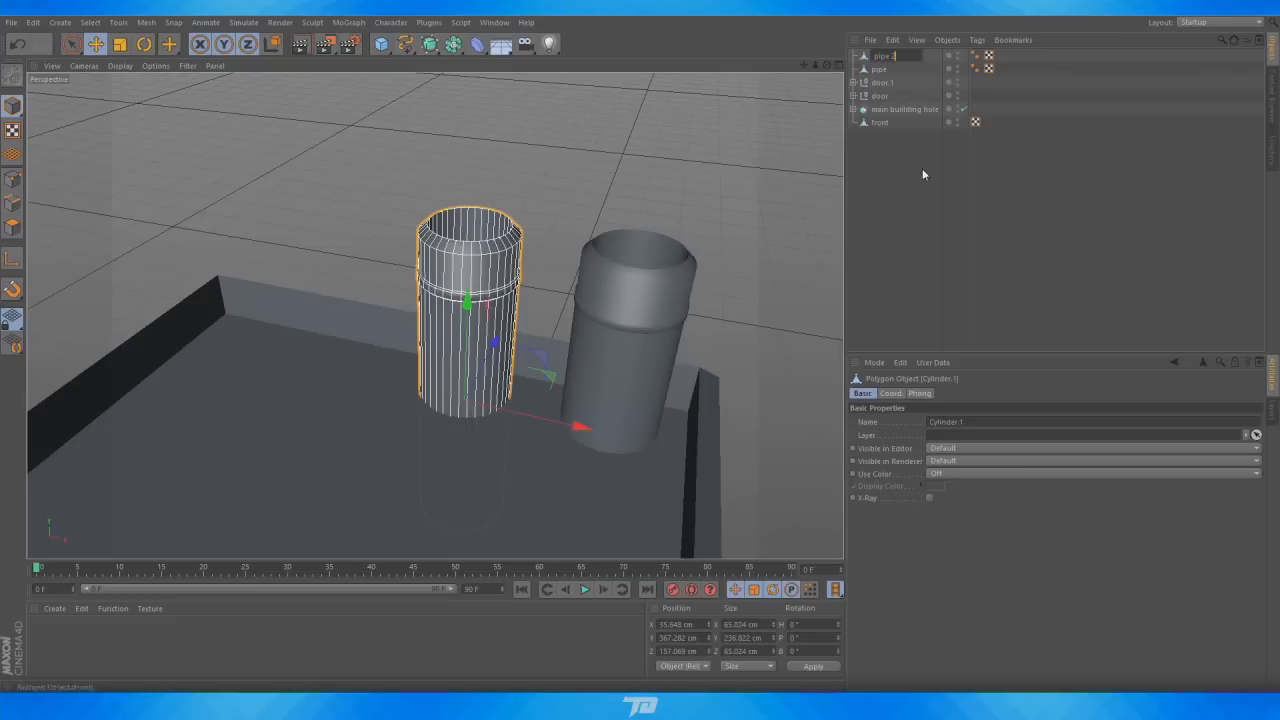
{"action": "type", "text": "pipe 2"}
{"action": "key", "text": "Return"}
Open the factory reference image and examine the rooftop details and the FACTORY sign
{"action": "left_click", "coordinate": [1032, 155]}
{"action": "left_click_drag", "start_coordinate": [743, 132], "coordinate": [738, 153], "text": "alt"}
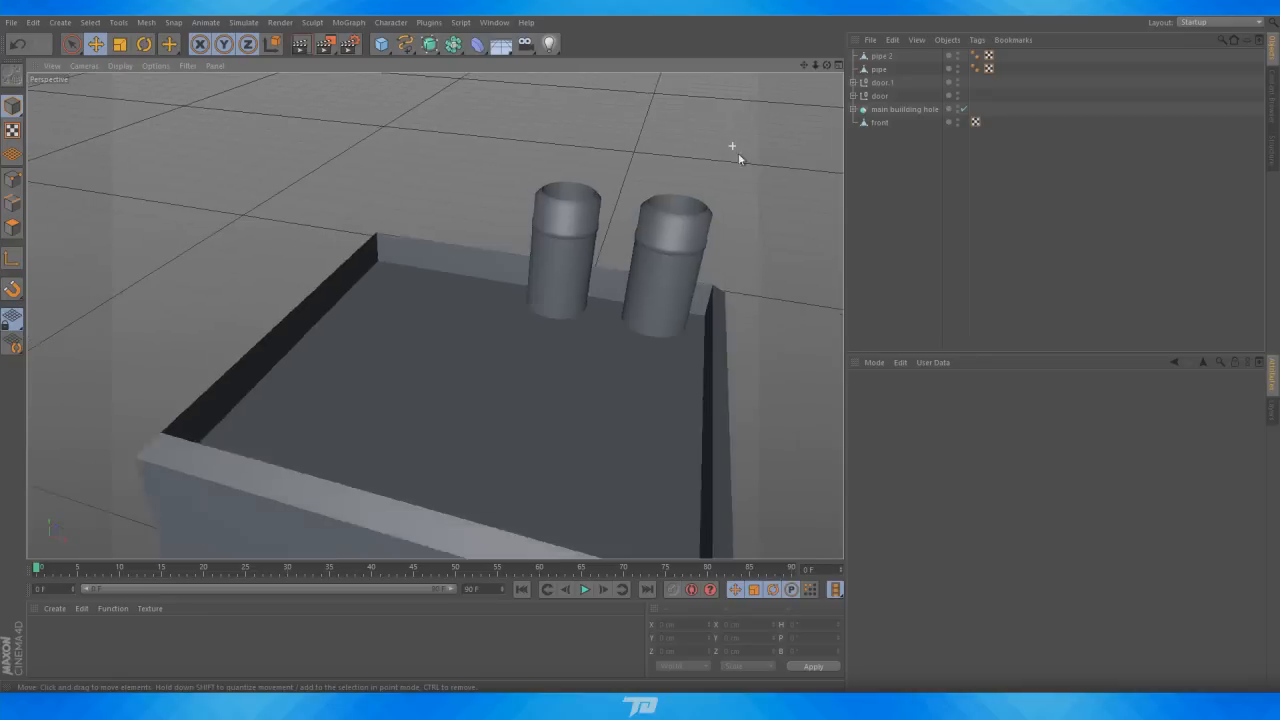
{"action": "scroll", "coordinate": [738, 153], "scroll_direction": "down", "scroll_amount": 5}
{"action": "left_click_drag", "start_coordinate": [823, 67], "coordinate": [691, 200]}
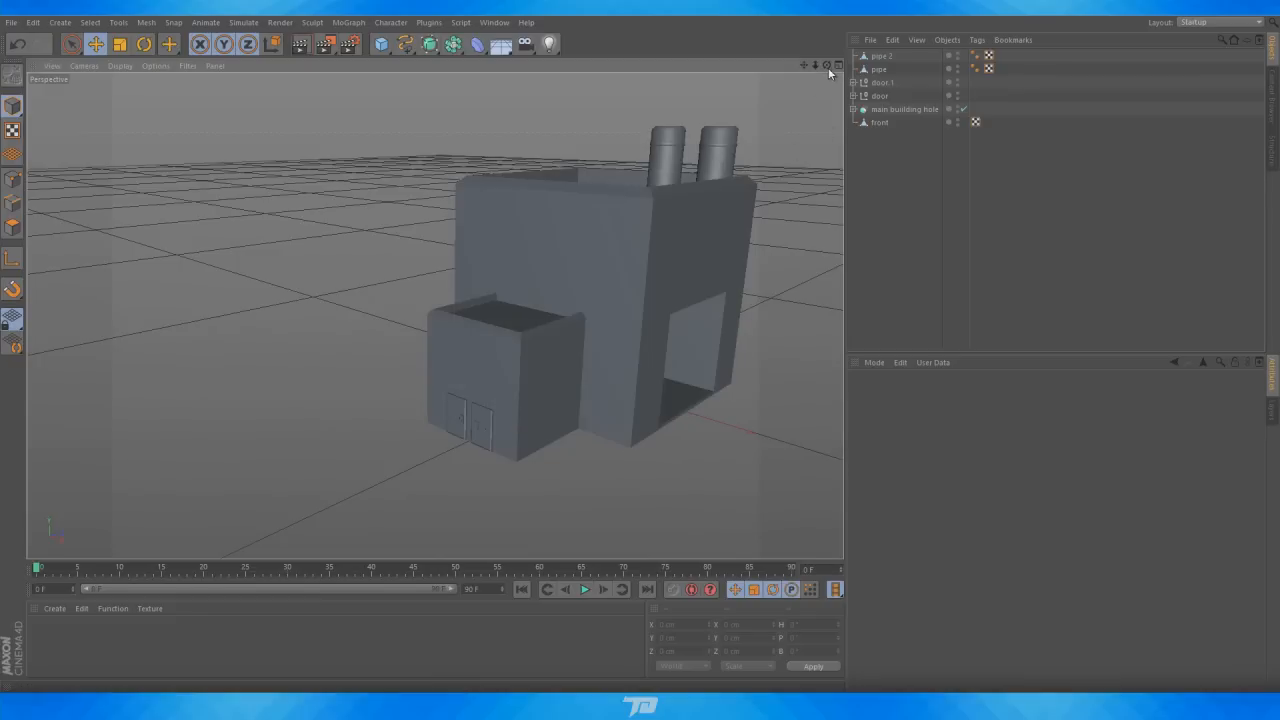
{"action": "left_click", "coordinate": [687, 700]}
{"action": "scroll", "coordinate": [838, 290], "scroll_direction": "up", "scroll_amount": 4}
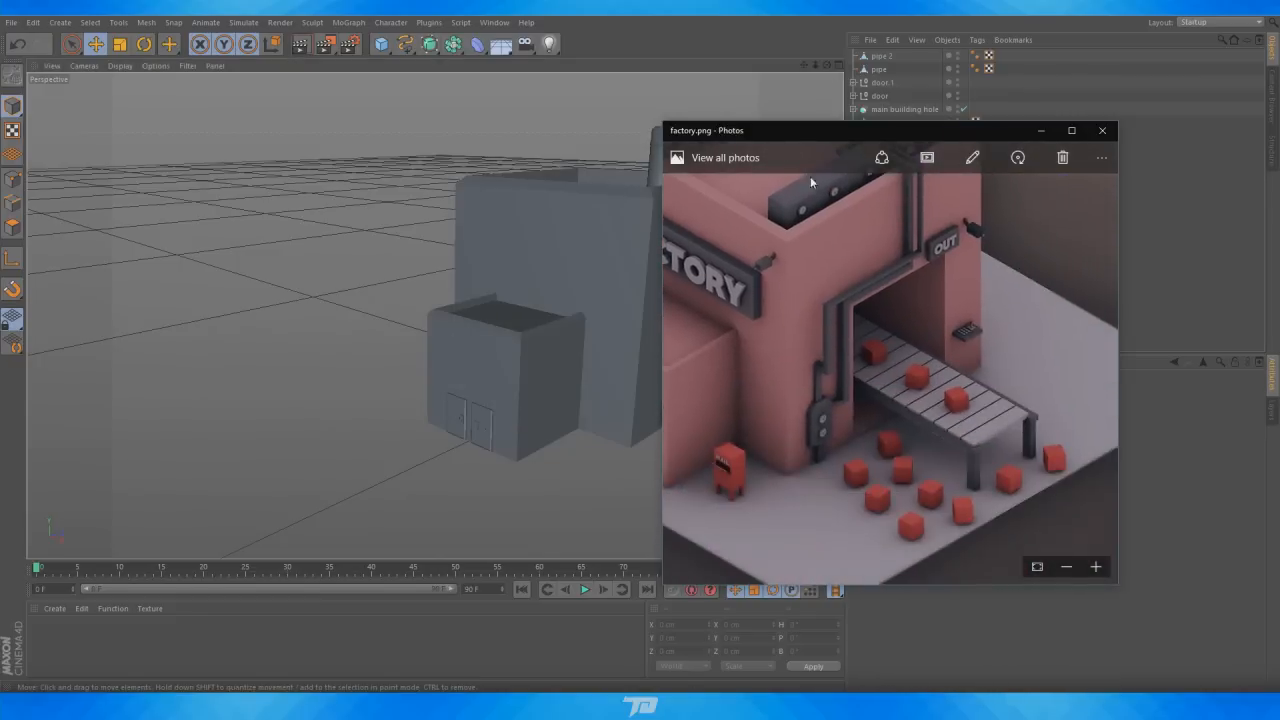
{"action": "left_click_drag", "start_coordinate": [810, 176], "coordinate": [903, 340]}
{"action": "scroll", "coordinate": [890, 300], "scroll_direction": "up", "scroll_amount": 2}
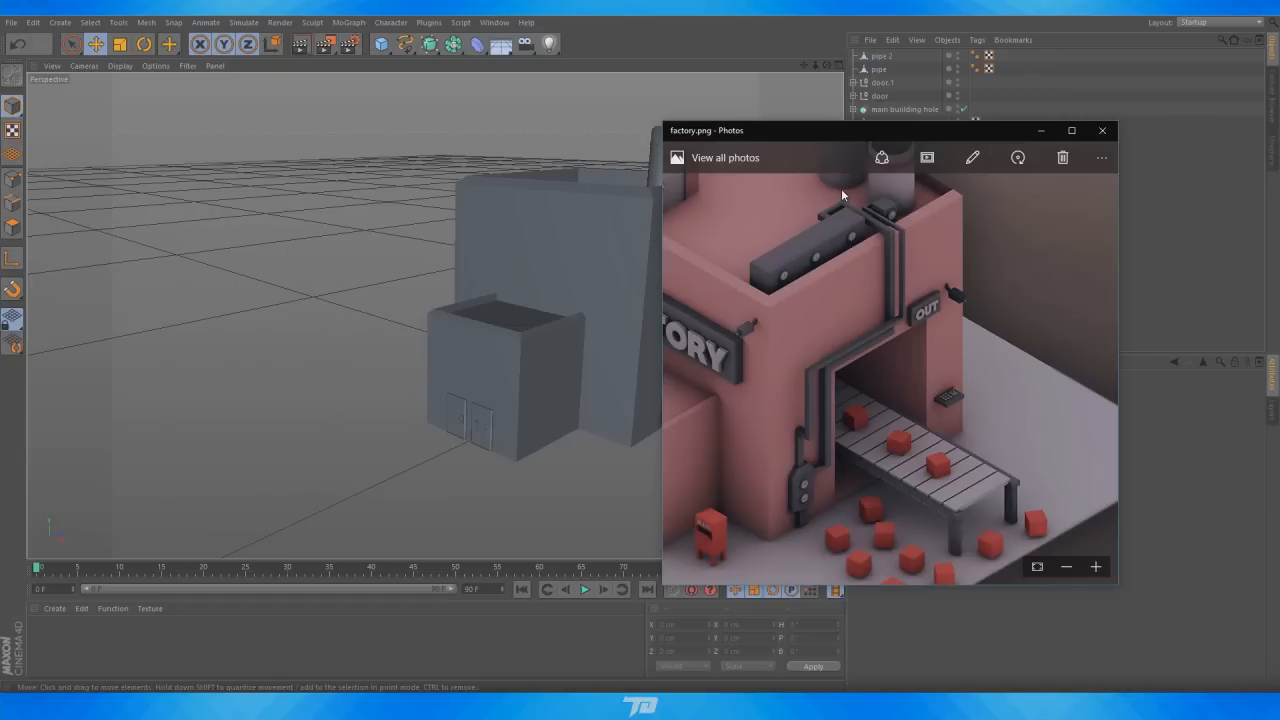
{"action": "left_click_drag", "start_coordinate": [880, 377], "coordinate": [977, 341]}
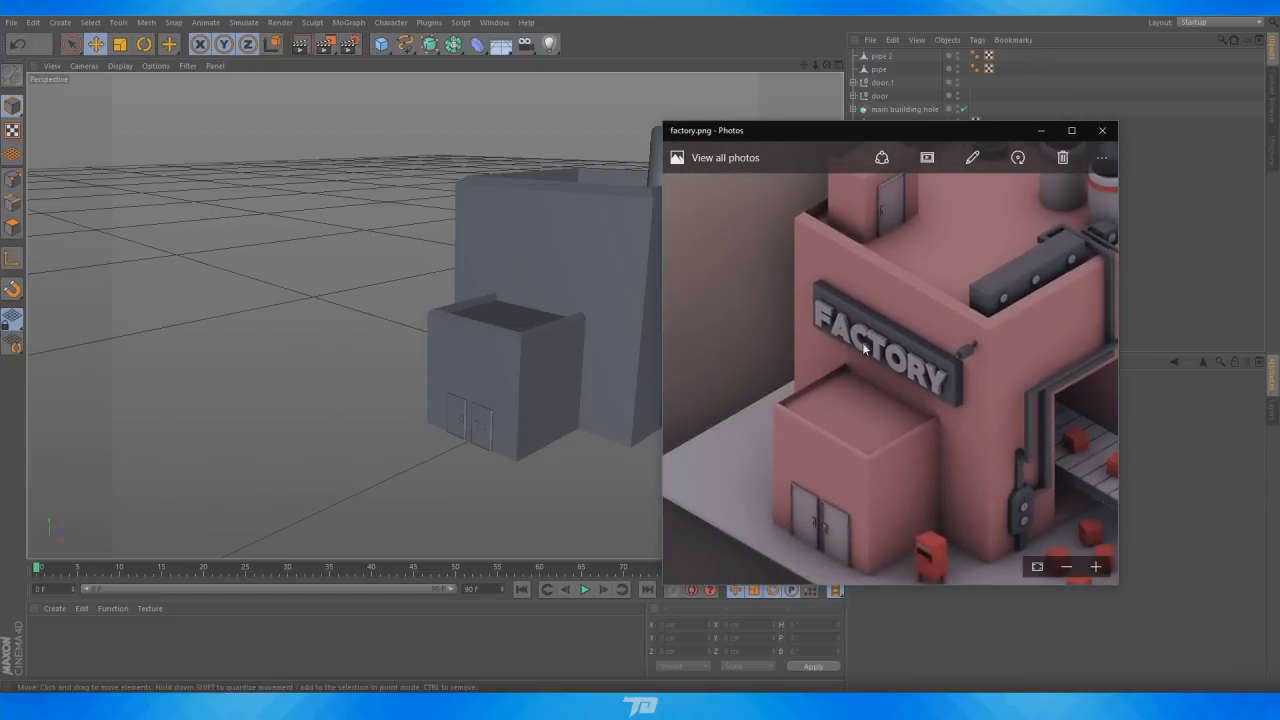
{"action": "left_click", "coordinate": [1102, 130]}
{"action": "left_click", "coordinate": [348, 22]}
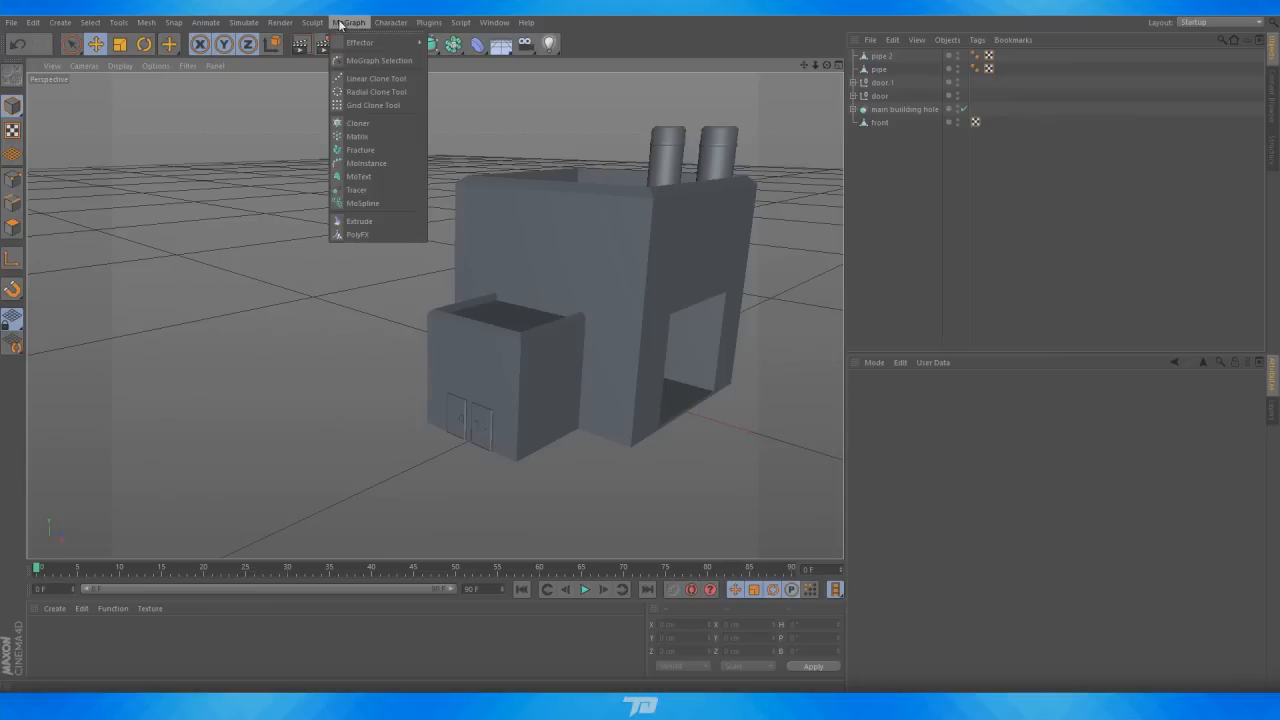
{"action": "left_click", "coordinate": [362, 177]}
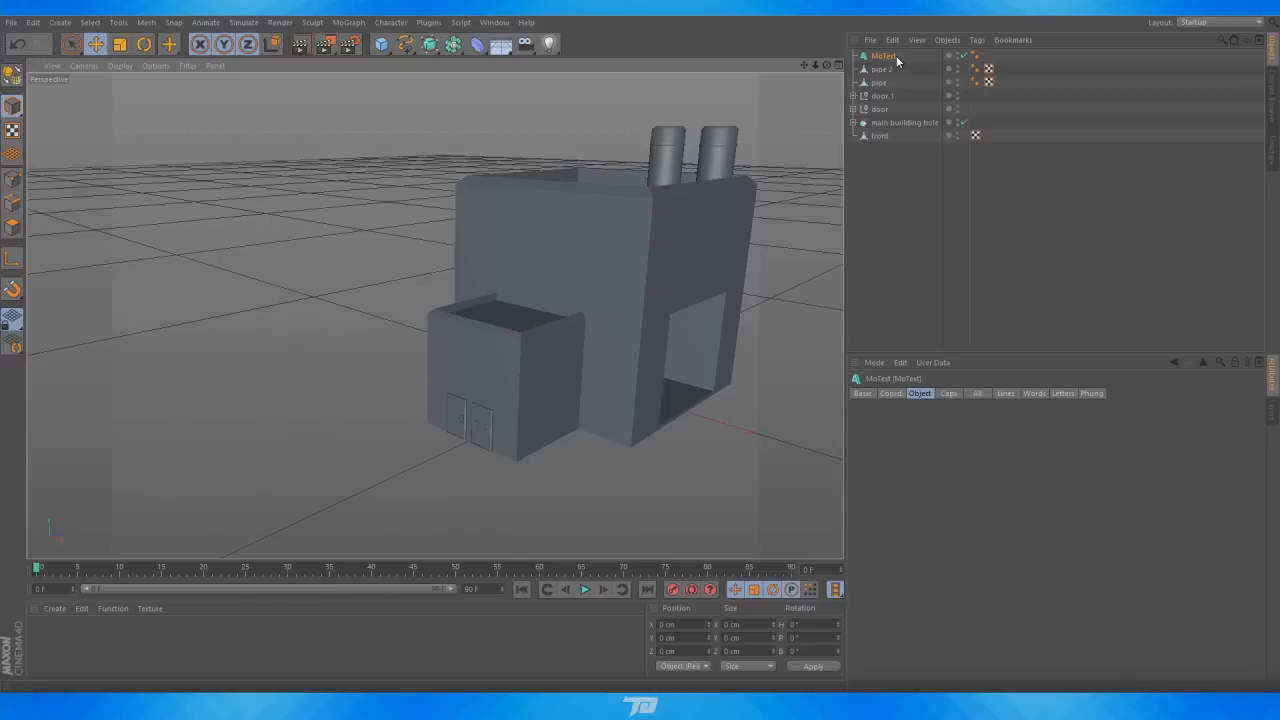
{"action": "left_click_drag", "start_coordinate": [645, 375], "coordinate": [562, 298]}
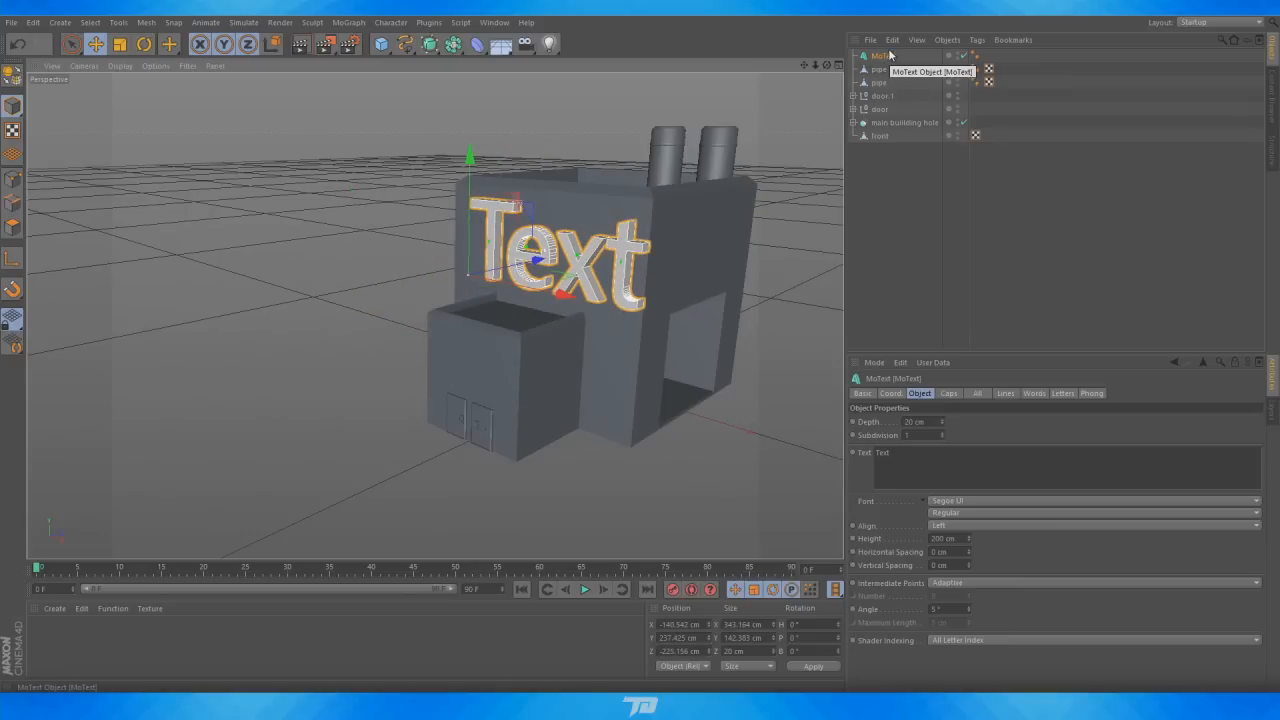
{"action": "key", "text": "Delete"}
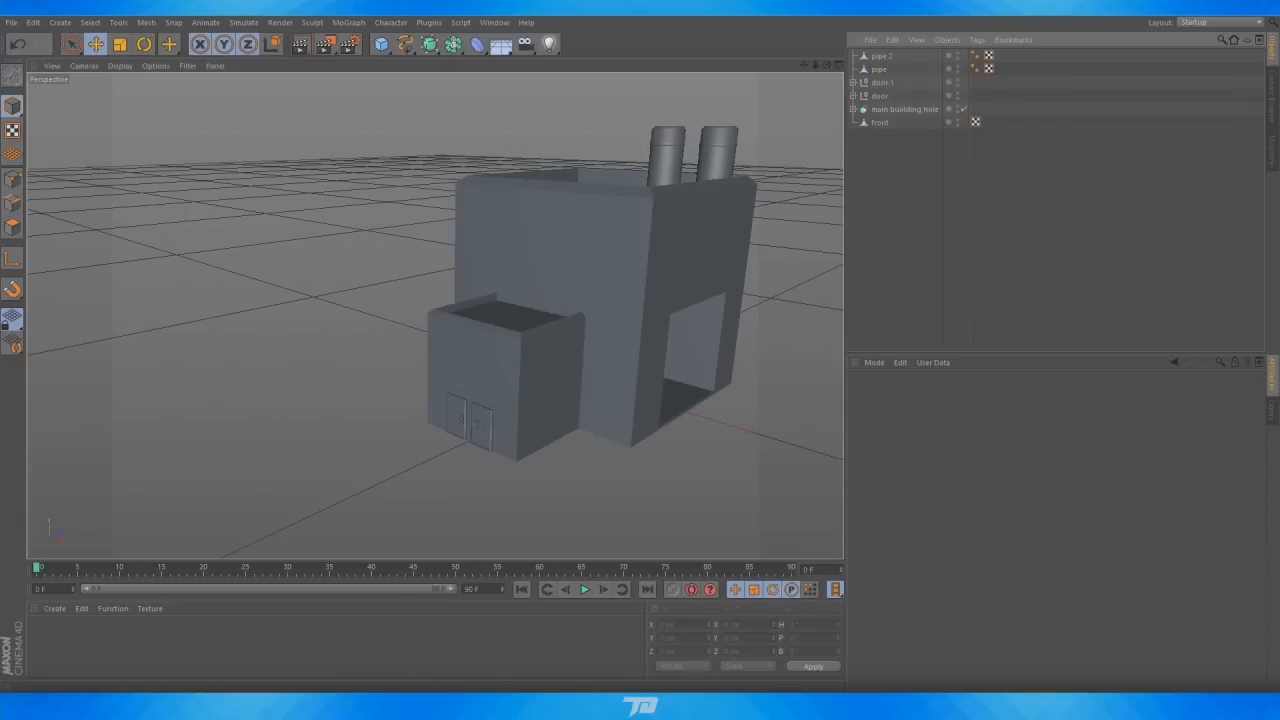
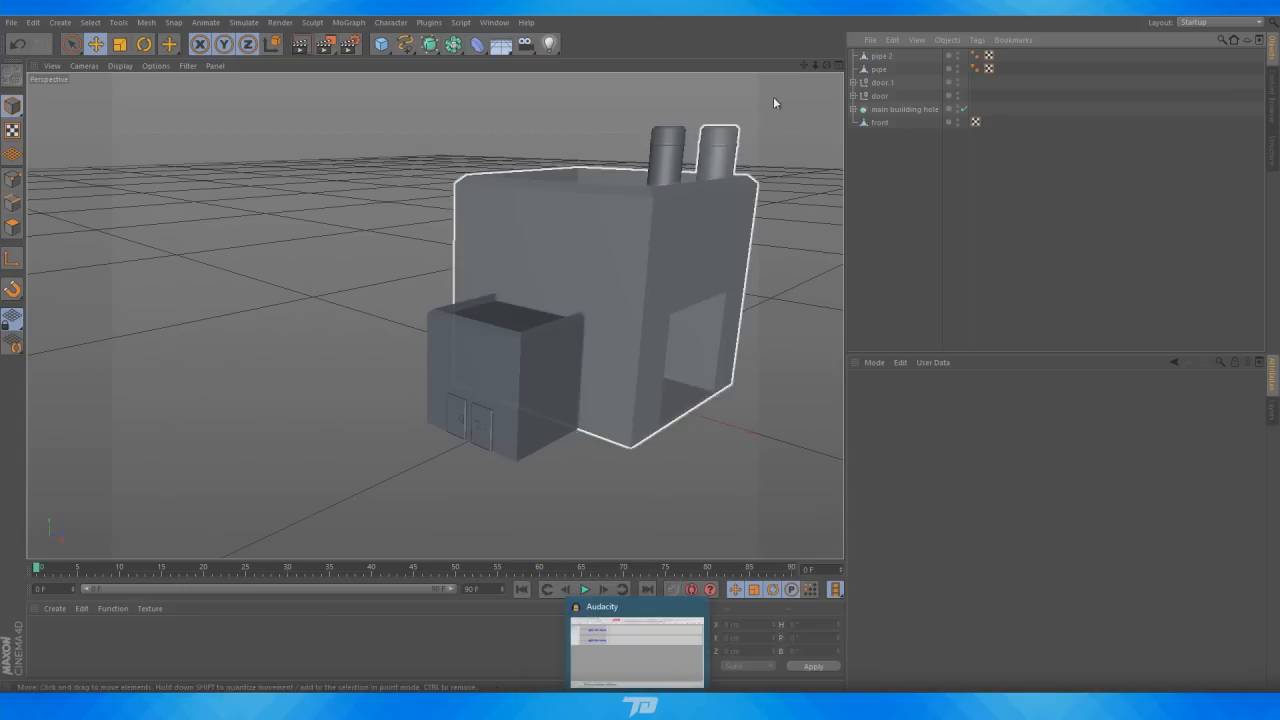
Group the two chimney pipes together into a null
{"action": "left_click_drag", "start_coordinate": [827, 65], "coordinate": [696, 404]}
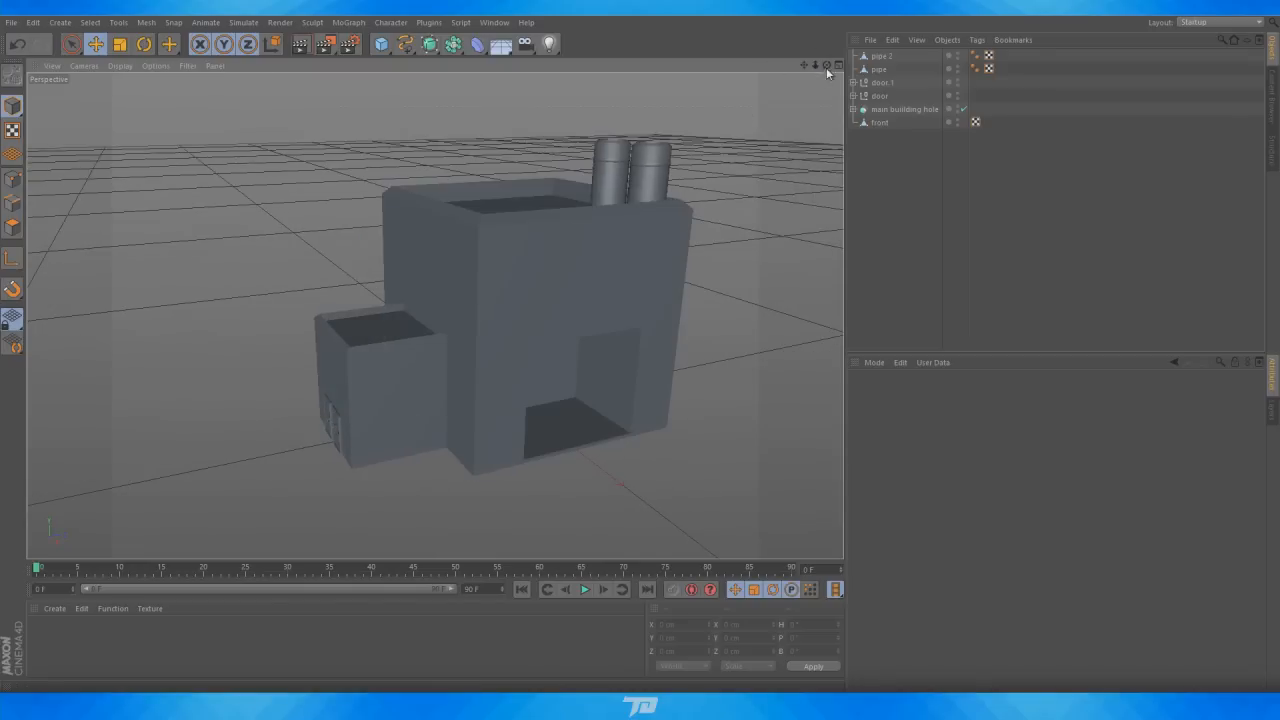
{"action": "left_click_drag", "start_coordinate": [827, 66], "coordinate": [817, 66]}
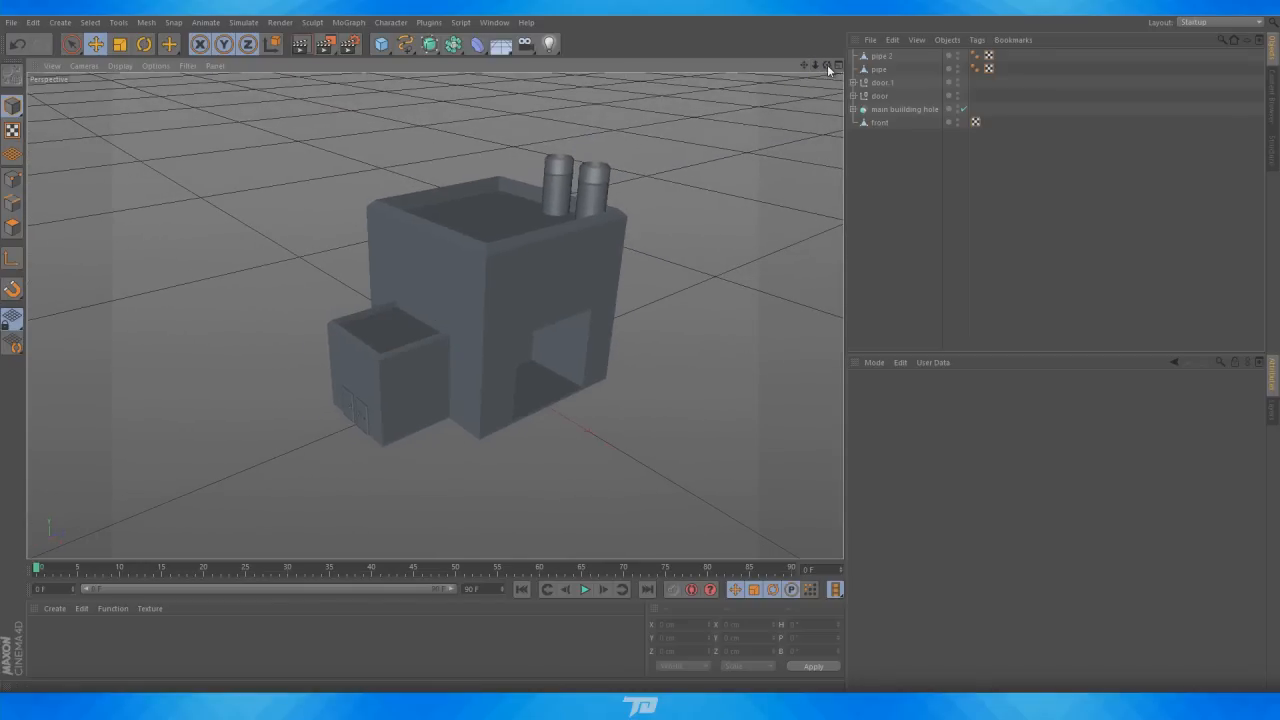
{"action": "left_click", "coordinate": [878, 56], "text": "ctrl"}
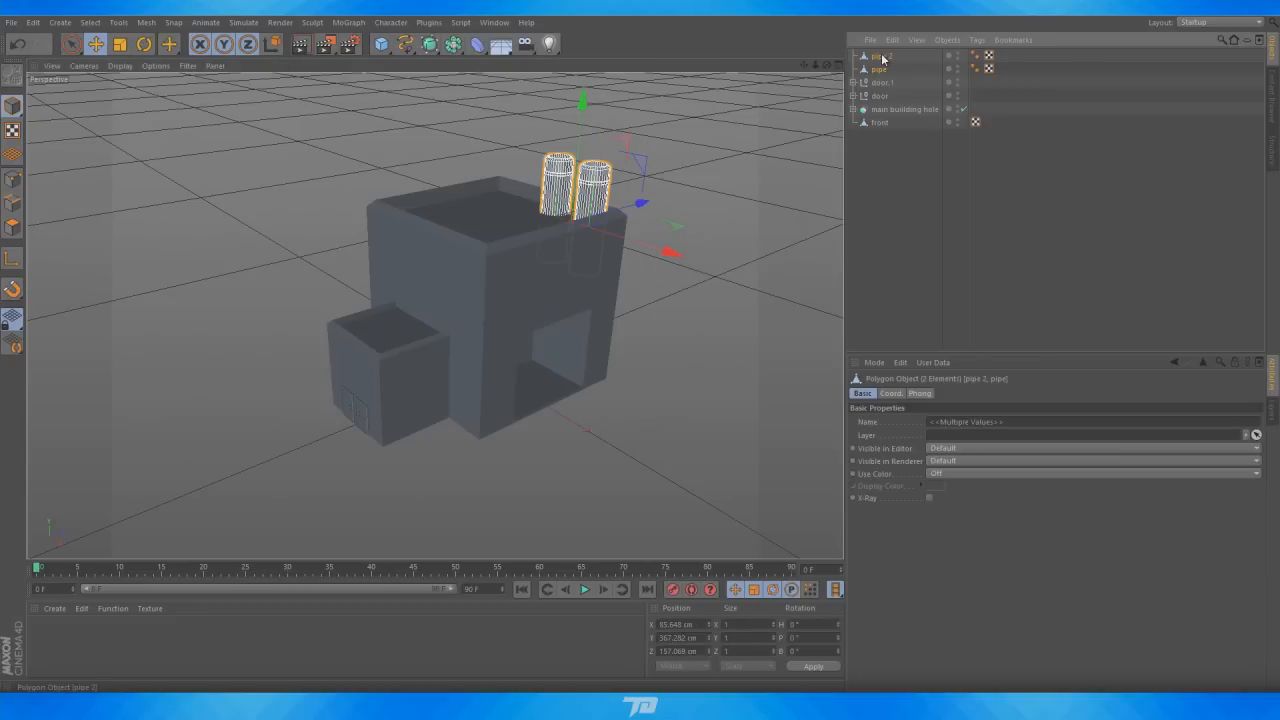
{"action": "key", "text": "alt+g"}
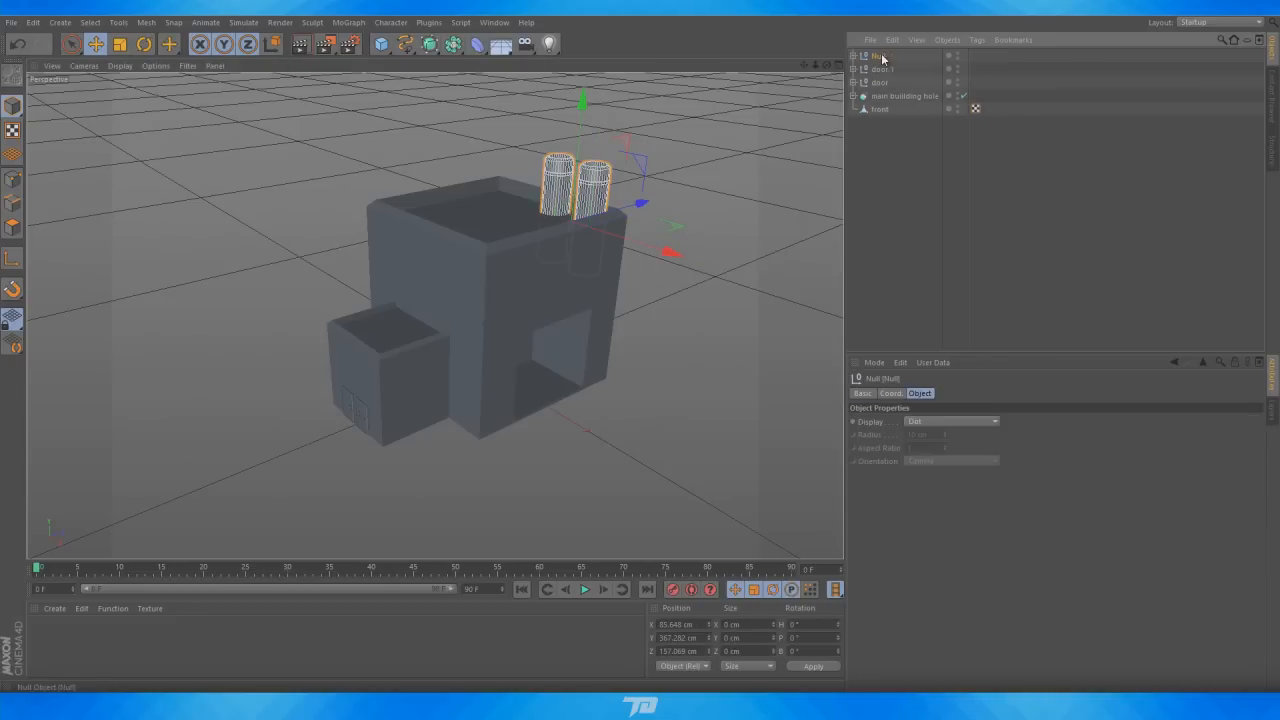
{"action": "left_click", "coordinate": [890, 160]}
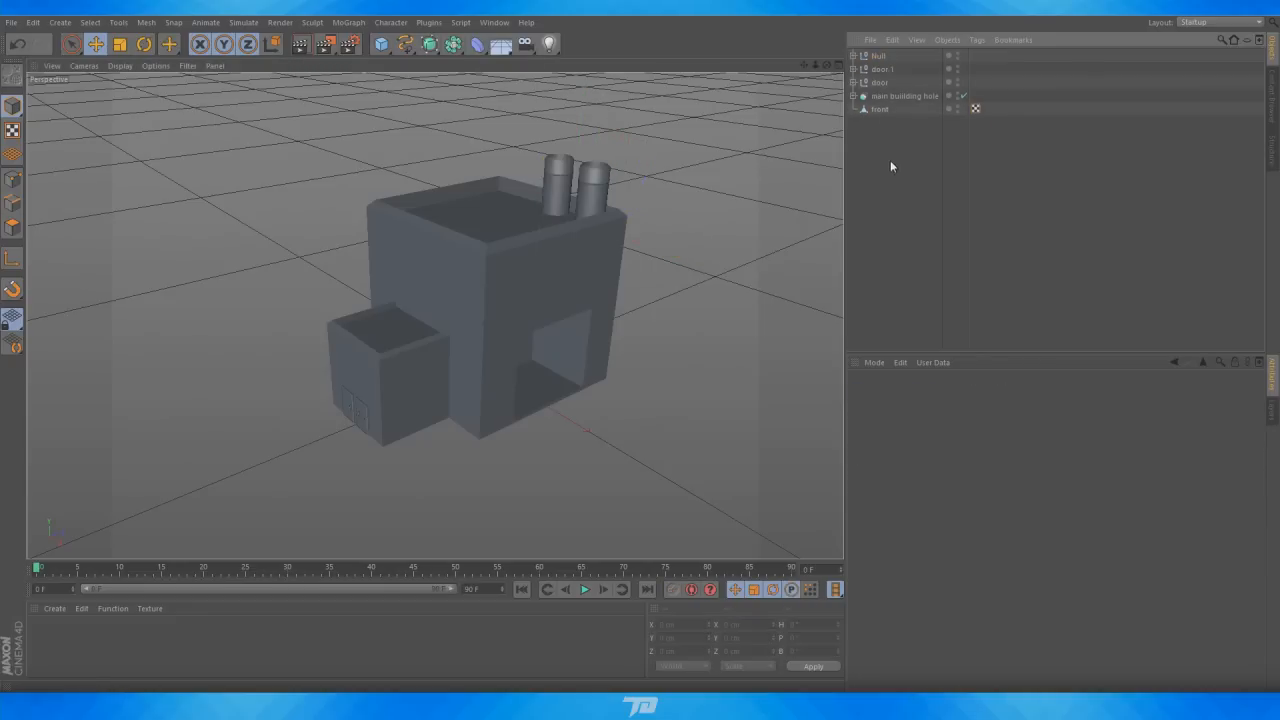
{"action": "left_click", "coordinate": [868, 109]}
{"action": "left_click", "coordinate": [878, 96]}
{"action": "left_click", "coordinate": [879, 82]}
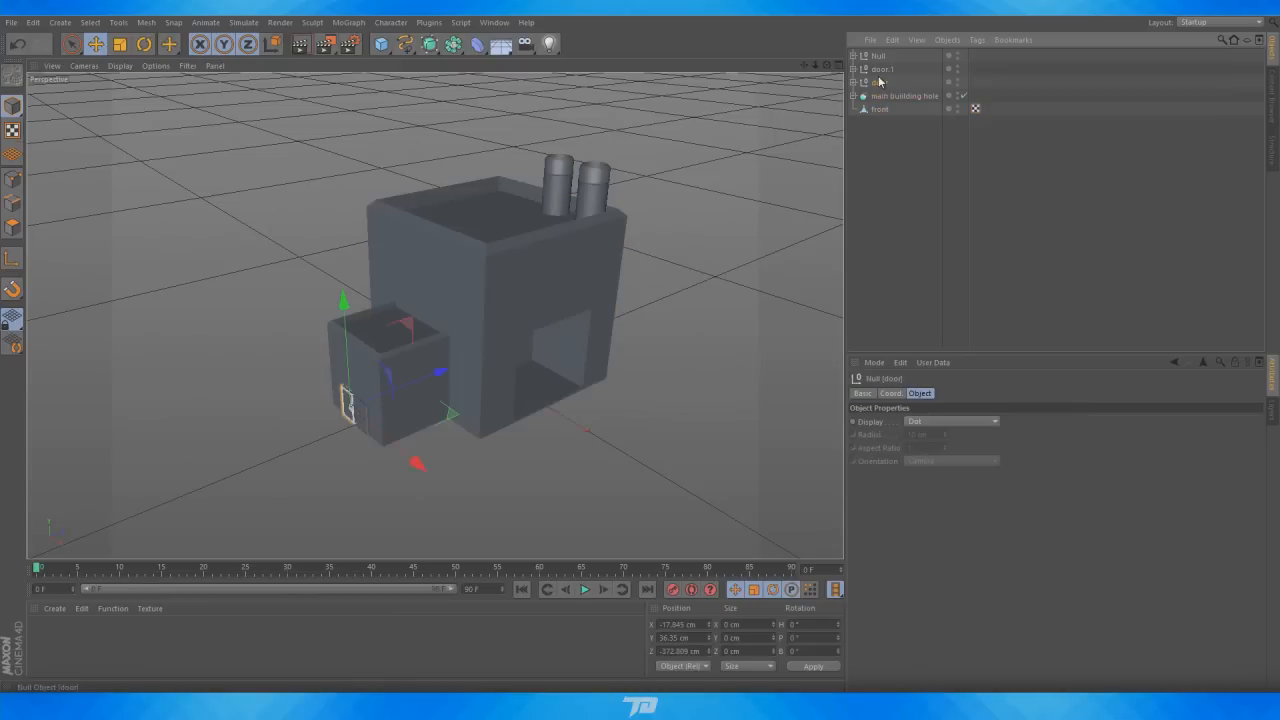
{"action": "left_click", "coordinate": [880, 70]}
{"action": "left_click", "coordinate": [757, 143]}
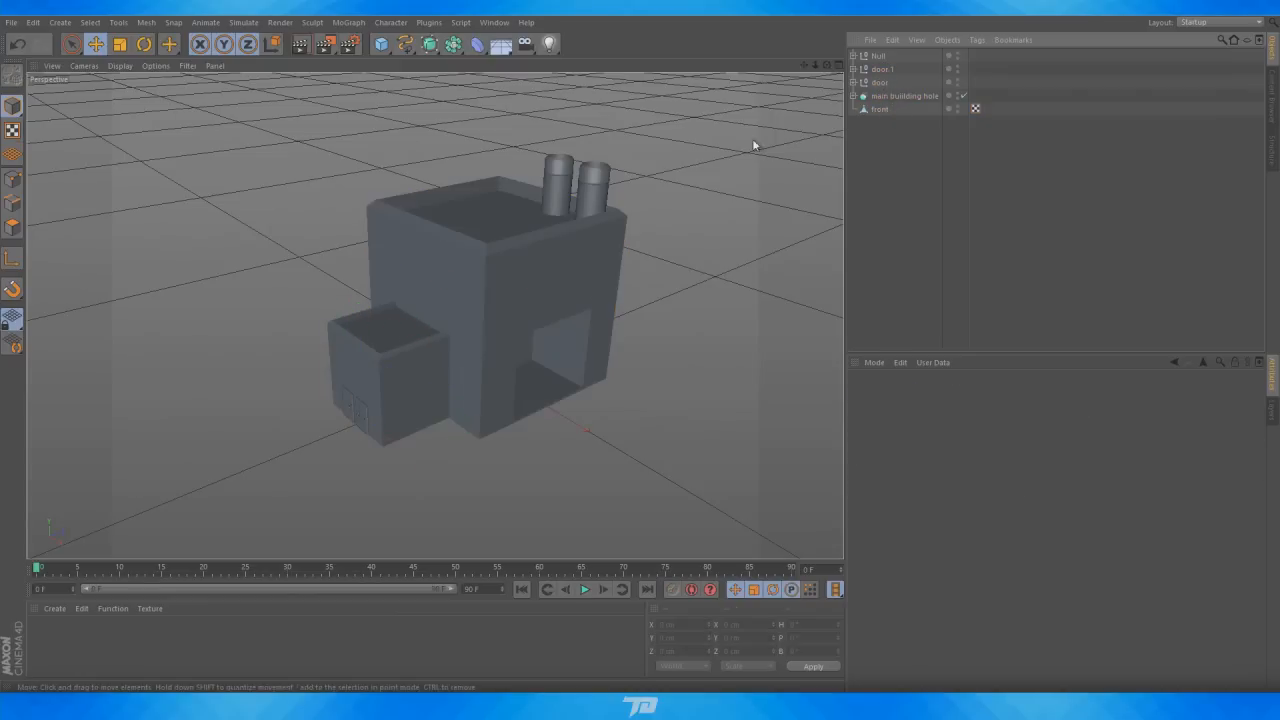
Create a new material with specular turned off and a salmon pink colour of 255, 153, 153
{"action": "left_click", "coordinate": [900, 108]}
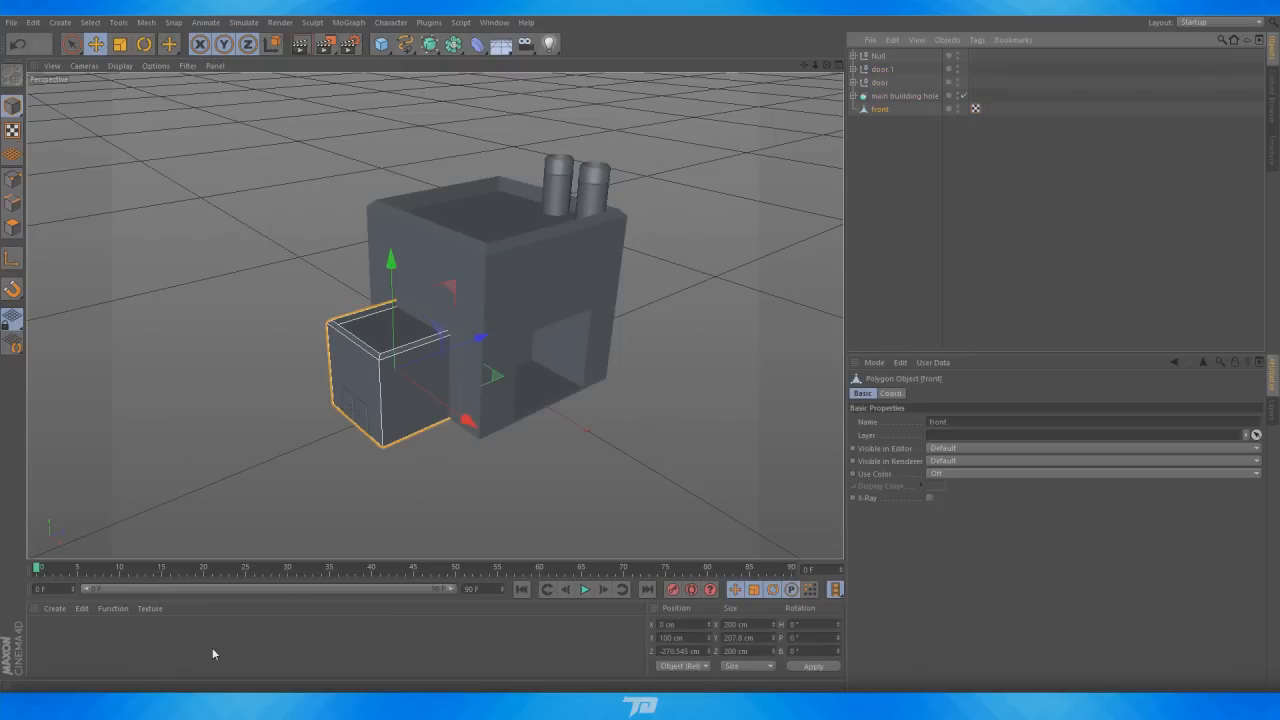
{"action": "double_click", "coordinate": [46, 640]}
{"action": "double_click", "coordinate": [44, 636]}
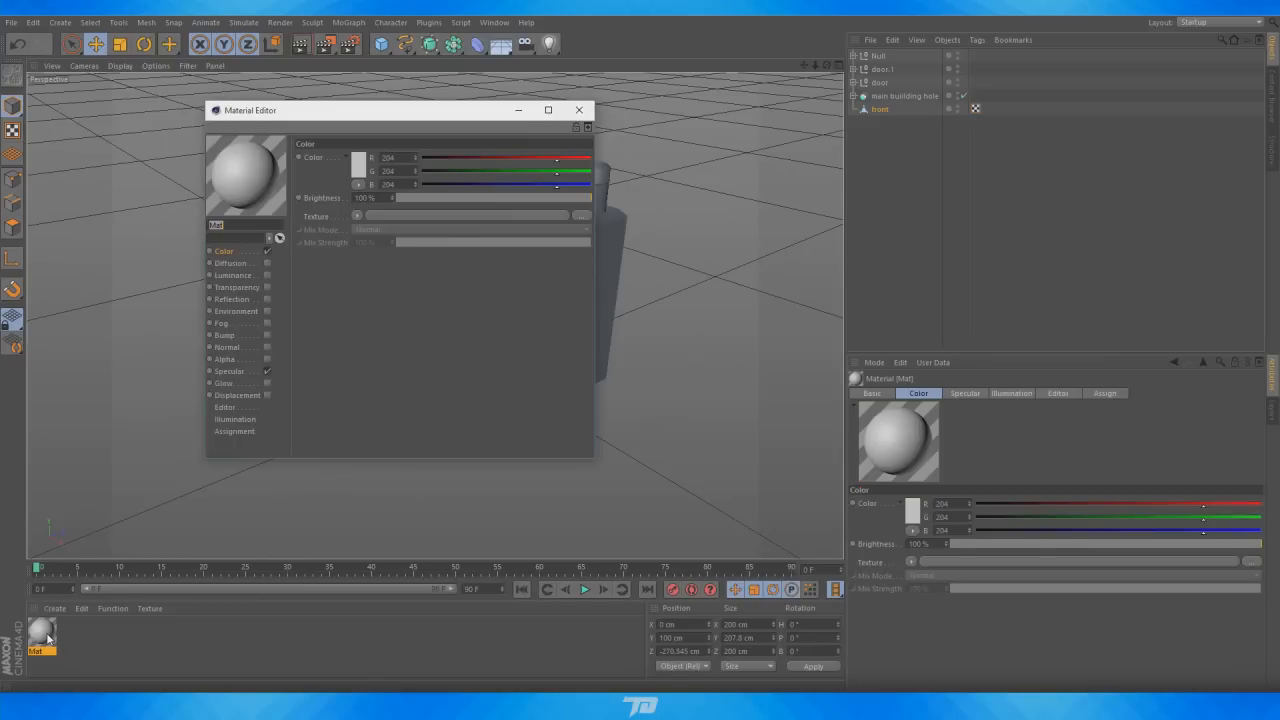
{"action": "left_click", "coordinate": [268, 371]}
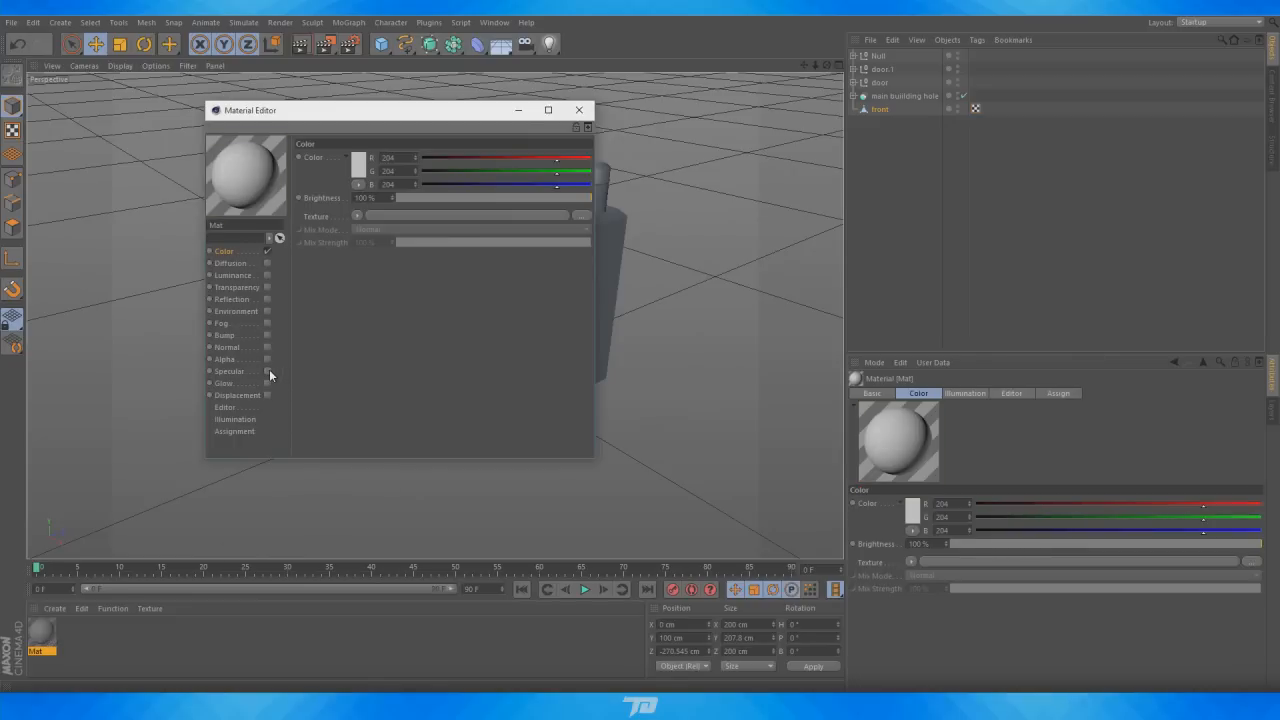
{"action": "left_click", "coordinate": [359, 166]}
{"action": "left_click_drag", "start_coordinate": [336, 131], "coordinate": [320, 123]}
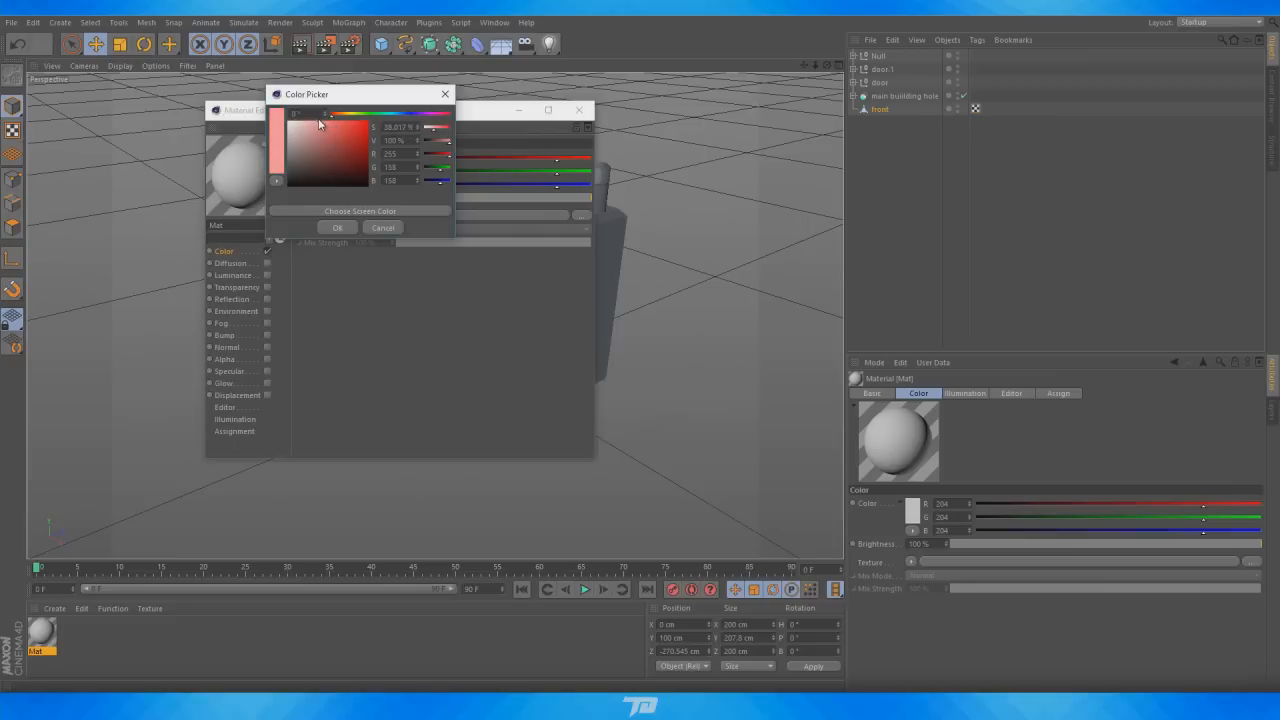
{"action": "left_click", "coordinate": [337, 227]}
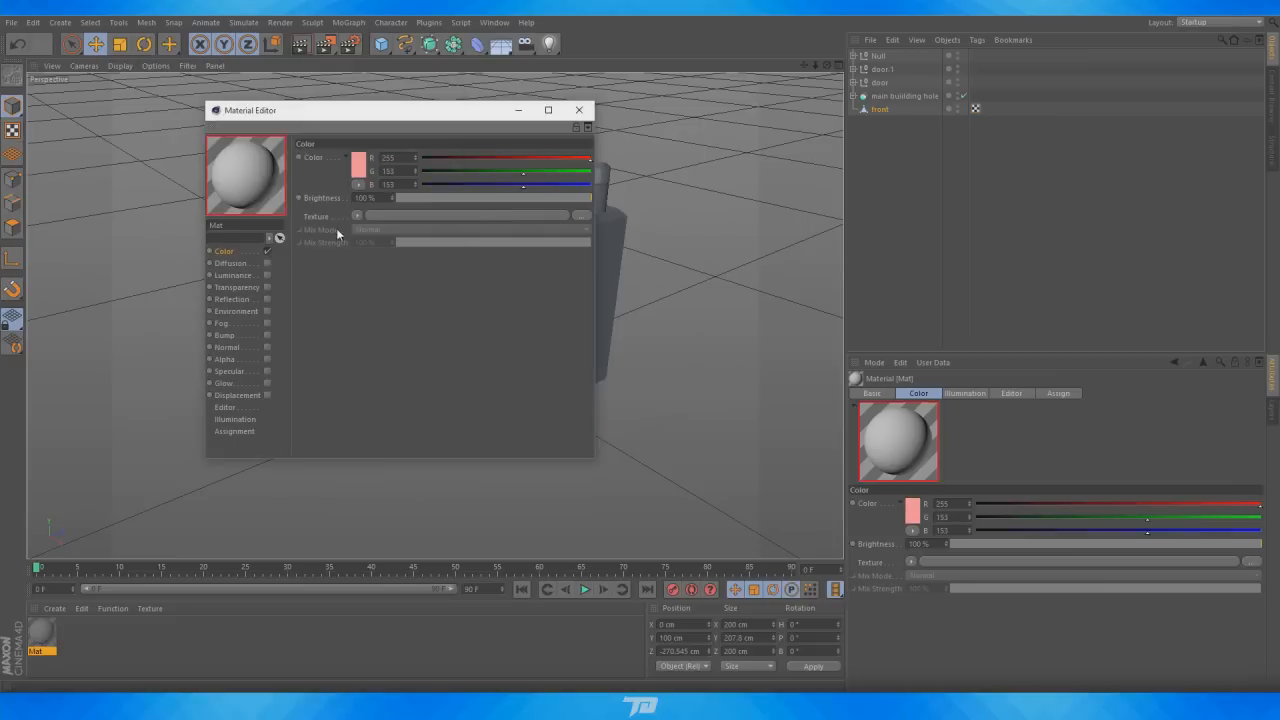
{"action": "left_click", "coordinate": [578, 110]}
Apply the pink material to the front block and the main building
{"action": "left_click_drag", "start_coordinate": [43, 630], "coordinate": [876, 109]}
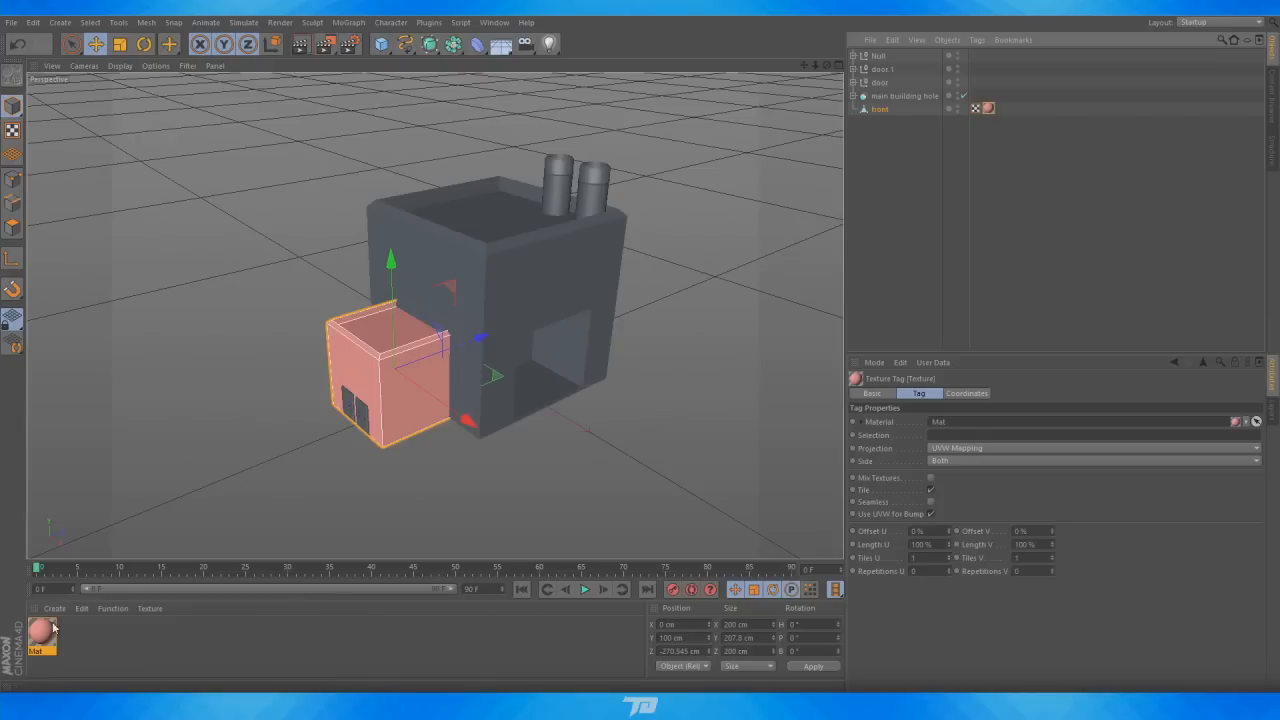
{"action": "left_click_drag", "start_coordinate": [891, 99], "coordinate": [893, 97]}
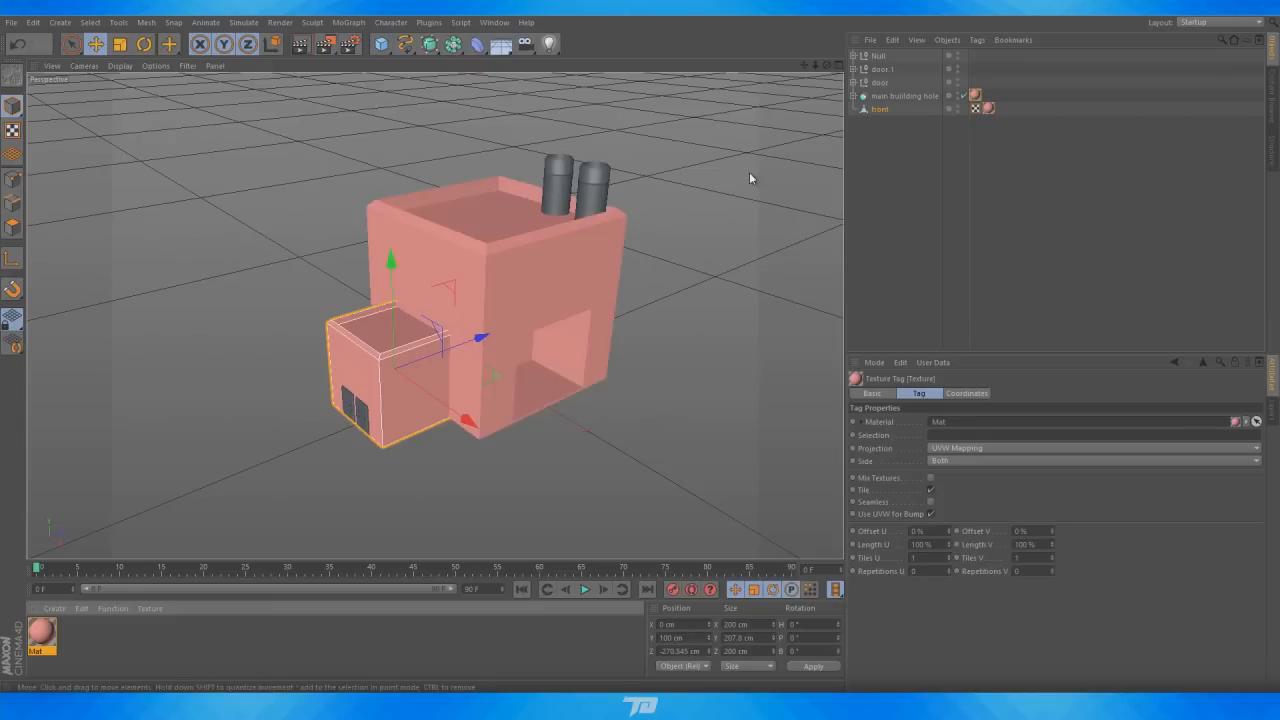
{"action": "scroll", "coordinate": [489, 213], "scroll_direction": "up", "scroll_amount": 2}
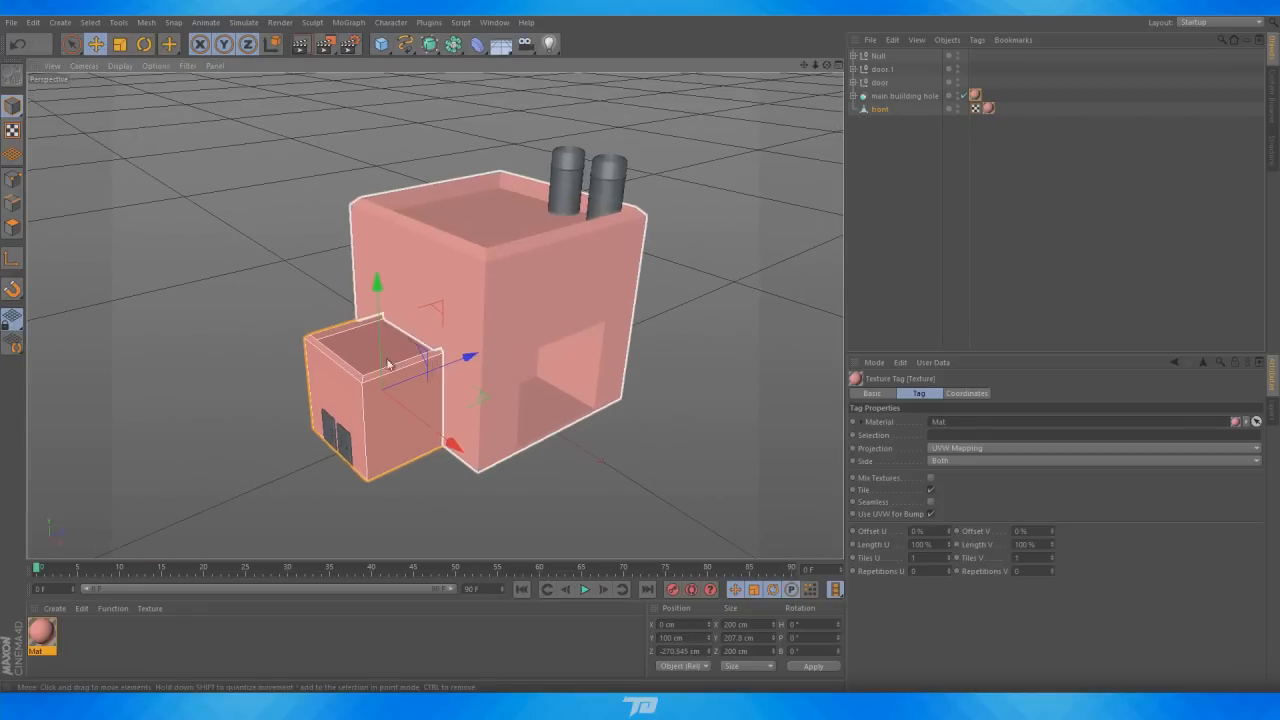
Create a second material Mat.1 with a pale pinkish-grey colour of 202, 187, 187
{"action": "left_click", "coordinate": [880, 83]}
{"action": "middle_click_drag", "start_coordinate": [319, 471], "coordinate": [527, 281], "text": "alt"}
{"action": "scroll", "coordinate": [530, 265], "scroll_direction": "up", "scroll_amount": 8}
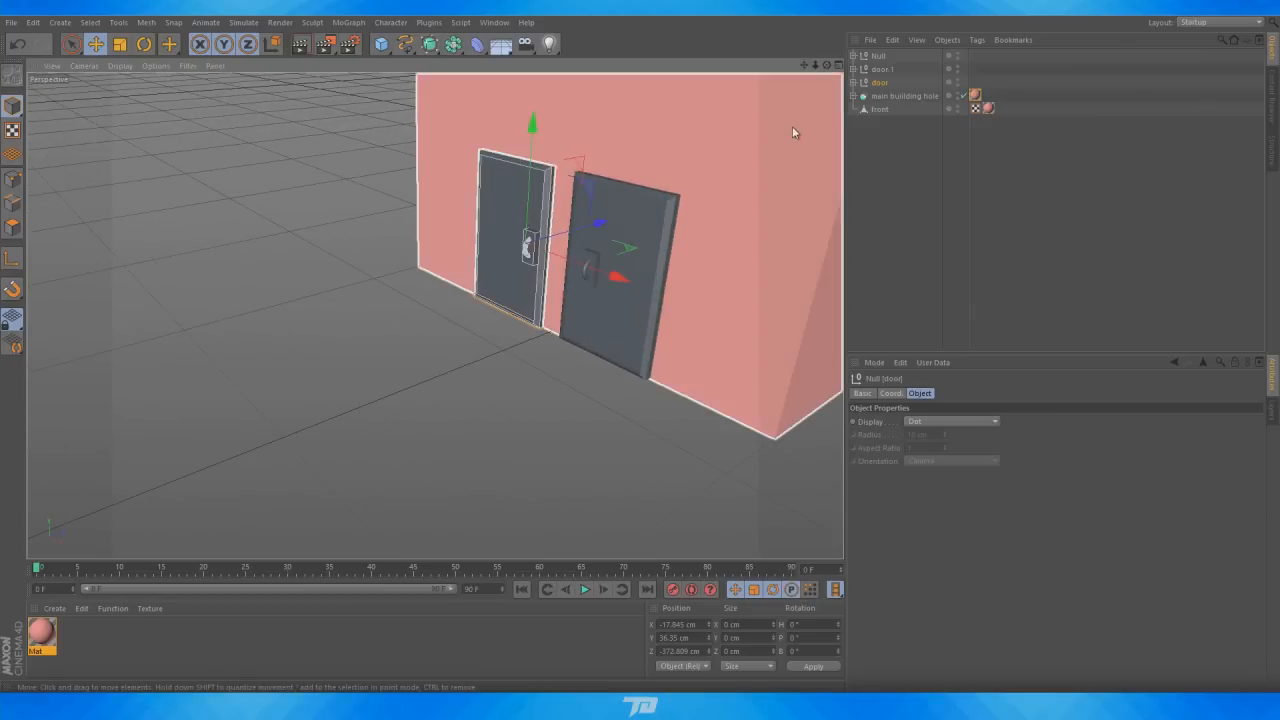
{"action": "scroll", "coordinate": [616, 194], "scroll_direction": "up", "scroll_amount": 2}
{"action": "scroll", "coordinate": [372, 297], "scroll_direction": "up", "scroll_amount": 2}
{"action": "double_click", "coordinate": [80, 636]}
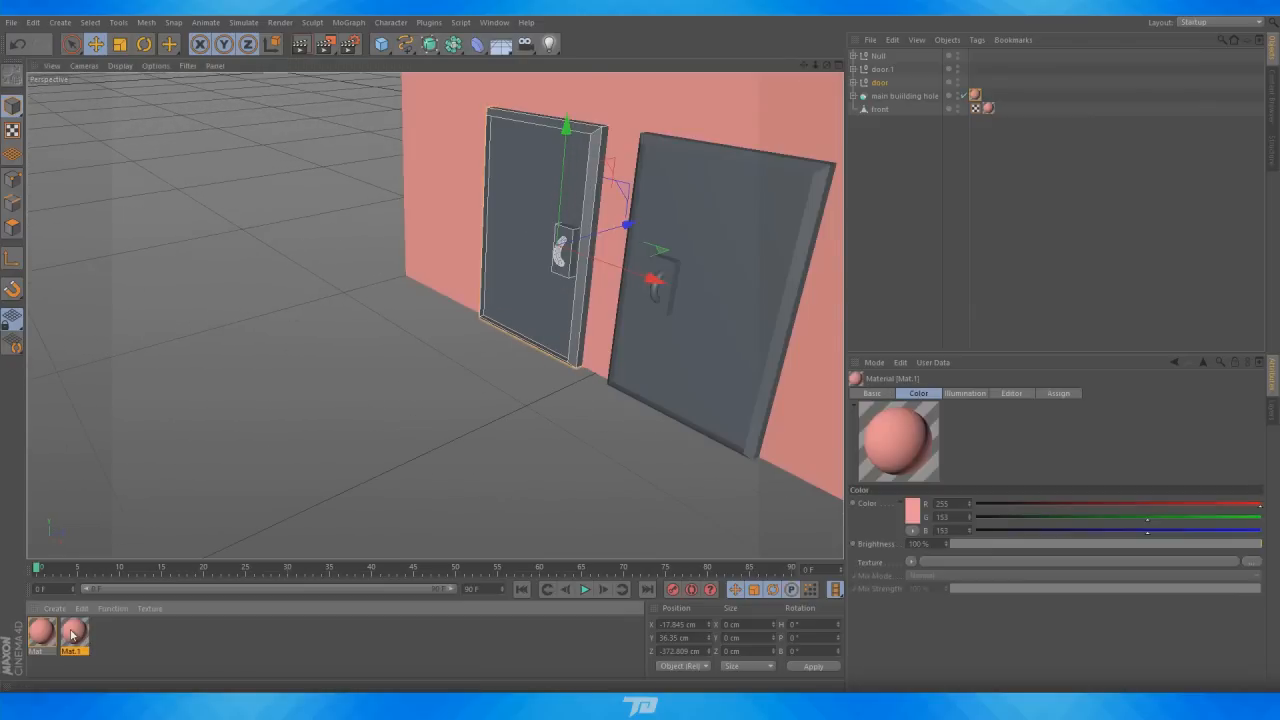
{"action": "double_click", "coordinate": [74, 632]}
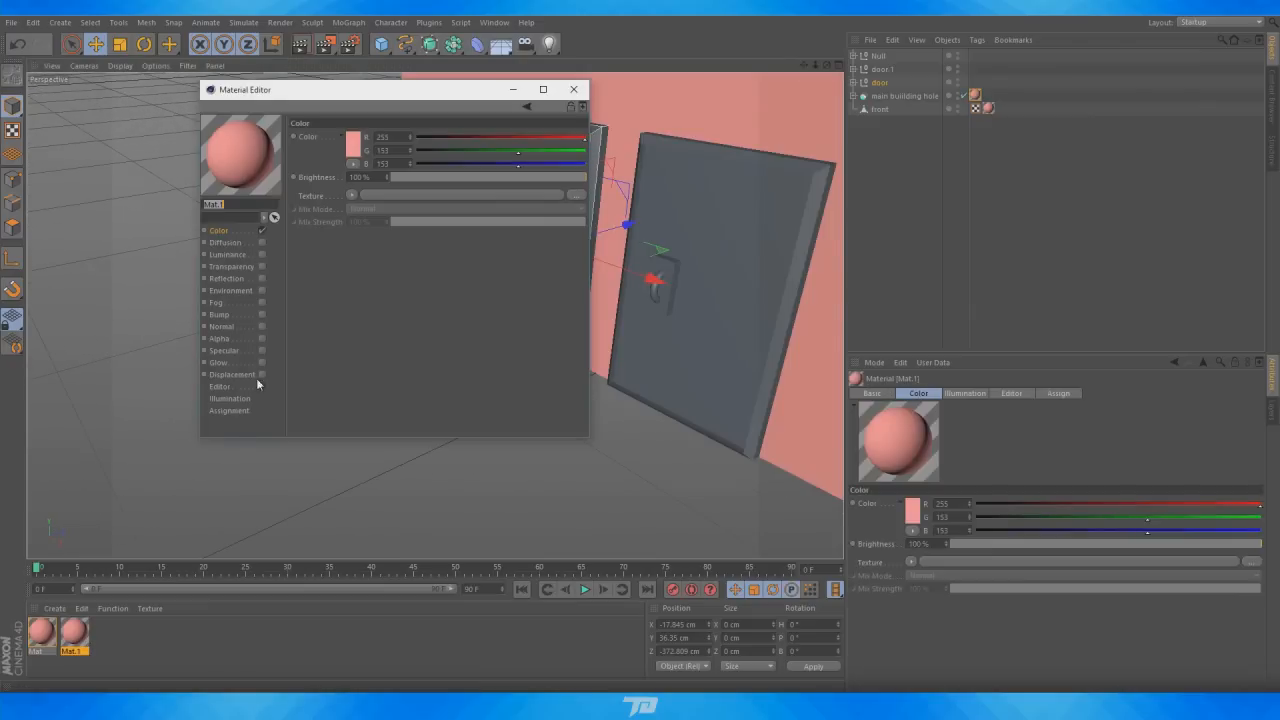
{"action": "left_click", "coordinate": [355, 144]}
{"action": "left_click_drag", "start_coordinate": [293, 107], "coordinate": [287, 113]}
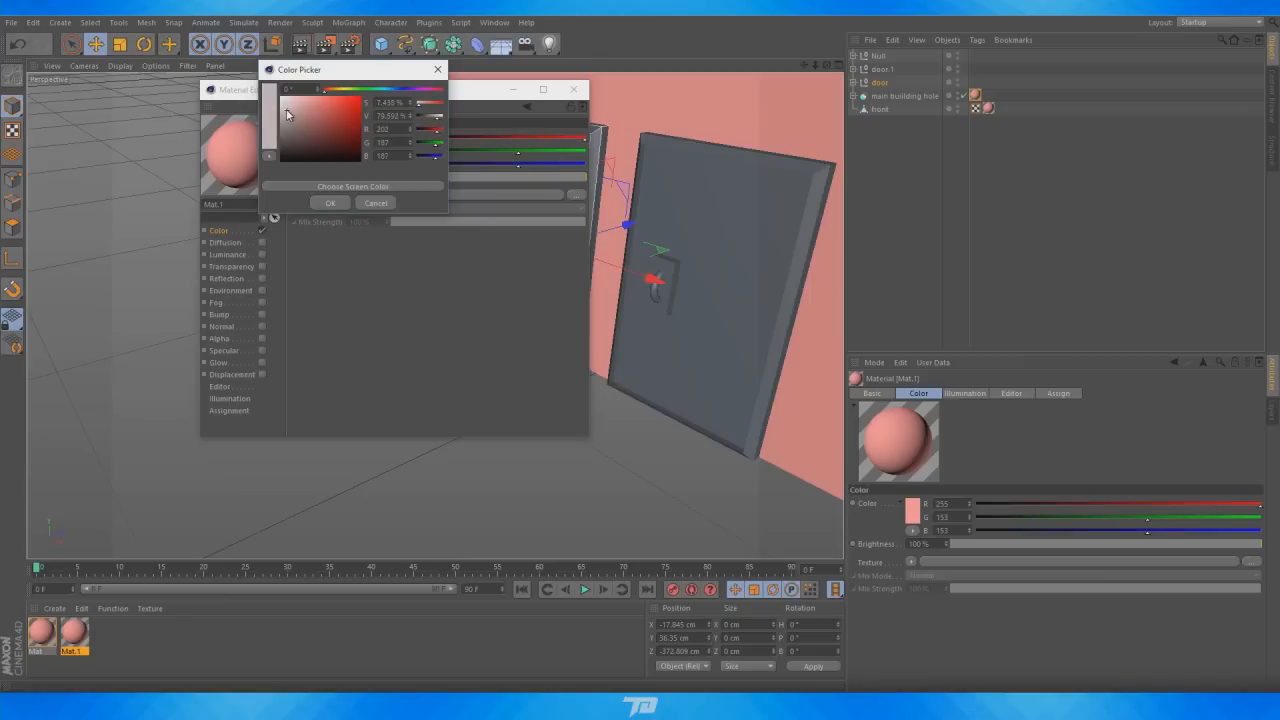
{"action": "left_click", "coordinate": [327, 204]}
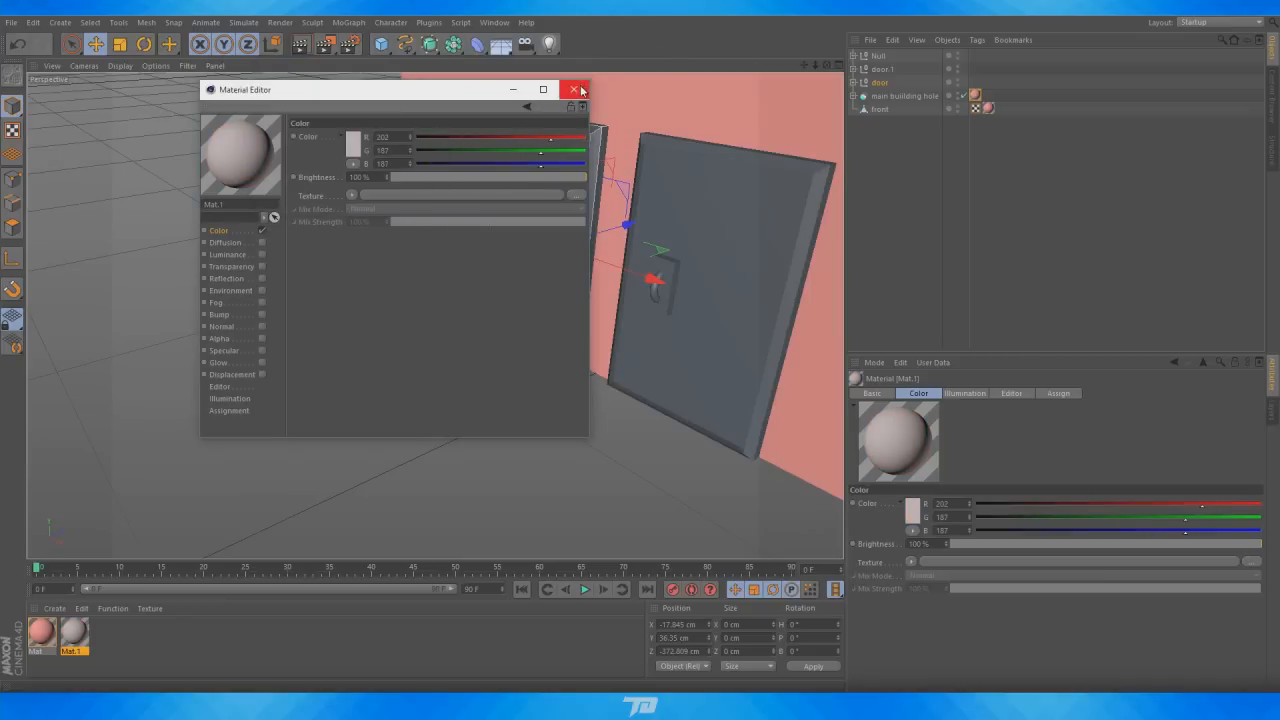
{"action": "left_click", "coordinate": [575, 90]}
Apply Mat.1 to the first door's panel and frame and the pink material to its handle
{"action": "left_click", "coordinate": [853, 82]}
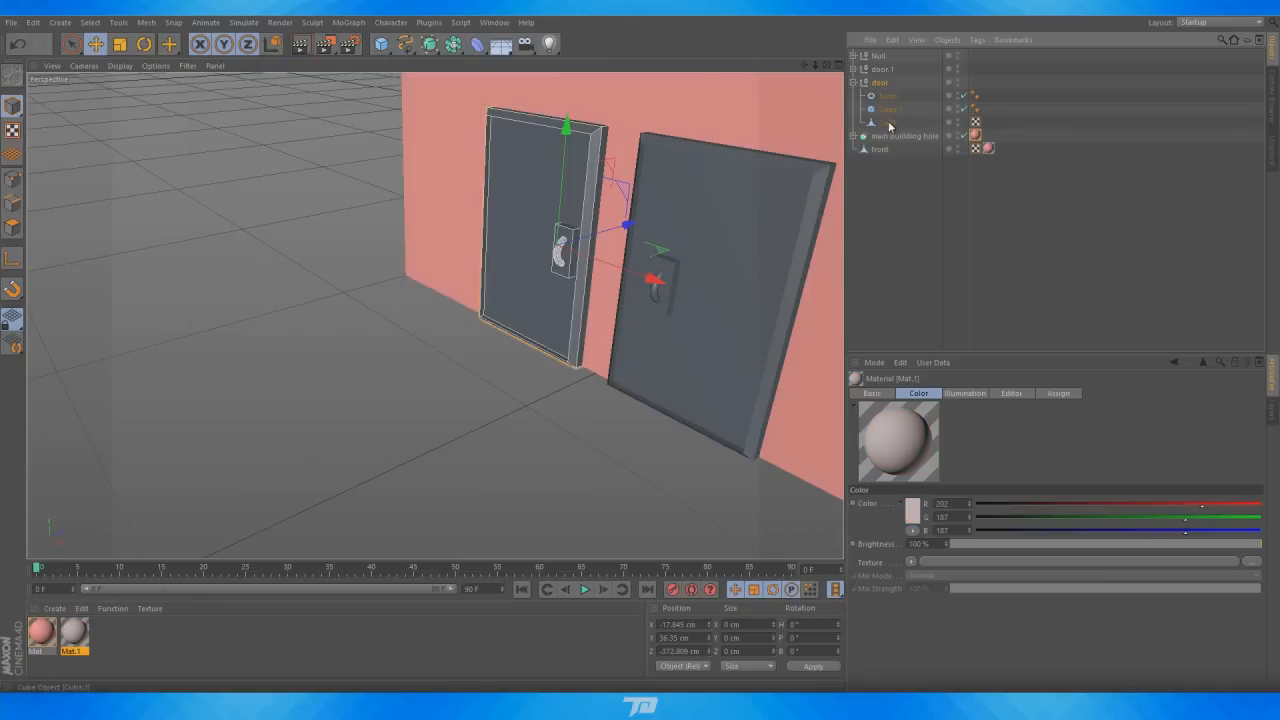
{"action": "left_click", "coordinate": [888, 122]}
{"action": "left_click_drag", "start_coordinate": [66, 638], "coordinate": [888, 122]}
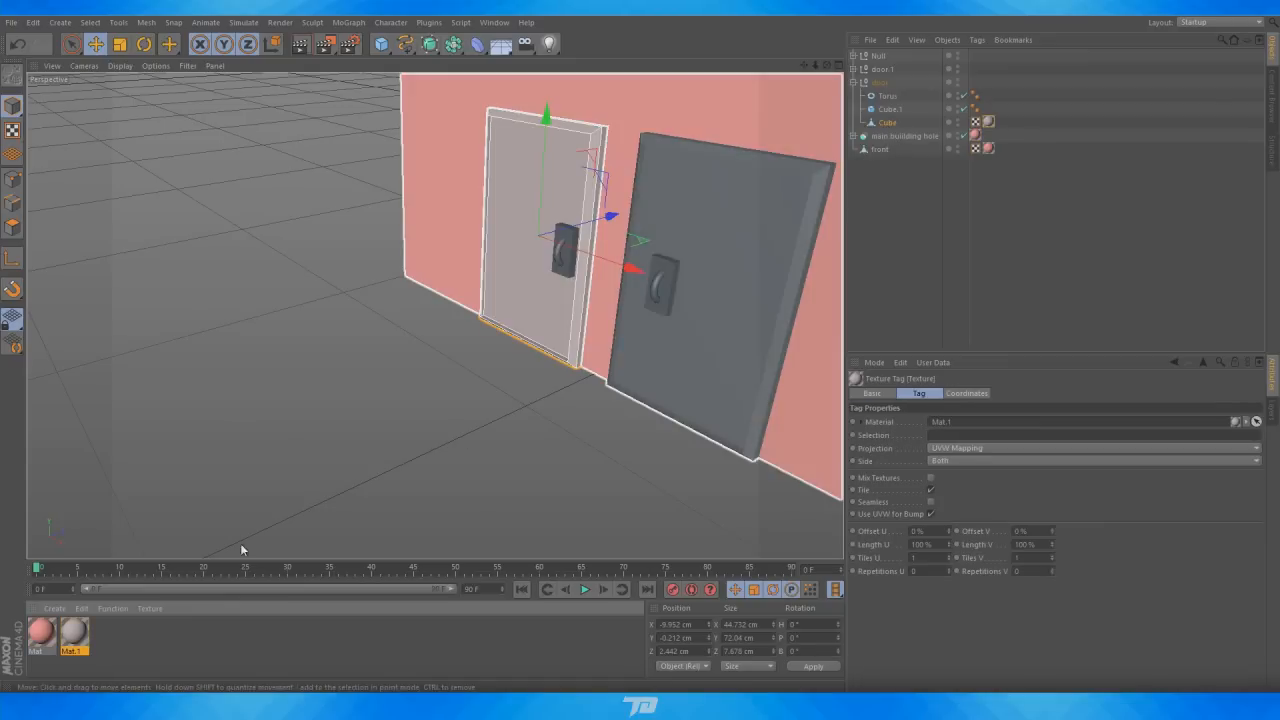
{"action": "left_click_drag", "start_coordinate": [46, 636], "coordinate": [888, 96]}
{"action": "left_click_drag", "start_coordinate": [80, 634], "coordinate": [882, 110]}
{"action": "left_click_drag", "start_coordinate": [804, 64], "coordinate": [704, 35]}
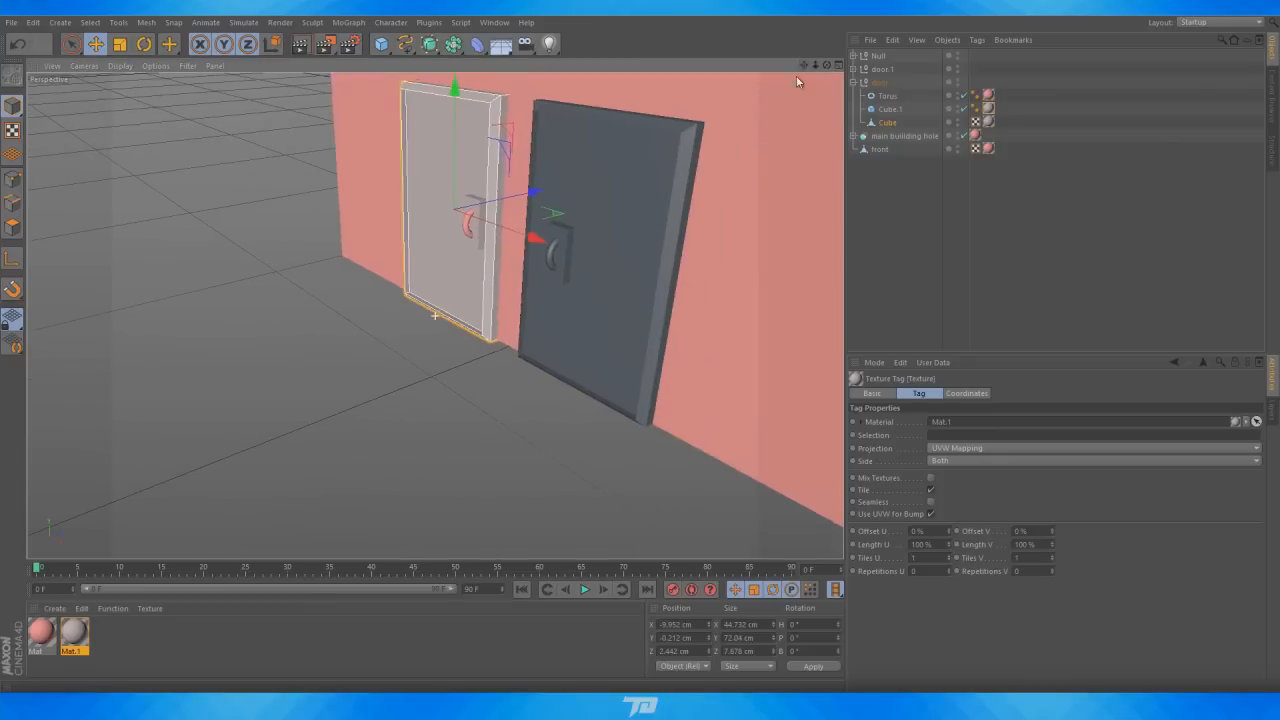
Apply Mat.1 to the second door's panel and frame and the pink material to its handle
{"action": "left_click", "coordinate": [854, 82]}
{"action": "left_click", "coordinate": [877, 70]}
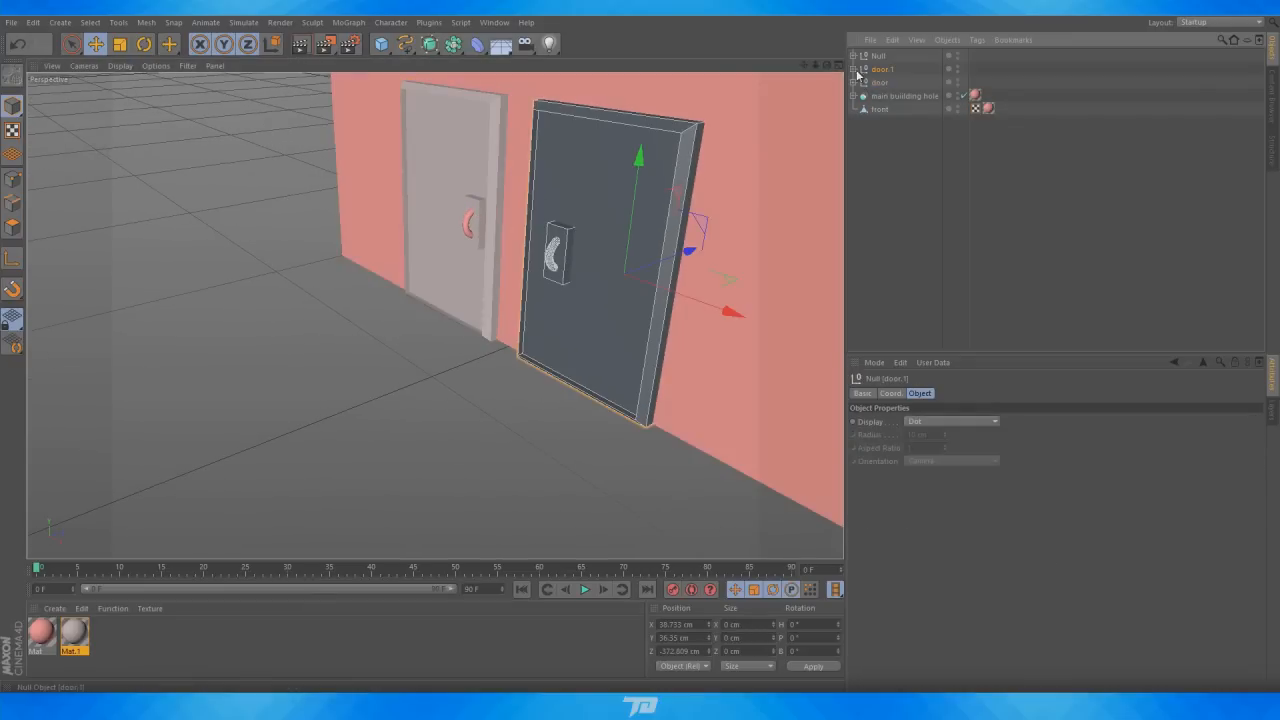
{"action": "left_click", "coordinate": [854, 69]}
{"action": "left_click", "coordinate": [889, 96]}
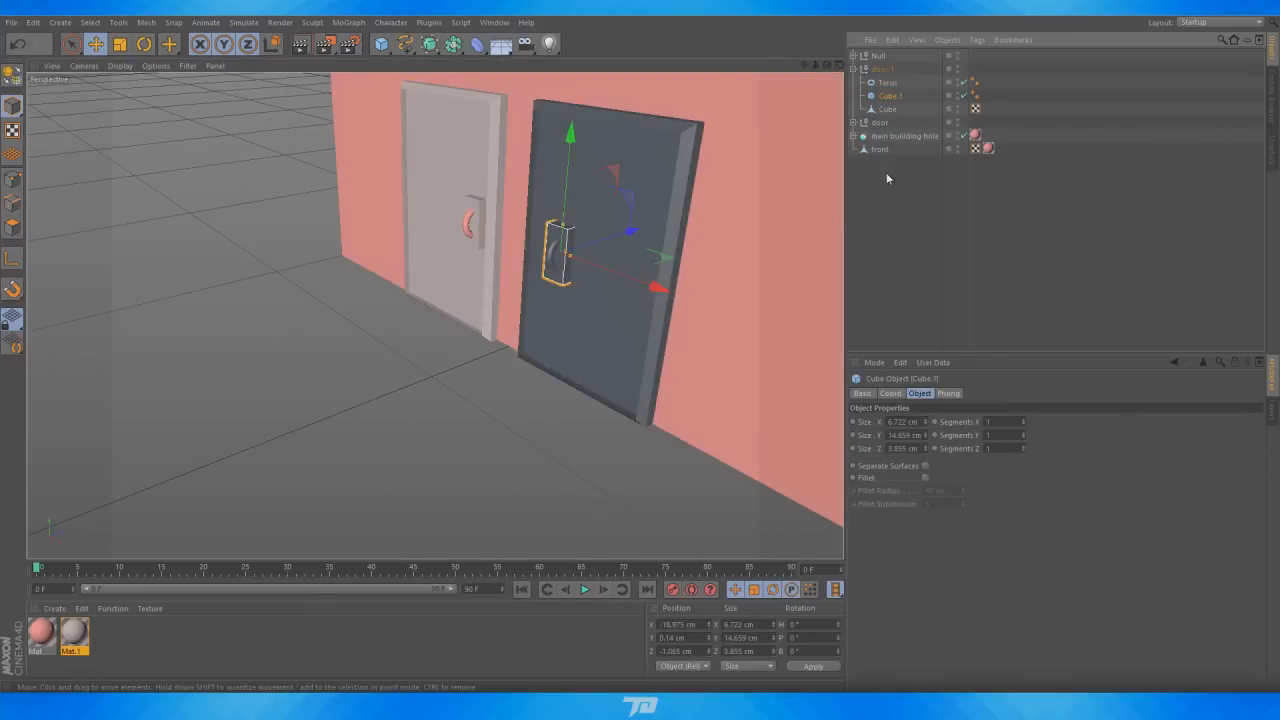
{"action": "left_click_drag", "start_coordinate": [77, 643], "coordinate": [833, 242]}
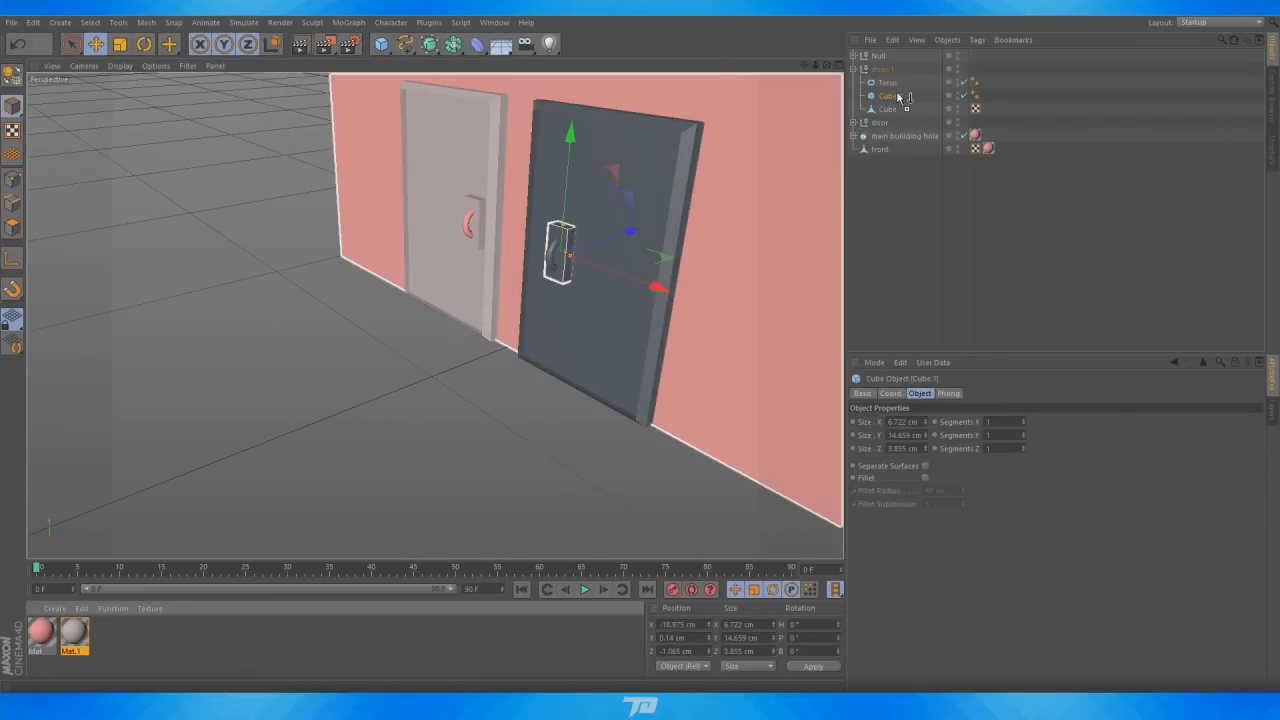
{"action": "left_click_drag", "start_coordinate": [898, 96], "coordinate": [898, 97]}
{"action": "left_click_drag", "start_coordinate": [990, 95], "coordinate": [990, 109]}
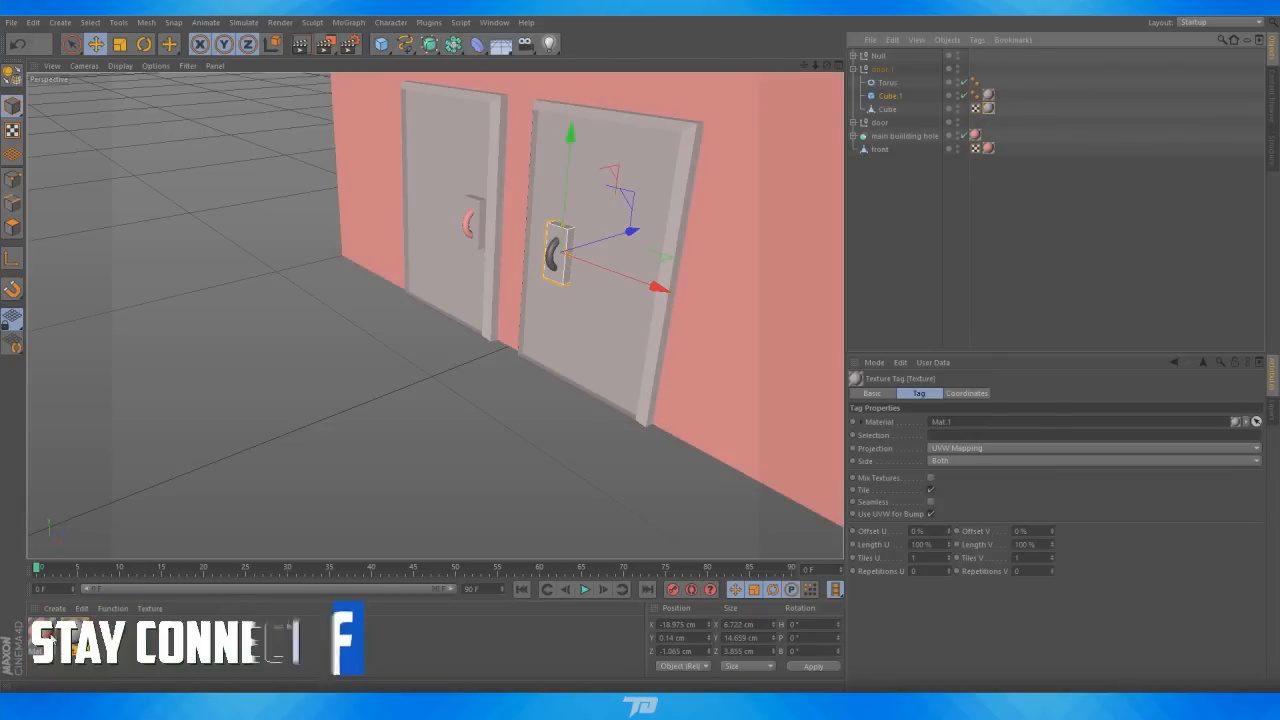
{"action": "left_click_drag", "start_coordinate": [75, 634], "coordinate": [816, 119]}
{"action": "left_click_drag", "start_coordinate": [884, 87], "coordinate": [885, 84]}
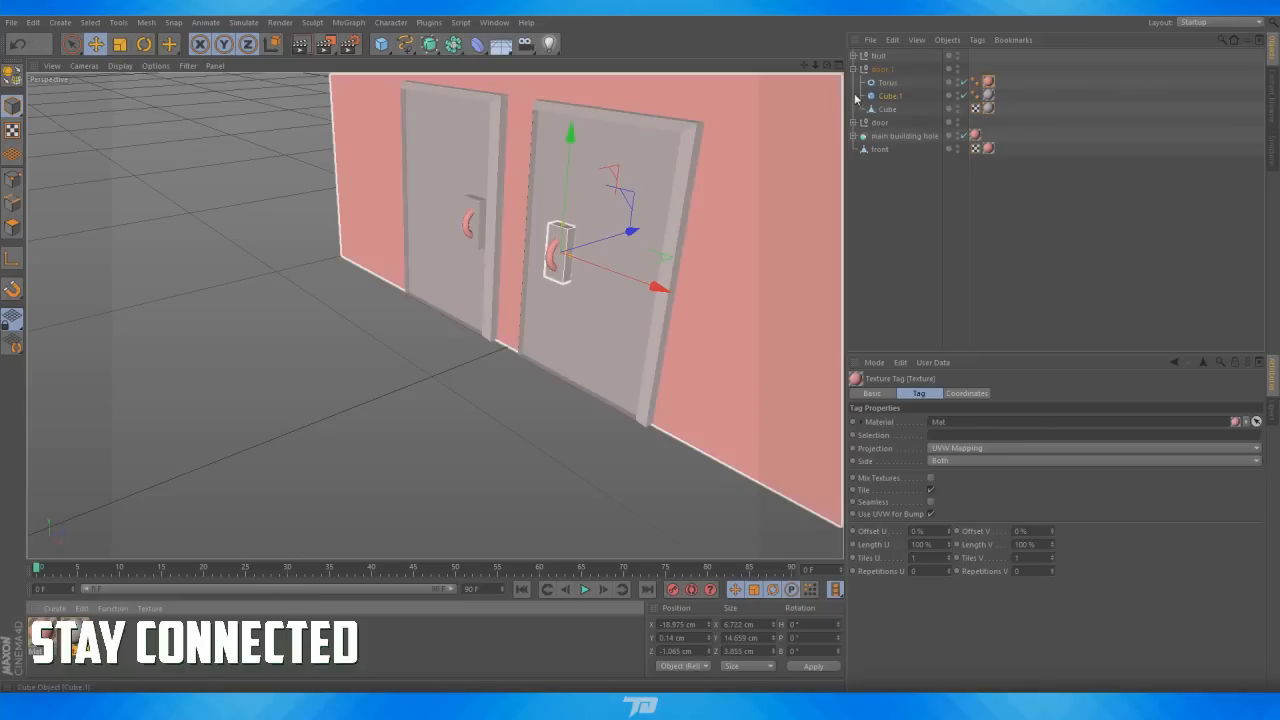
{"action": "left_click", "coordinate": [853, 69]}
{"action": "left_click", "coordinate": [882, 83]}
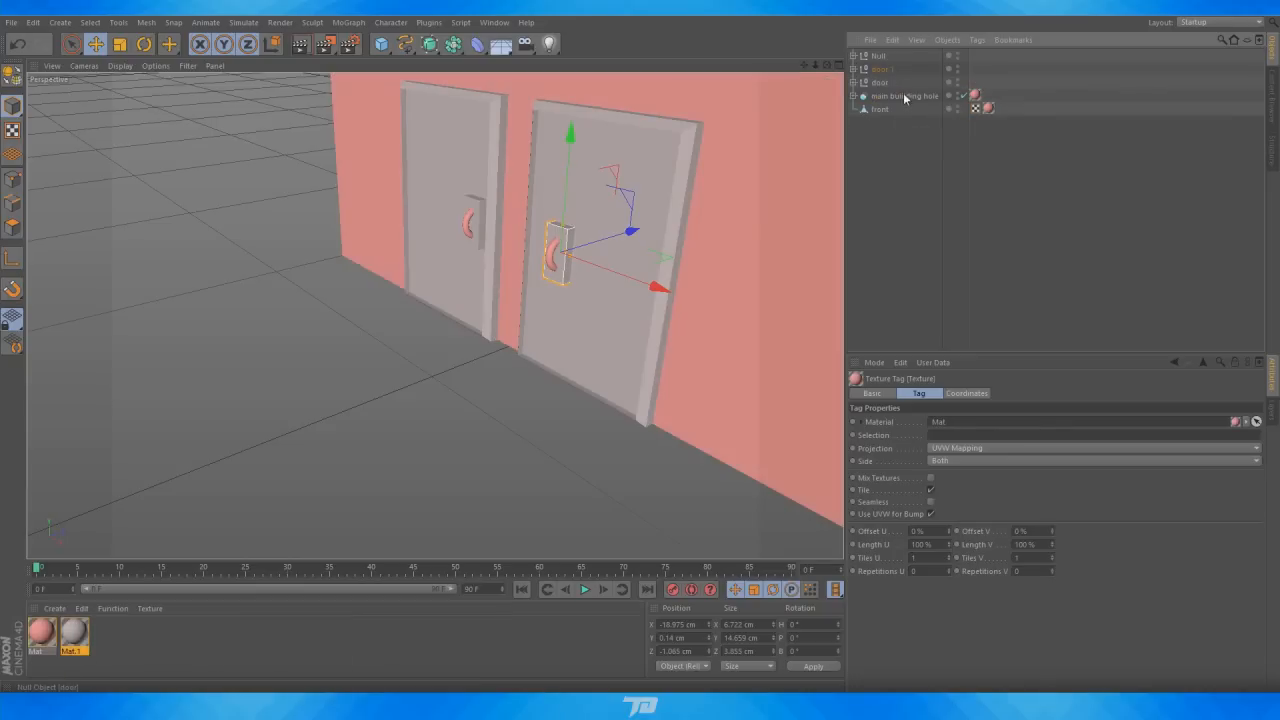
Examine the rooftop chimney pipes up close, focusing on the original pipe
{"action": "left_click_drag", "start_coordinate": [815, 66], "coordinate": [690, 329]}
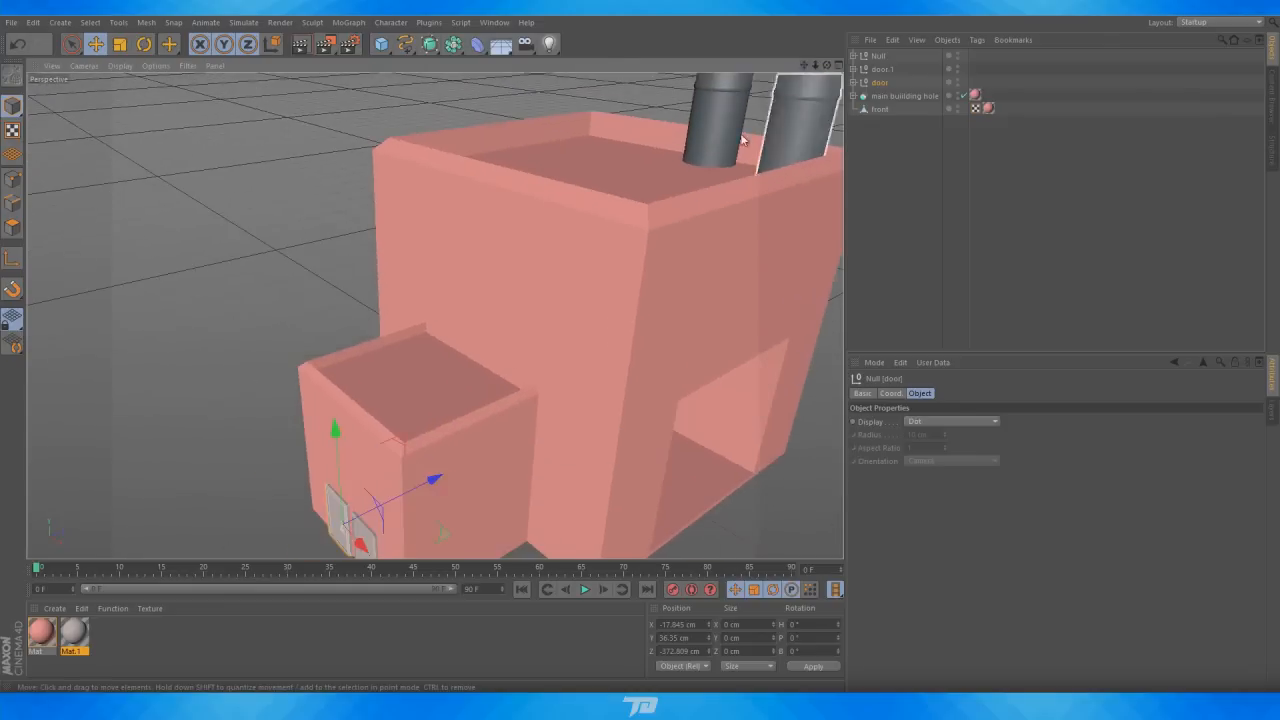
{"action": "scroll", "coordinate": [743, 143], "scroll_direction": "down", "scroll_amount": 2}
{"action": "left_click", "coordinate": [875, 71]}
{"action": "left_click", "coordinate": [876, 58]}
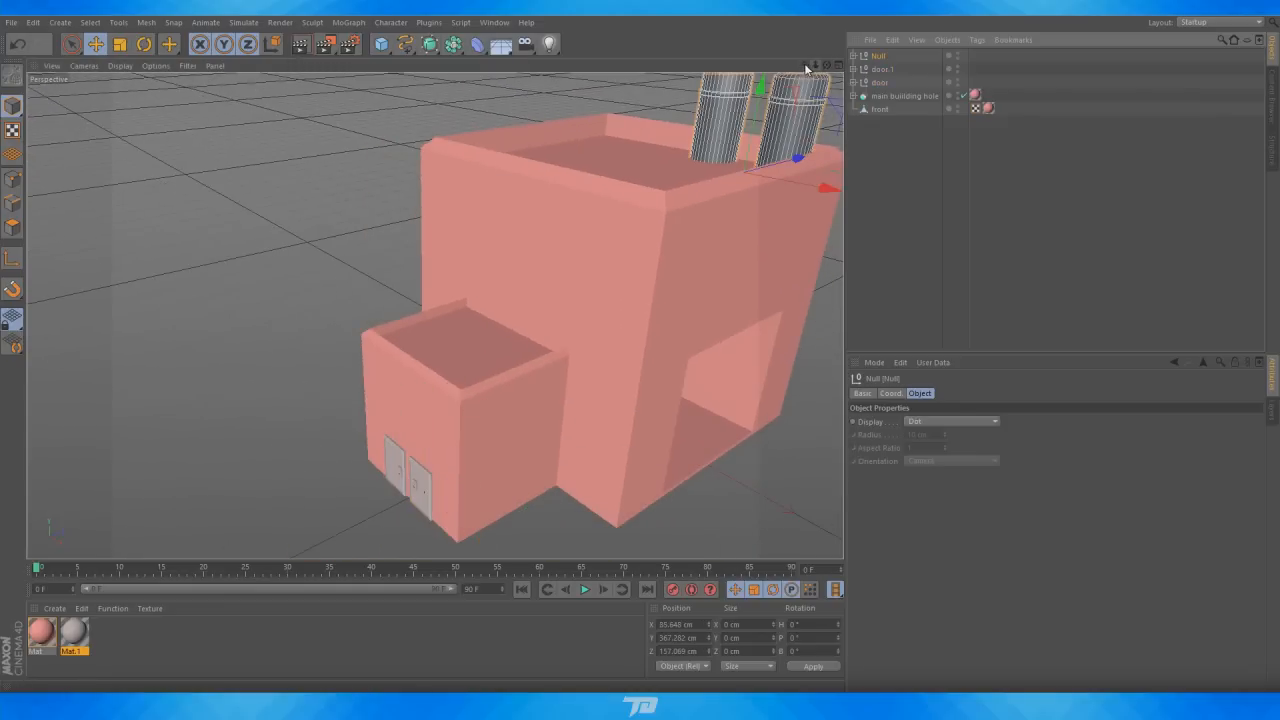
{"action": "left_click_drag", "start_coordinate": [804, 66], "coordinate": [690, 180]}
{"action": "scroll", "coordinate": [678, 164], "scroll_direction": "up", "scroll_amount": 6}
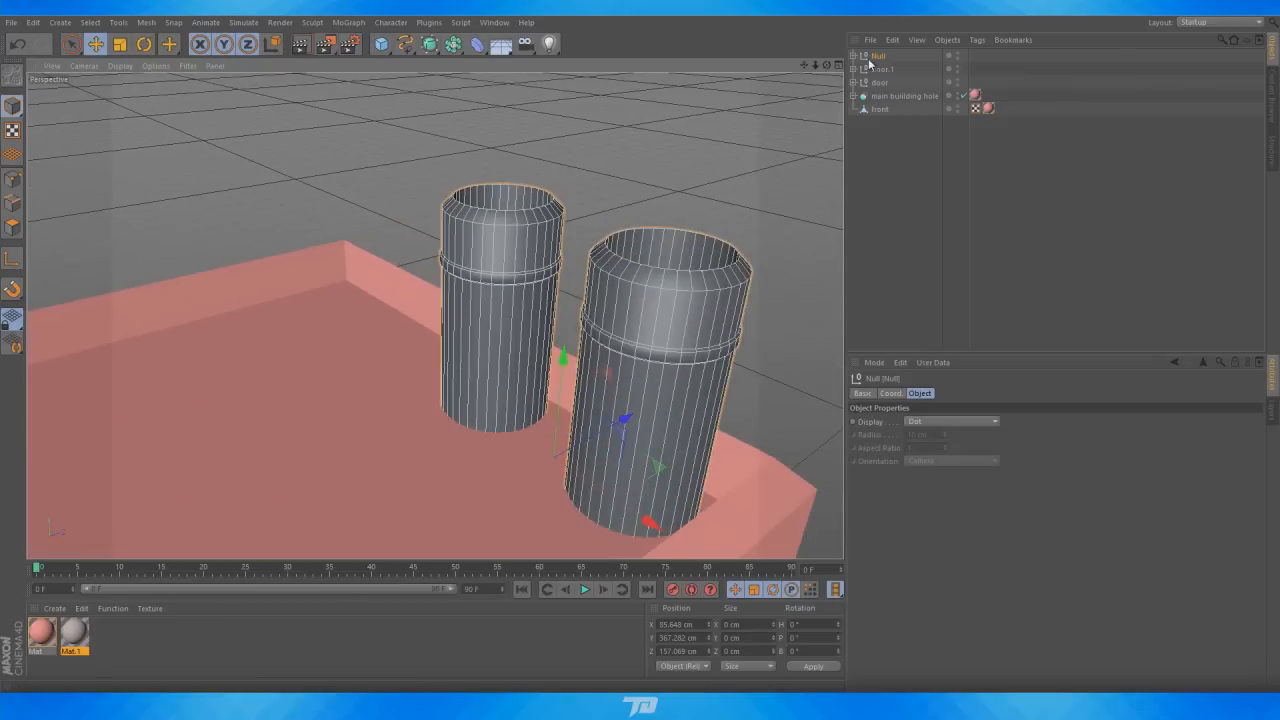
{"action": "left_click", "coordinate": [853, 56]}
{"action": "left_click", "coordinate": [876, 84]}
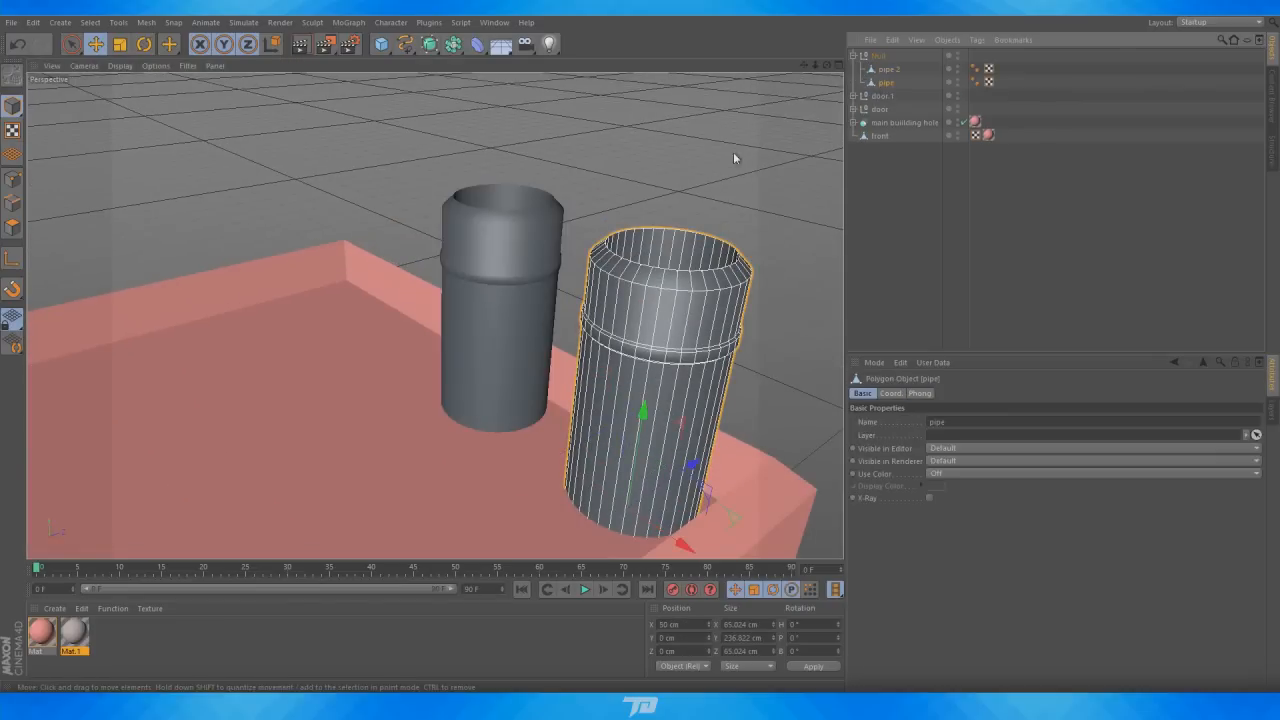
{"action": "key", "text": "o"}
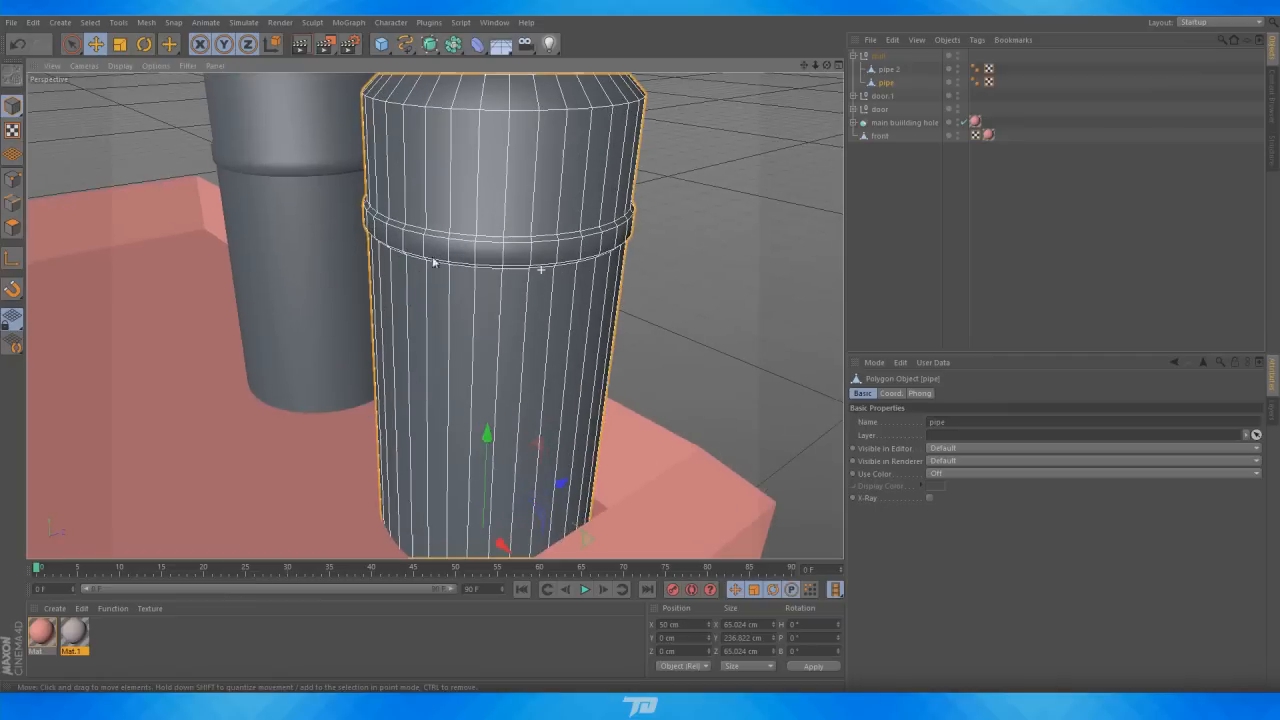
{"action": "left_click_drag", "start_coordinate": [828, 66], "coordinate": [912, 31]}
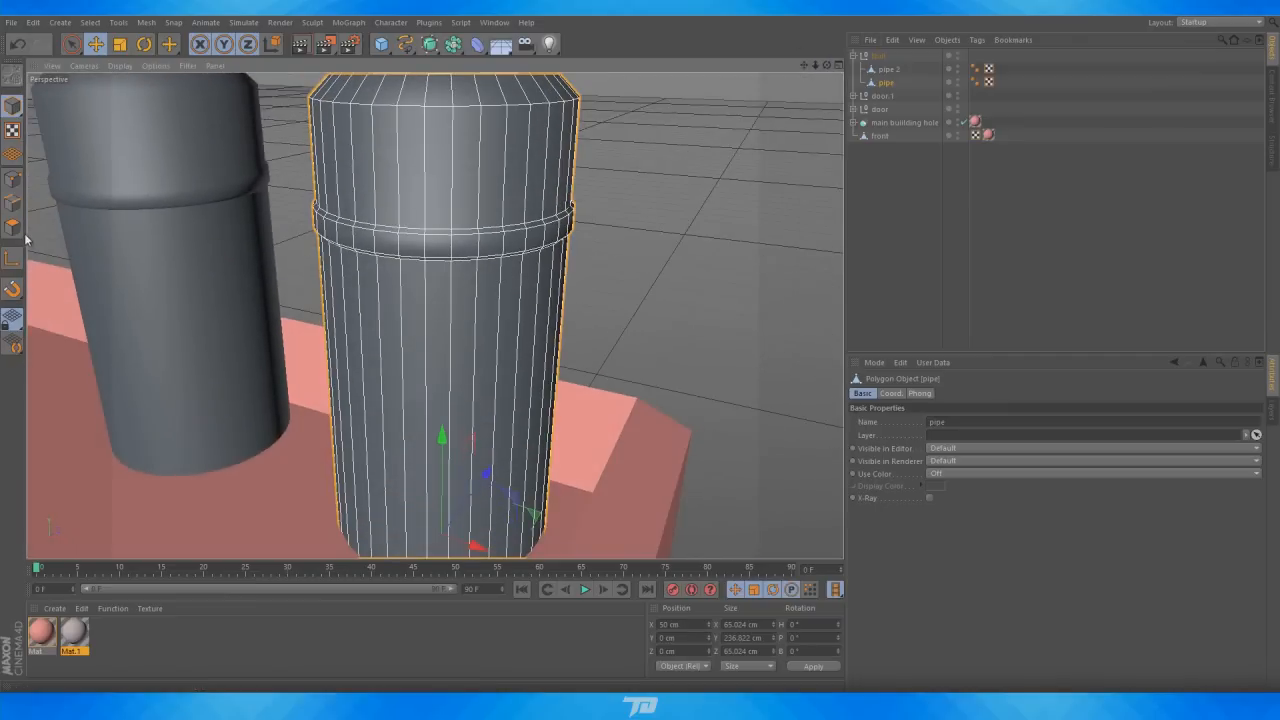
Try to select polygons on the collar band of the original chimney pipe
{"action": "left_click", "coordinate": [12, 228]}
{"action": "scroll", "coordinate": [464, 238], "scroll_direction": "up", "scroll_amount": 5}
{"action": "scroll", "coordinate": [464, 238], "scroll_direction": "up", "scroll_amount": 1}
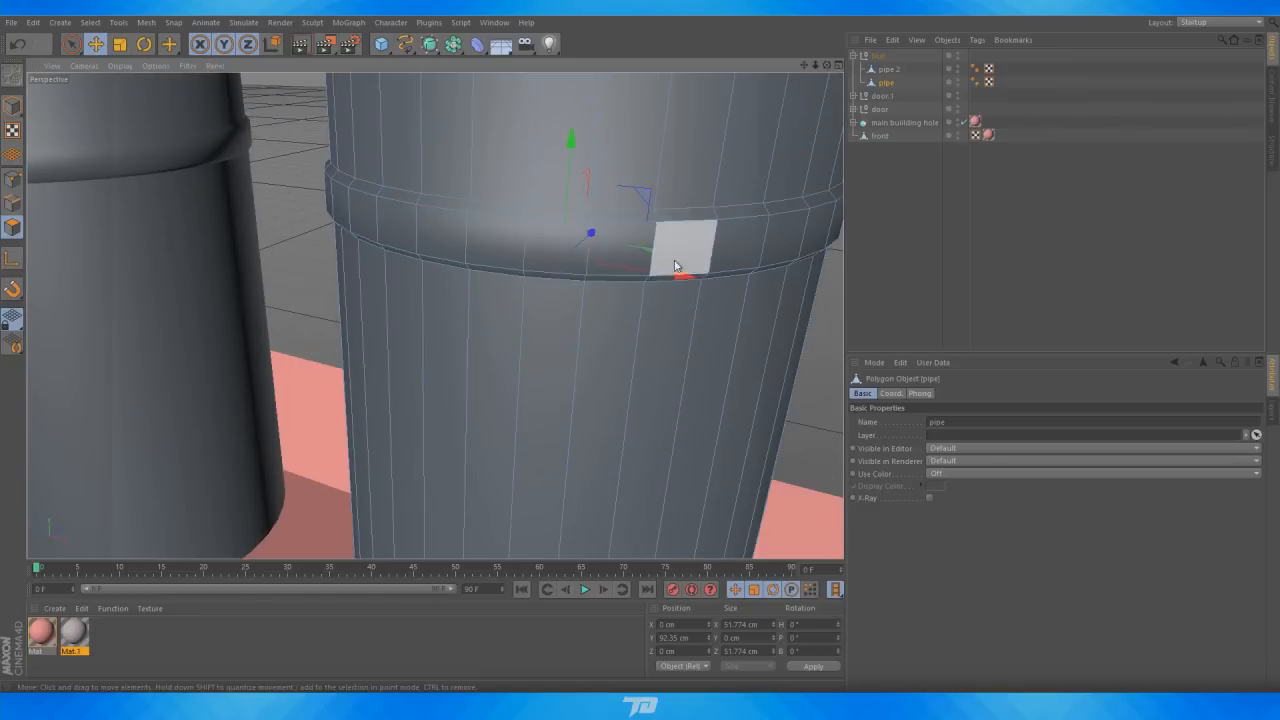
{"action": "left_click", "coordinate": [71, 44]}
{"action": "mouse_move", "coordinate": [505, 248]}
{"action": "left_mouse_down"}
{"action": "mouse_move", "coordinate": [474, 222]}
{"action": "mouse_move", "coordinate": [419, 240]}
{"action": "mouse_move", "coordinate": [502, 262]}
{"action": "left_mouse_up"}
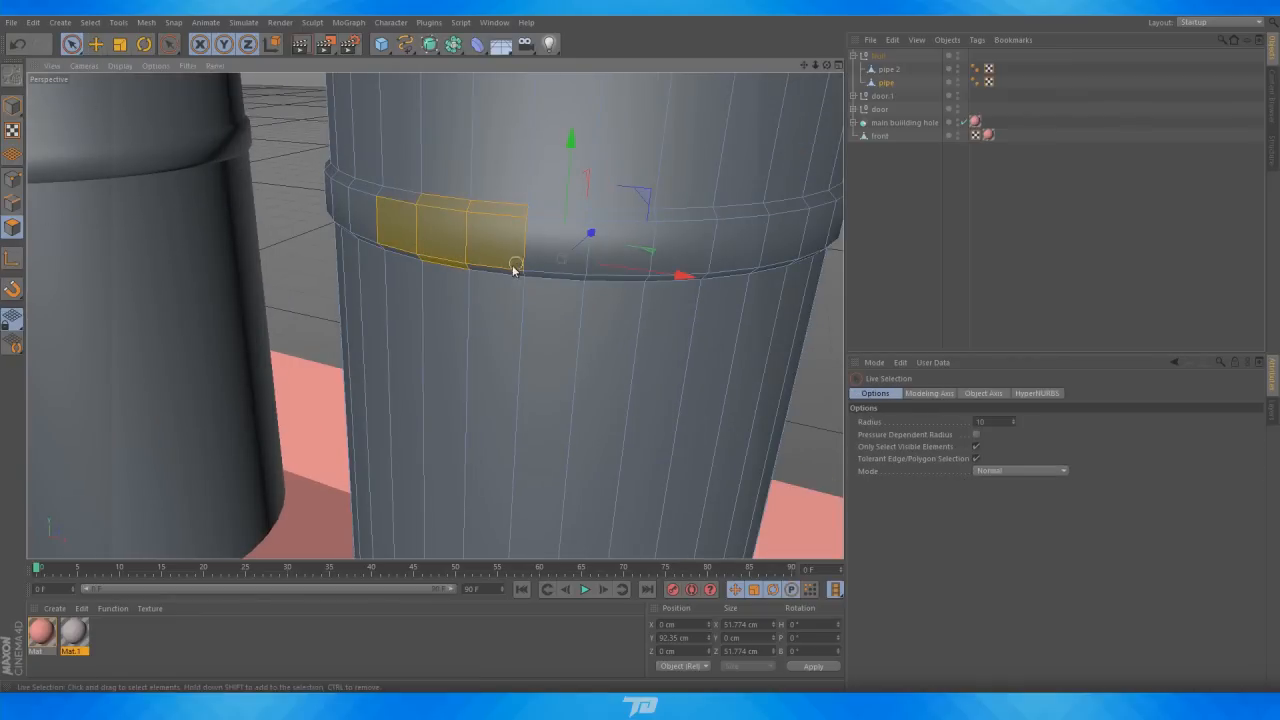
{"action": "mouse_move", "coordinate": [394, 242]}
{"action": "left_mouse_down"}
{"action": "mouse_move", "coordinate": [393, 204]}
{"action": "mouse_move", "coordinate": [372, 208]}
{"action": "left_mouse_up"}
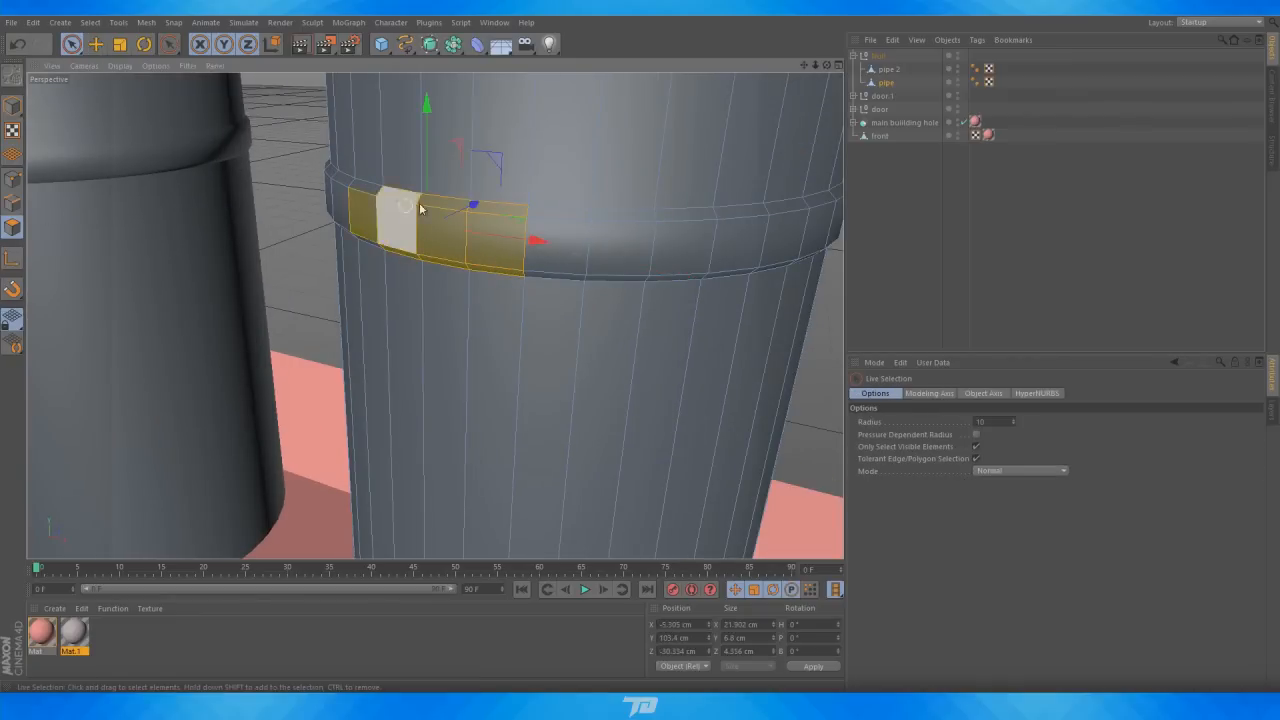
{"action": "key", "text": "ctrl+z"}
{"action": "left_click_drag", "start_coordinate": [86, 636], "coordinate": [116, 598]}
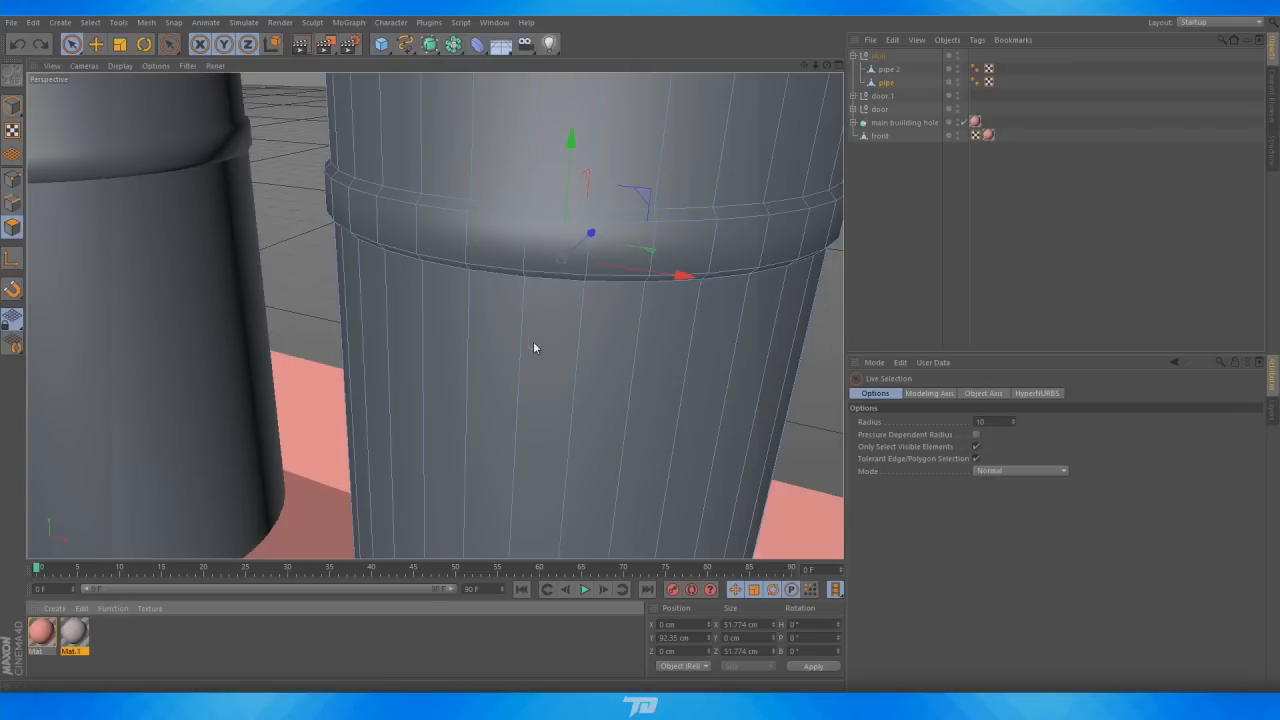
{"action": "left_click_drag", "start_coordinate": [533, 341], "coordinate": [536, 339]}
{"action": "left_click", "coordinate": [1002, 84]}
{"action": "key", "text": "Delete"}
{"action": "right_click_drag", "start_coordinate": [299, 230], "coordinate": [152, 215], "text": "alt"}
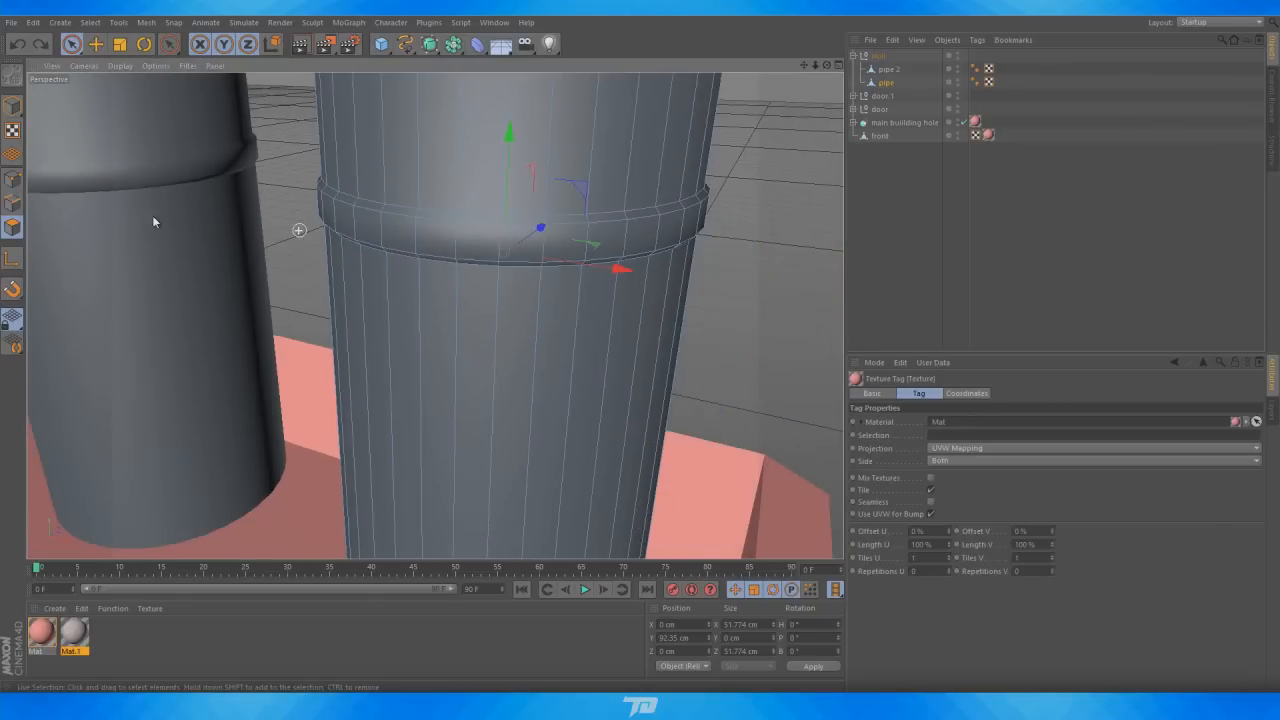
Apply the pink material to the original pipe, then select its collar band polygons and apply Mat.1 to them
{"action": "left_click", "coordinate": [12, 106]}
{"action": "left_click_drag", "start_coordinate": [45, 633], "coordinate": [443, 335]}
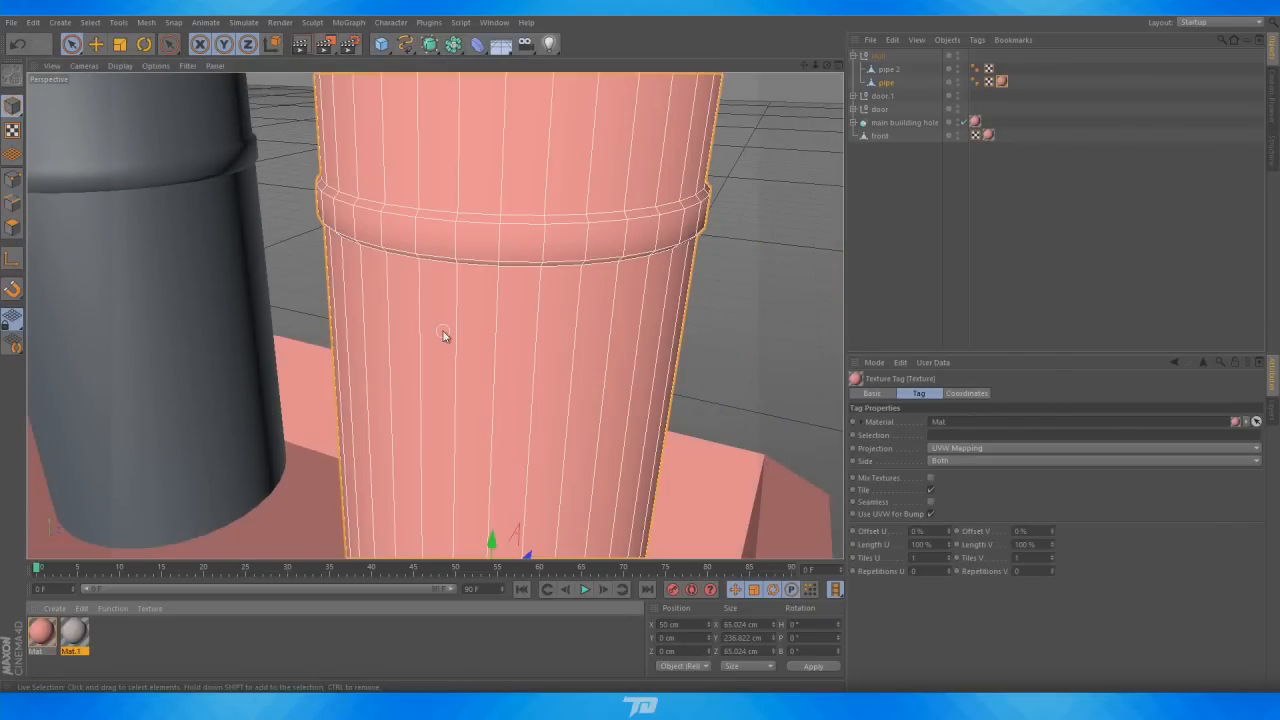
{"action": "left_click", "coordinate": [885, 82]}
{"action": "left_click", "coordinate": [12, 227]}
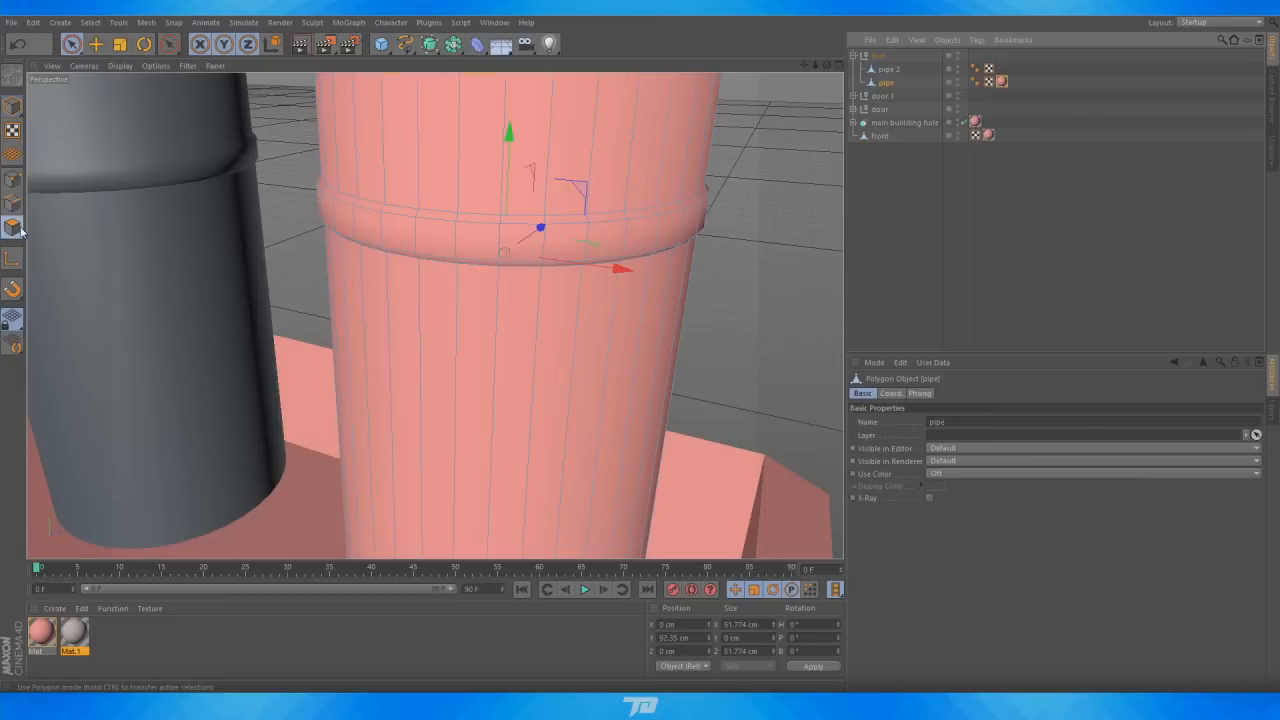
{"action": "left_click", "coordinate": [447, 252]}
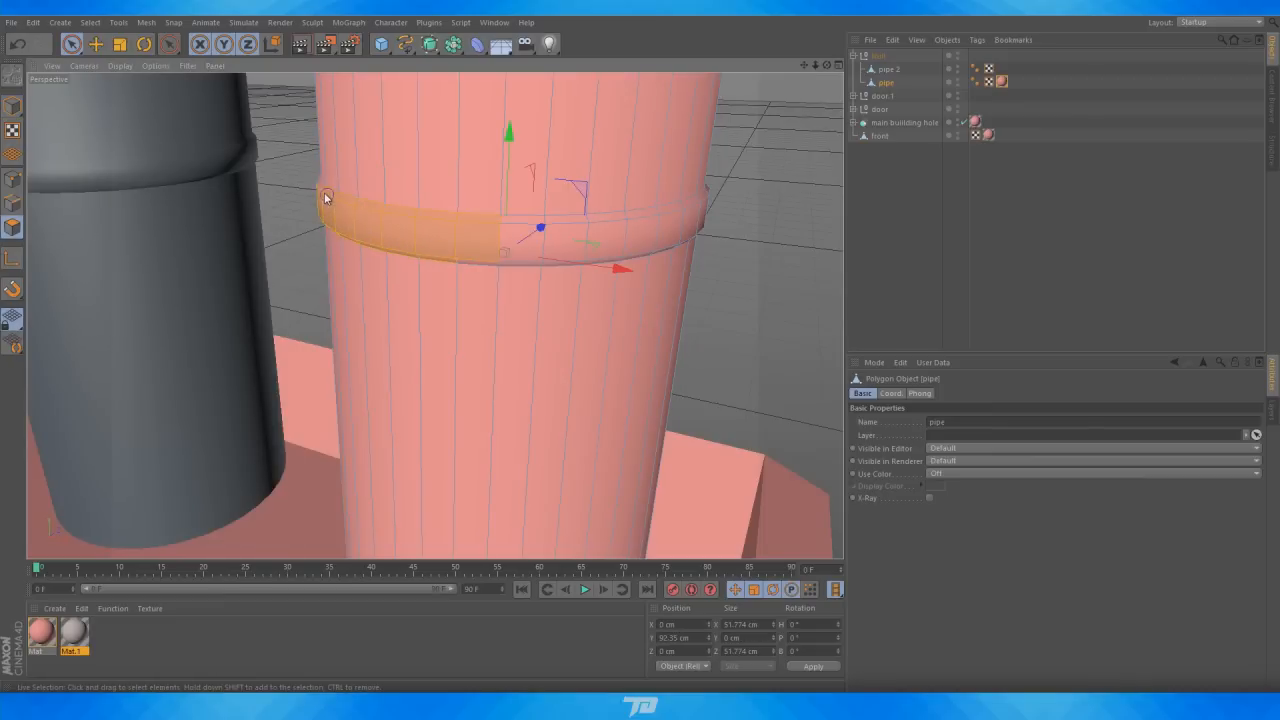
{"action": "left_click", "coordinate": [347, 281], "text": "ctrl"}
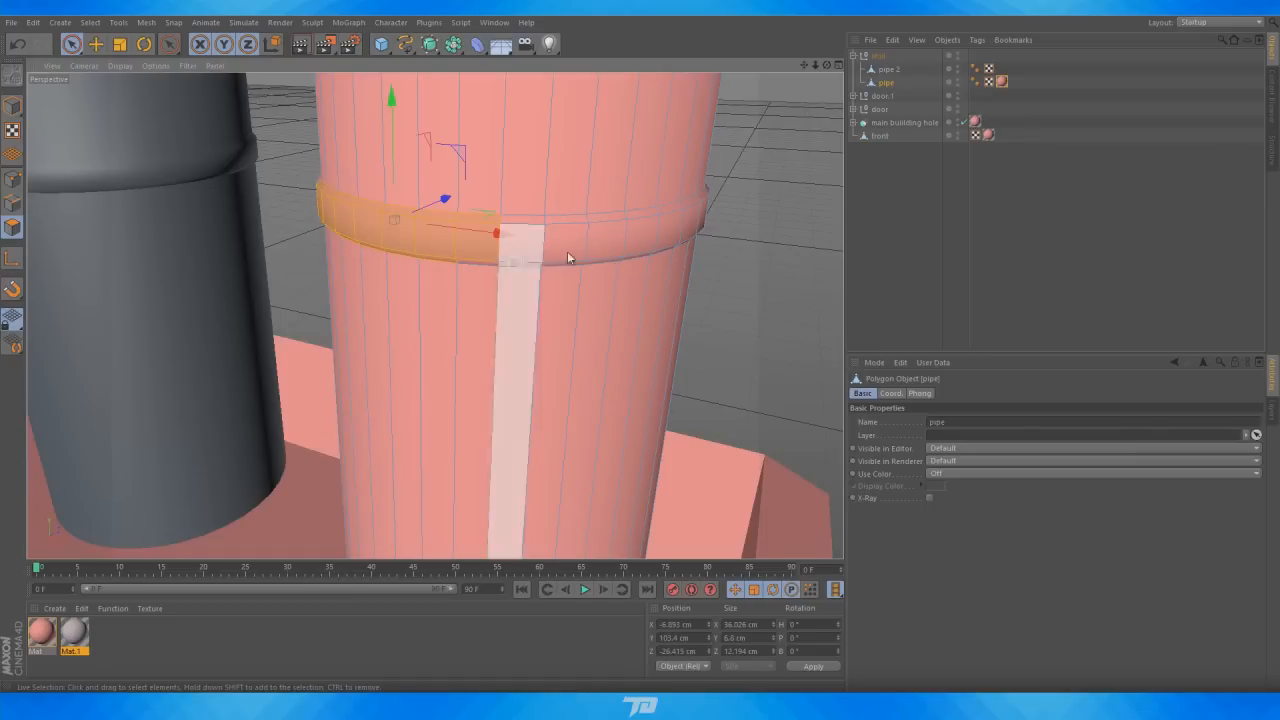
{"action": "left_click_drag", "start_coordinate": [602, 221], "coordinate": [607, 226], "text": "shift"}
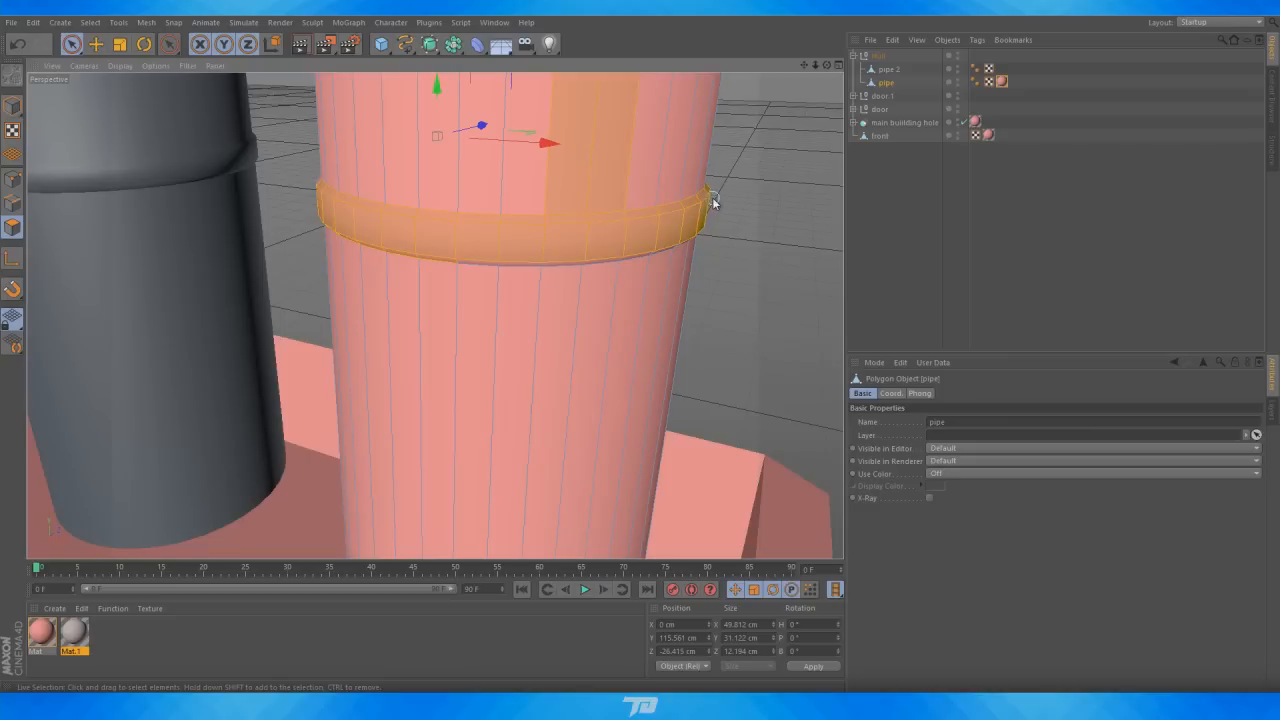
{"action": "left_click_drag", "start_coordinate": [669, 232], "coordinate": [644, 233], "text": "shift"}
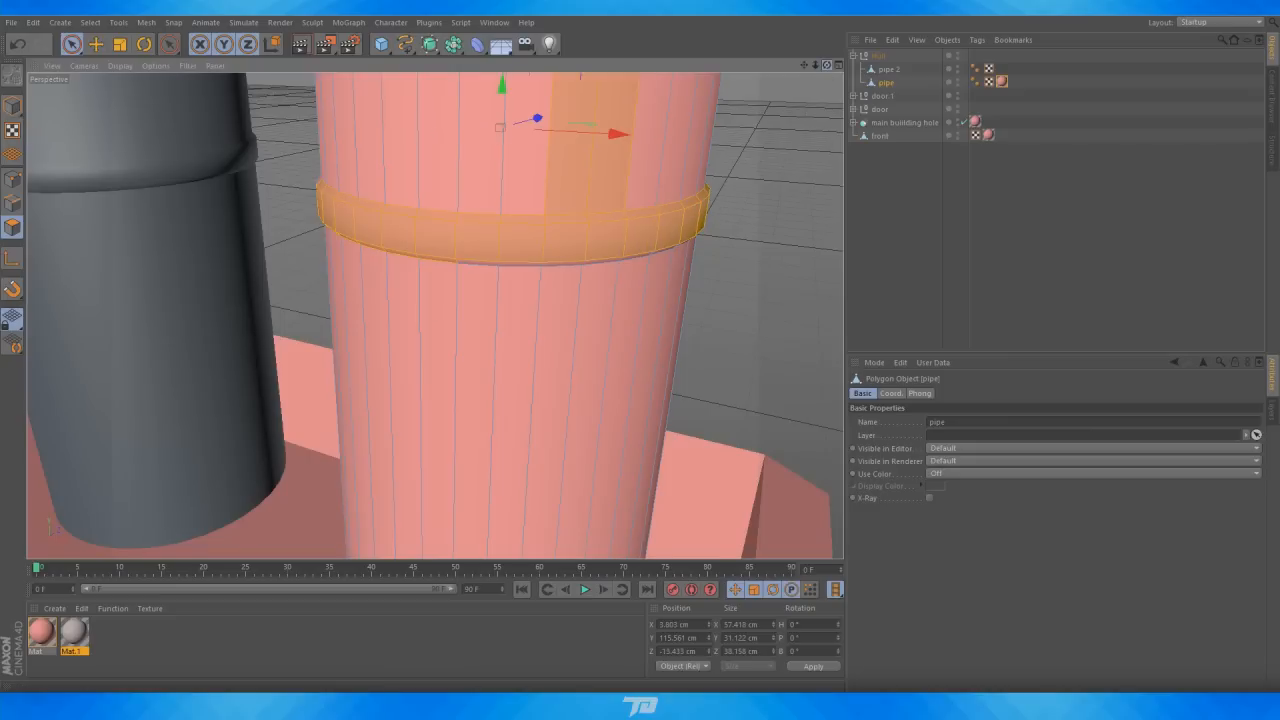
{"action": "left_click_drag", "start_coordinate": [825, 66], "coordinate": [812, 18]}
{"action": "left_click_drag", "start_coordinate": [471, 248], "coordinate": [528, 241], "text": "shift"}
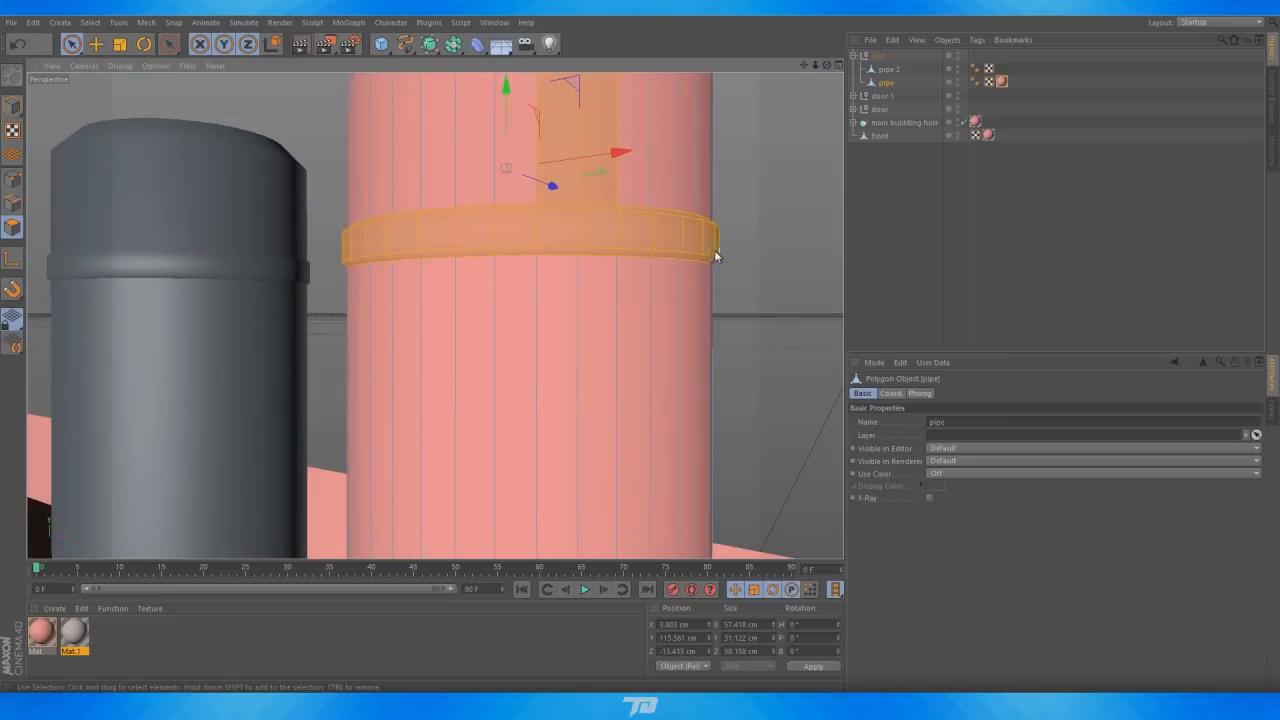
{"action": "left_click", "coordinate": [586, 130], "text": "ctrl"}
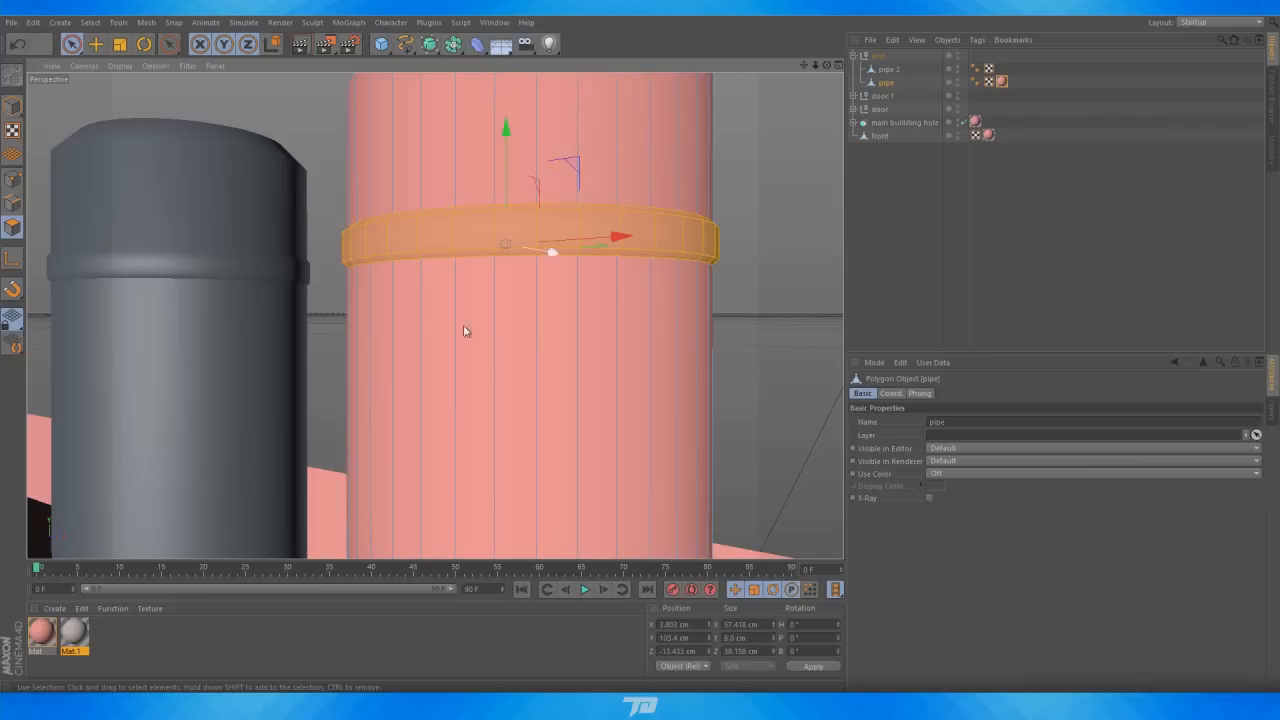
{"action": "left_click_drag", "start_coordinate": [73, 632], "coordinate": [425, 236]}
Apply the pink material to the second chimney pipe
{"action": "scroll", "coordinate": [774, 285], "scroll_direction": "down", "scroll_amount": 4}
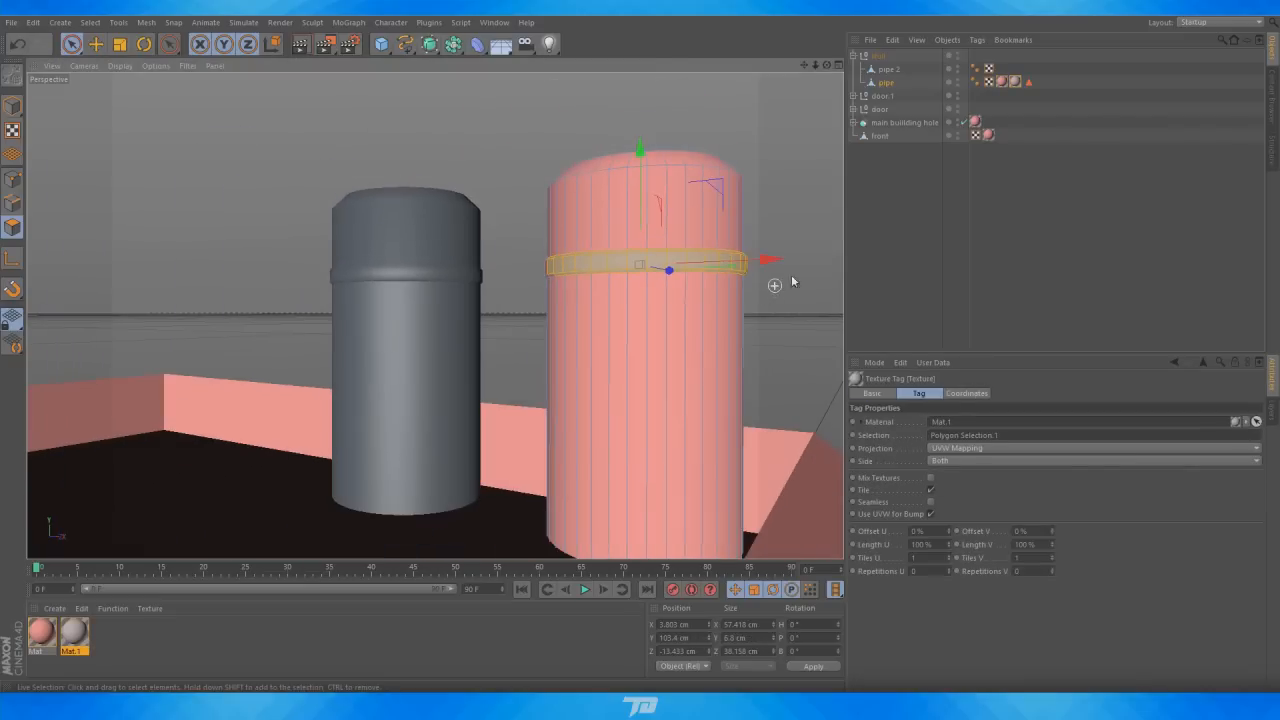
{"action": "left_click", "coordinate": [791, 260]}
{"action": "scroll", "coordinate": [791, 260], "scroll_direction": "down", "scroll_amount": 3}
{"action": "mouse_move", "coordinate": [827, 66]}
{"action": "left_mouse_down"}
{"action": "mouse_move", "coordinate": [872, 74]}
{"action": "mouse_move", "coordinate": [790, 80]}
{"action": "mouse_move", "coordinate": [830, 69]}
{"action": "left_mouse_up"}
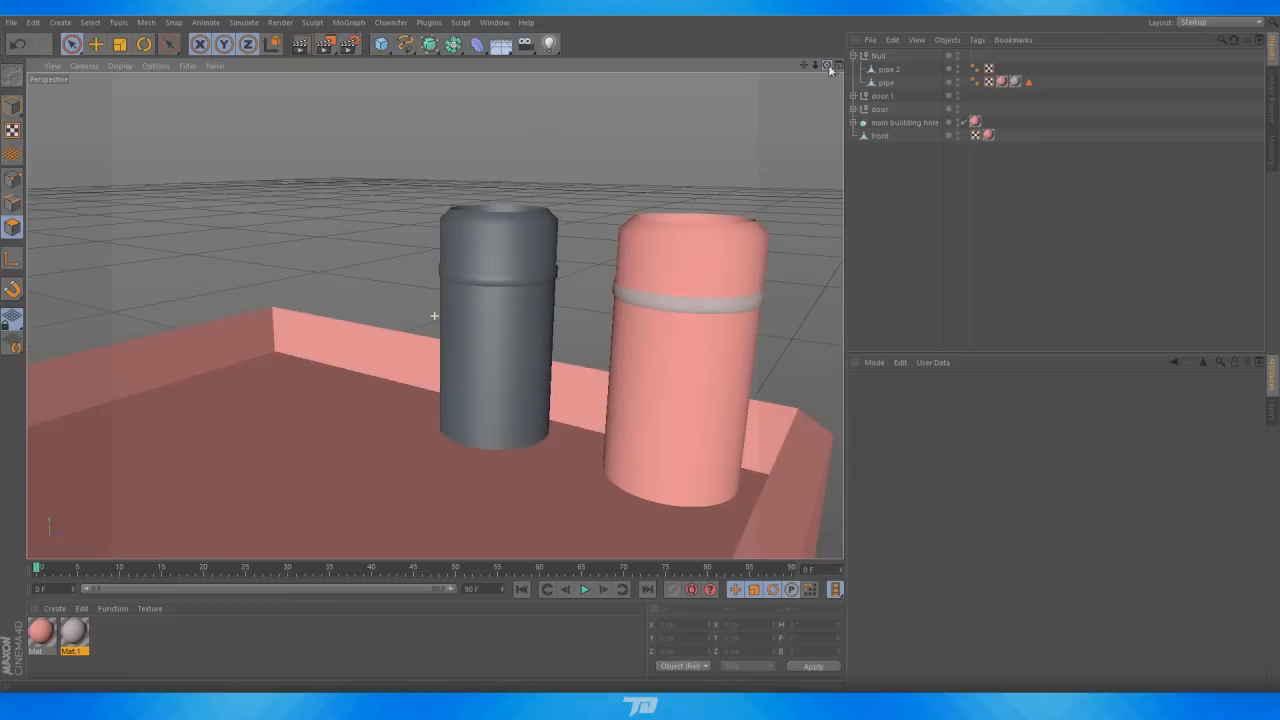
{"action": "left_click", "coordinate": [1002, 82]}
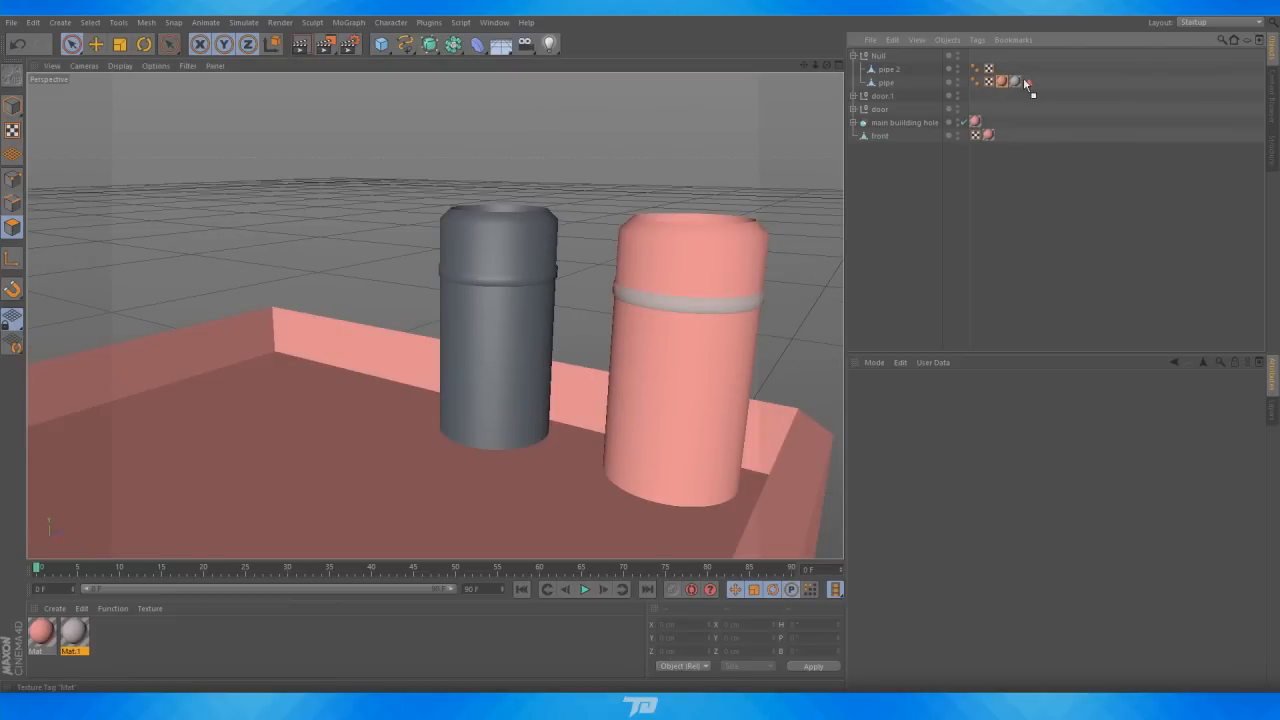
{"action": "scroll", "coordinate": [706, 269], "scroll_direction": "down", "scroll_amount": 10}
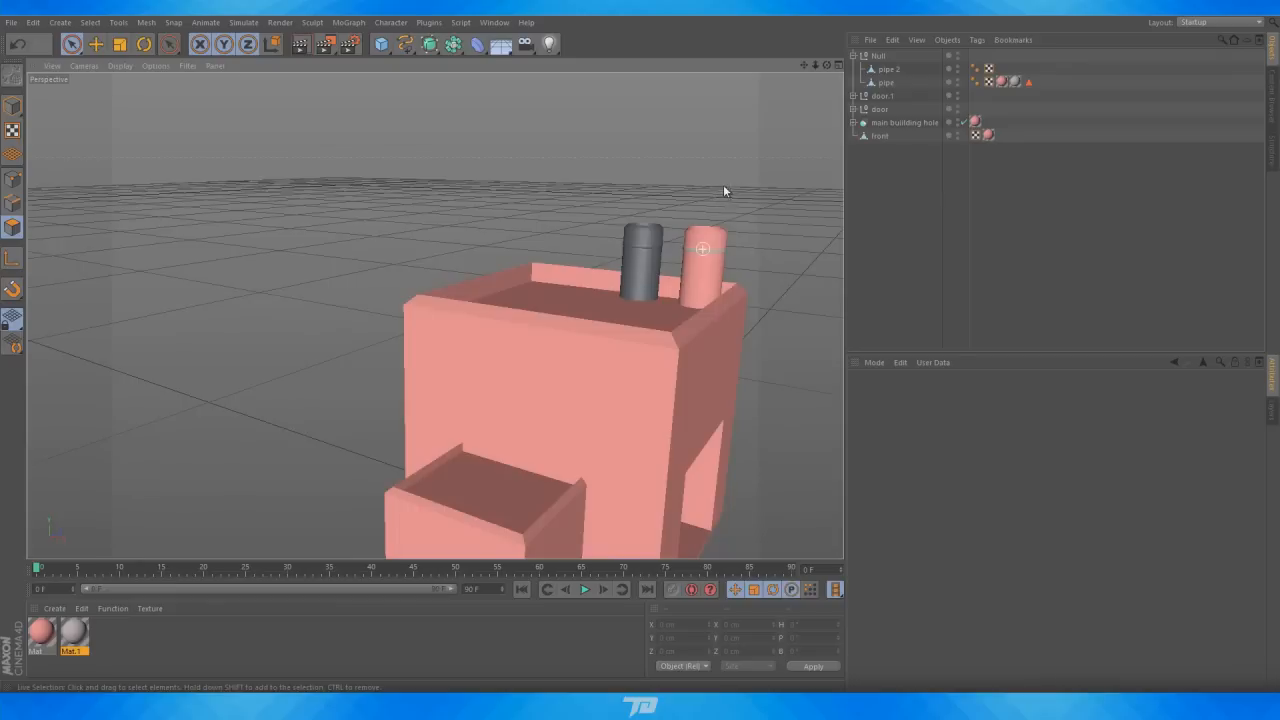
{"action": "left_click_drag", "start_coordinate": [41, 631], "coordinate": [575, 302]}
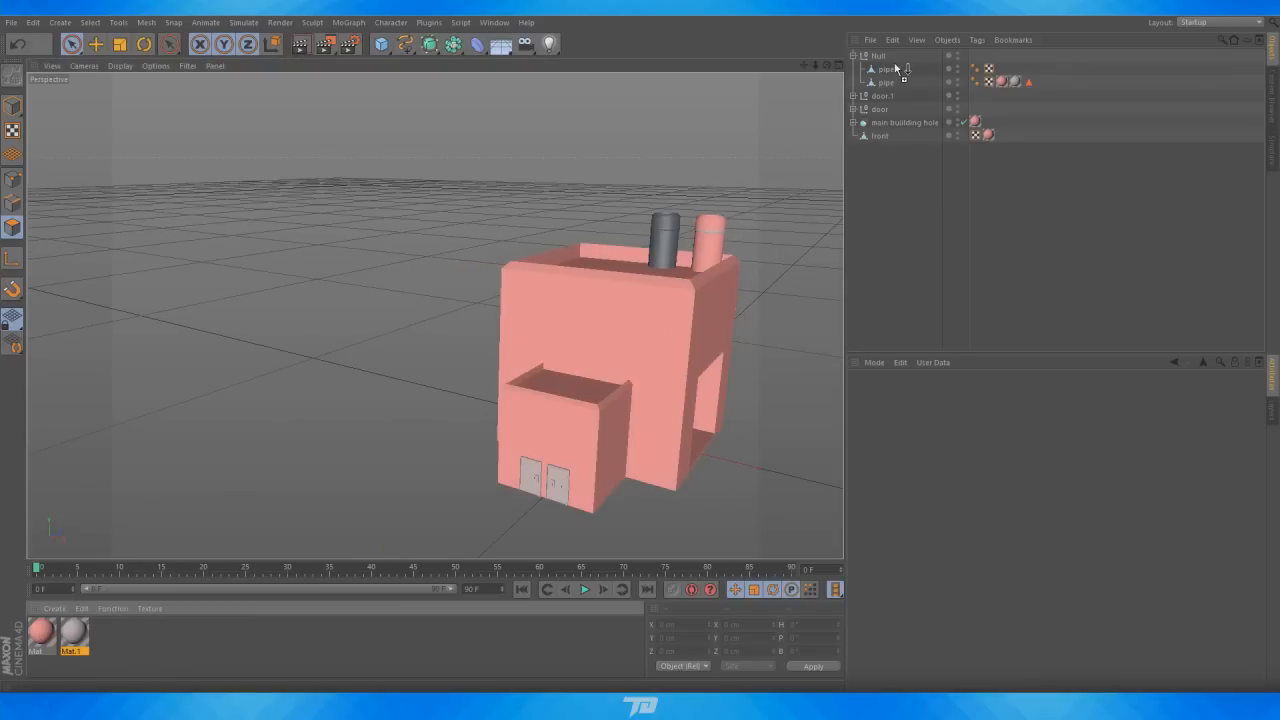
{"action": "left_click_drag", "start_coordinate": [887, 73], "coordinate": [435, 316]}
{"action": "scroll", "coordinate": [434, 316], "scroll_direction": "down", "scroll_amount": 3}
{"action": "left_click_drag", "start_coordinate": [826, 66], "coordinate": [806, 49]}
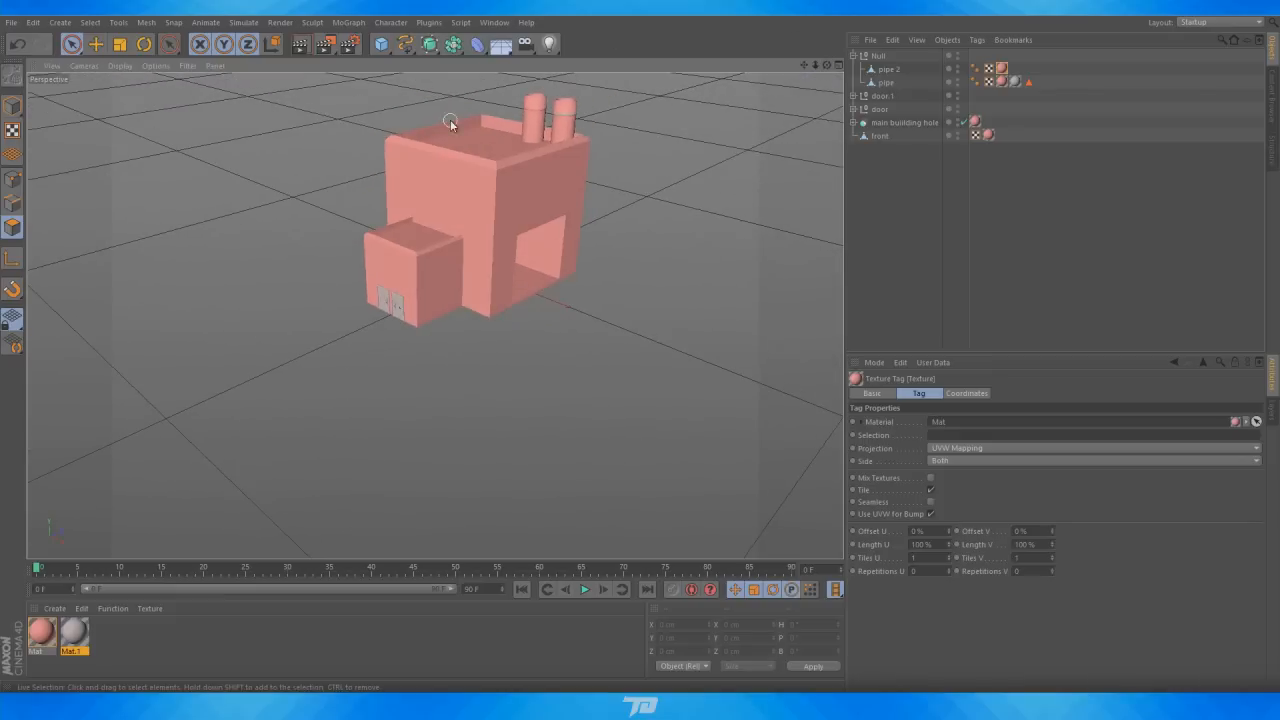
Add a plane as ground under the building, scale it up, and apply Mat.1 to it
{"action": "left_click", "coordinate": [382, 46]}
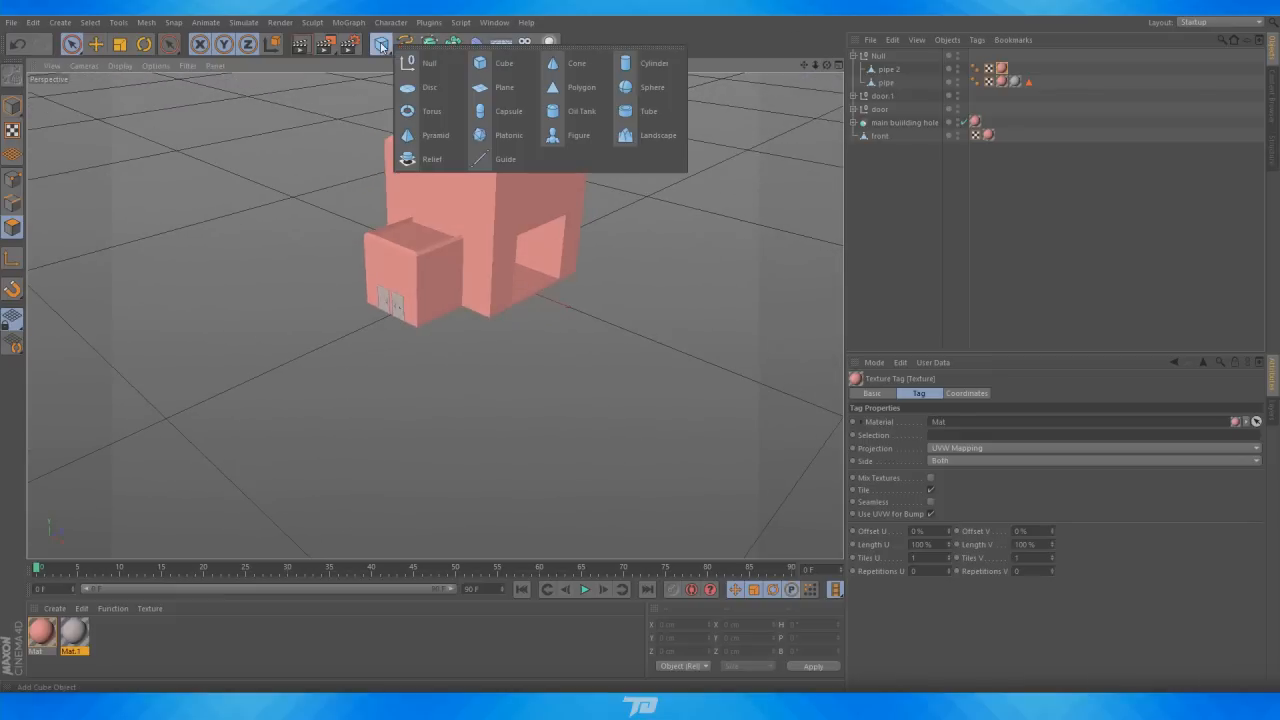
{"action": "left_click", "coordinate": [504, 87]}
{"action": "left_click", "coordinate": [119, 46]}
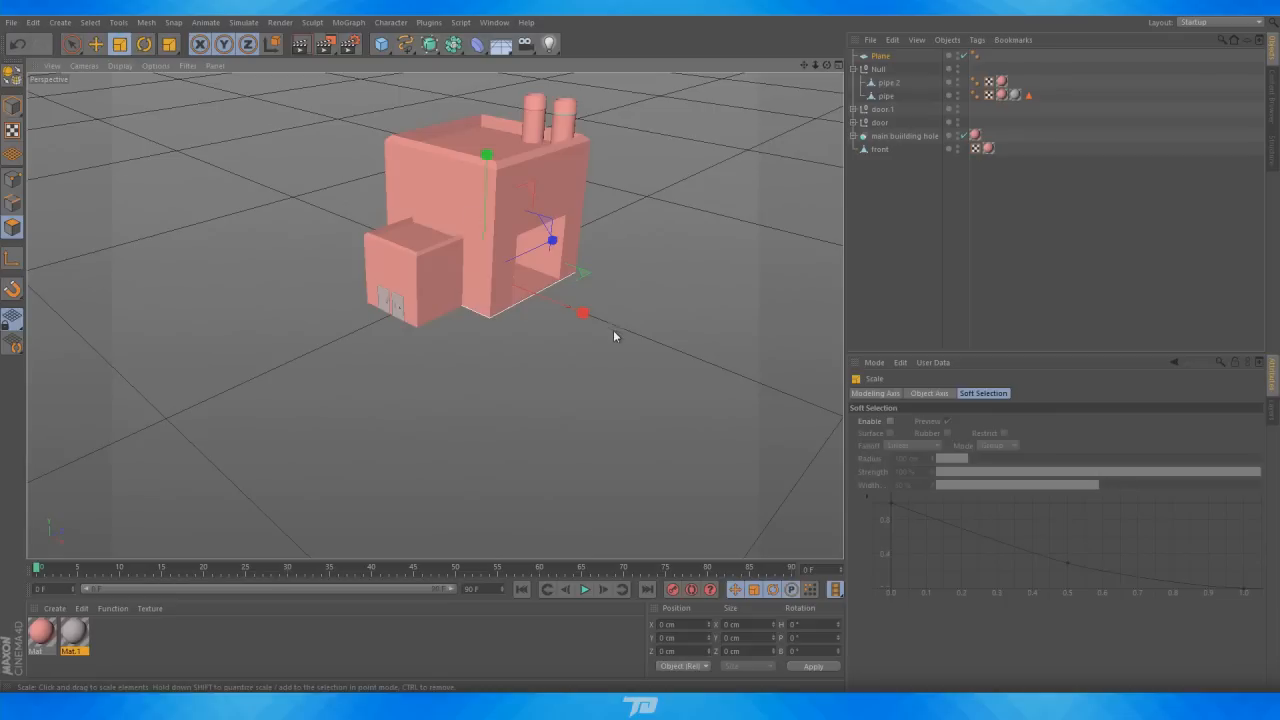
{"action": "left_click_drag", "start_coordinate": [587, 316], "coordinate": [800, 402]}
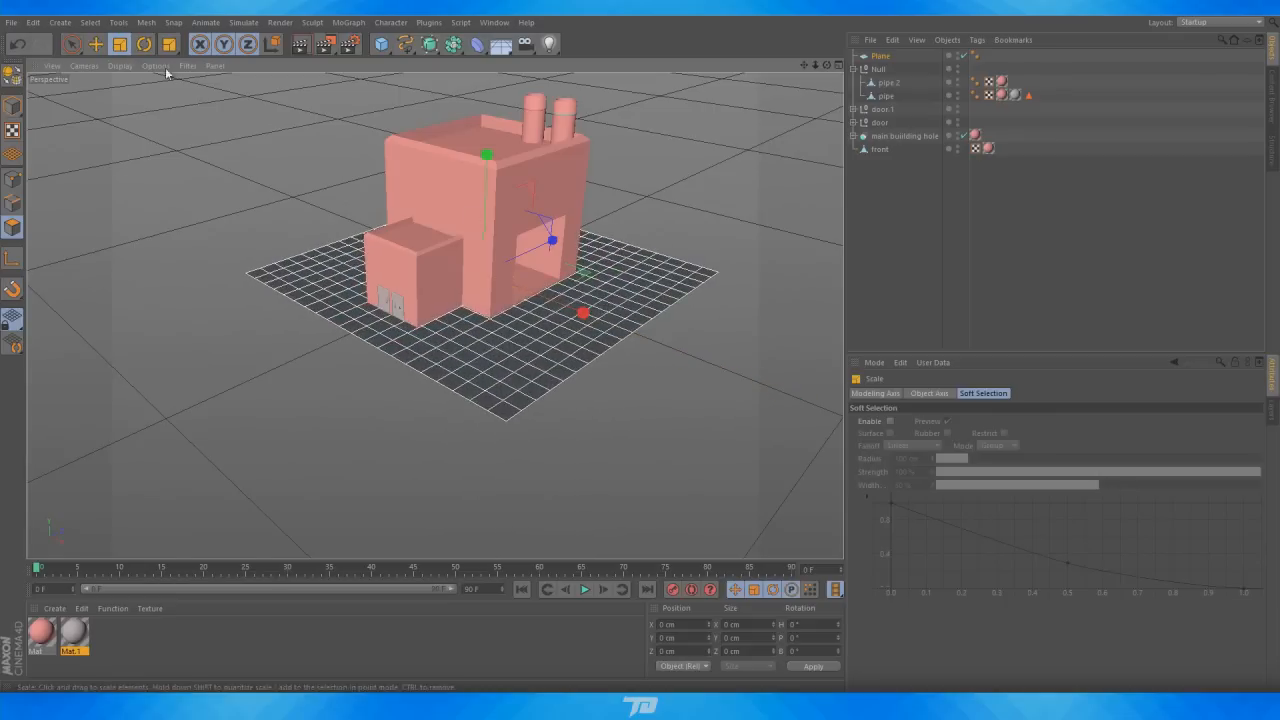
{"action": "left_click", "coordinate": [96, 44]}
{"action": "left_click_drag", "start_coordinate": [485, 383], "coordinate": [486, 382]}
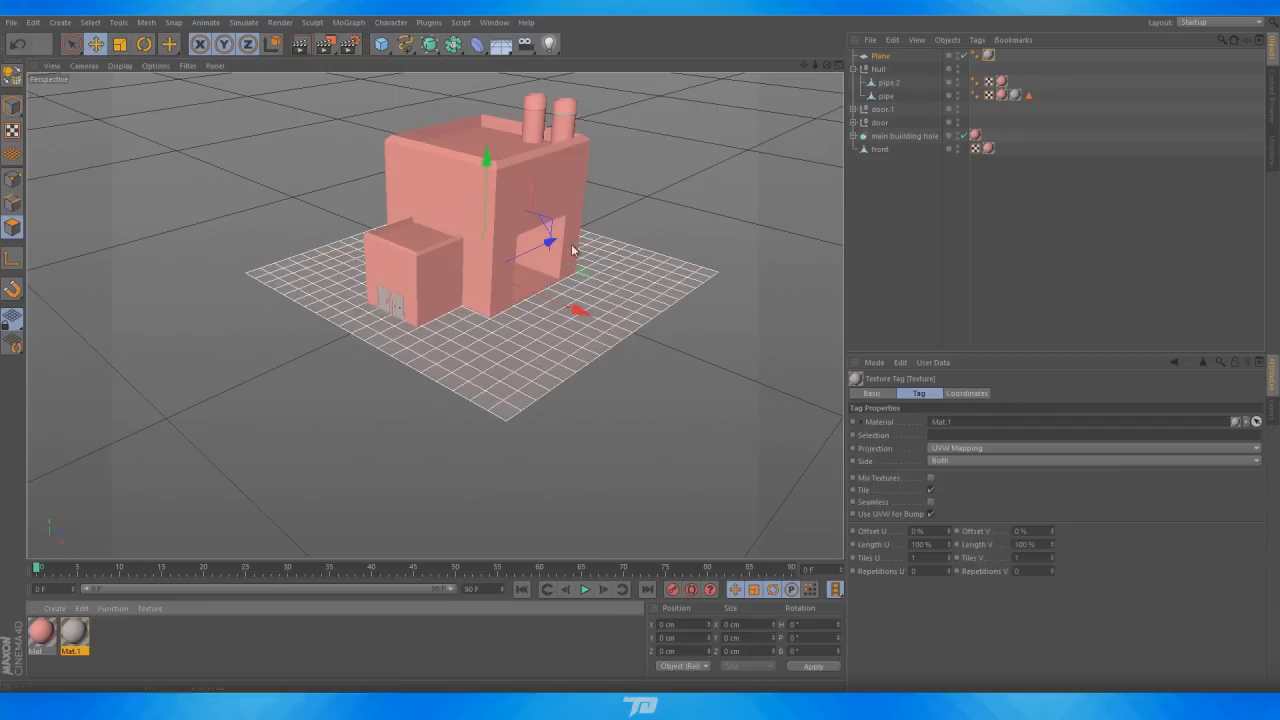
{"action": "left_click_drag", "start_coordinate": [578, 311], "coordinate": [567, 305]}
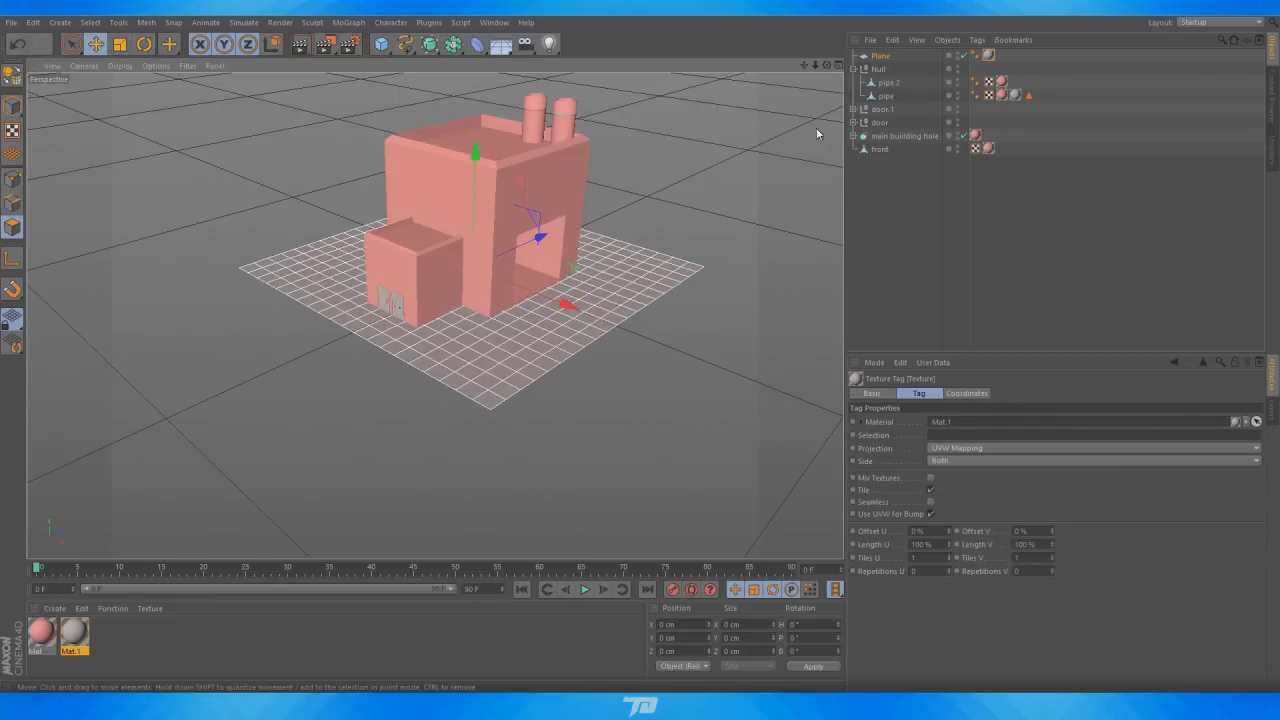
Switch the viewport camera to the Isometric axonometric view
{"action": "left_click_drag", "start_coordinate": [827, 66], "coordinate": [687, 152]}
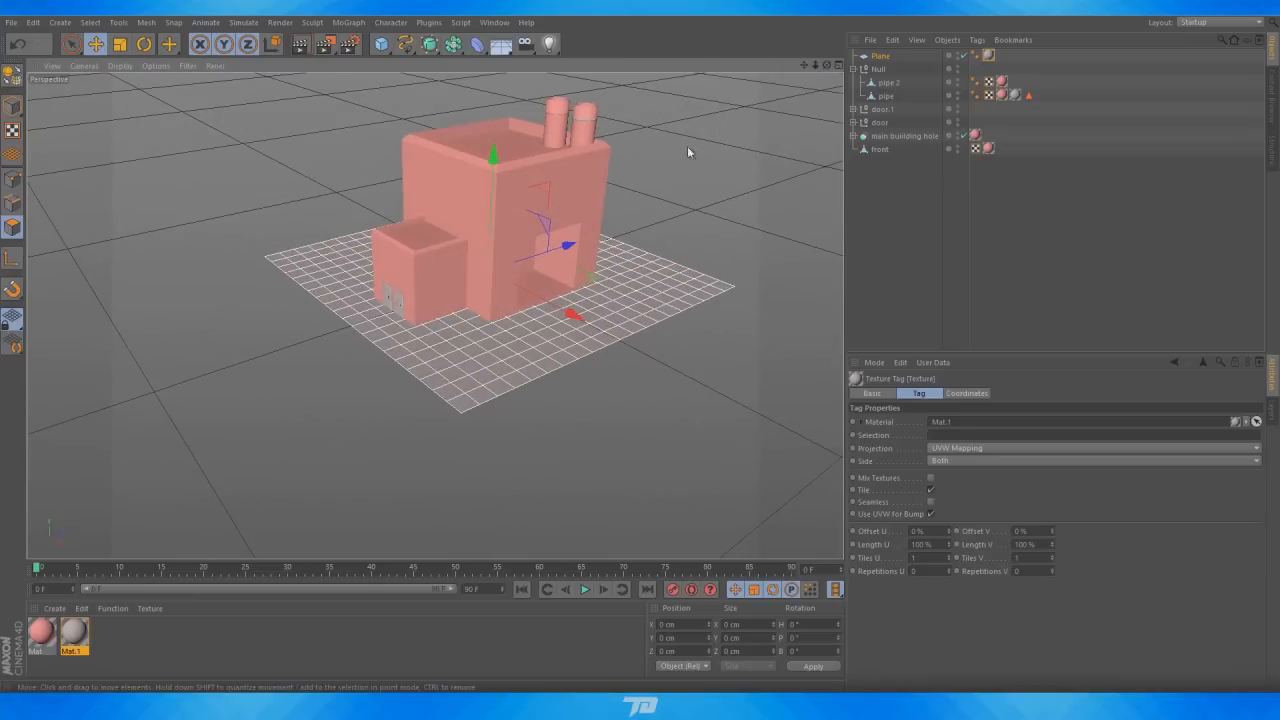
{"action": "left_click_drag", "start_coordinate": [815, 64], "coordinate": [700, 90]}
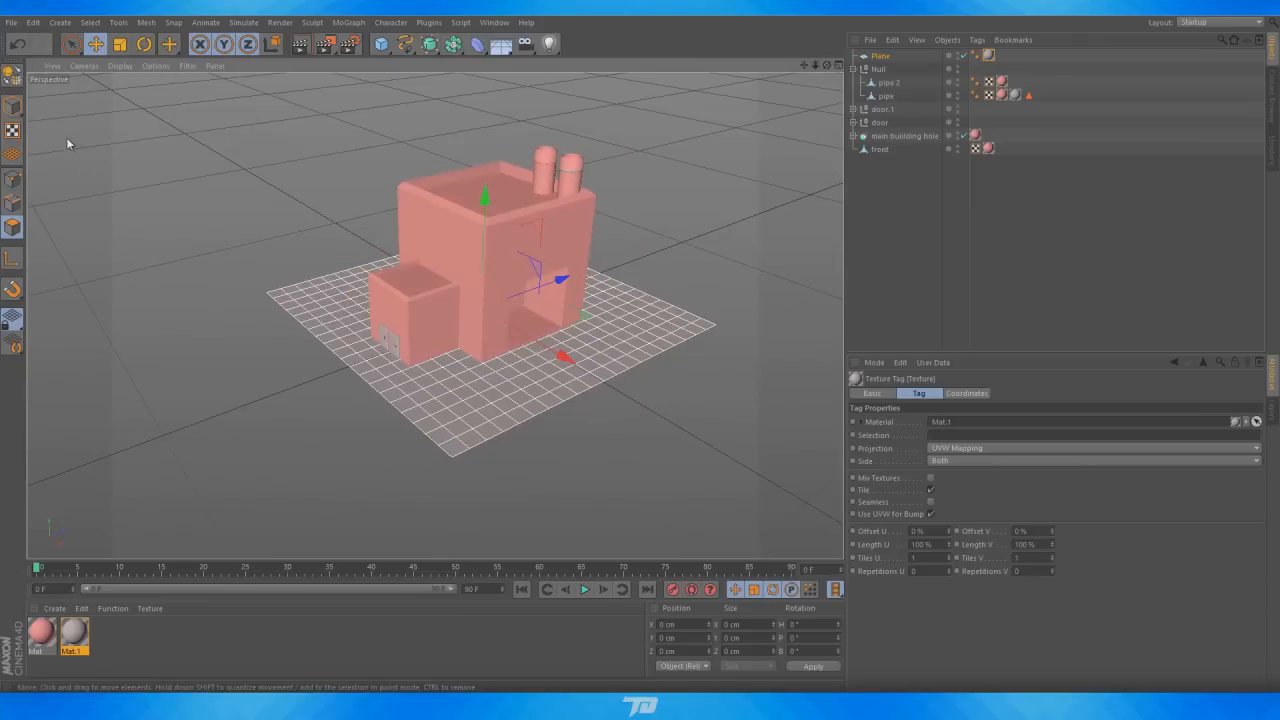
{"action": "left_click", "coordinate": [120, 65]}
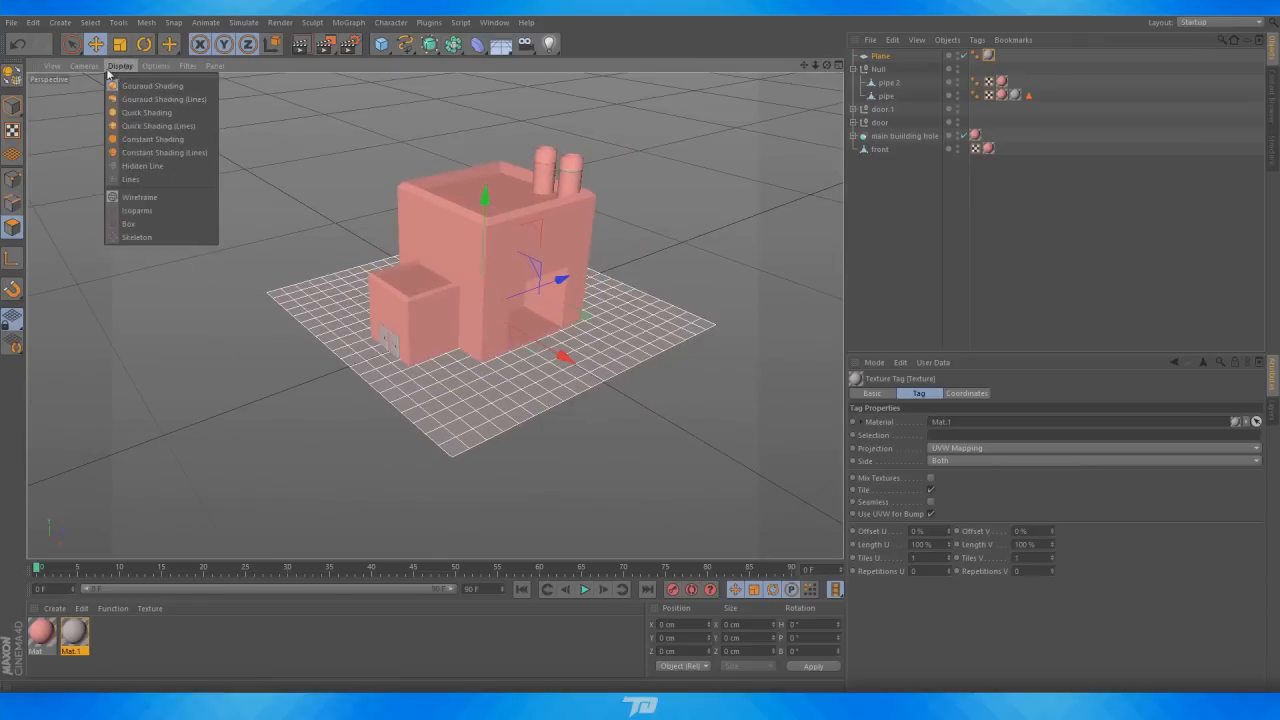
{"action": "mouse_move", "coordinate": [97, 72]}
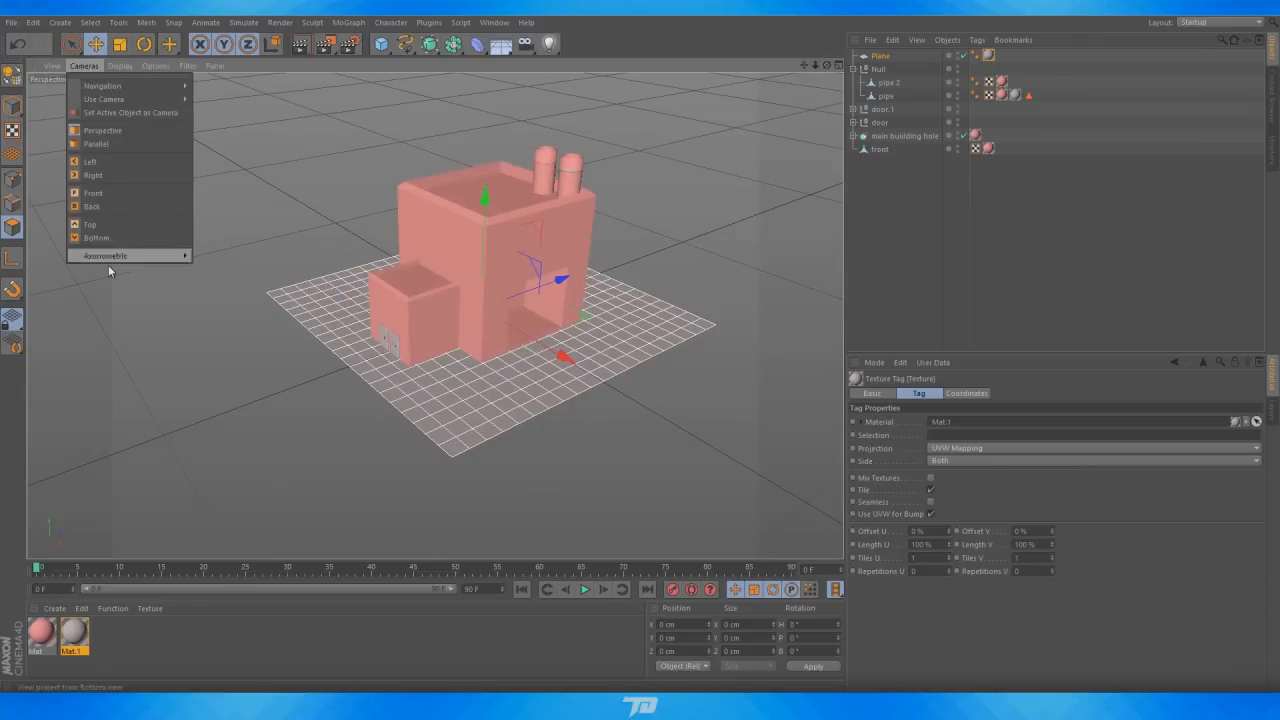
{"action": "mouse_move", "coordinate": [112, 261]}
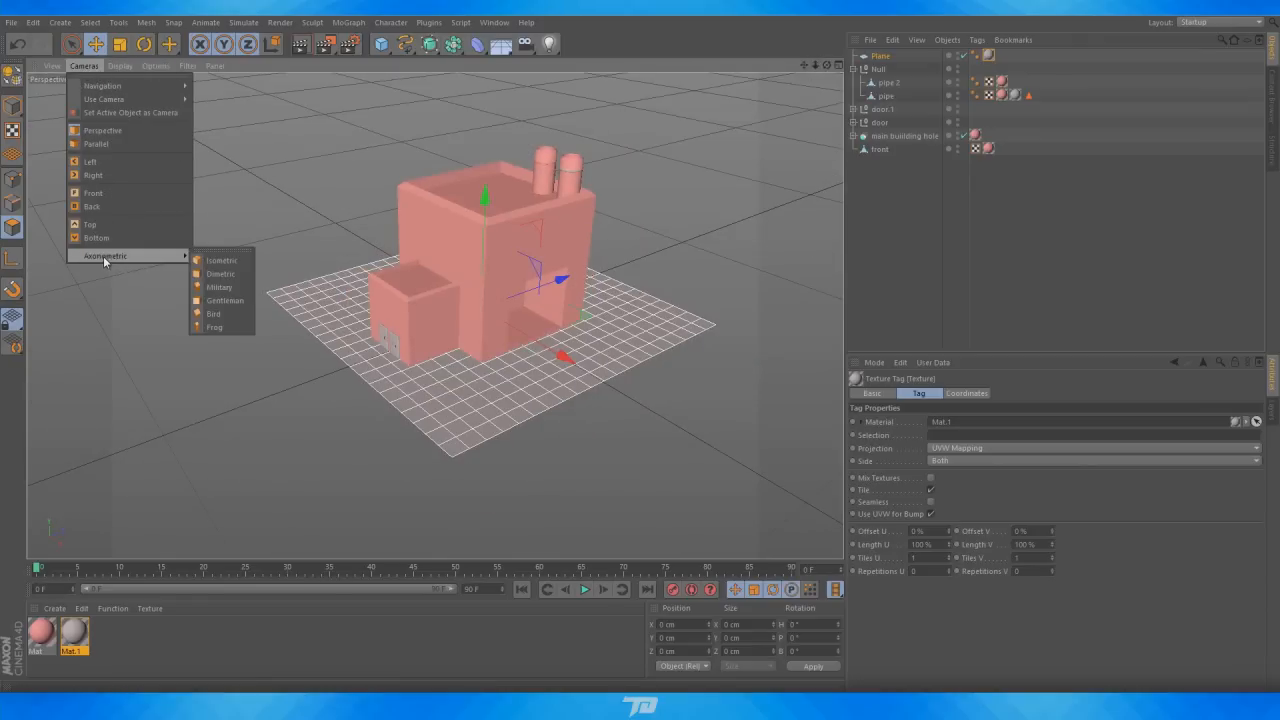
{"action": "left_click", "coordinate": [222, 260]}
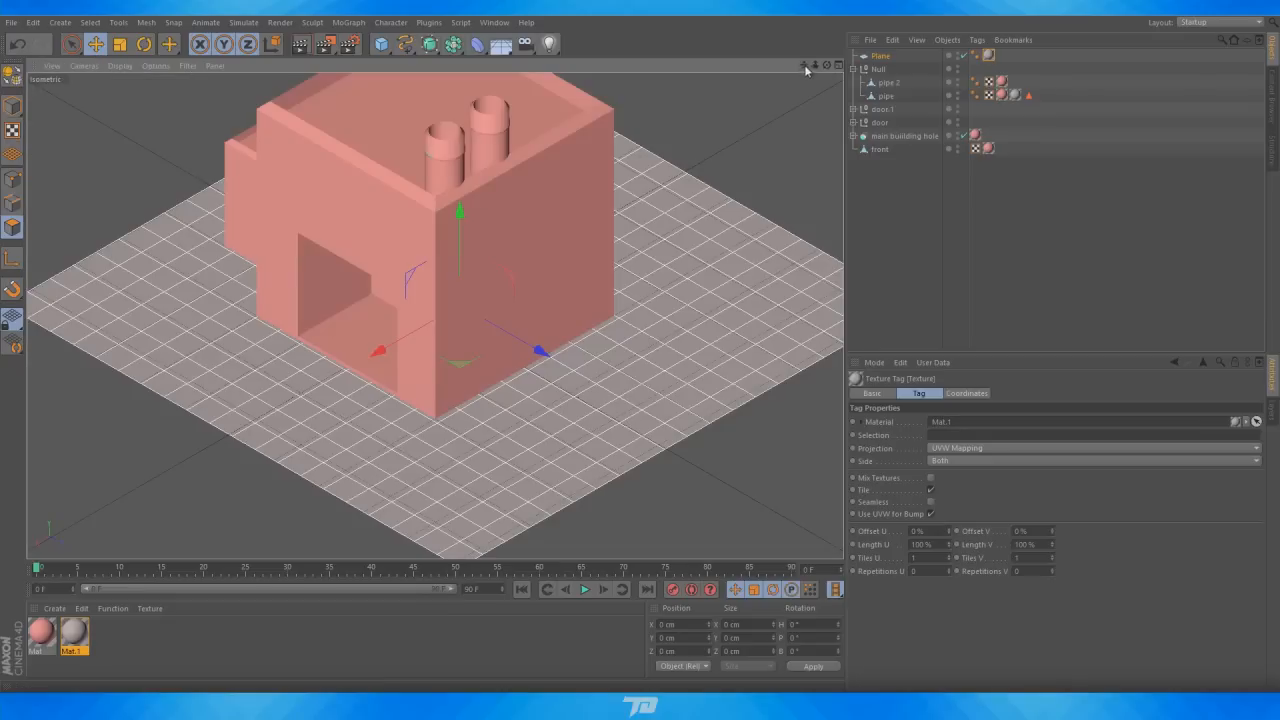
Select all scene objects, rotate them 90° in heading, and reposition them in the isometric view
{"action": "left_click", "coordinate": [880, 149]}
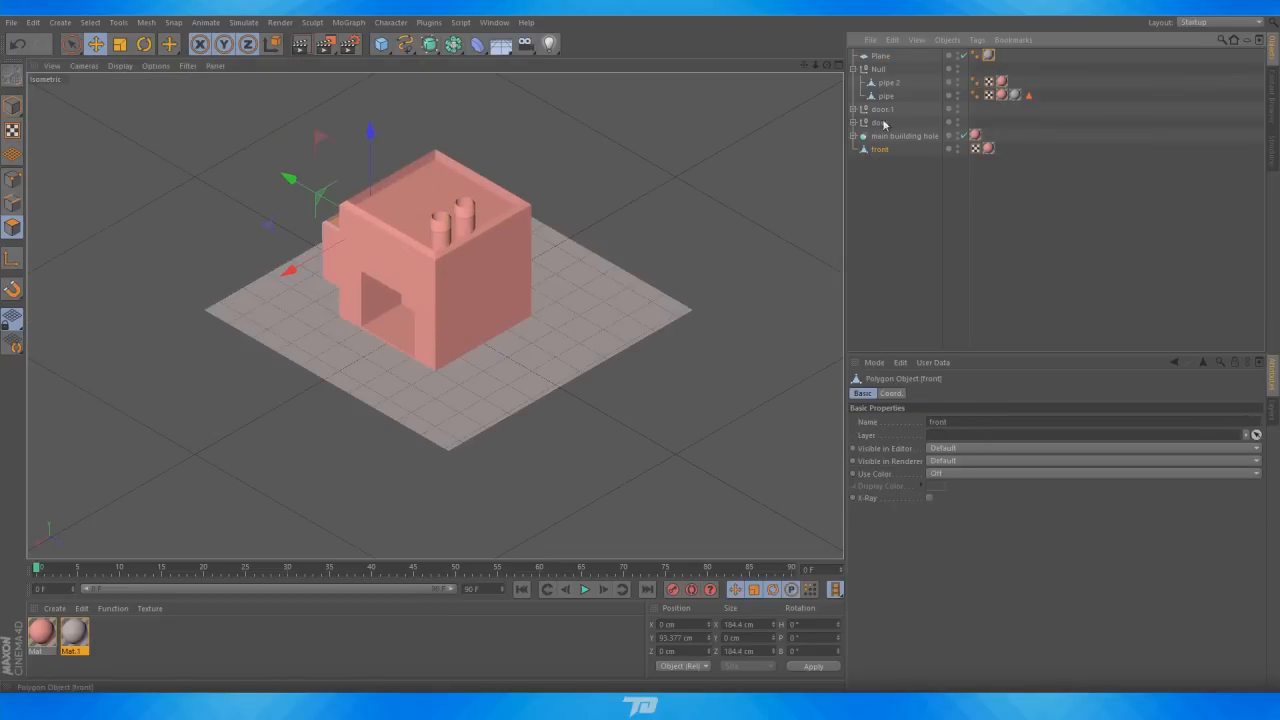
{"action": "left_click", "coordinate": [880, 56], "text": "shift"}
{"action": "key", "text": "r"}
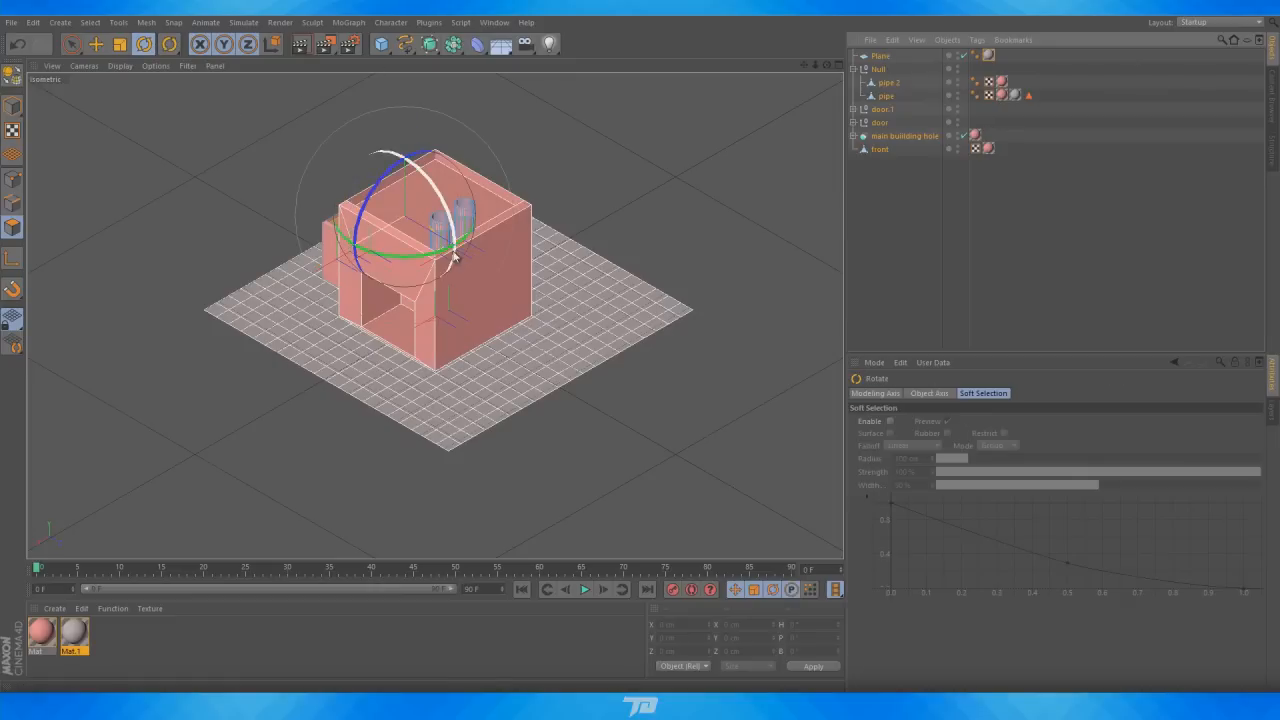
{"action": "left_click_drag", "start_coordinate": [417, 255], "coordinate": [487, 250]}
{"action": "key", "text": "ctrl+z"}
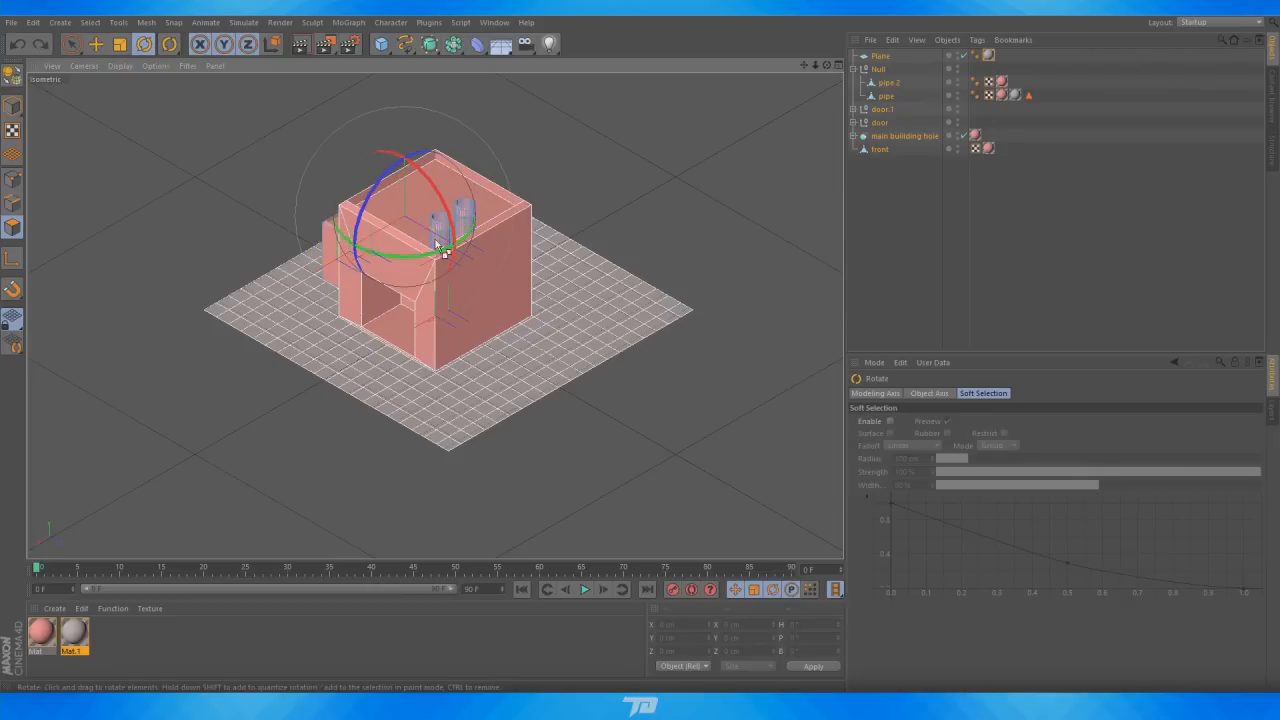
{"action": "left_click", "coordinate": [13, 107]}
{"action": "left_click_drag", "start_coordinate": [430, 292], "coordinate": [540, 257]}
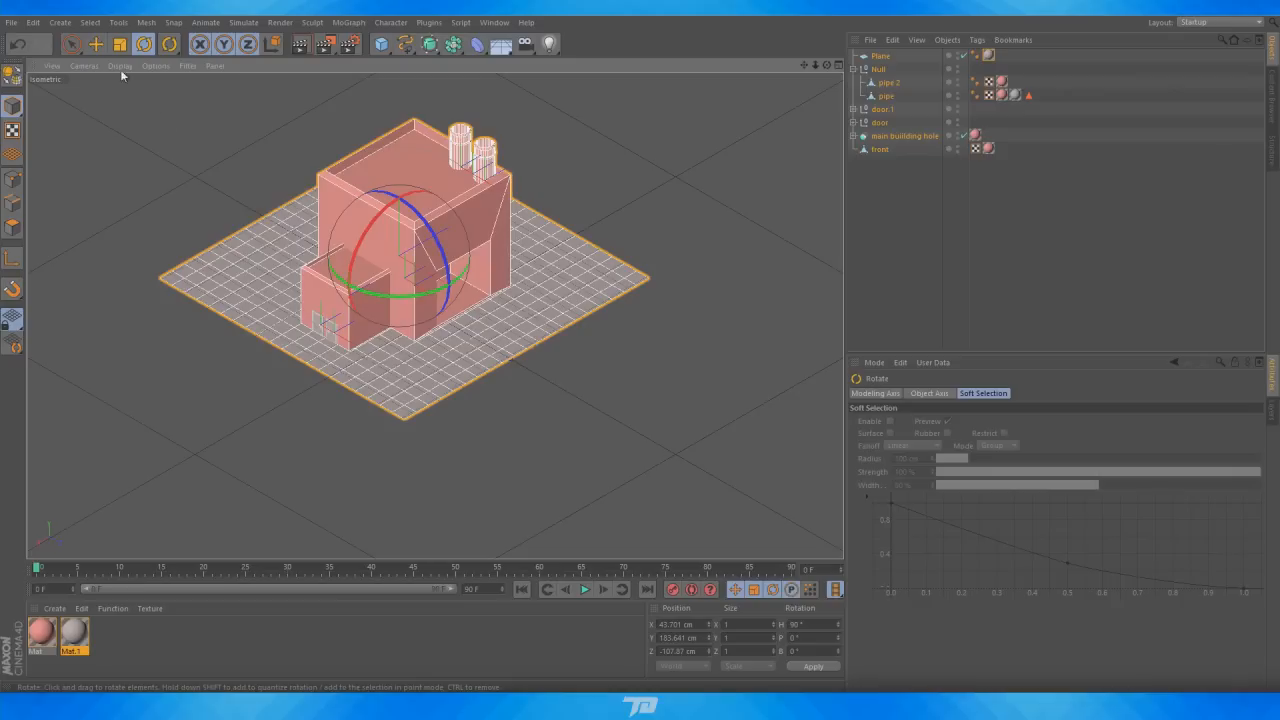
{"action": "left_click", "coordinate": [95, 44]}
{"action": "left_click_drag", "start_coordinate": [474, 296], "coordinate": [535, 331]}
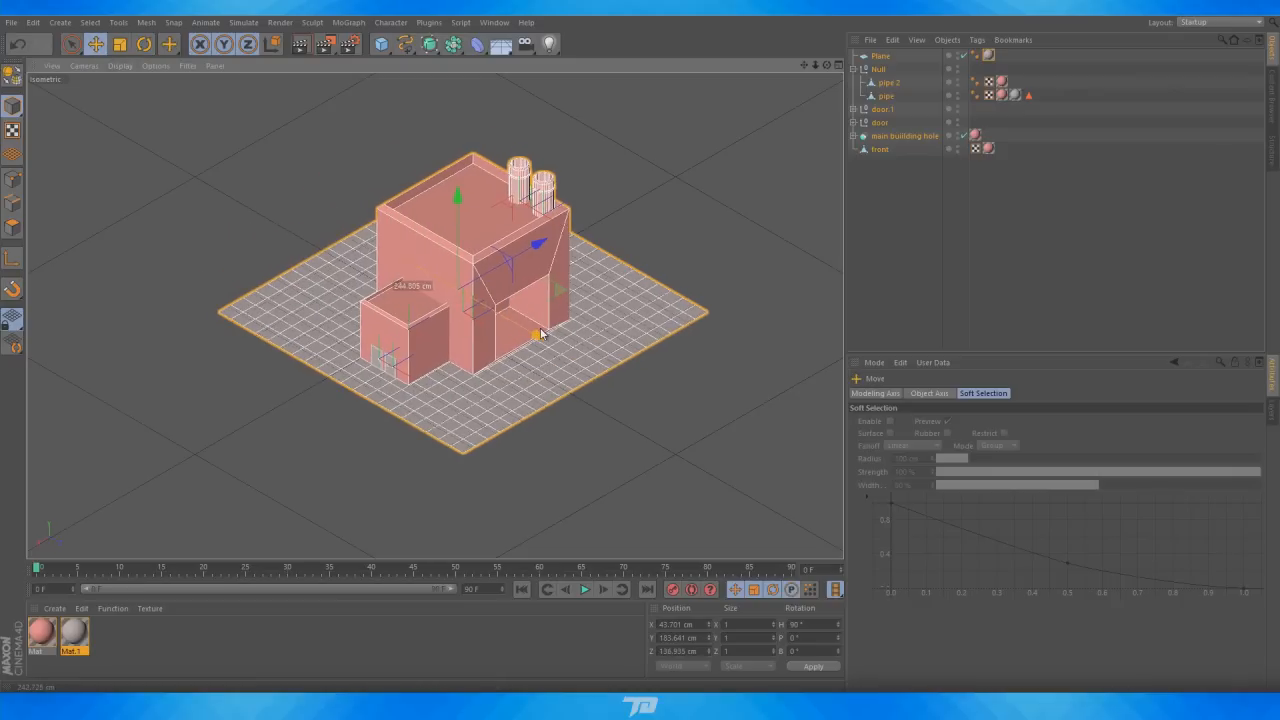
Move the ground plane slightly so it sits centred under the building
{"action": "left_click", "coordinate": [878, 200]}
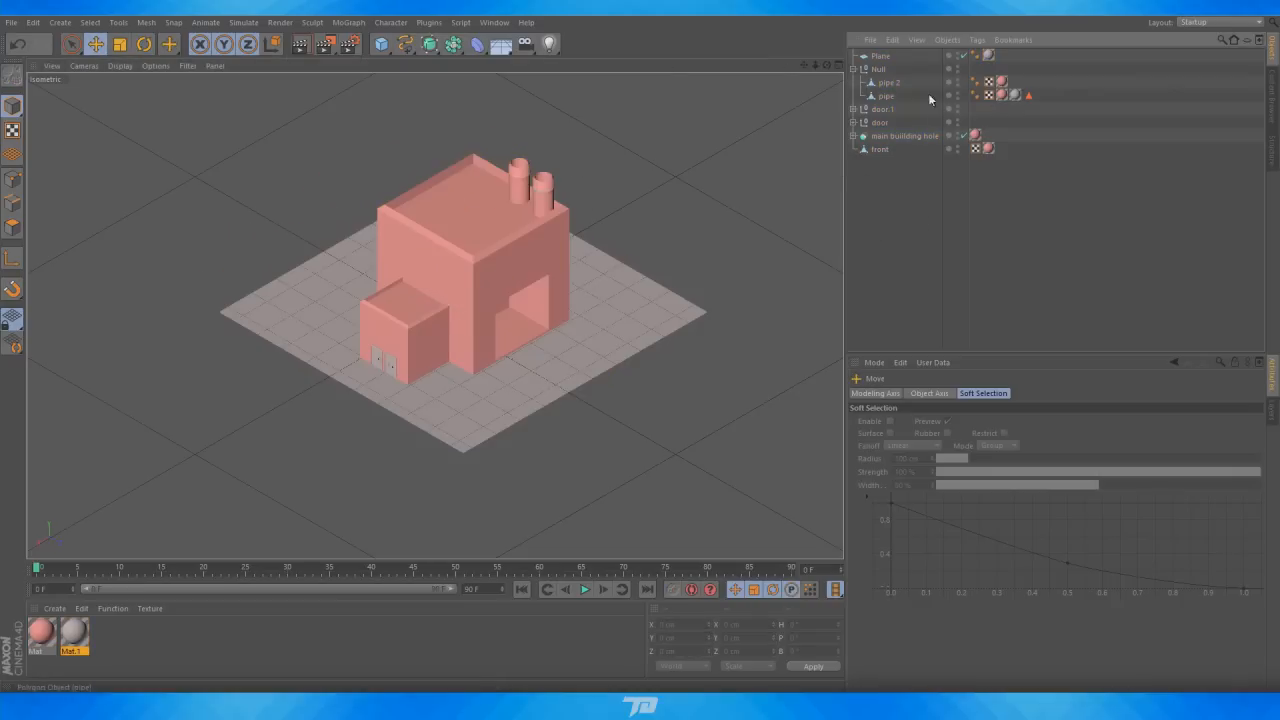
{"action": "left_click", "coordinate": [550, 355]}
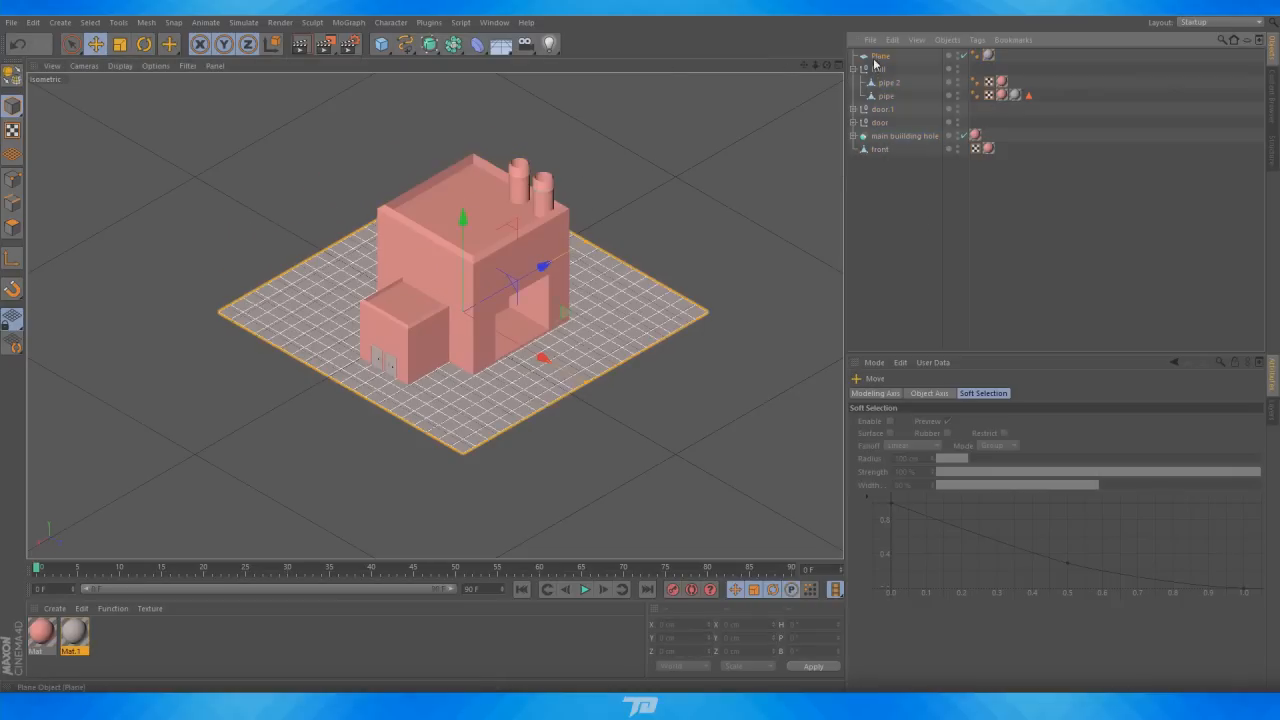
{"action": "left_click_drag", "start_coordinate": [546, 362], "coordinate": [567, 363]}
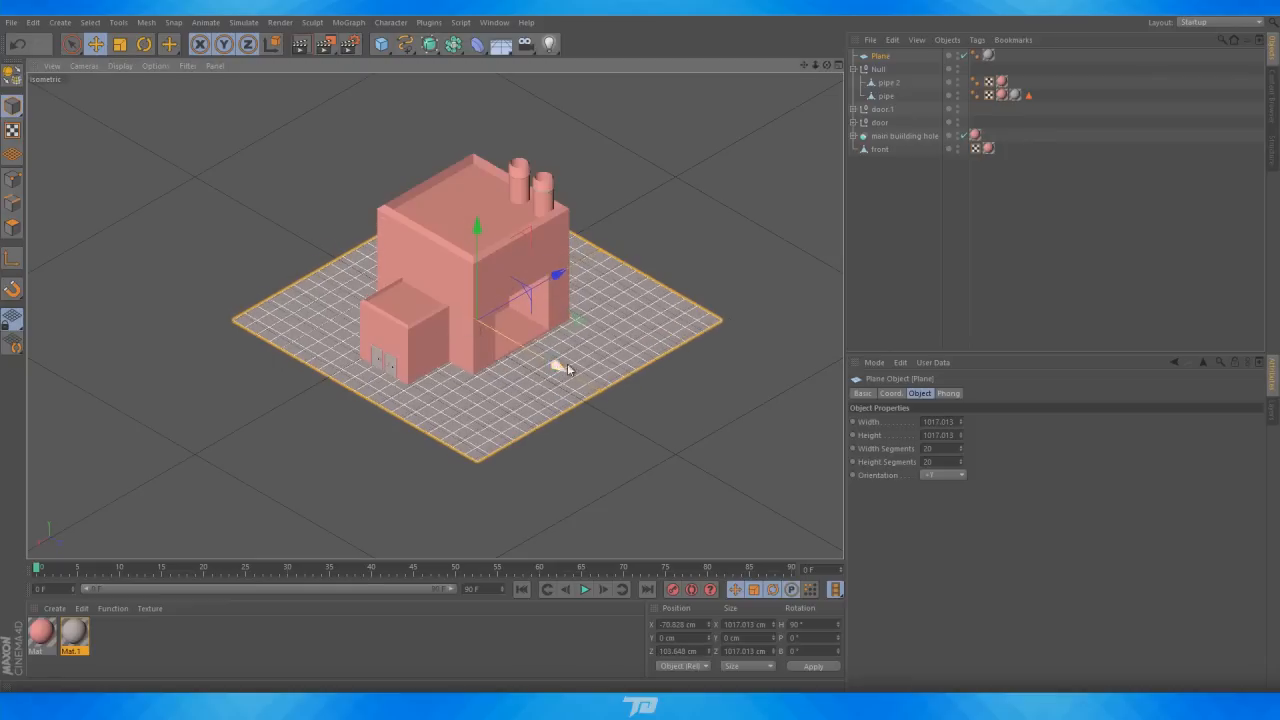
{"action": "left_click", "coordinate": [769, 229]}
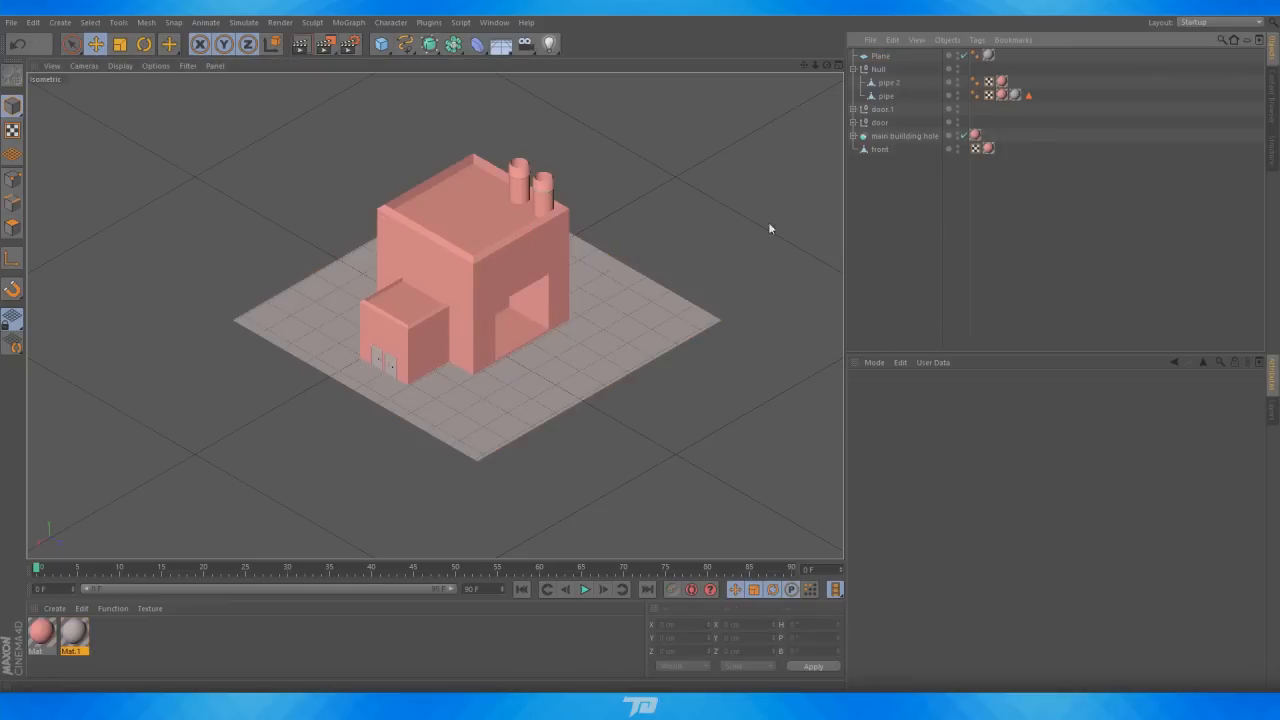
Open the render settings and add the Ambient Occlusion and Global Illumination effects
{"action": "left_click", "coordinate": [303, 46]}
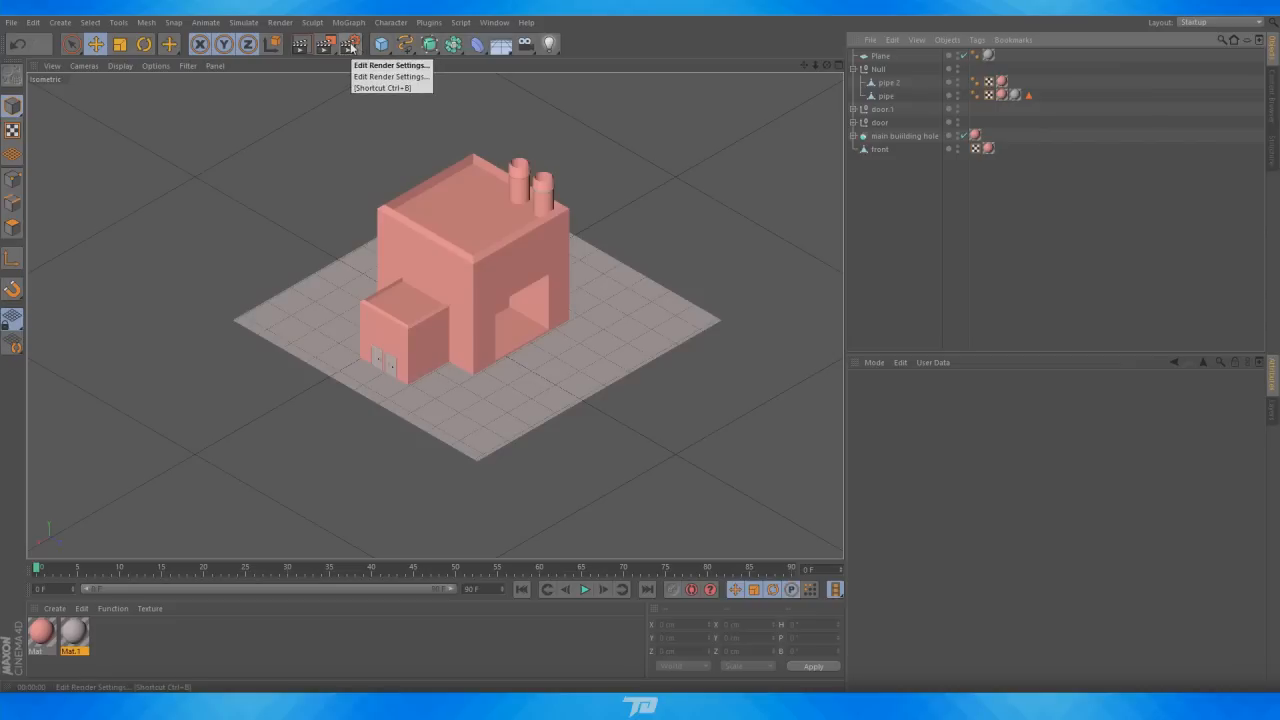
{"action": "left_click", "coordinate": [355, 48]}
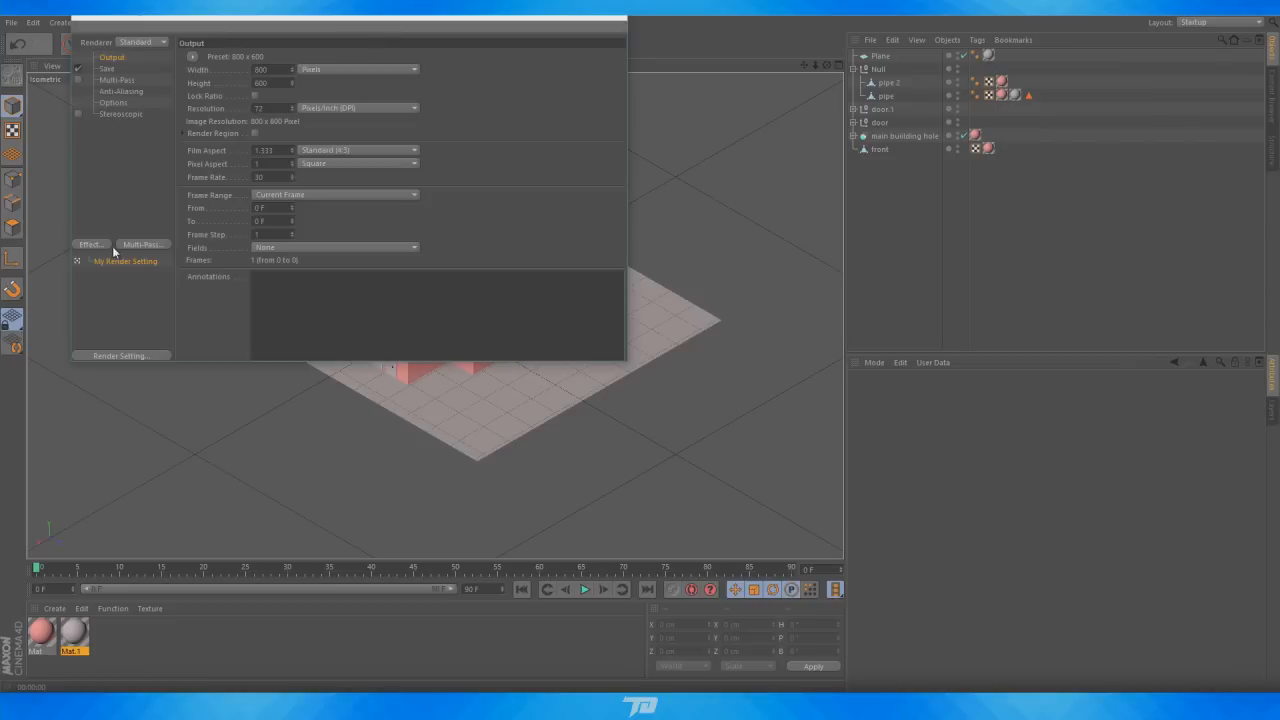
{"action": "left_click", "coordinate": [90, 245]}
{"action": "left_click", "coordinate": [150, 328]}
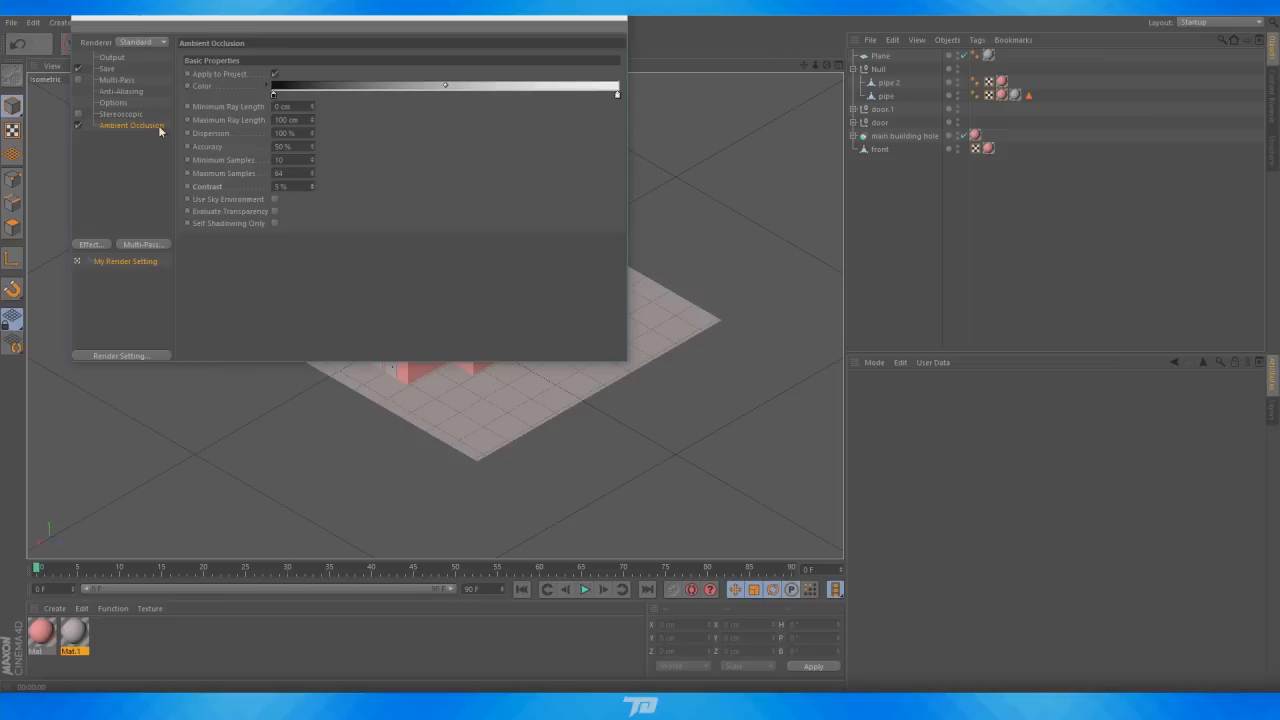
{"action": "left_click", "coordinate": [90, 246]}
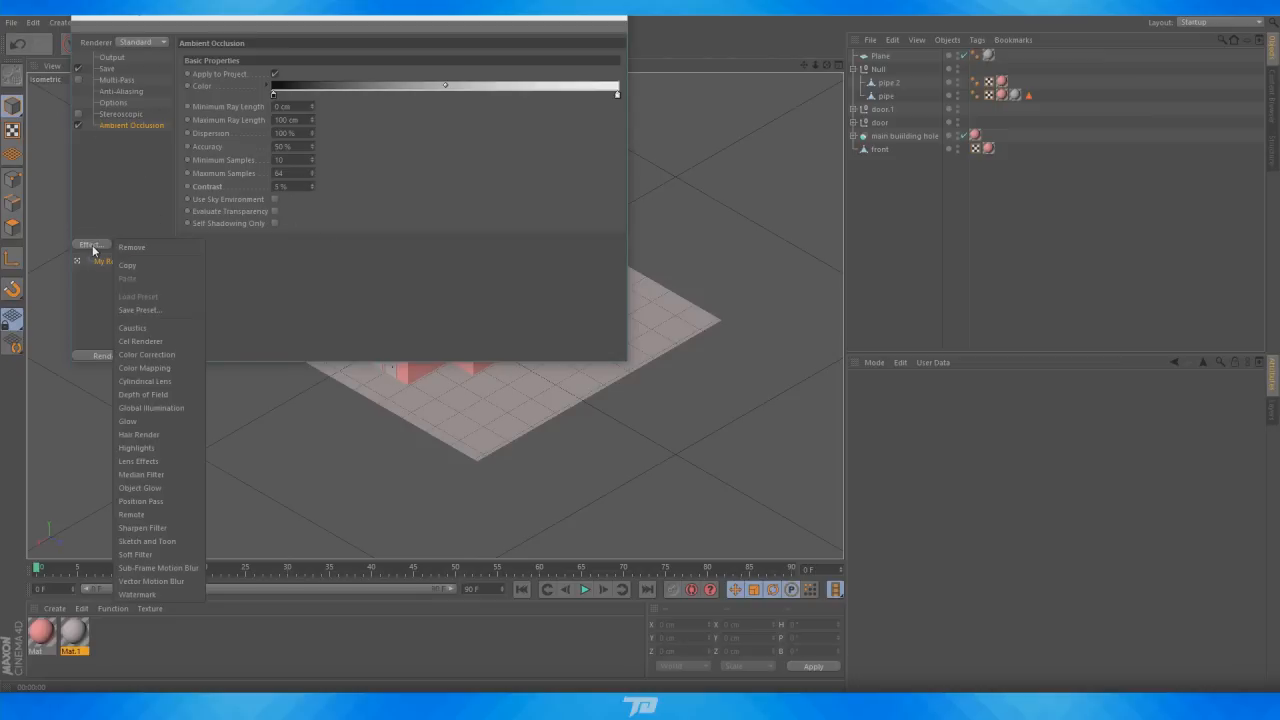
{"action": "left_click", "coordinate": [158, 407]}
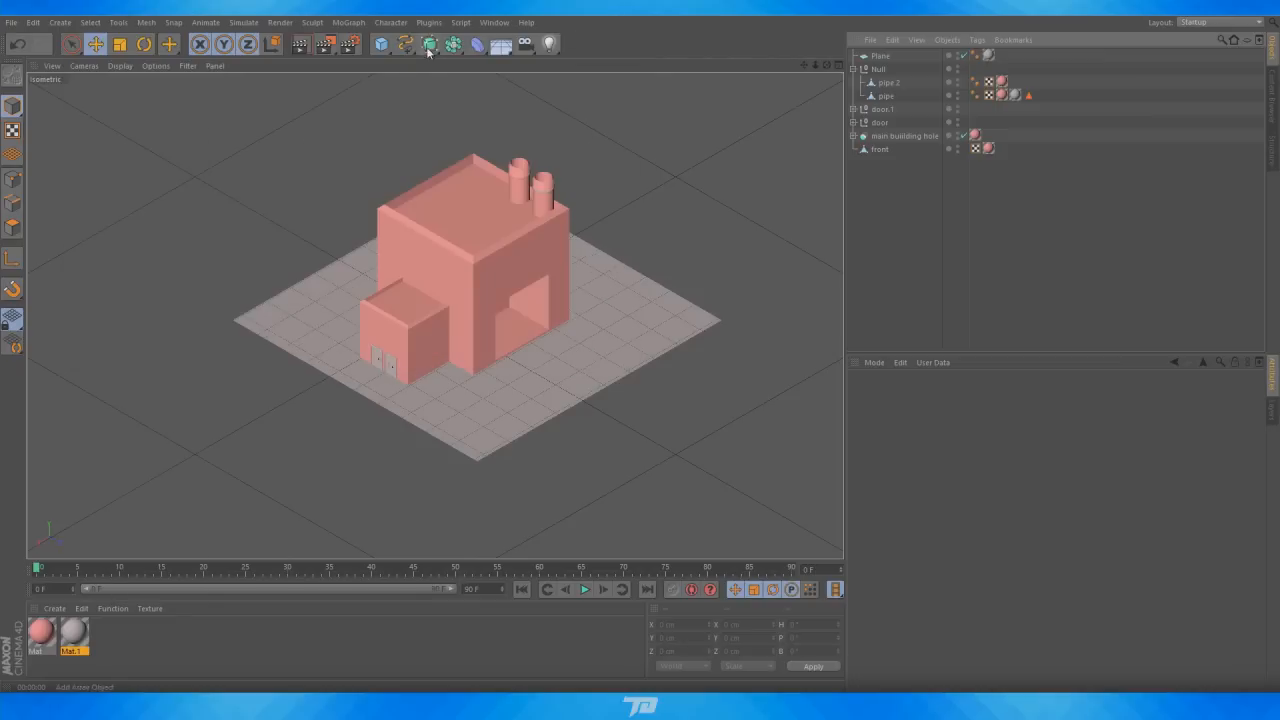
Add a Physical Sky and rotate it to about 107° heading to change the sun direction
{"action": "left_click", "coordinate": [501, 44]}
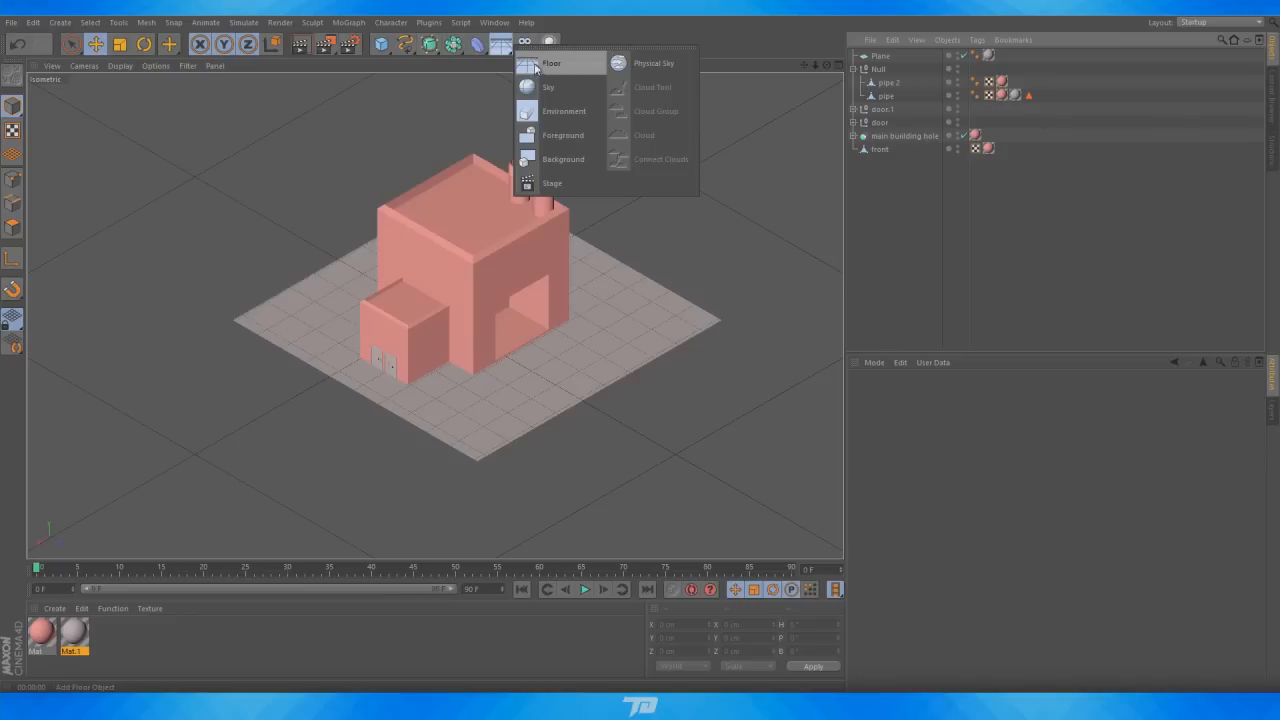
{"action": "left_click", "coordinate": [645, 63]}
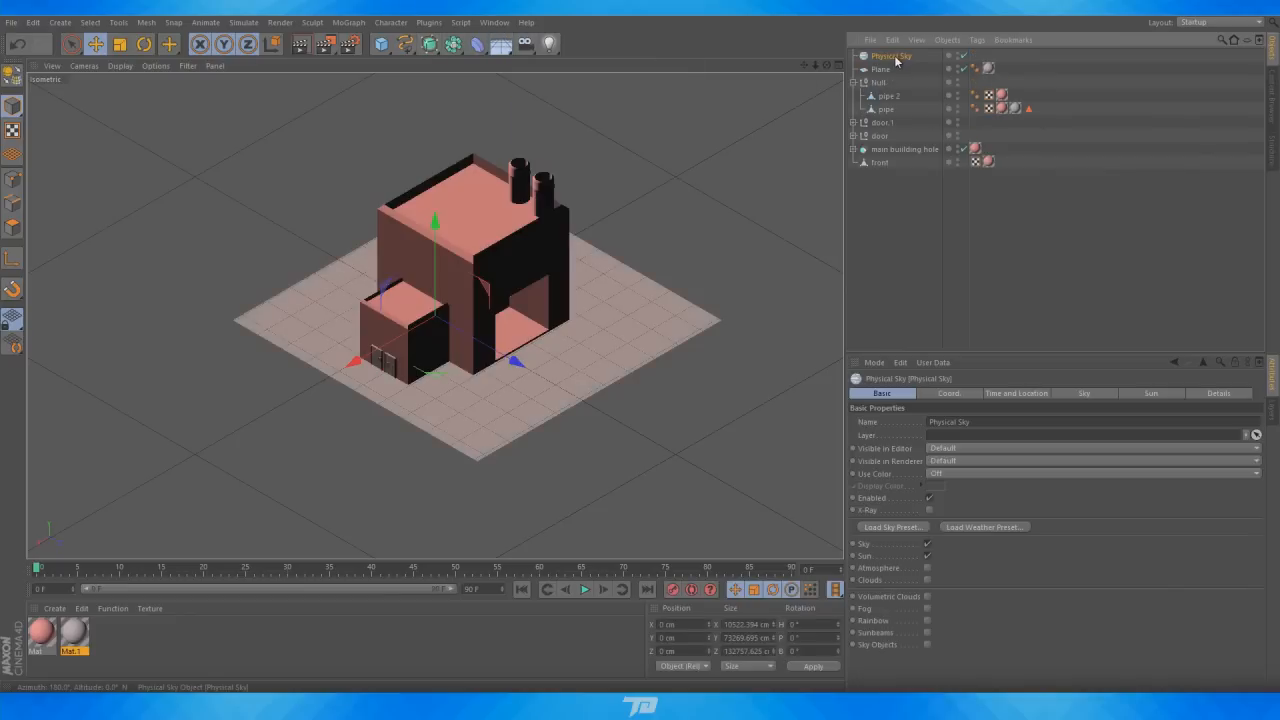
{"action": "left_click", "coordinate": [1005, 392]}
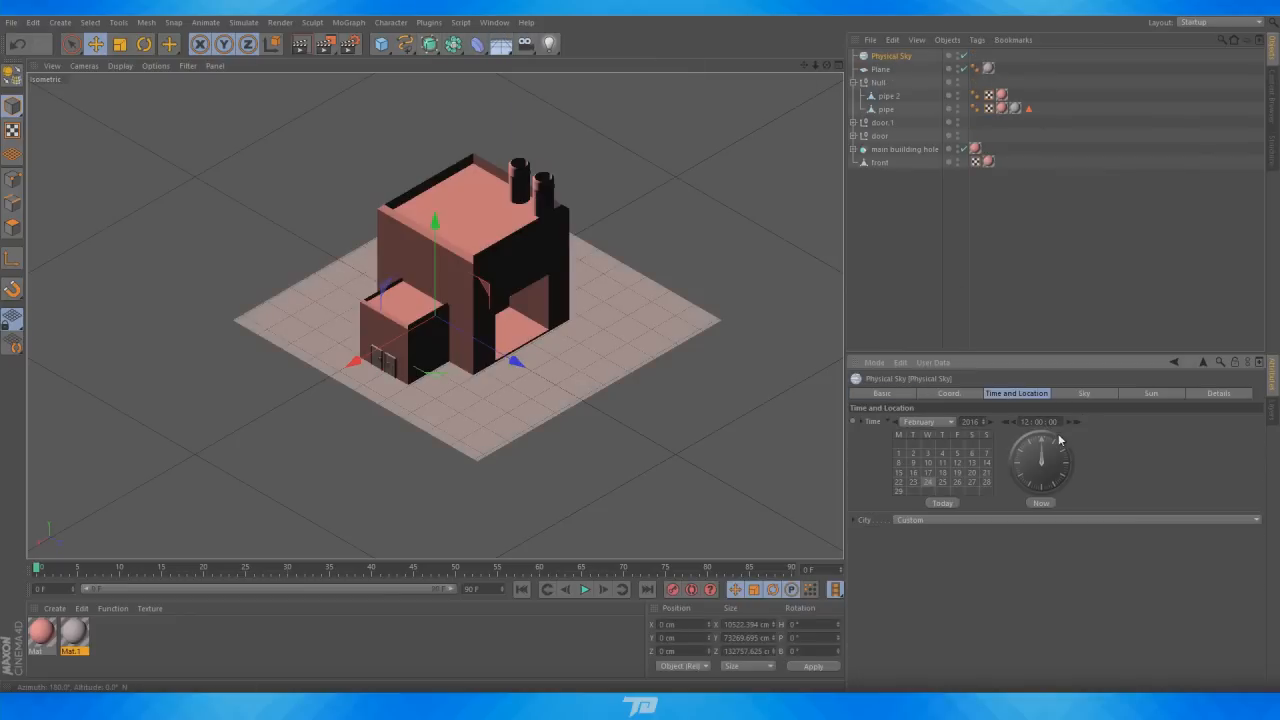
{"action": "left_click", "coordinate": [142, 46]}
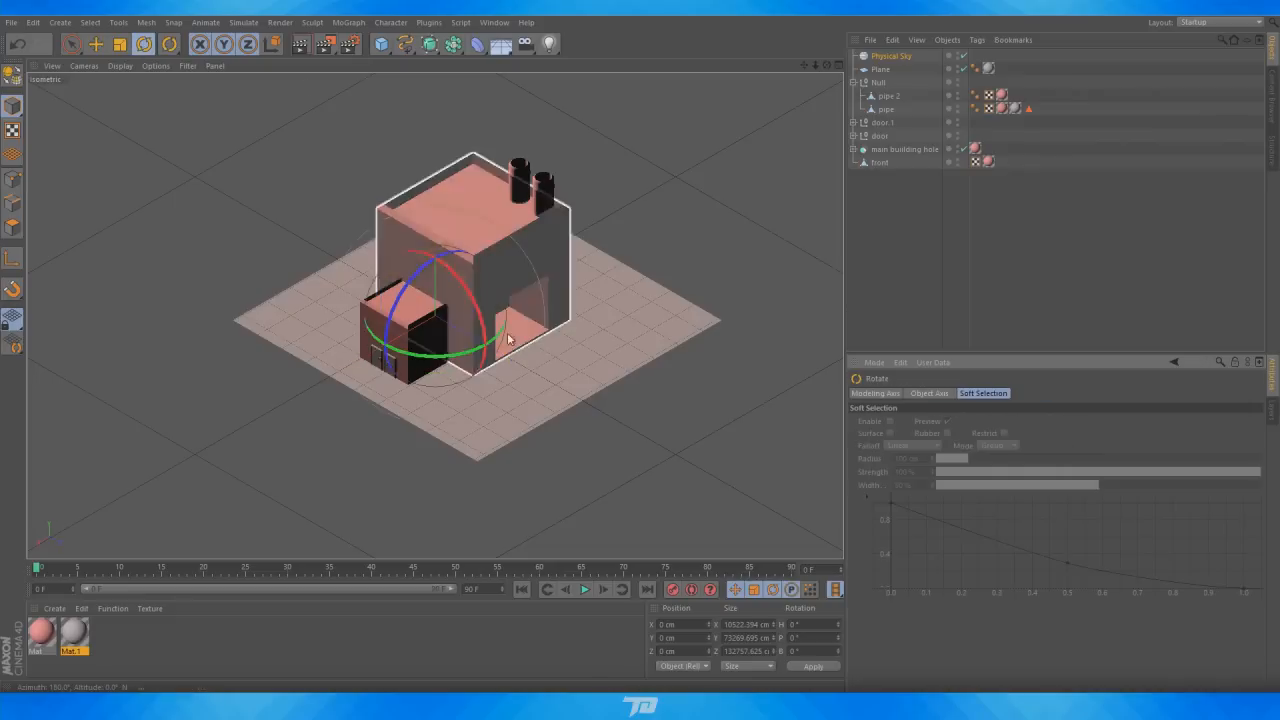
{"action": "left_click_drag", "start_coordinate": [462, 356], "coordinate": [631, 239]}
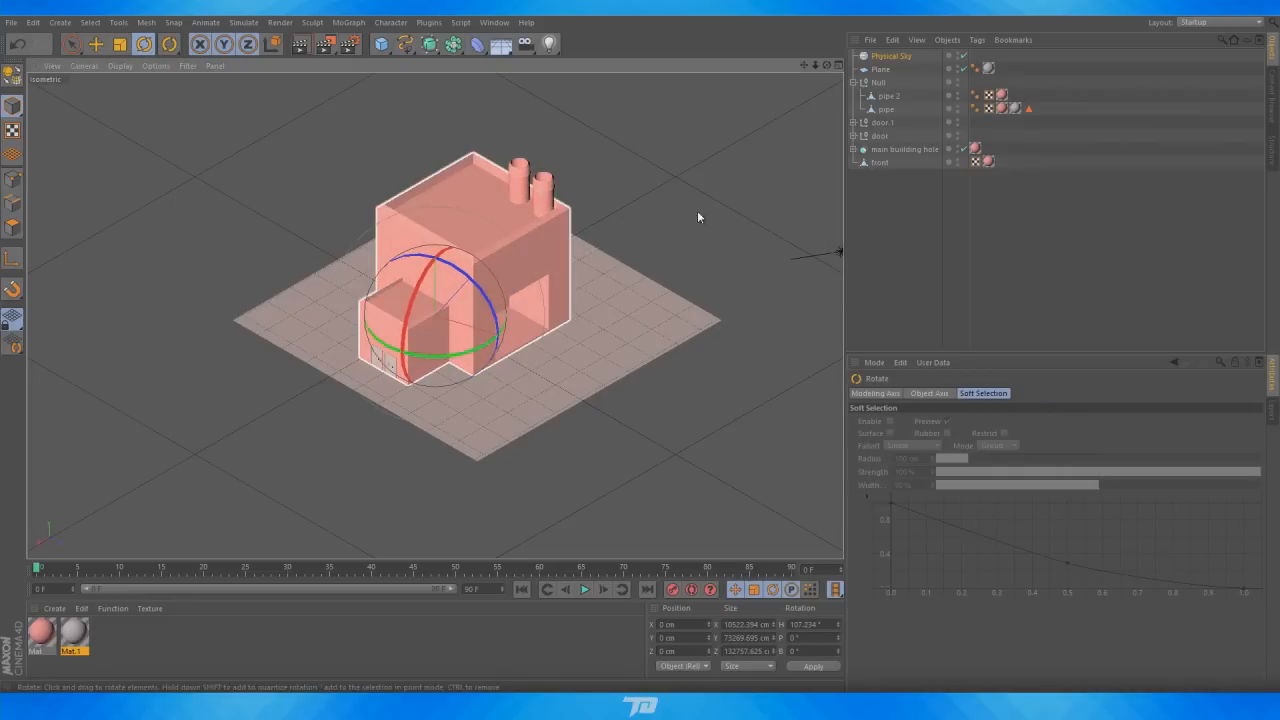
{"action": "left_click", "coordinate": [881, 248]}
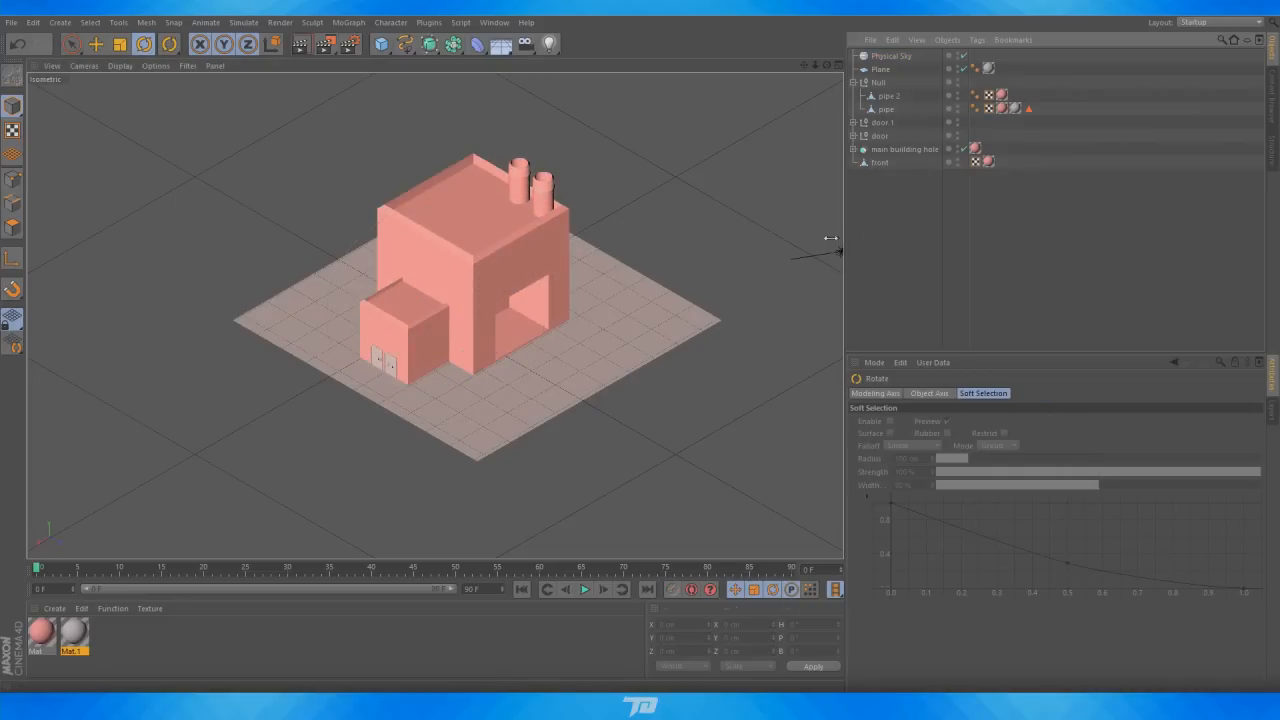
Render the viewport and open the reference image pre ps0004.png beside it for comparison
{"action": "left_click", "coordinate": [298, 46]}
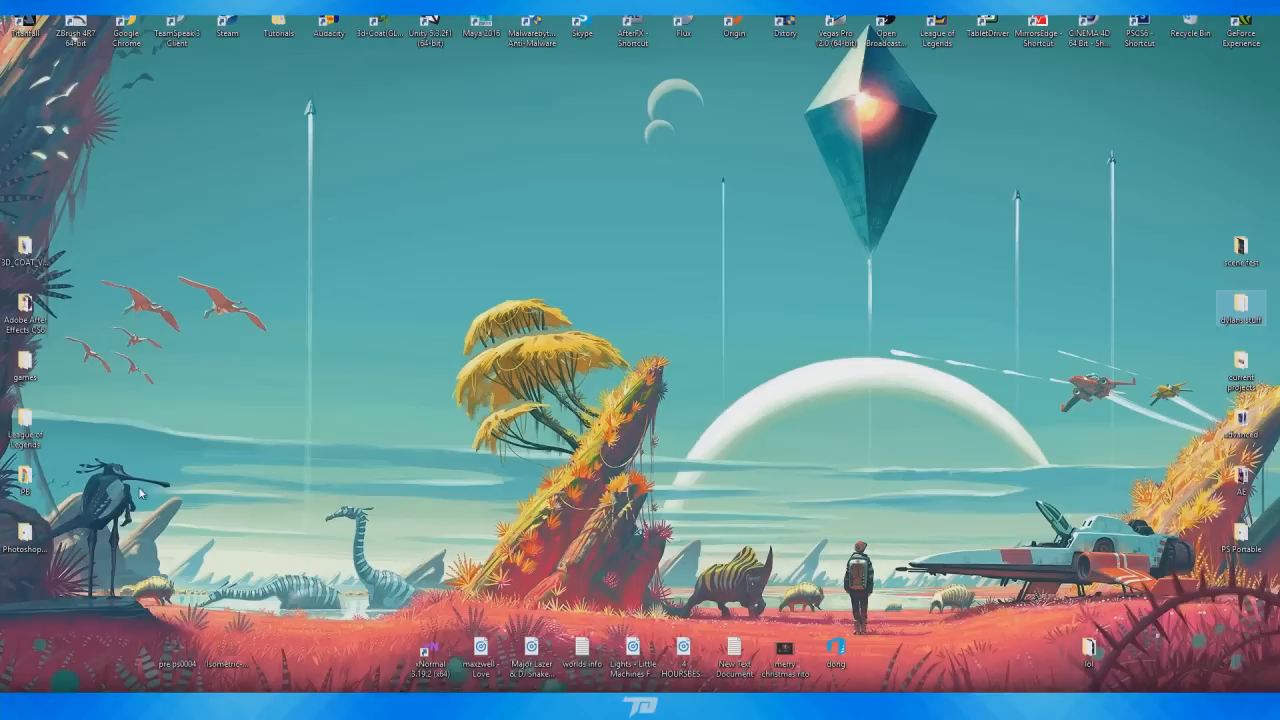
{"action": "double_click", "coordinate": [185, 656]}
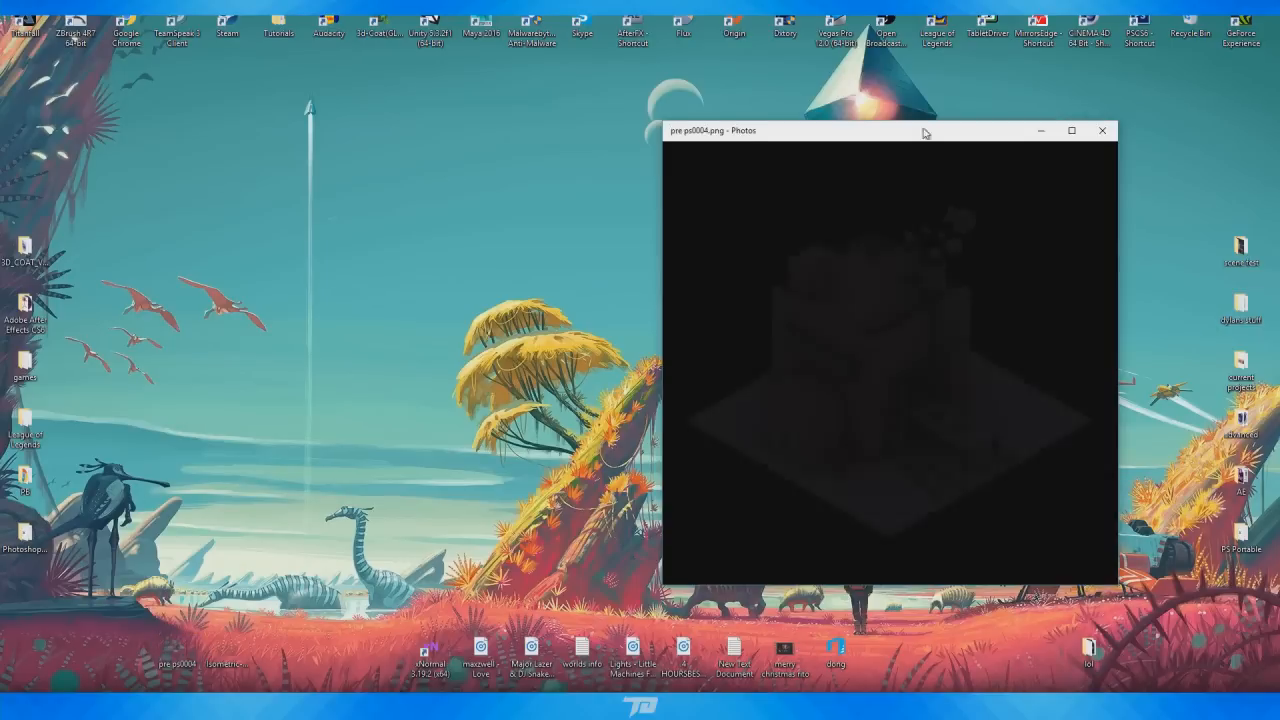
{"action": "left_click_drag", "start_coordinate": [903, 129], "coordinate": [767, 106]}
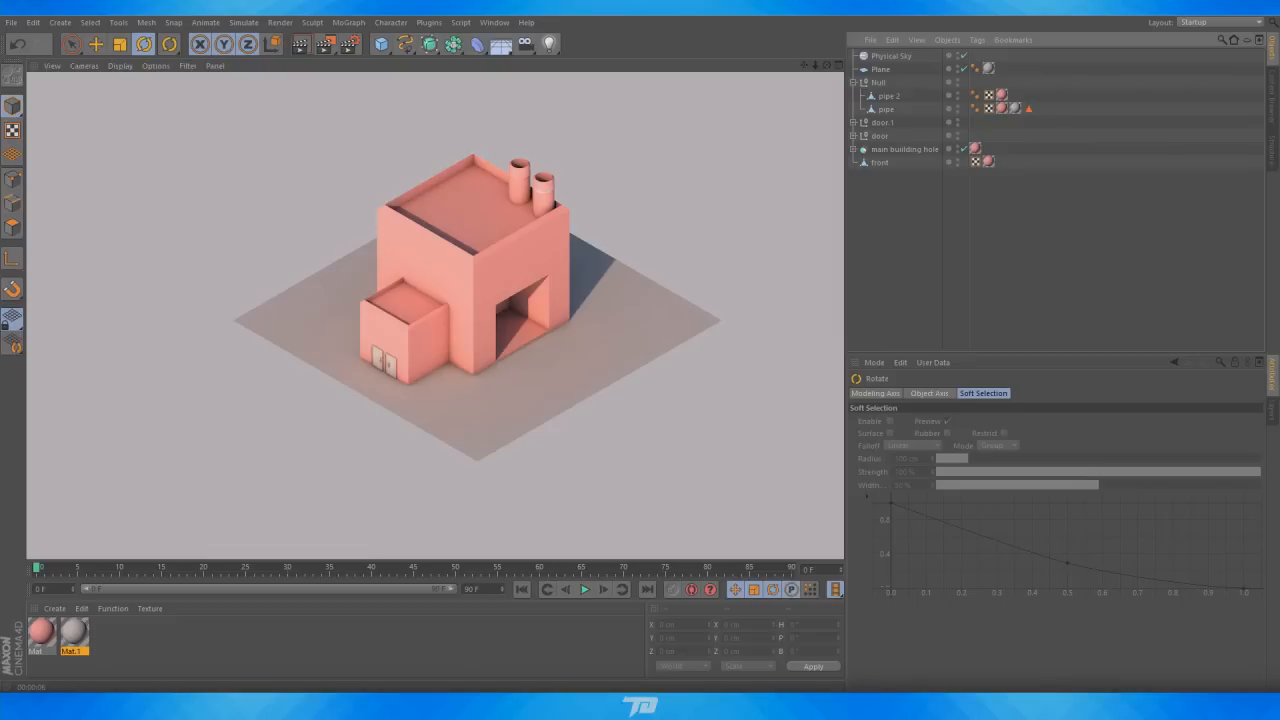
{"action": "left_click", "coordinate": [714, 699]}
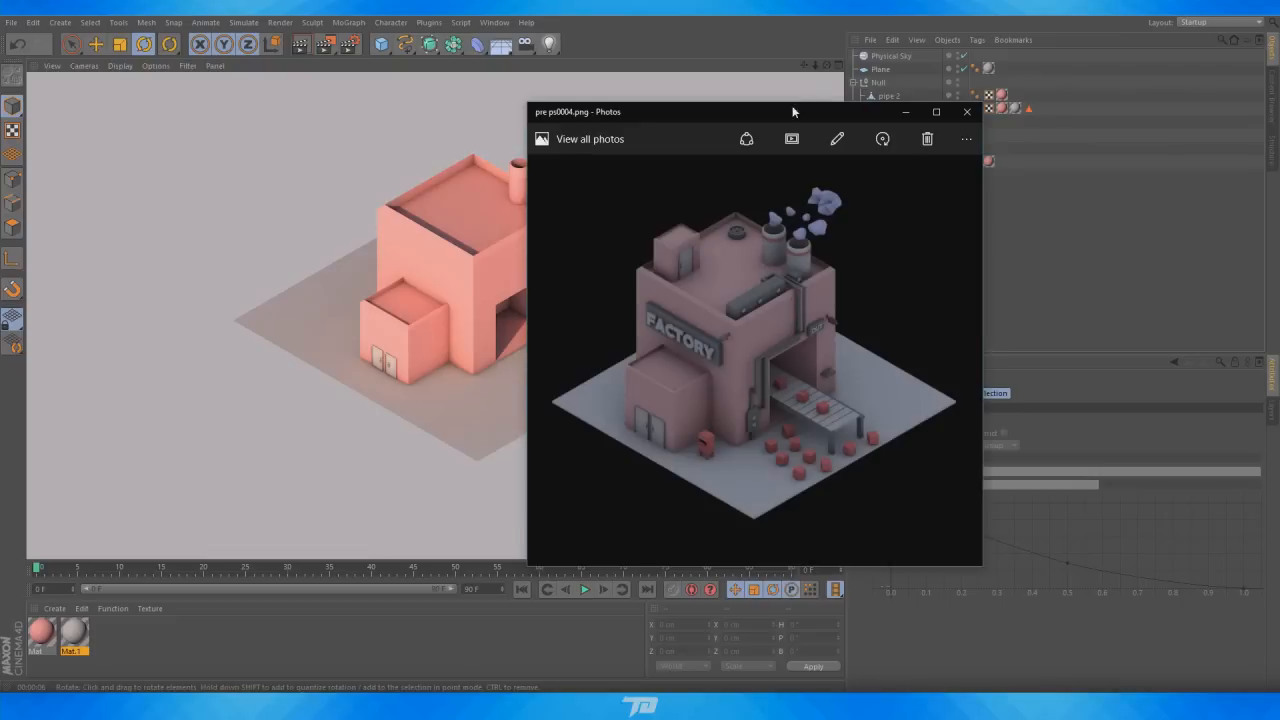
{"action": "left_click_drag", "start_coordinate": [788, 112], "coordinate": [987, 76]}
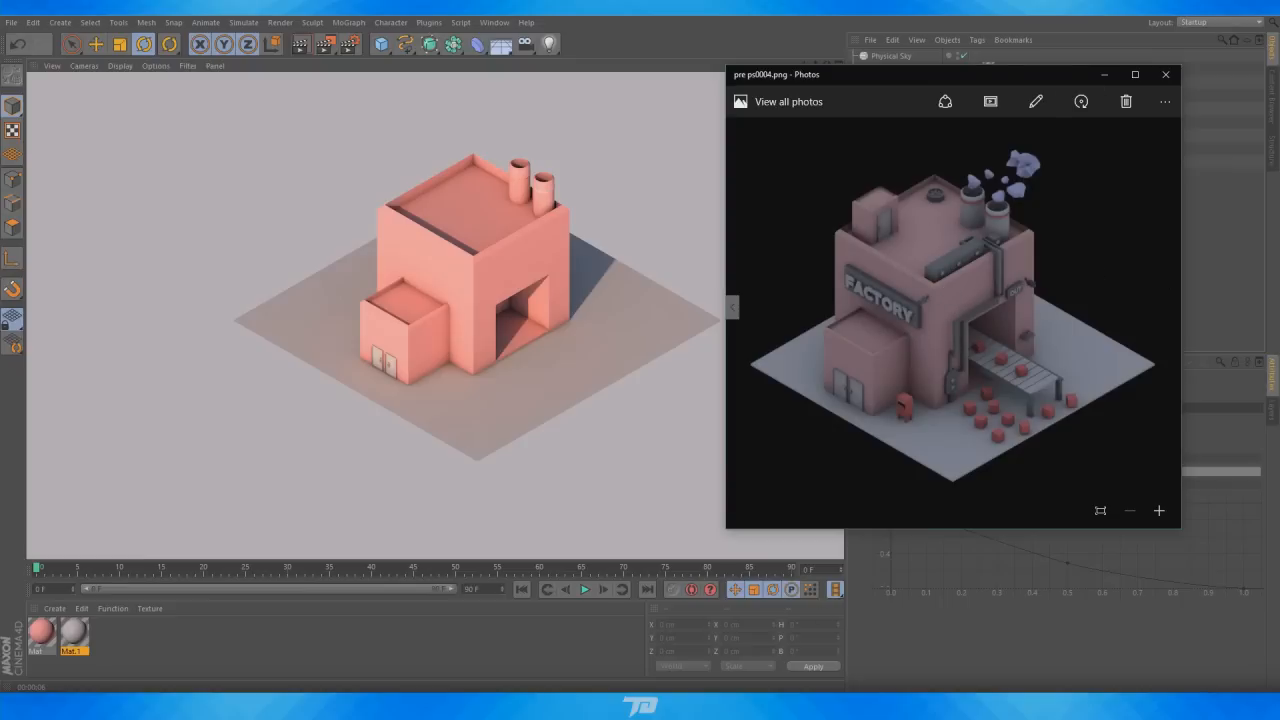
{"action": "left_click_drag", "start_coordinate": [934, 75], "coordinate": [931, 119]}
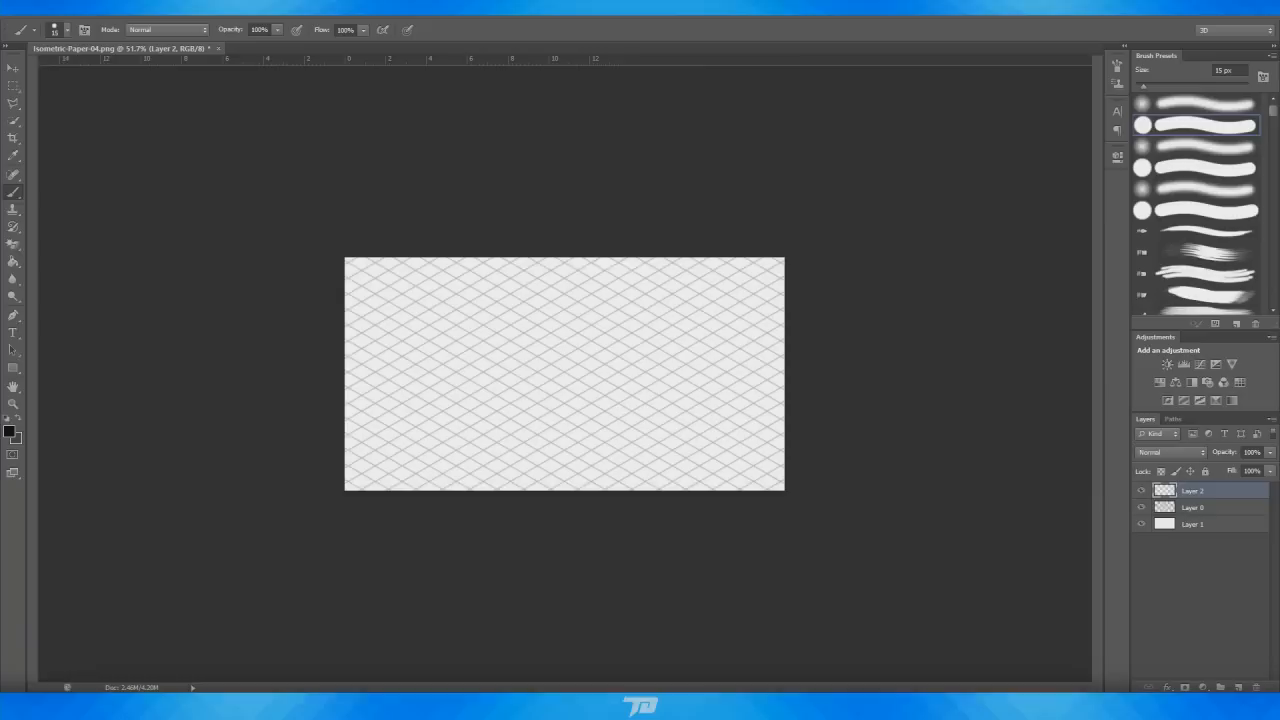
Switch to Photoshop and open the pre ps0004.png render file
{"action": "left_click", "coordinate": [38, 14]}
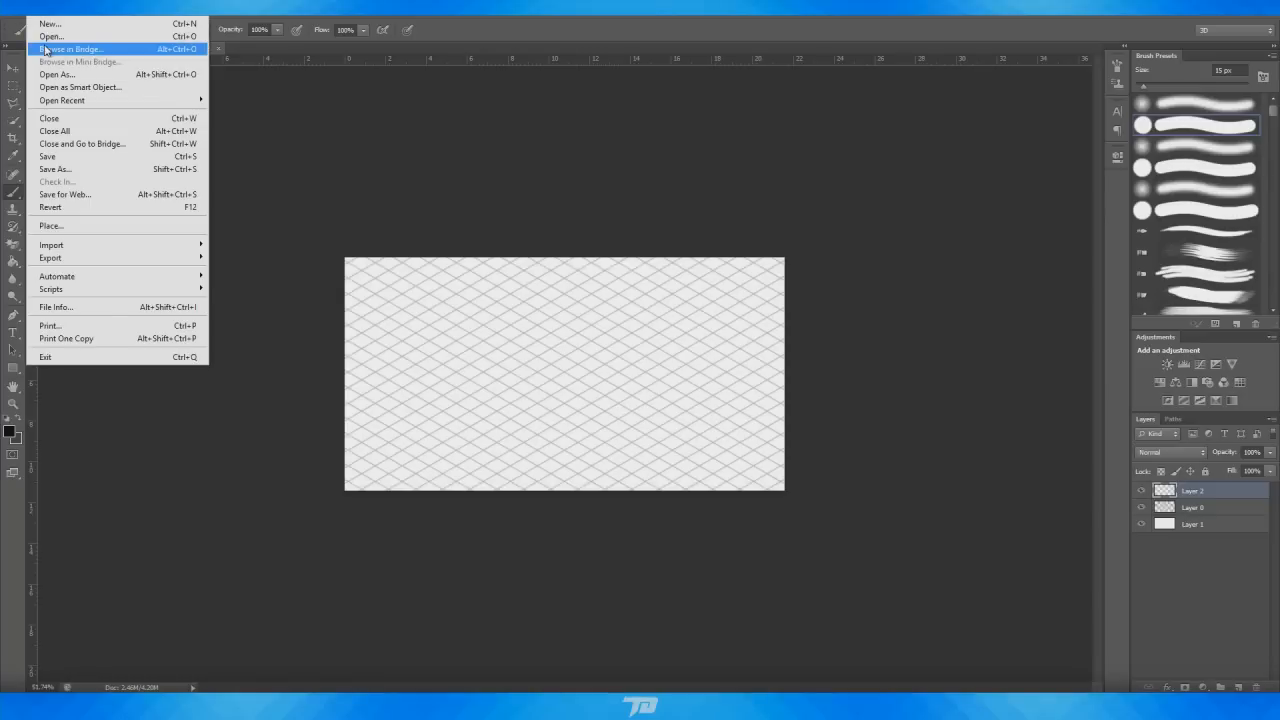
{"action": "left_click", "coordinate": [56, 37]}
{"action": "left_click", "coordinate": [479, 243]}
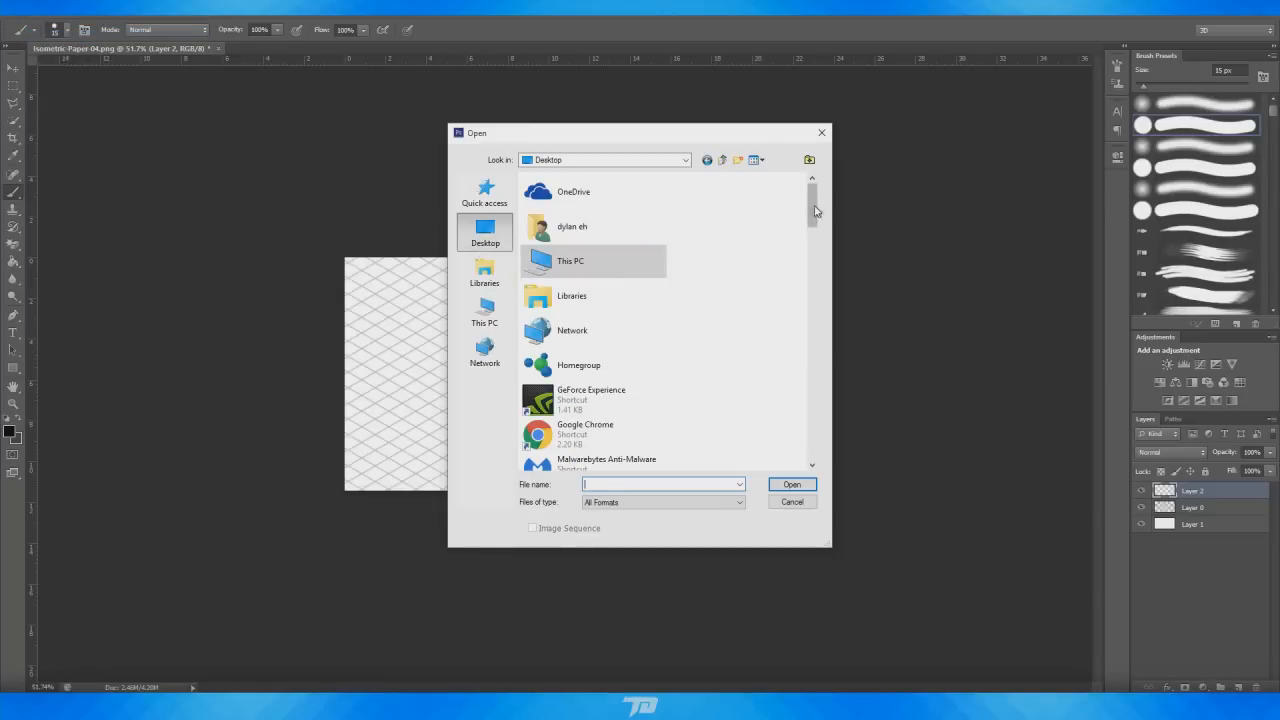
{"action": "left_click_drag", "start_coordinate": [816, 208], "coordinate": [816, 450]}
{"action": "double_click", "coordinate": [634, 420]}
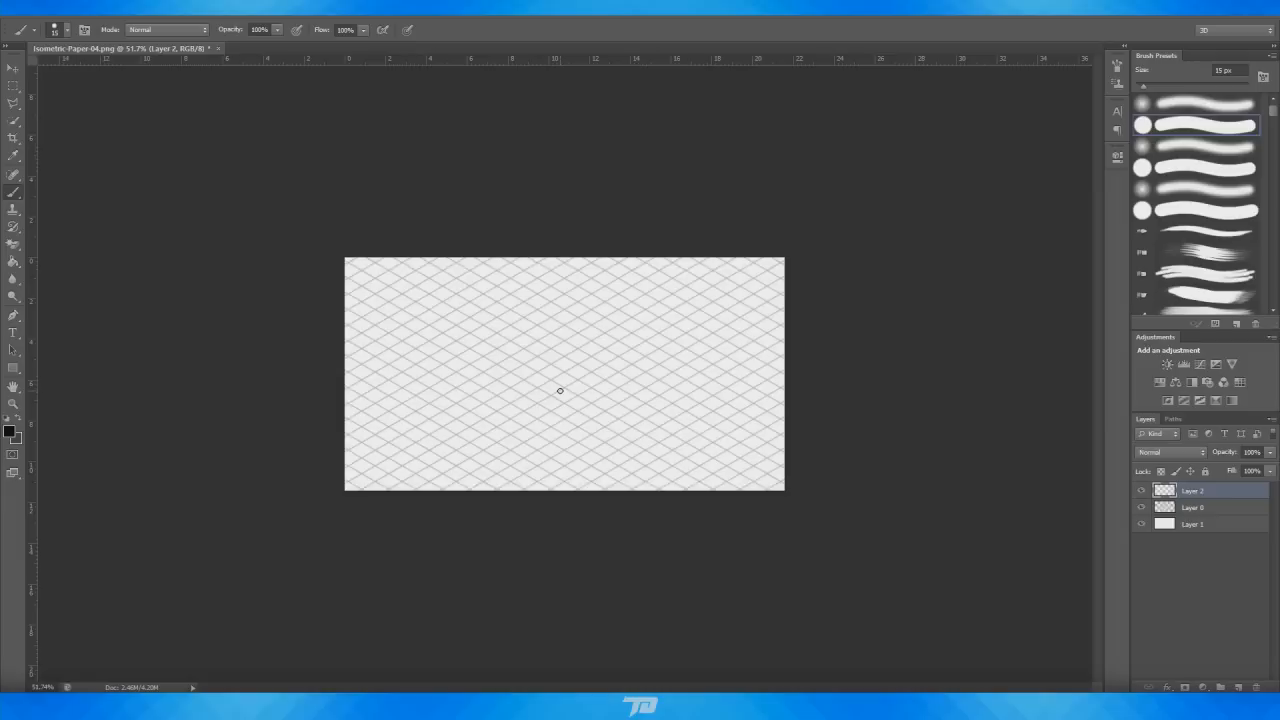
Add a horizontal and a vertical guide crossing at the building's centre
{"action": "scroll", "coordinate": [714, 411], "scroll_direction": "down", "scroll_amount": 5, "text": "alt"}
{"action": "scroll", "coordinate": [714, 411], "scroll_direction": "up", "scroll_amount": 4, "text": "alt"}
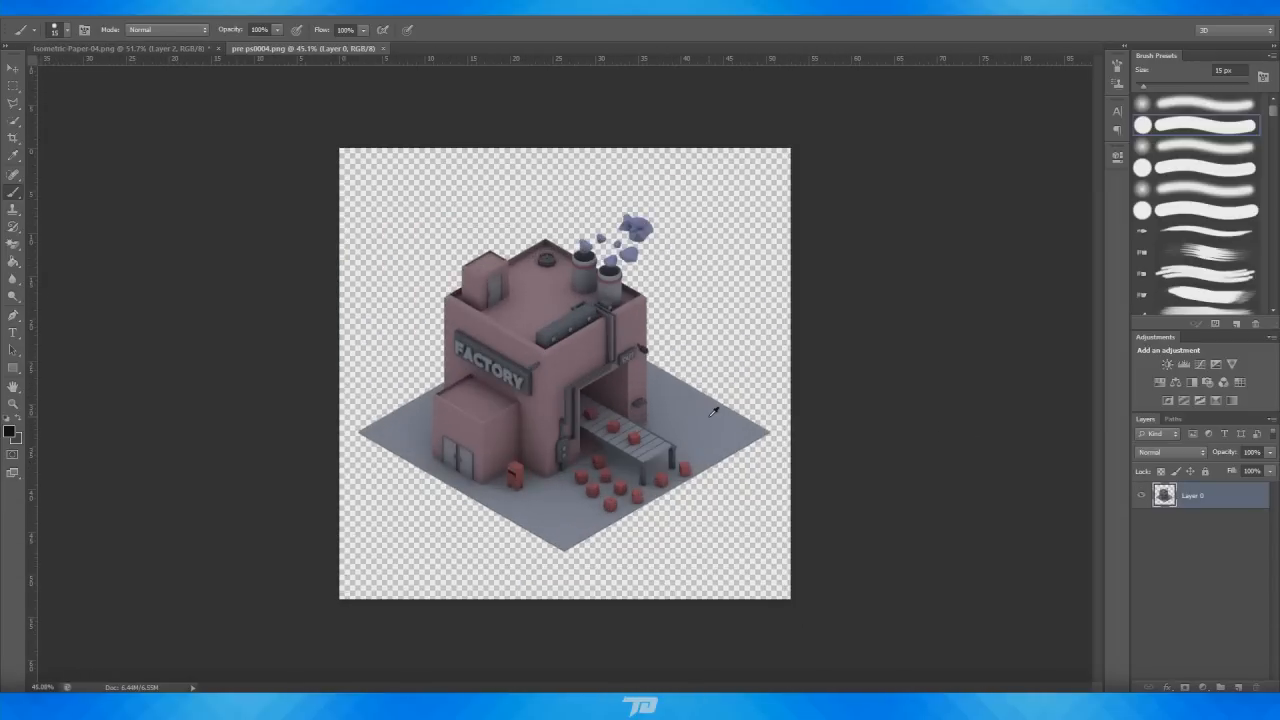
{"action": "scroll", "coordinate": [708, 417], "scroll_direction": "down", "scroll_amount": 4, "text": "alt"}
{"action": "scroll", "coordinate": [711, 430], "scroll_direction": "up", "scroll_amount": 3, "text": "alt"}
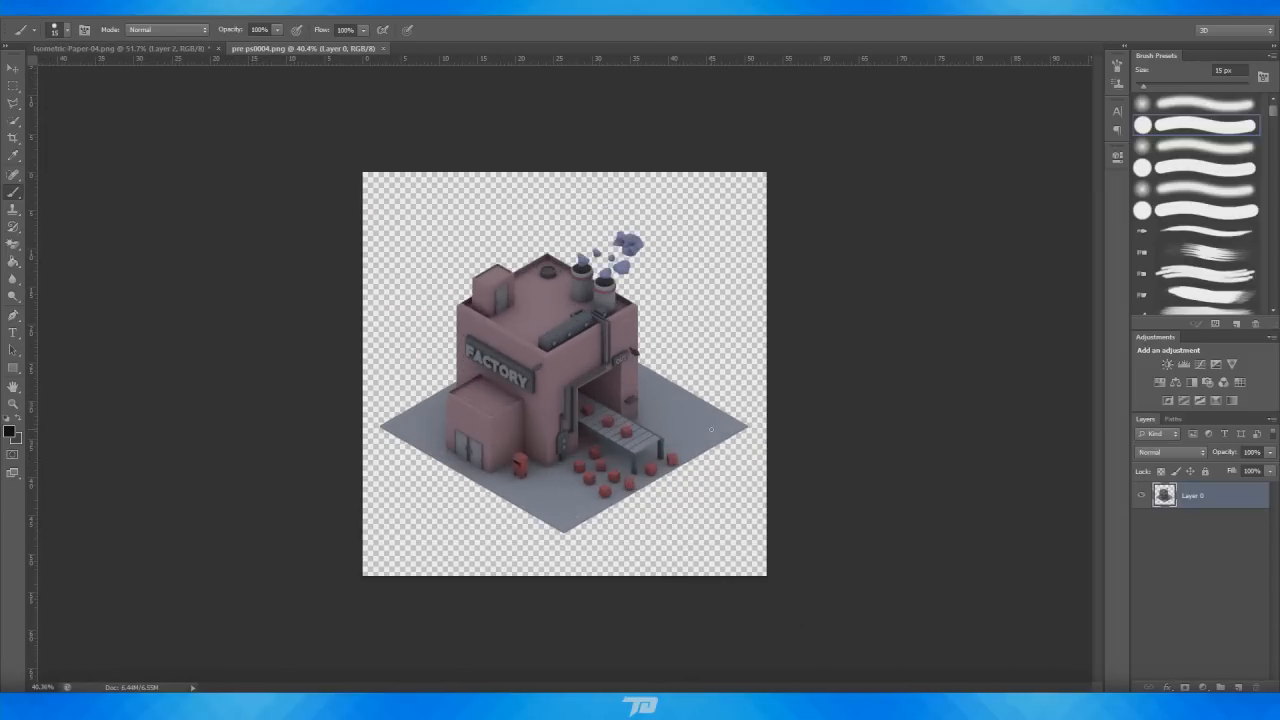
{"action": "left_click_drag", "start_coordinate": [32, 355], "coordinate": [562, 404]}
{"action": "left_click_drag", "start_coordinate": [601, 61], "coordinate": [588, 373]}
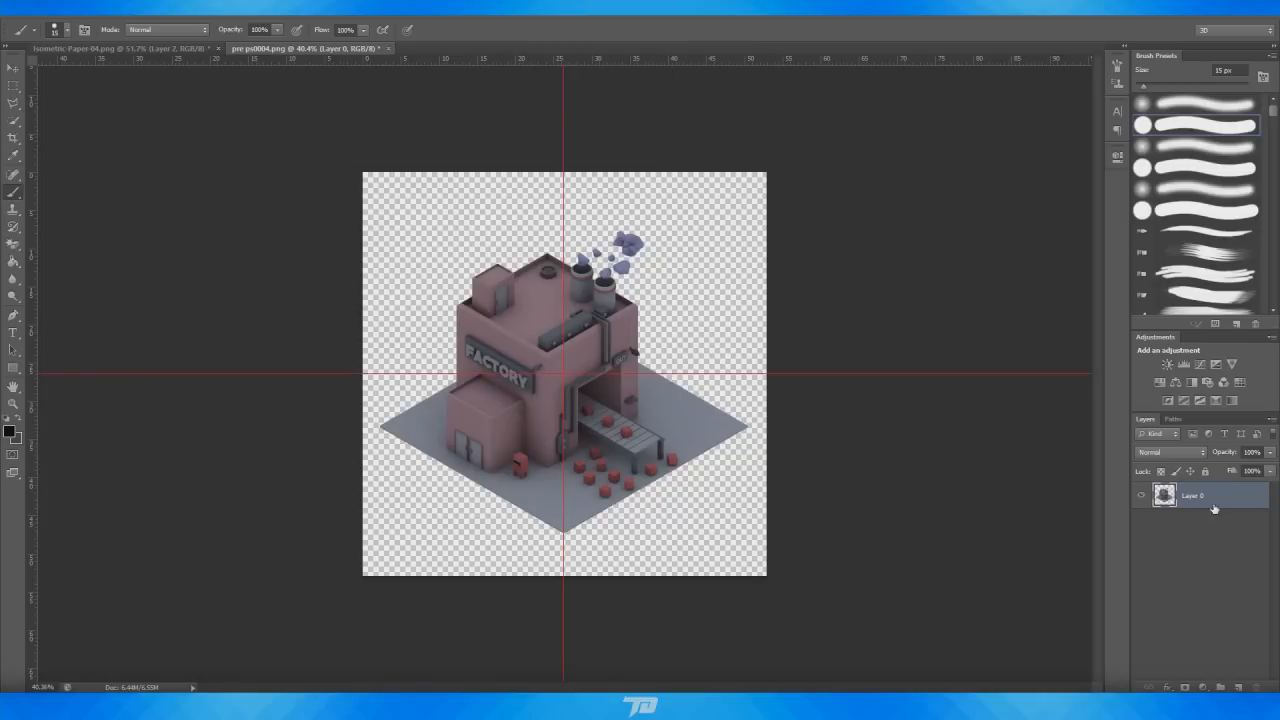
Free-transform the render layer to nudge it slightly upward
{"action": "key", "text": "ctrl+t"}
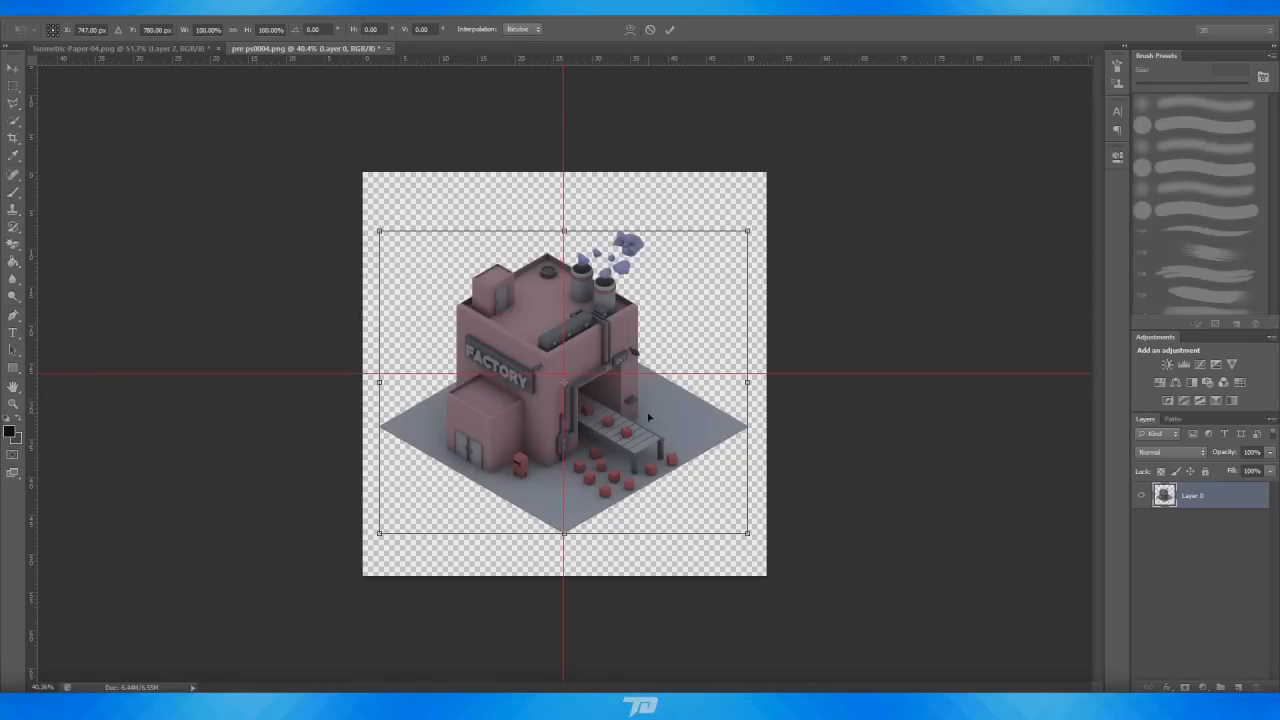
{"action": "left_click_drag", "start_coordinate": [649, 418], "coordinate": [652, 410]}
{"action": "left_click", "coordinate": [671, 31]}
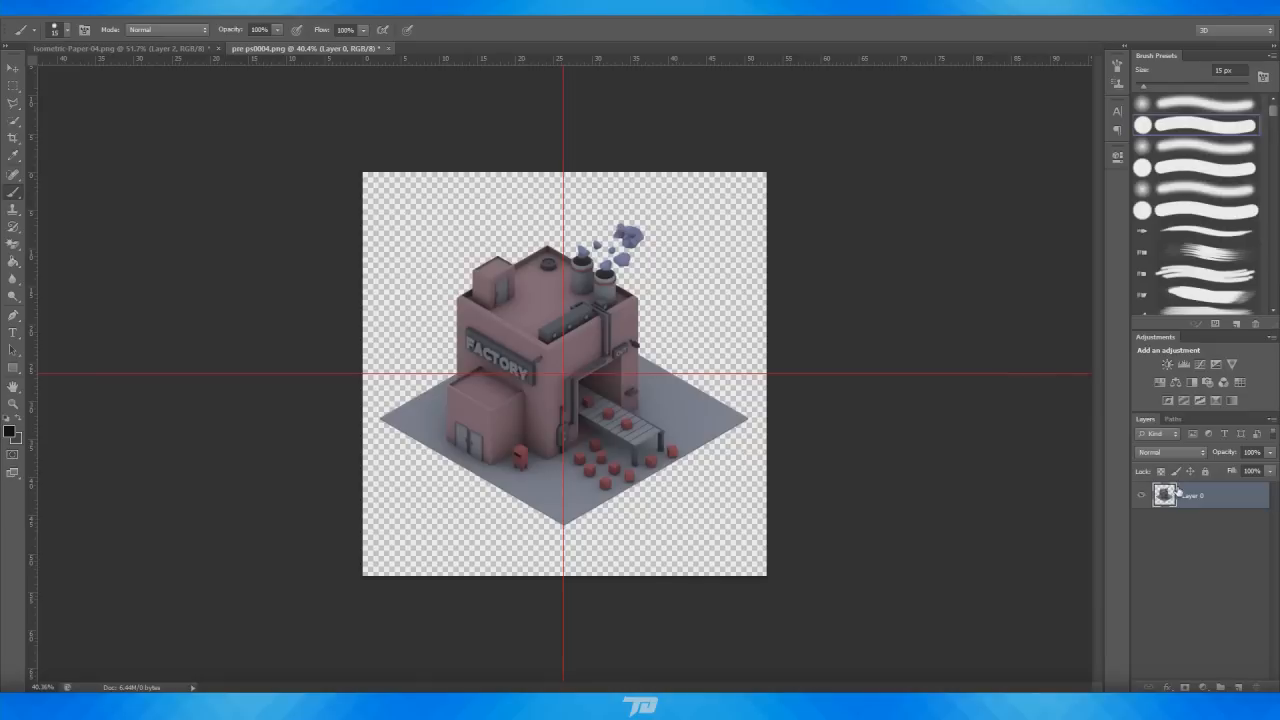
Add a new layer beneath the render and choose a dark grey foreground colour
{"action": "left_click", "coordinate": [1238, 687]}
{"action": "left_click_drag", "start_coordinate": [1213, 509], "coordinate": [1212, 530]}
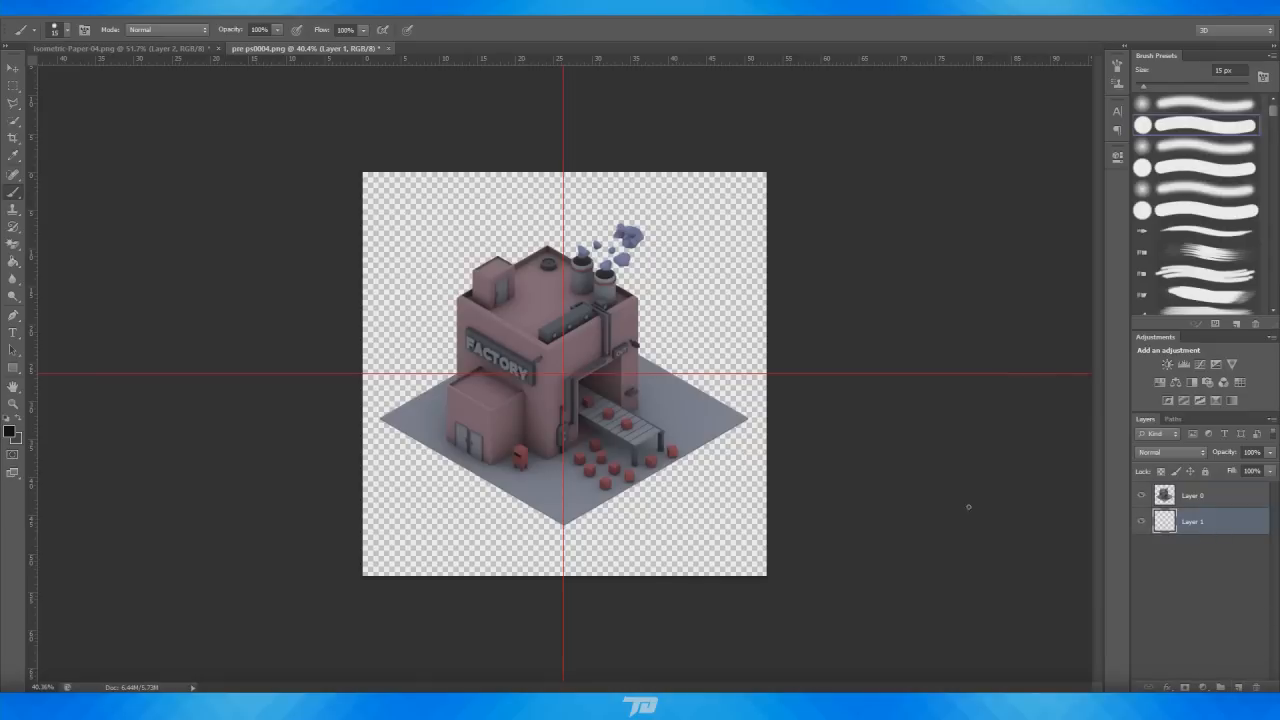
{"action": "left_click", "coordinate": [10, 430]}
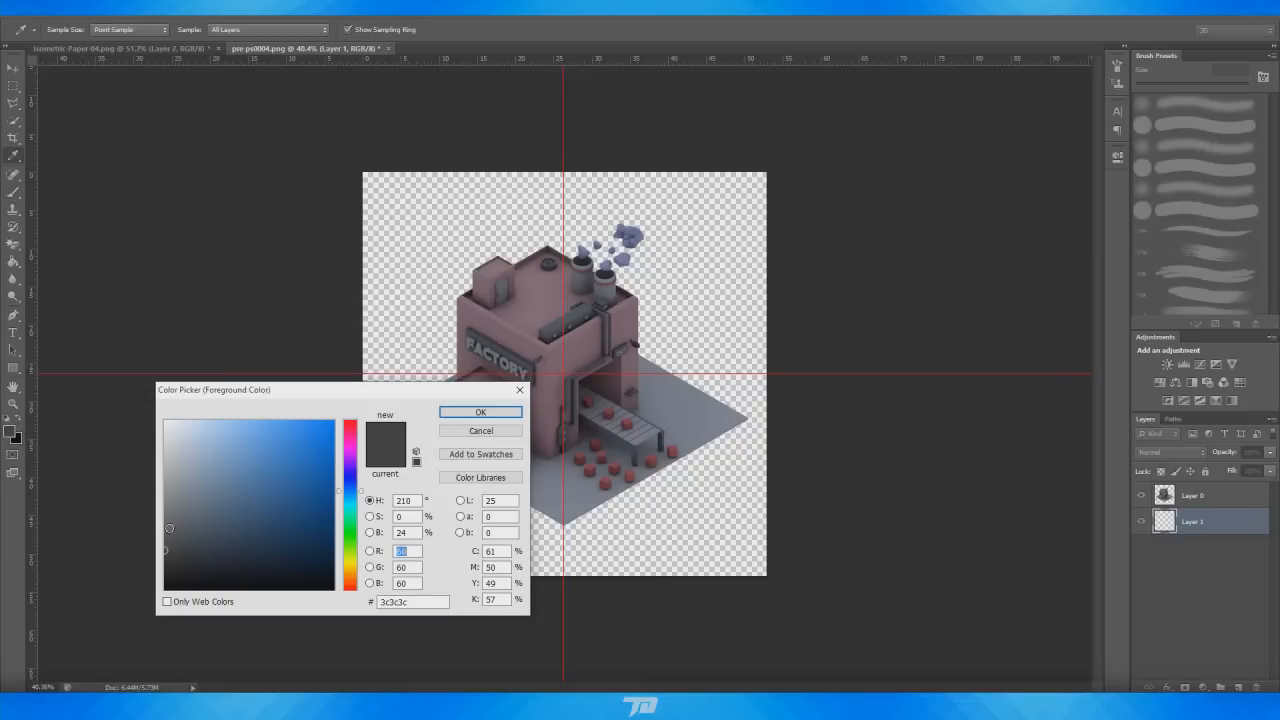
{"action": "left_click", "coordinate": [165, 527]}
{"action": "left_click", "coordinate": [451, 413]}
Paint over the whole new layer with a large brush to give the render a grey background
{"action": "scroll", "coordinate": [443, 406], "scroll_direction": "down", "scroll_amount": 5, "text": "alt"}
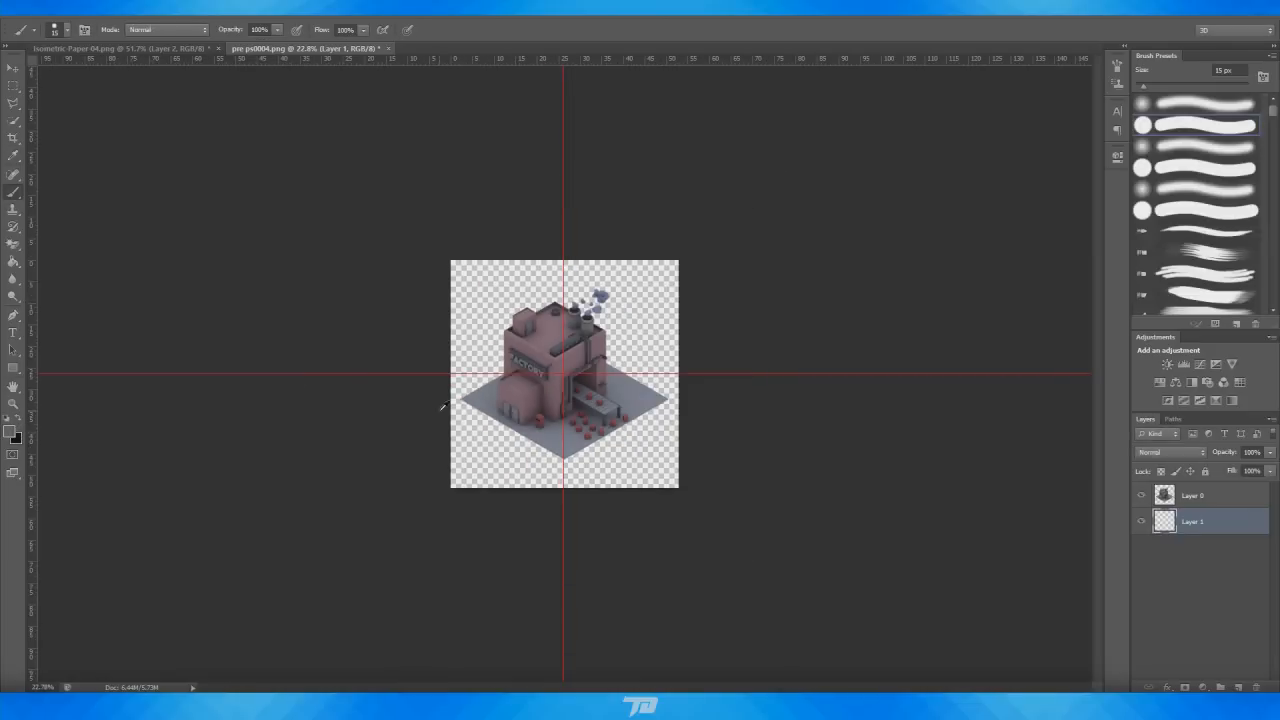
{"action": "key", "text": "bracketright"}
{"action": "key", "text": "bracketright"}
{"action": "key", "text": "bracketright"}
{"action": "key", "text": "bracketright"}
{"action": "key", "text": "bracketright"}
{"action": "key", "text": "bracketright"}
{"action": "key", "text": "bracketright"}
{"action": "key", "text": "bracketright"}
{"action": "key", "text": "bracketright"}
{"action": "key", "text": "bracketright"}
{"action": "key", "text": "bracketright"}
{"action": "key", "text": "bracketright"}
{"action": "key", "text": "bracketright"}
{"action": "key", "text": "bracketright"}
{"action": "key", "text": "bracketright"}
{"action": "key", "text": "bracketright"}
{"action": "key", "text": "bracketright"}
{"action": "mouse_move", "coordinate": [557, 417]}
{"action": "left_mouse_down"}
{"action": "mouse_move", "coordinate": [523, 449]}
{"action": "mouse_move", "coordinate": [743, 286]}
{"action": "mouse_move", "coordinate": [591, 215]}
{"action": "left_mouse_up"}
{"action": "scroll", "coordinate": [610, 362], "scroll_direction": "up", "scroll_amount": 7, "text": "alt"}
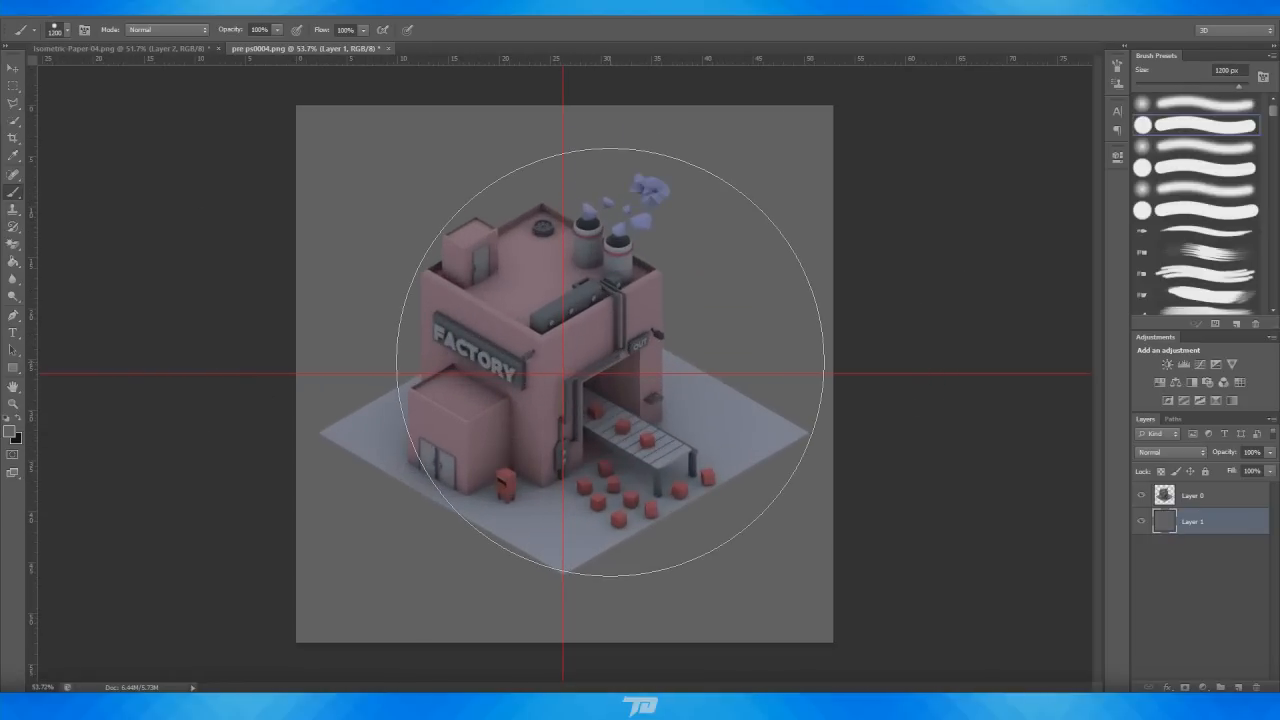
Duplicate the render layer Layer 0
{"action": "left_click", "coordinate": [1190, 496]}
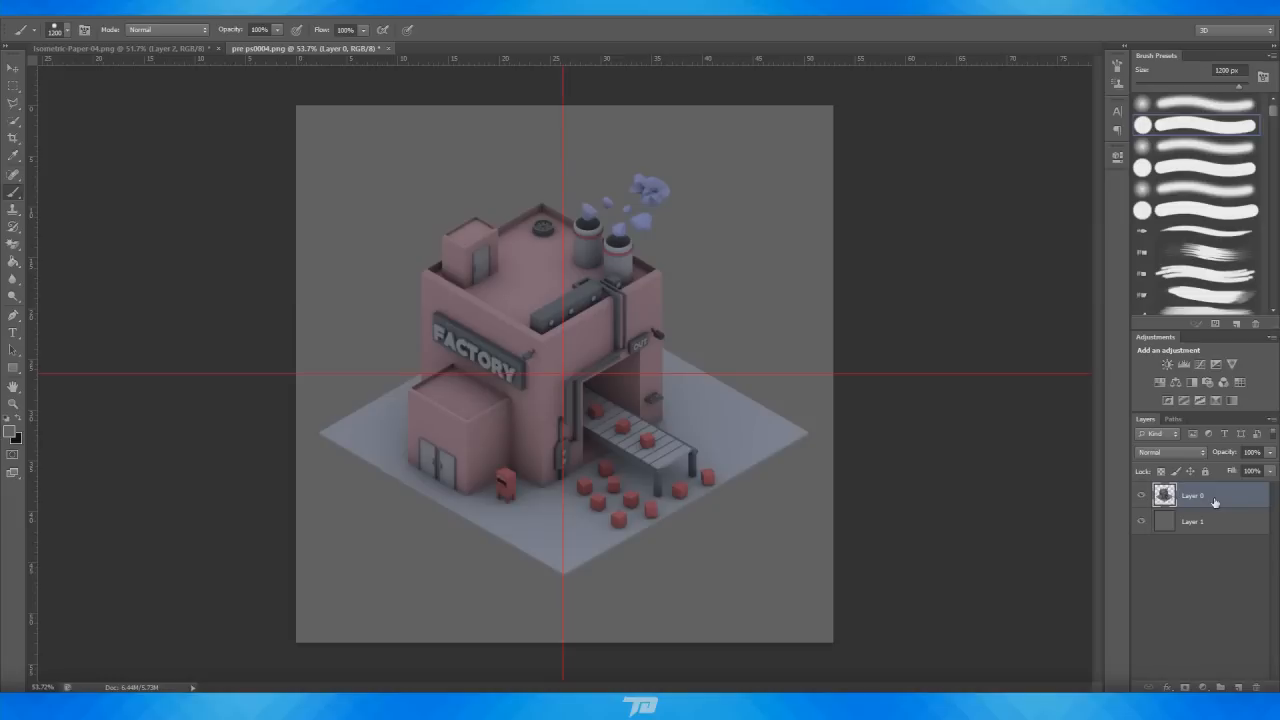
{"action": "key", "text": "ctrl+j"}
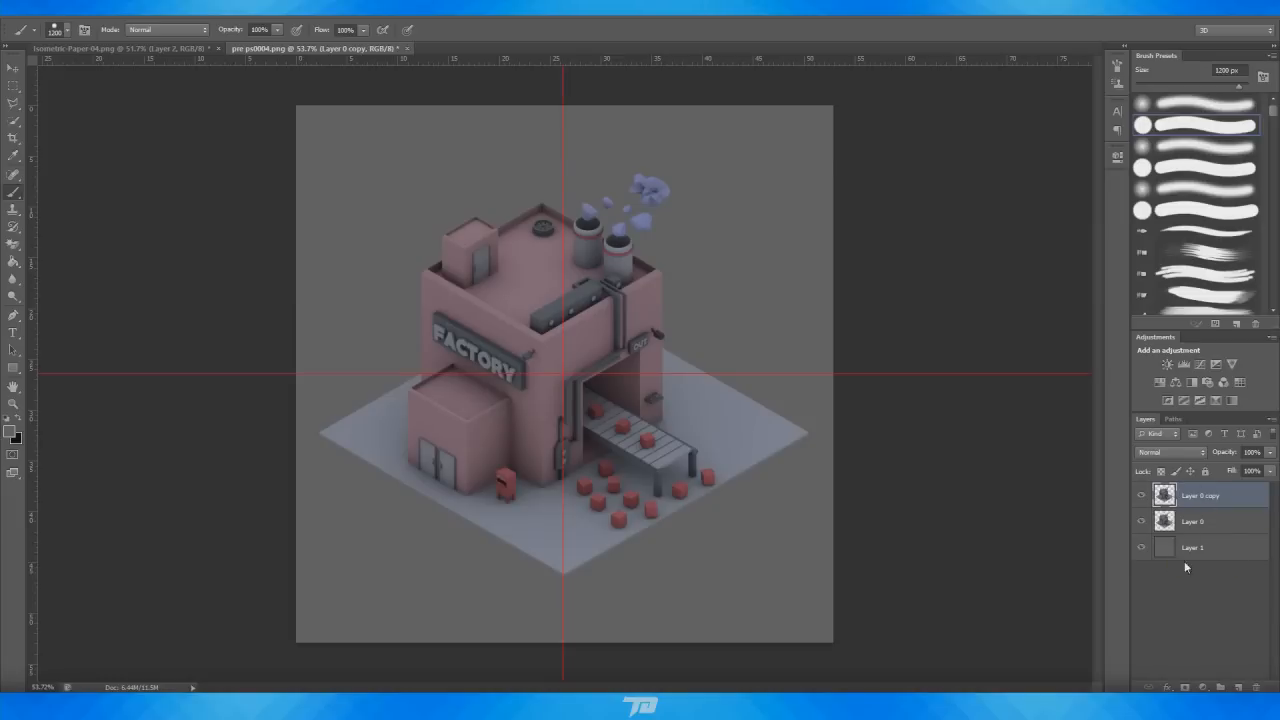
Select the original render layer Layer 0 and blacken it with Hue/Saturation, setting Lightness to -100
{"action": "left_click", "coordinate": [1141, 497]}
{"action": "left_click", "coordinate": [1141, 497]}
{"action": "left_click", "coordinate": [1203, 530]}
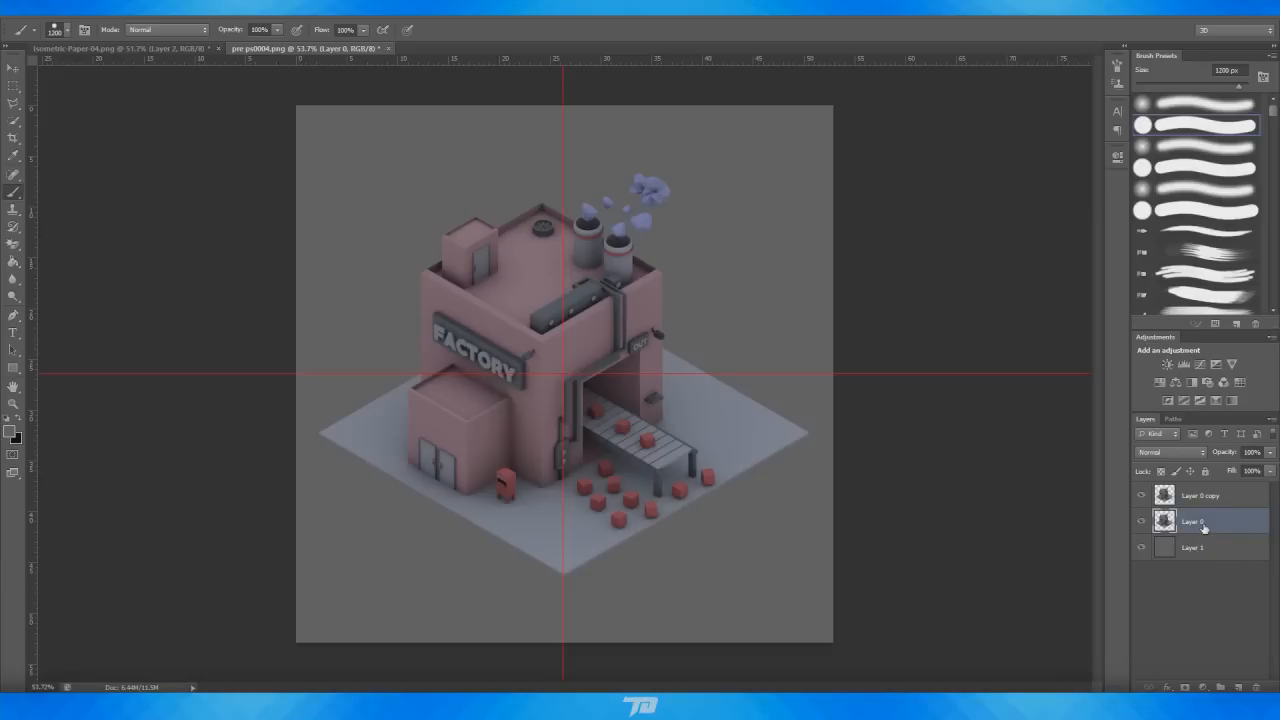
{"action": "key", "text": "ctrl+u"}
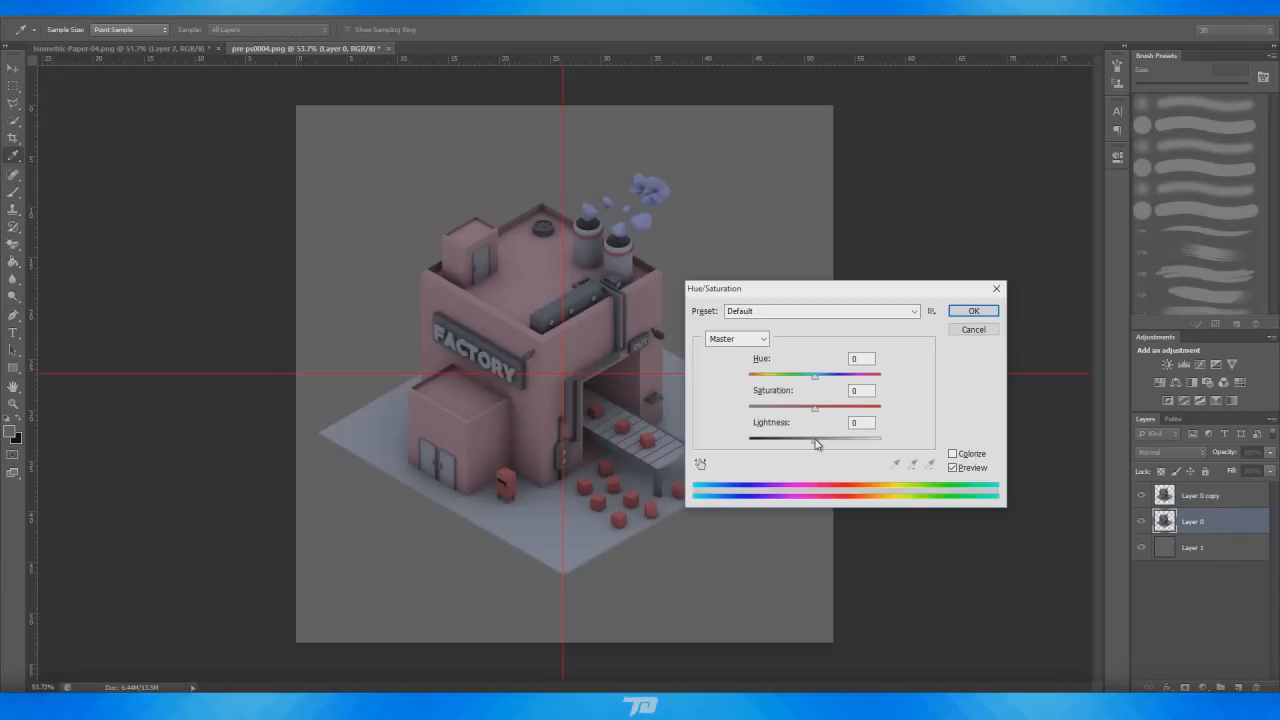
{"action": "left_click_drag", "start_coordinate": [818, 444], "coordinate": [749, 440]}
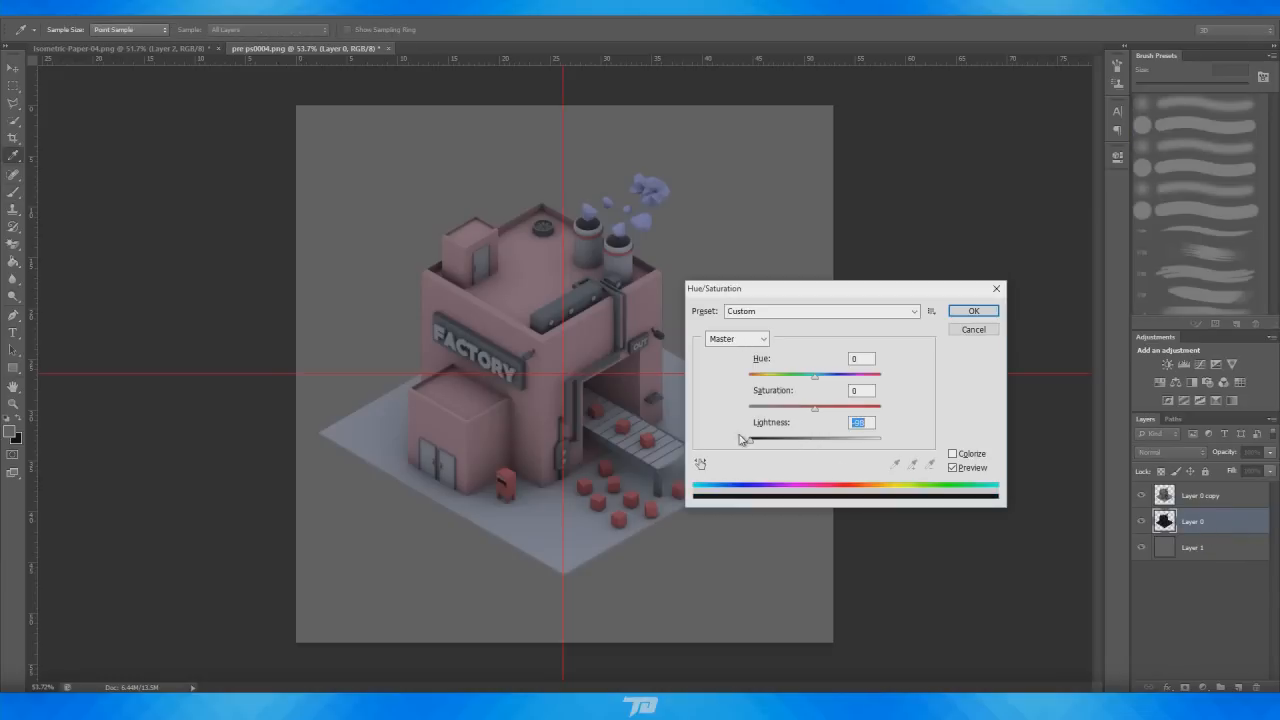
{"action": "left_click", "coordinate": [975, 313]}
Apply a Gaussian Blur to the blackened Layer 0 to turn it into a soft shadow
{"action": "key", "text": "b"}
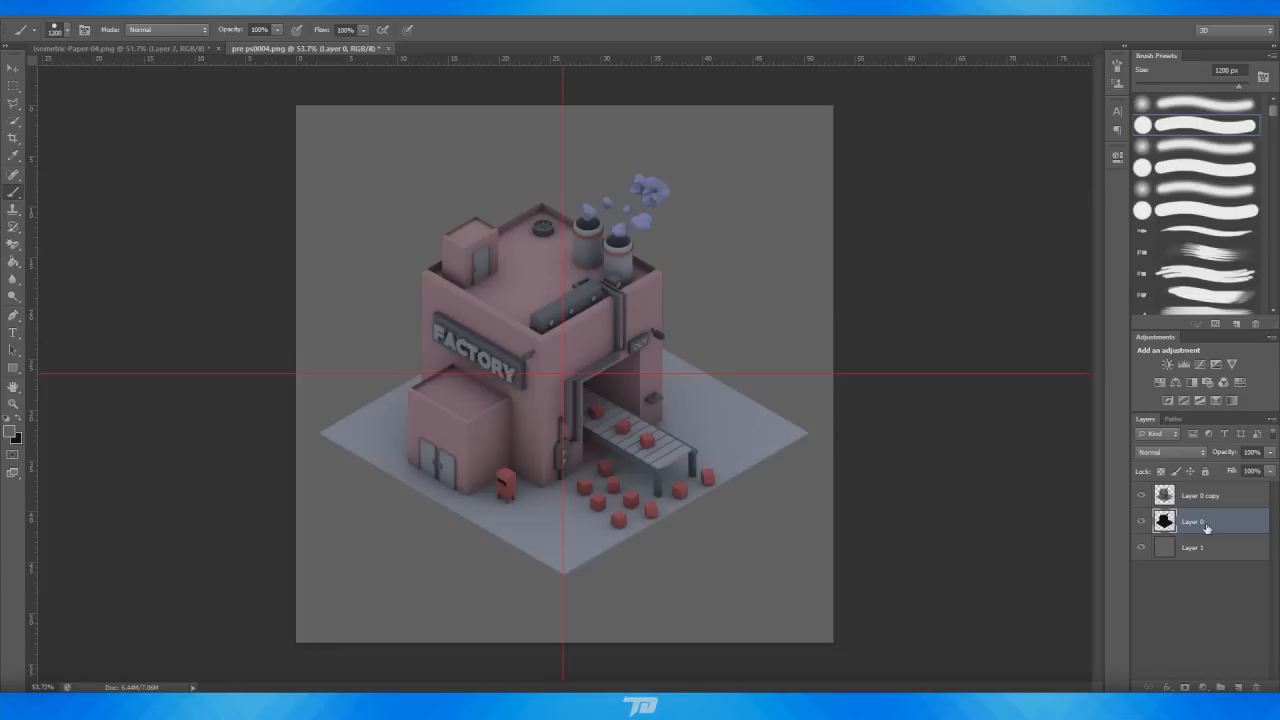
{"action": "left_click", "coordinate": [215, 9]}
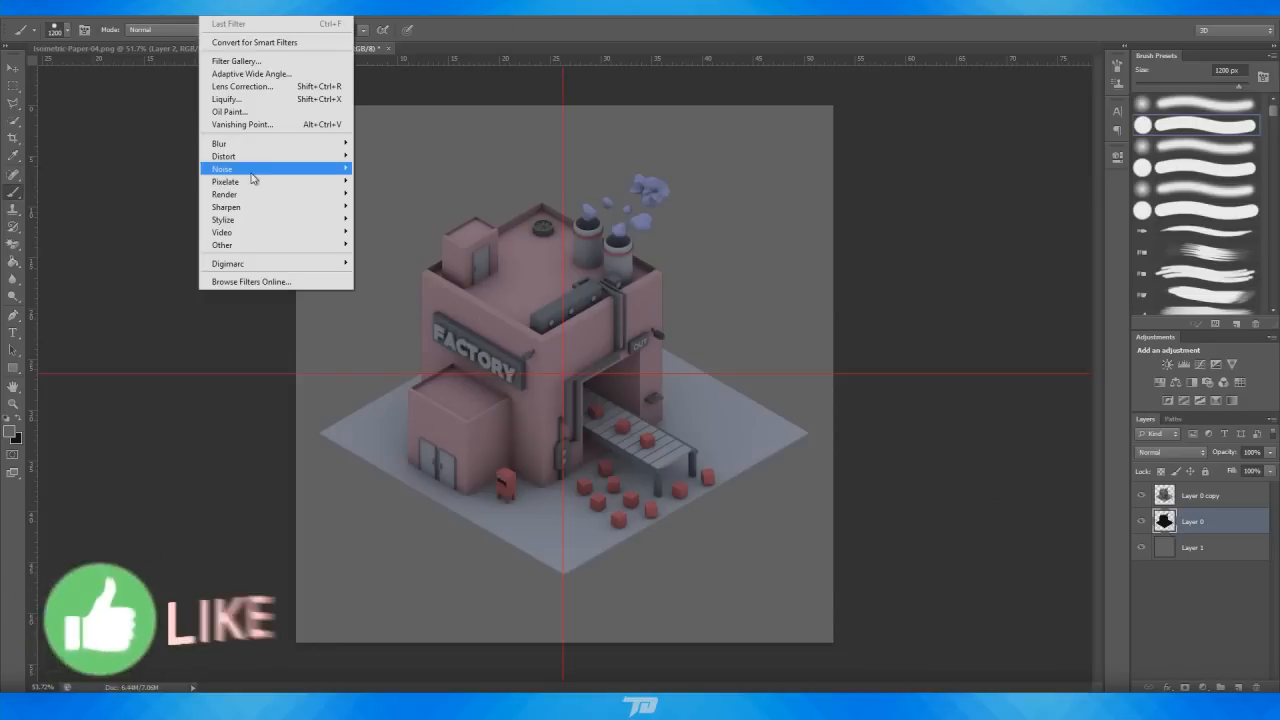
{"action": "mouse_move", "coordinate": [252, 147]}
{"action": "left_click", "coordinate": [400, 237]}
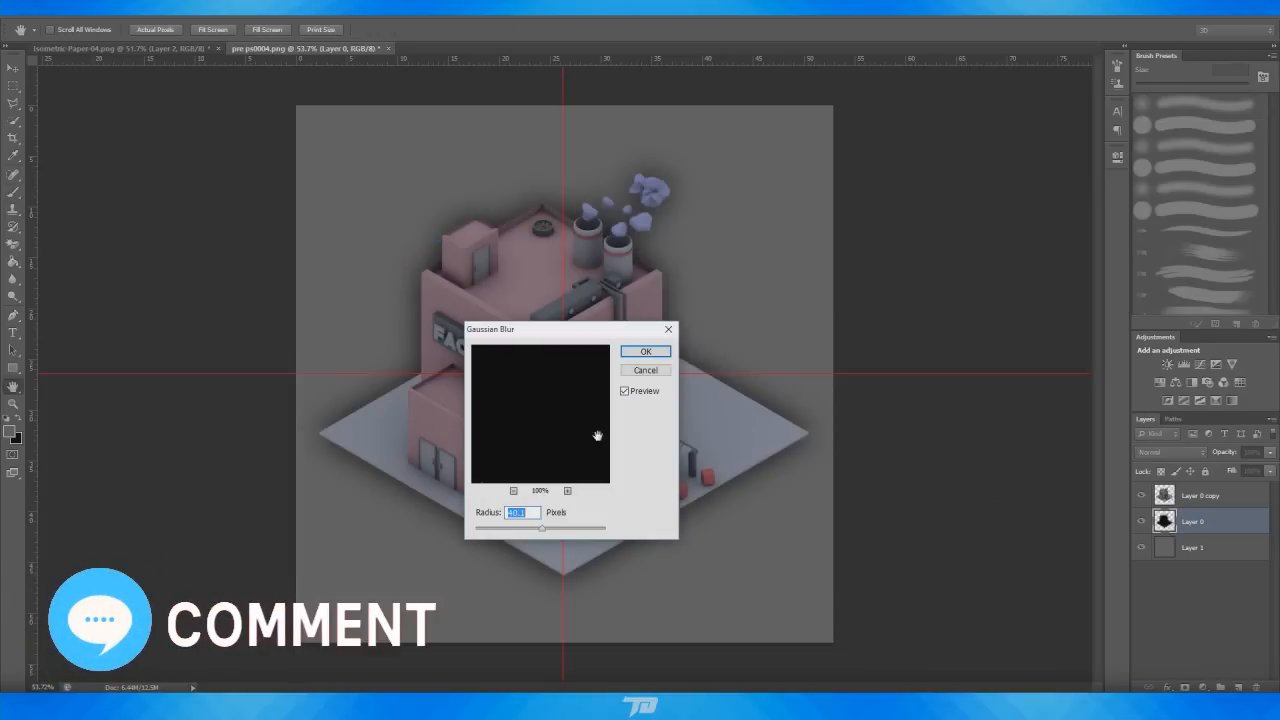
{"action": "left_click_drag", "start_coordinate": [531, 530], "coordinate": [542, 530]}
{"action": "left_click", "coordinate": [646, 351]}
{"action": "key", "text": "b"}
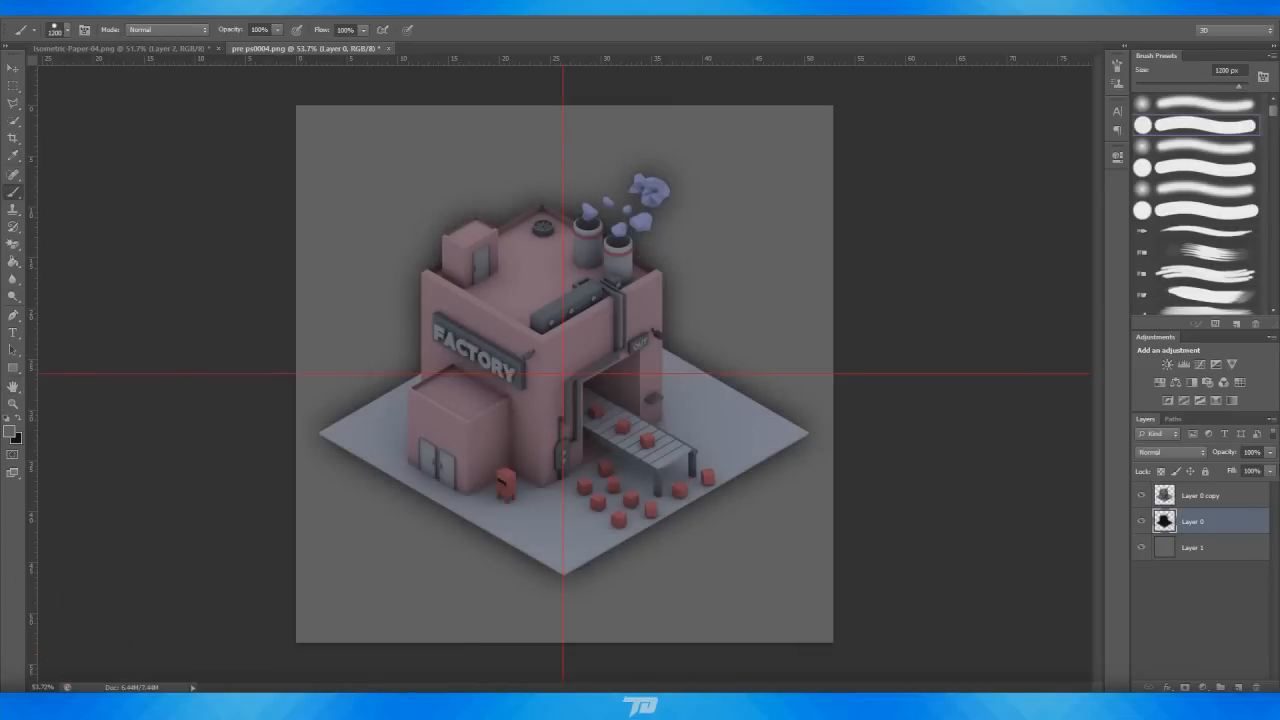
Lower the shadow layer Layer 0's opacity to 69%
{"action": "left_click_drag", "start_coordinate": [1270, 455], "coordinate": [1236, 471]}
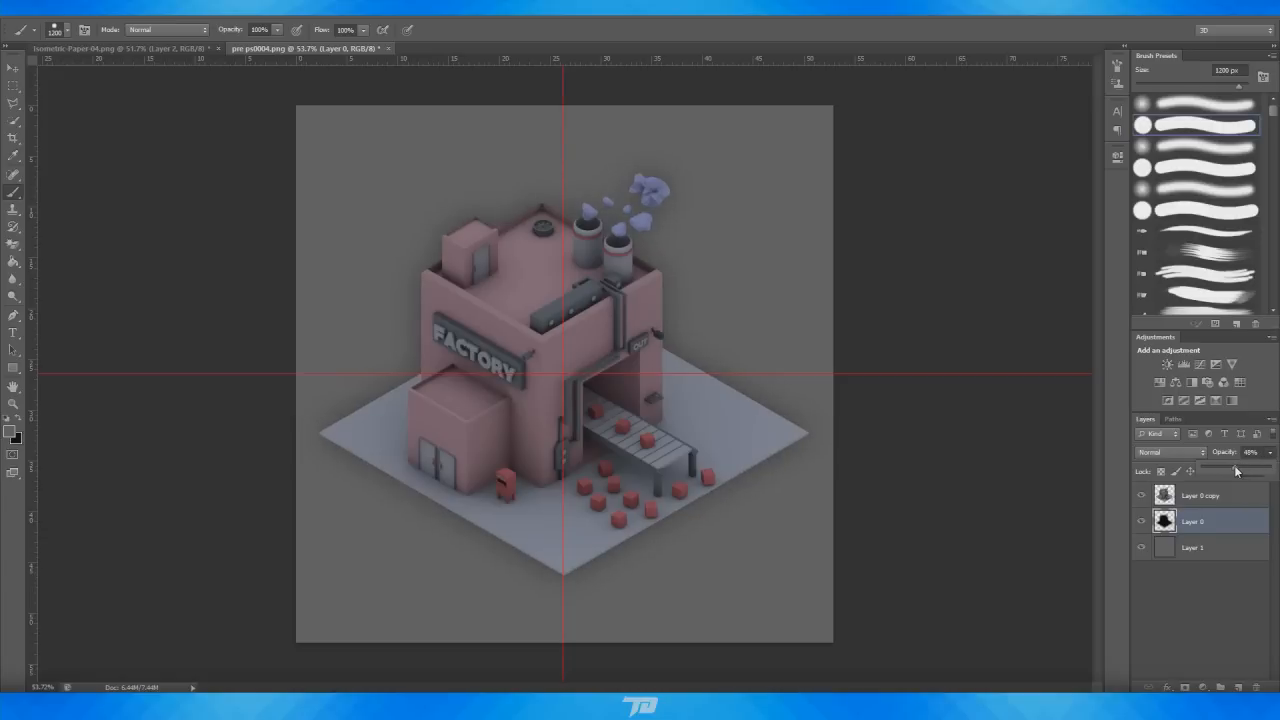
{"action": "left_click", "coordinate": [1206, 596]}
{"action": "scroll", "coordinate": [700, 480], "scroll_direction": "down", "scroll_amount": 5, "text": "alt"}
{"action": "scroll", "coordinate": [660, 466], "scroll_direction": "up", "scroll_amount": 4, "text": "alt"}
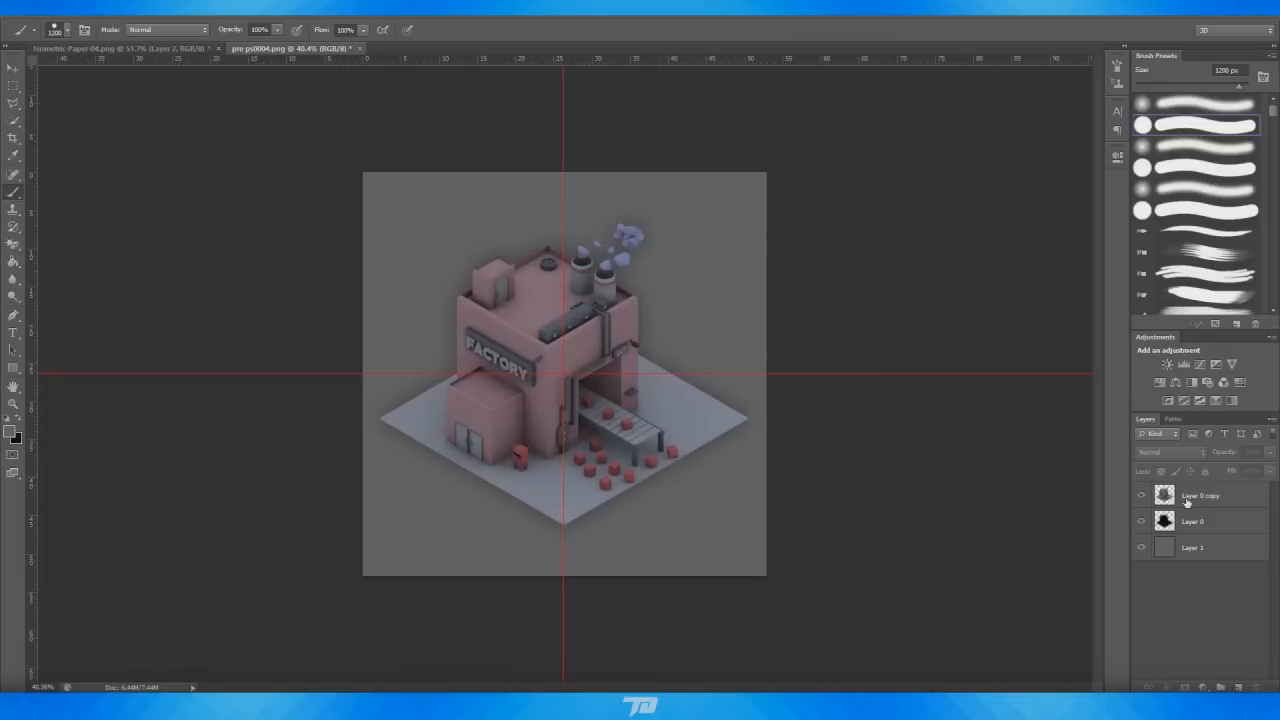
{"action": "left_click", "coordinate": [1192, 521]}
{"action": "left_click", "coordinate": [1270, 452]}
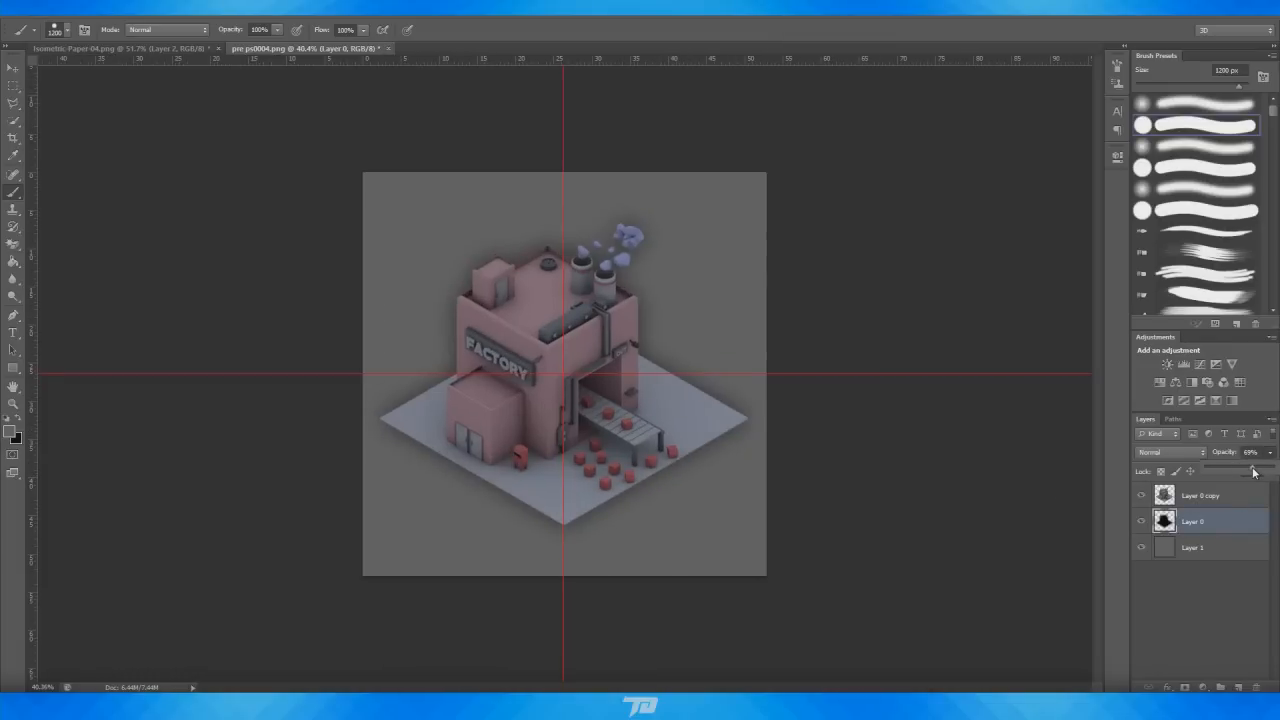
Add a new empty layer above the grey background layer Layer 1
{"action": "left_click", "coordinate": [1185, 545]}
{"action": "left_click", "coordinate": [1190, 547]}
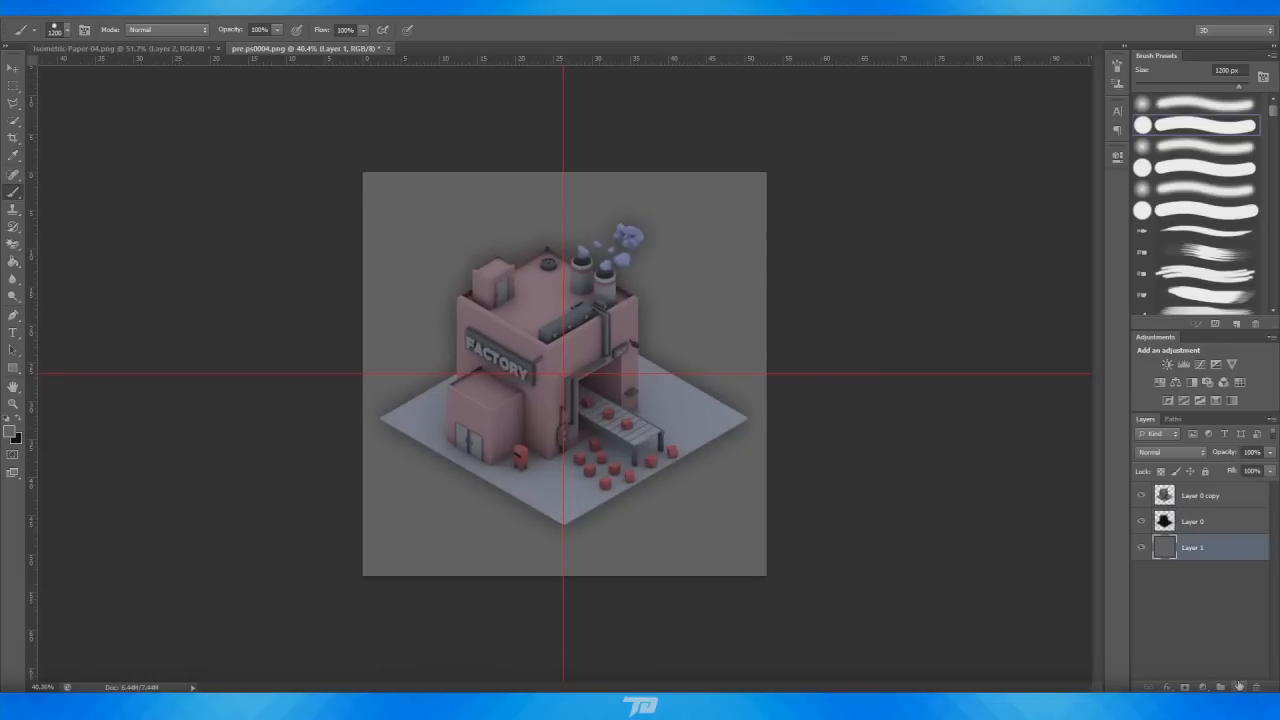
{"action": "left_click", "coordinate": [1238, 686]}
Enlarge the brush to 1500 px and soften its hardness, undoing a test stroke
{"action": "scroll", "coordinate": [149, 409], "scroll_direction": "down", "scroll_amount": 3, "text": "alt"}
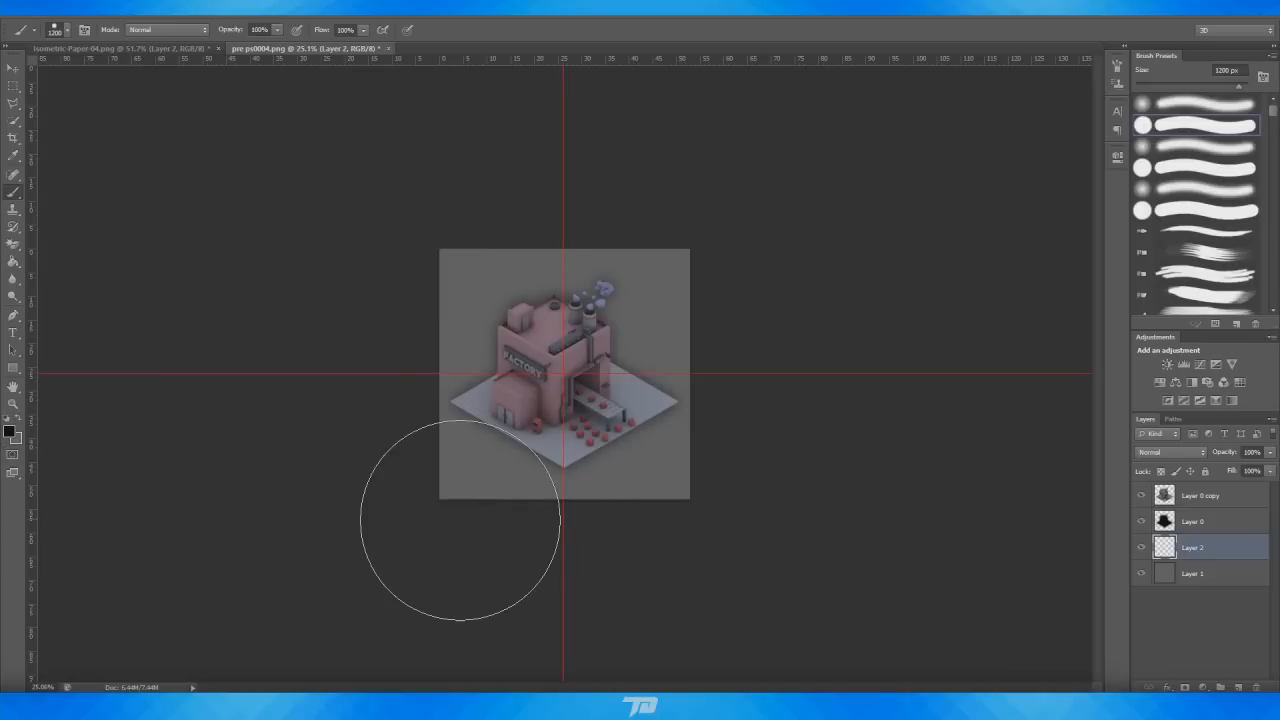
{"action": "key", "text": "bracketright"}
{"action": "key", "text": "bracketright"}
{"action": "key", "text": "bracketright"}
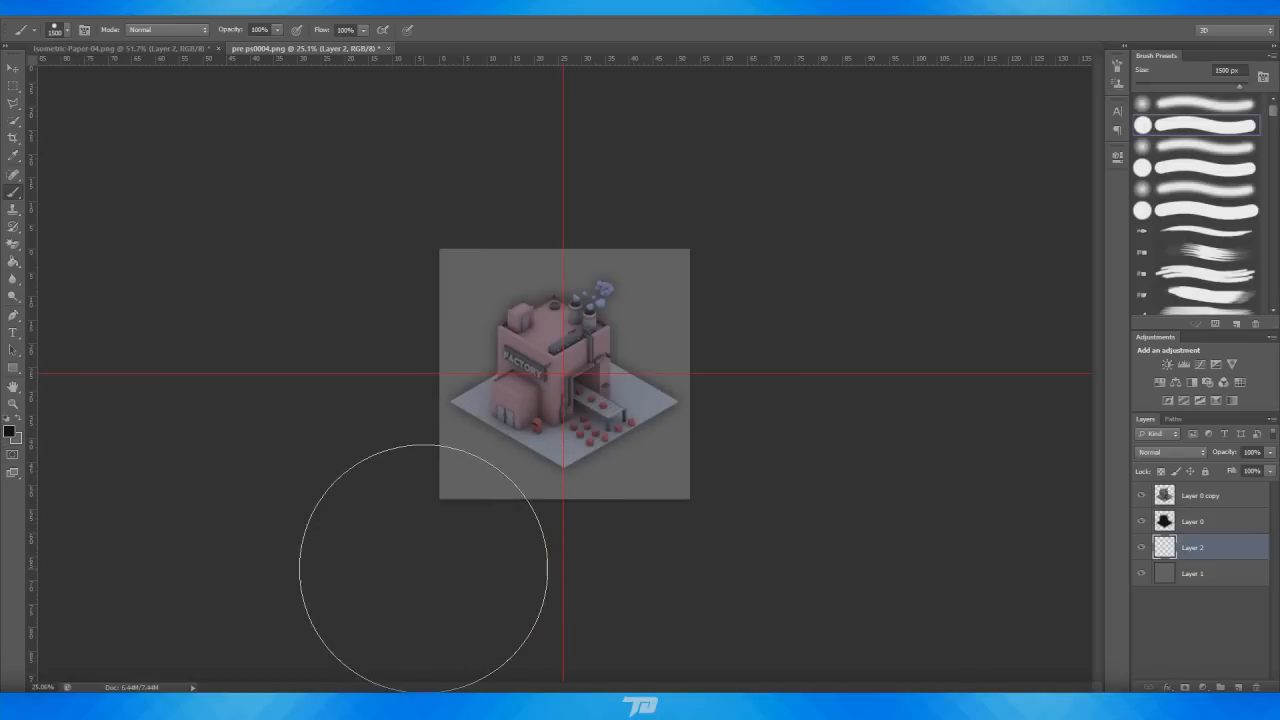
{"action": "left_click_drag", "start_coordinate": [423, 543], "coordinate": [515, 565]}
{"action": "key", "text": "ctrl+z"}
{"action": "right_click", "coordinate": [630, 465]}
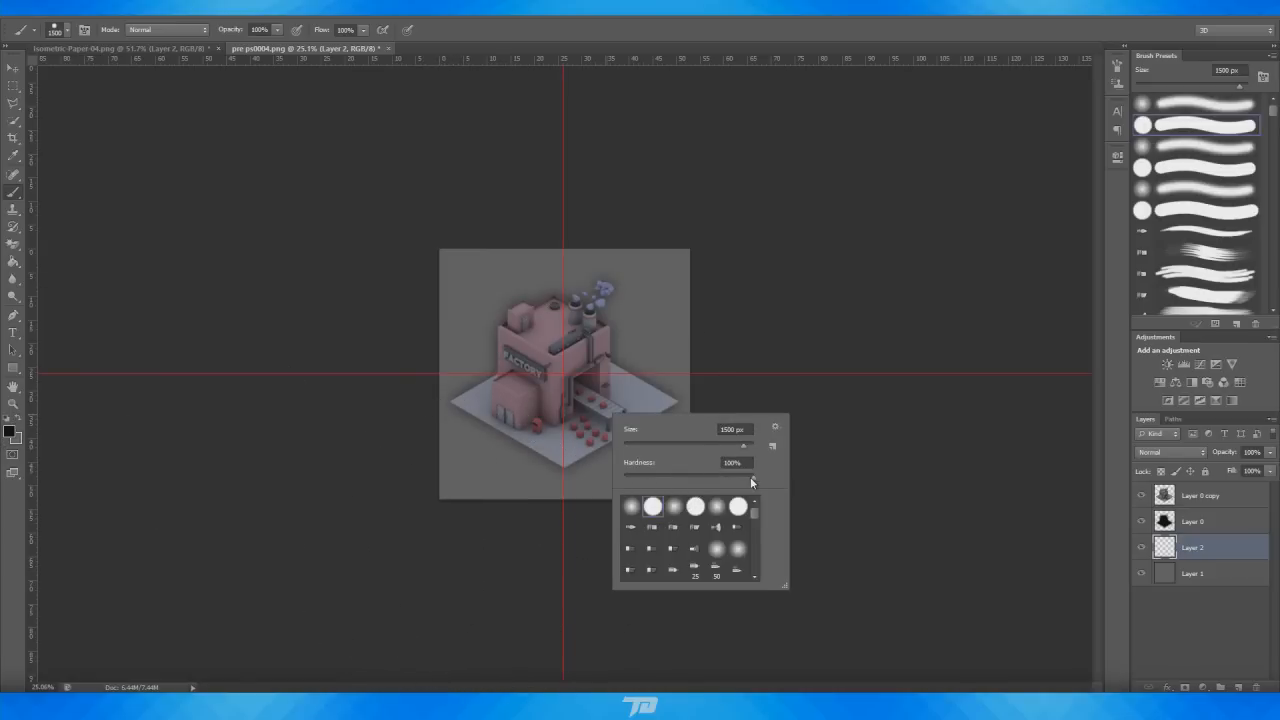
{"action": "left_click", "coordinate": [752, 477]}
{"action": "key", "text": "Return"}
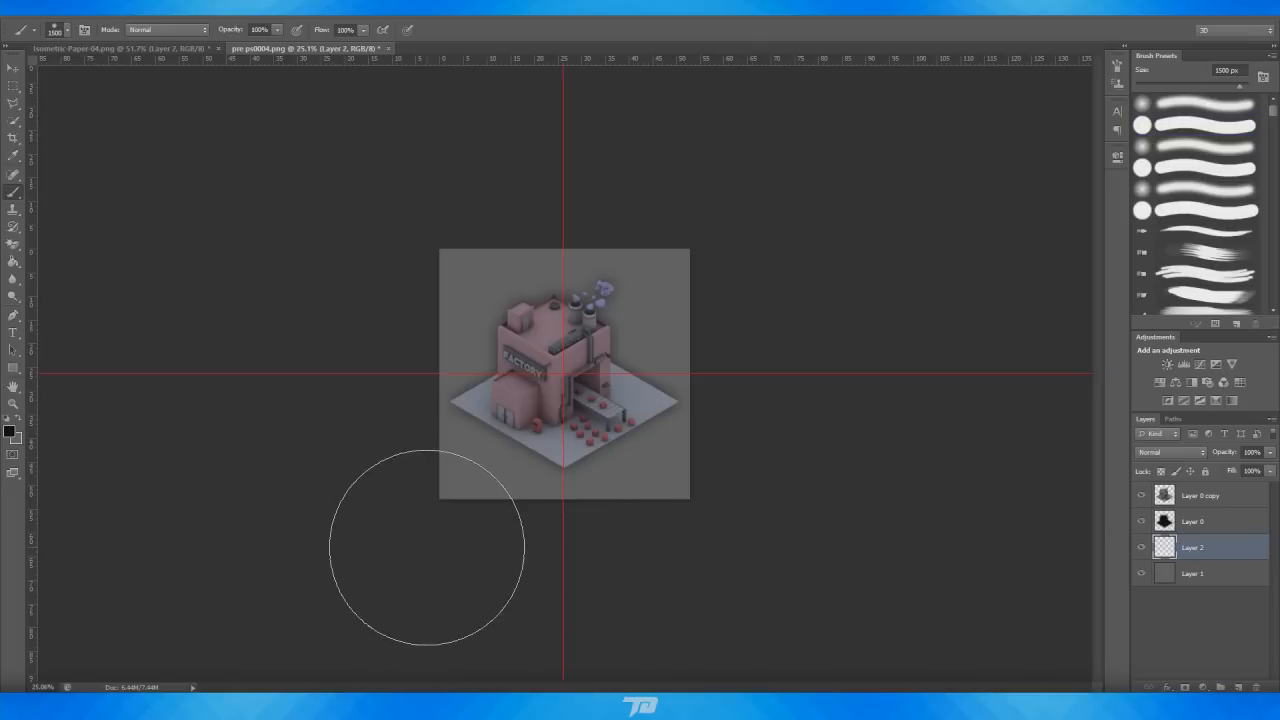
Enlarge the brush to 1800 px and paint soft black along the bottom of the canvas
{"action": "key", "text": "bracketright"}
{"action": "key", "text": "bracketright"}
{"action": "key", "text": "bracketright"}
{"action": "left_click_drag", "start_coordinate": [429, 531], "coordinate": [524, 541]}
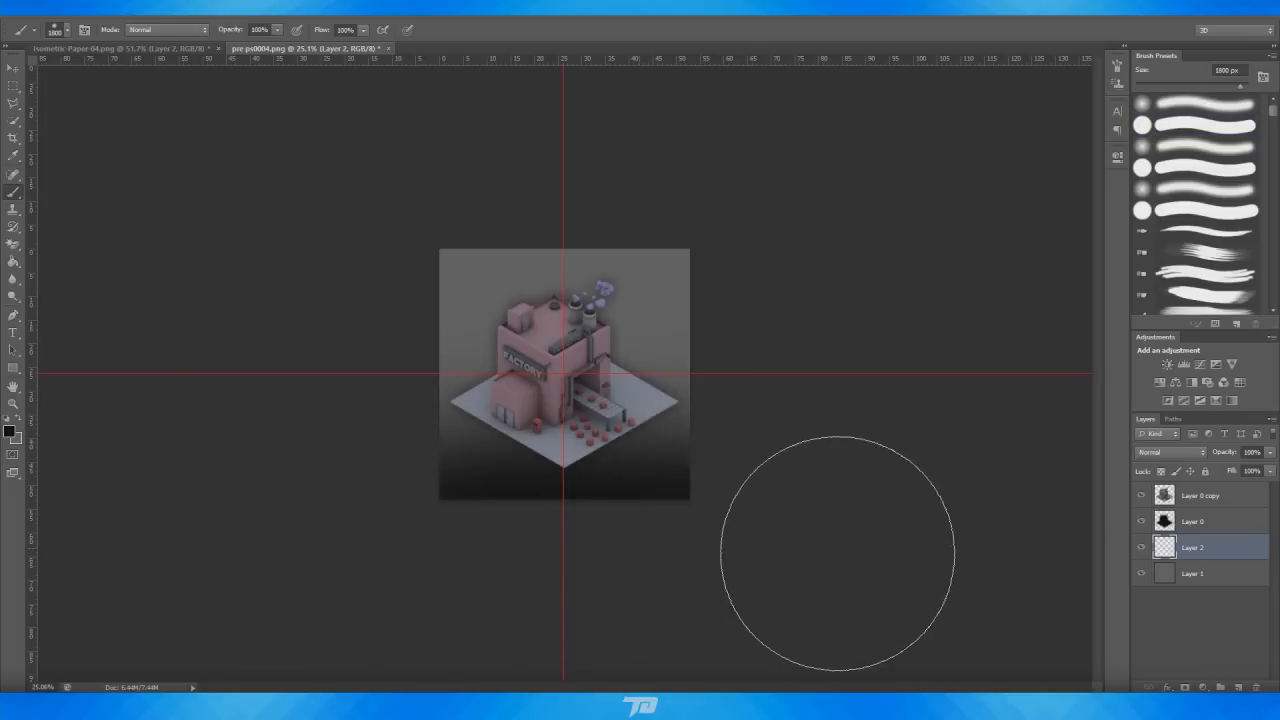
Paint a soft white glow across the top with a white foreground colour and set the layer's opacity to 61%
{"action": "left_click", "coordinate": [9, 430]}
{"action": "left_click", "coordinate": [165, 421]}
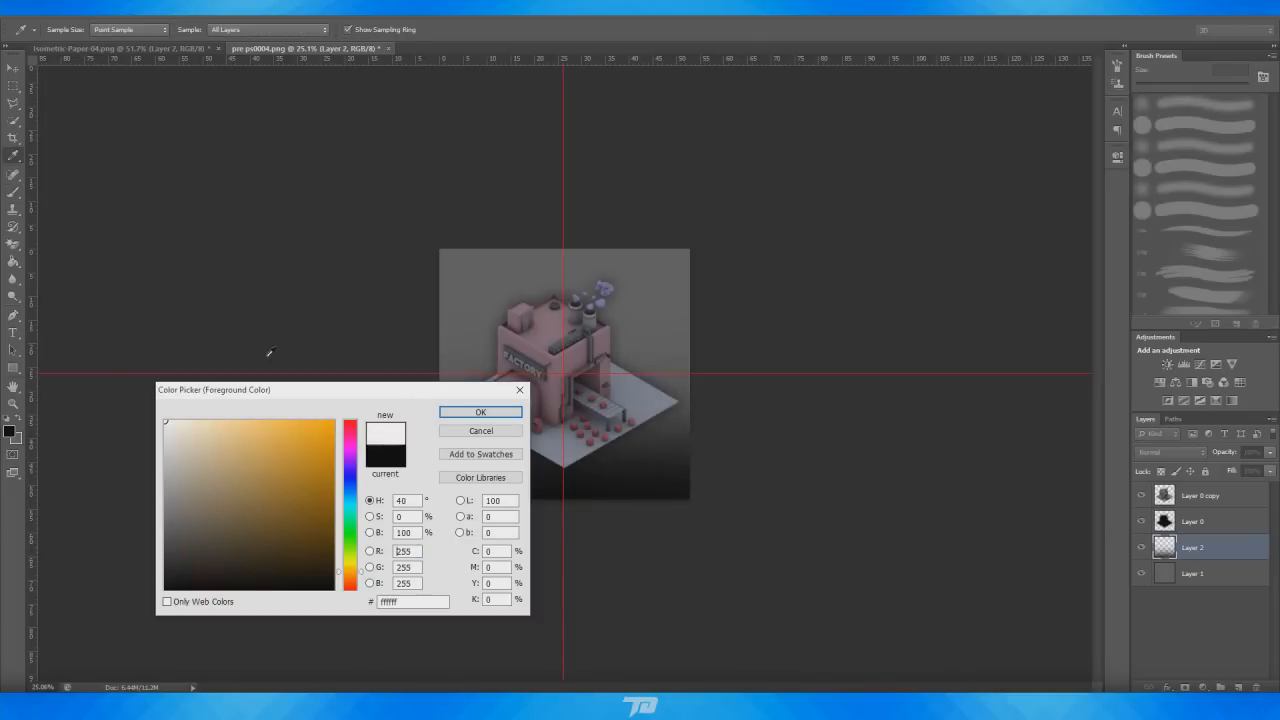
{"action": "left_click", "coordinate": [480, 412]}
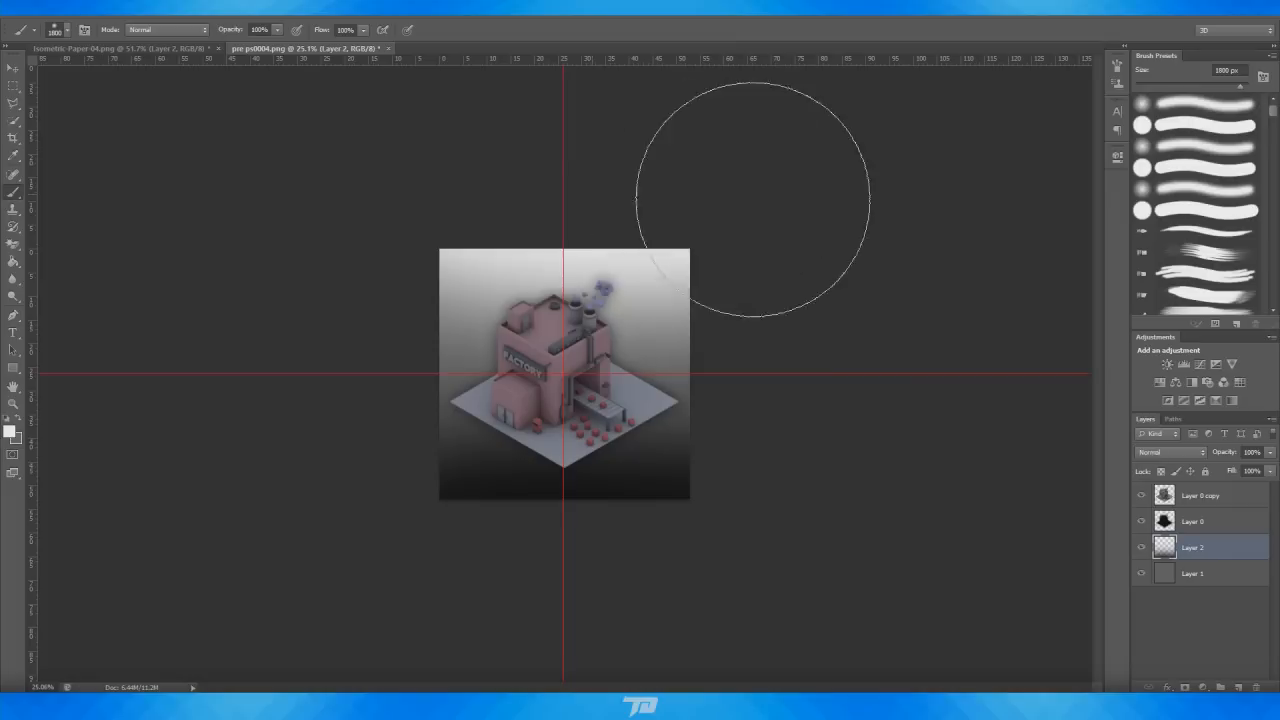
{"action": "scroll", "coordinate": [751, 194], "scroll_direction": "up", "scroll_amount": 4, "text": "alt"}
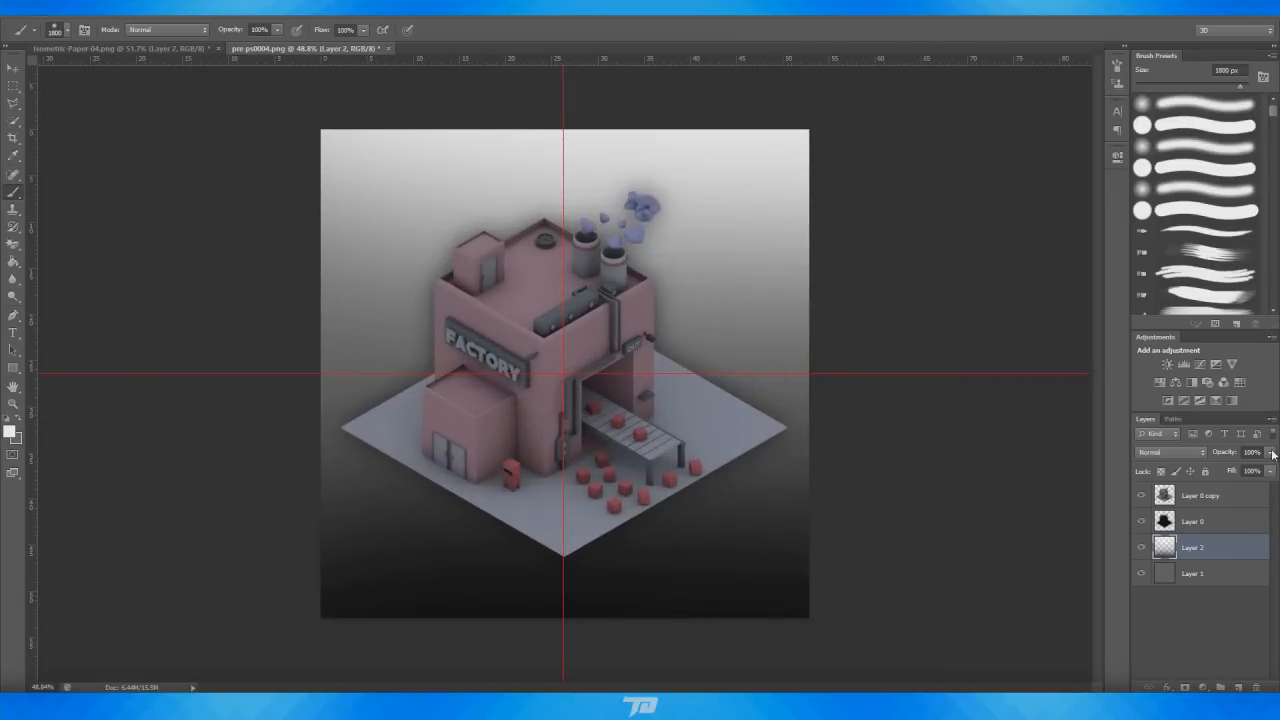
{"action": "left_click_drag", "start_coordinate": [1271, 453], "coordinate": [1242, 470]}
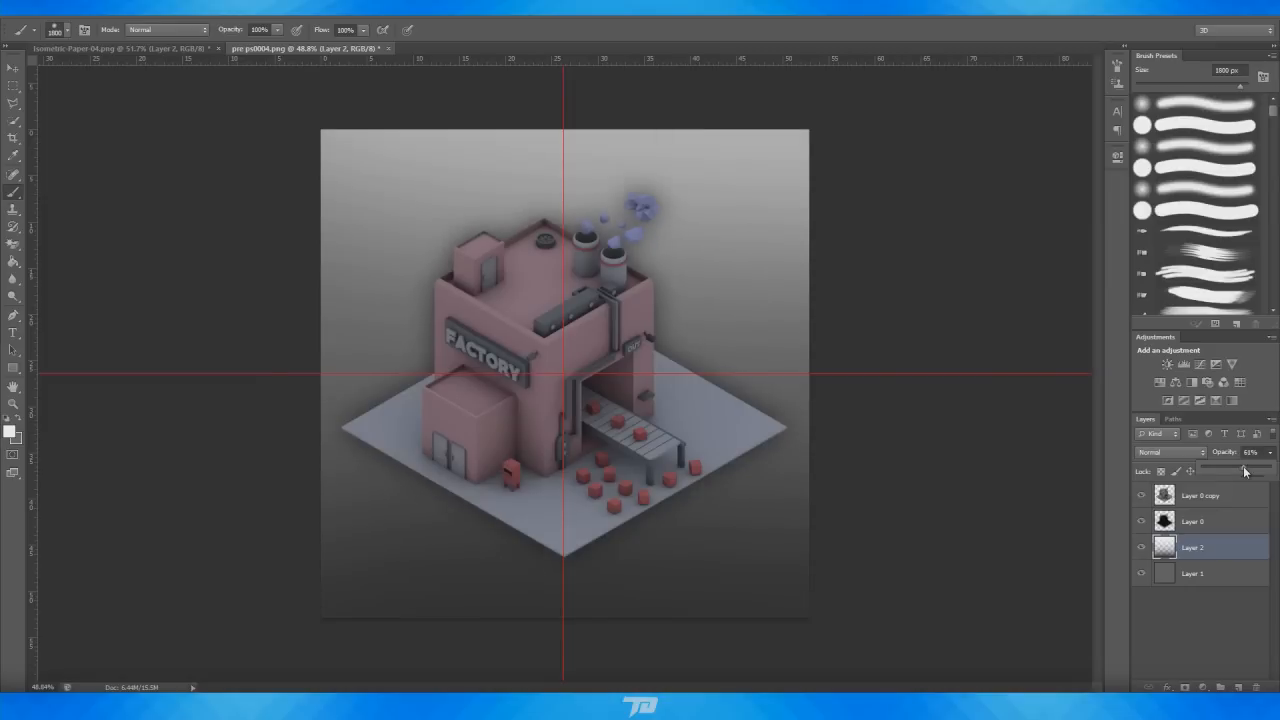
Slightly darken the grey background layer Layer 1 with Hue/Saturation Lightness
{"action": "left_click", "coordinate": [1191, 574]}
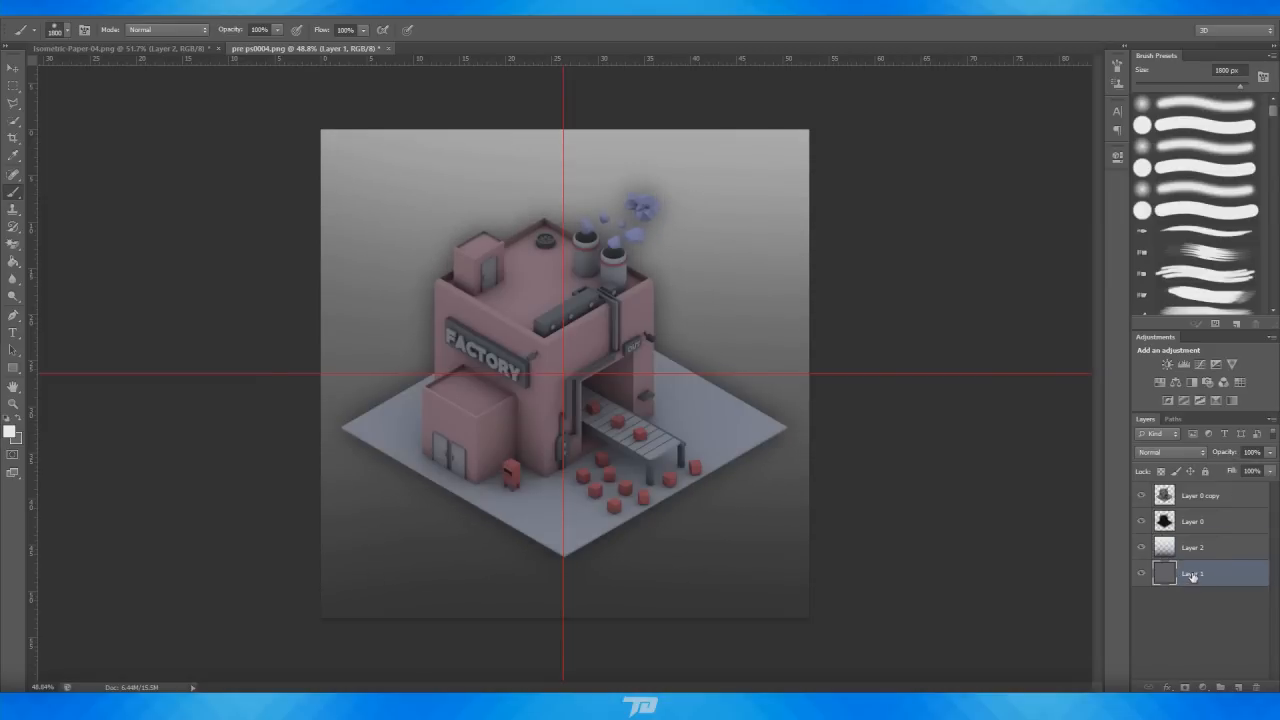
{"action": "key", "text": "ctrl+u"}
{"action": "left_click_drag", "start_coordinate": [815, 441], "coordinate": [807, 444]}
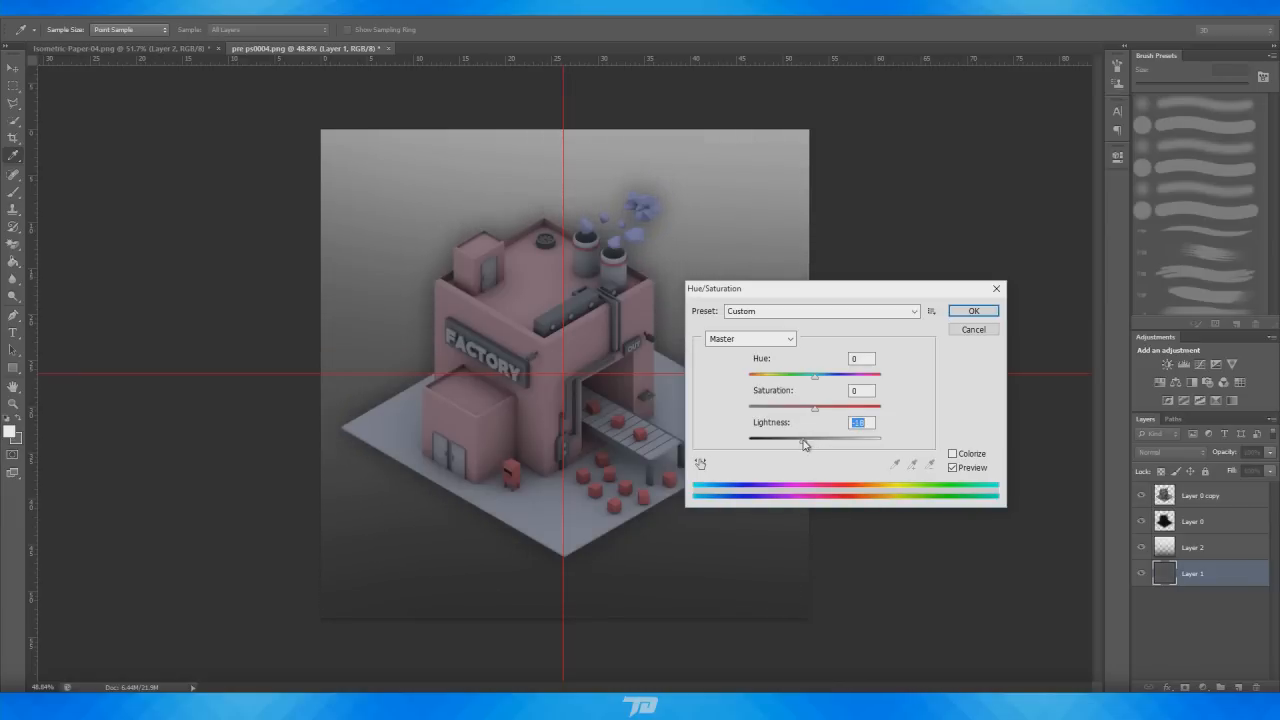
{"action": "left_click", "coordinate": [975, 311]}
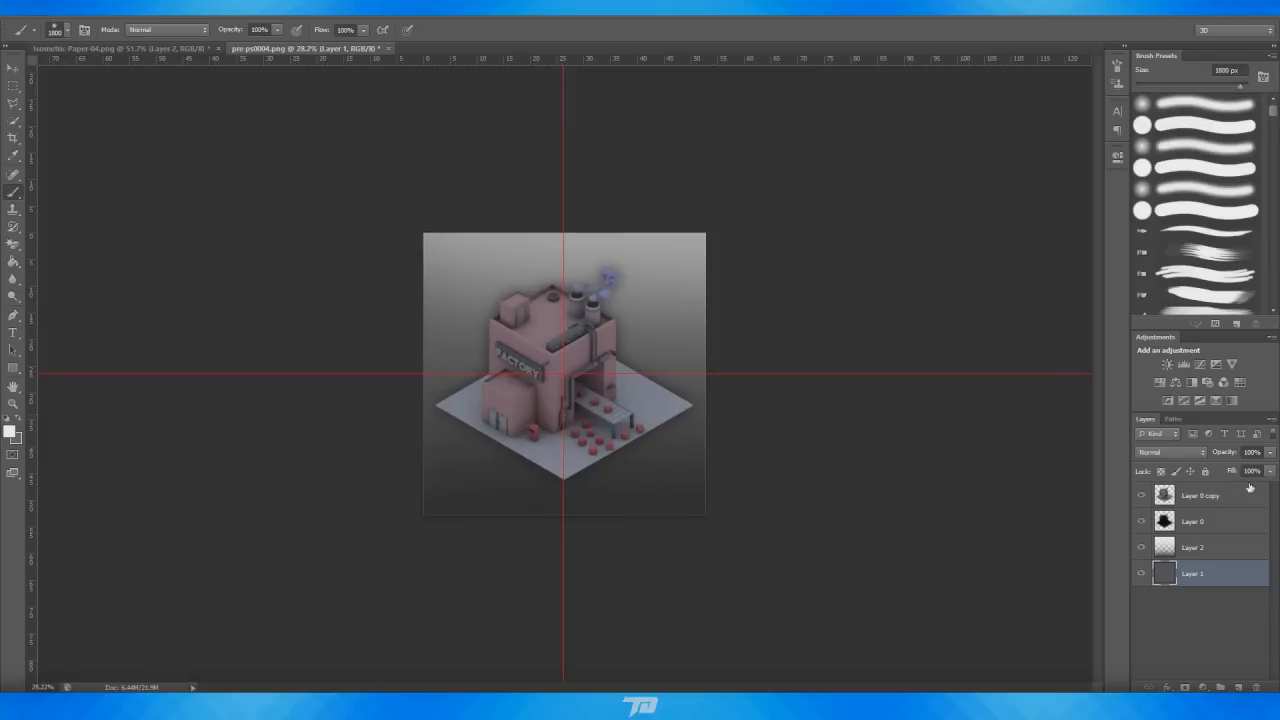
Add a Hue/Saturation adjustment layer on top, setting Hue to -2 and Saturation to -7
{"action": "key", "text": "alt+period"}
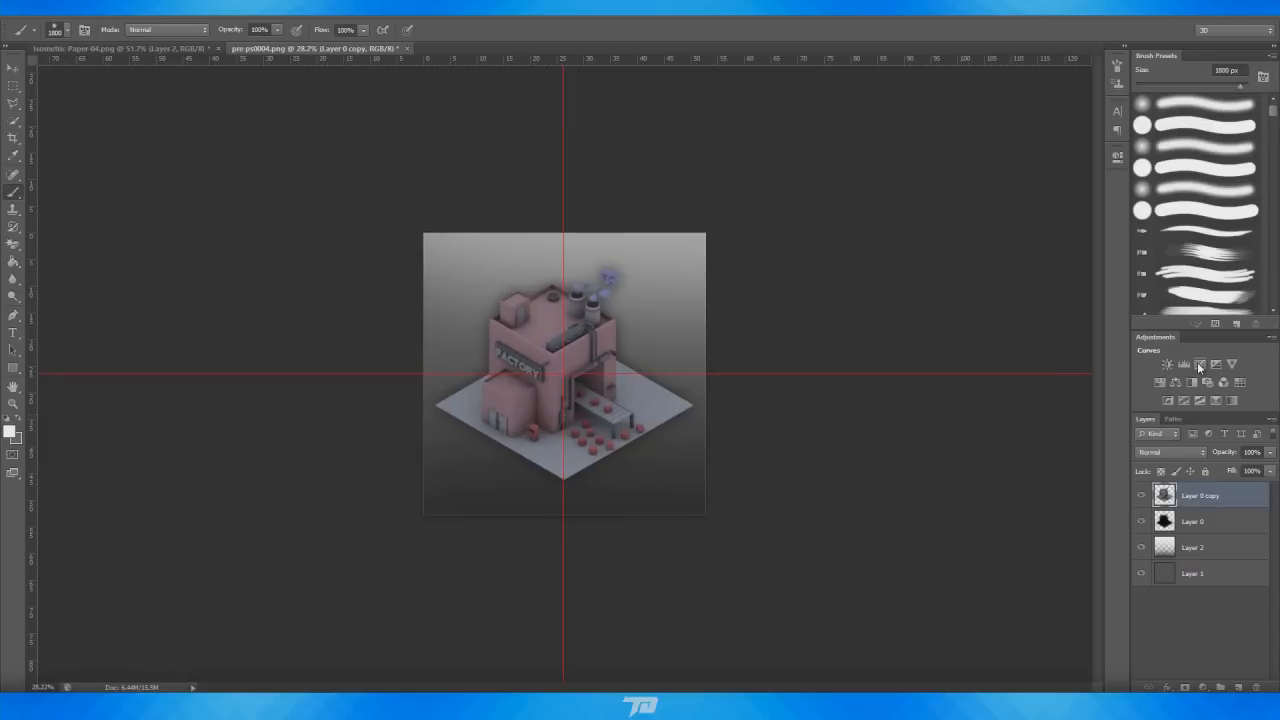
{"action": "left_click", "coordinate": [1161, 382]}
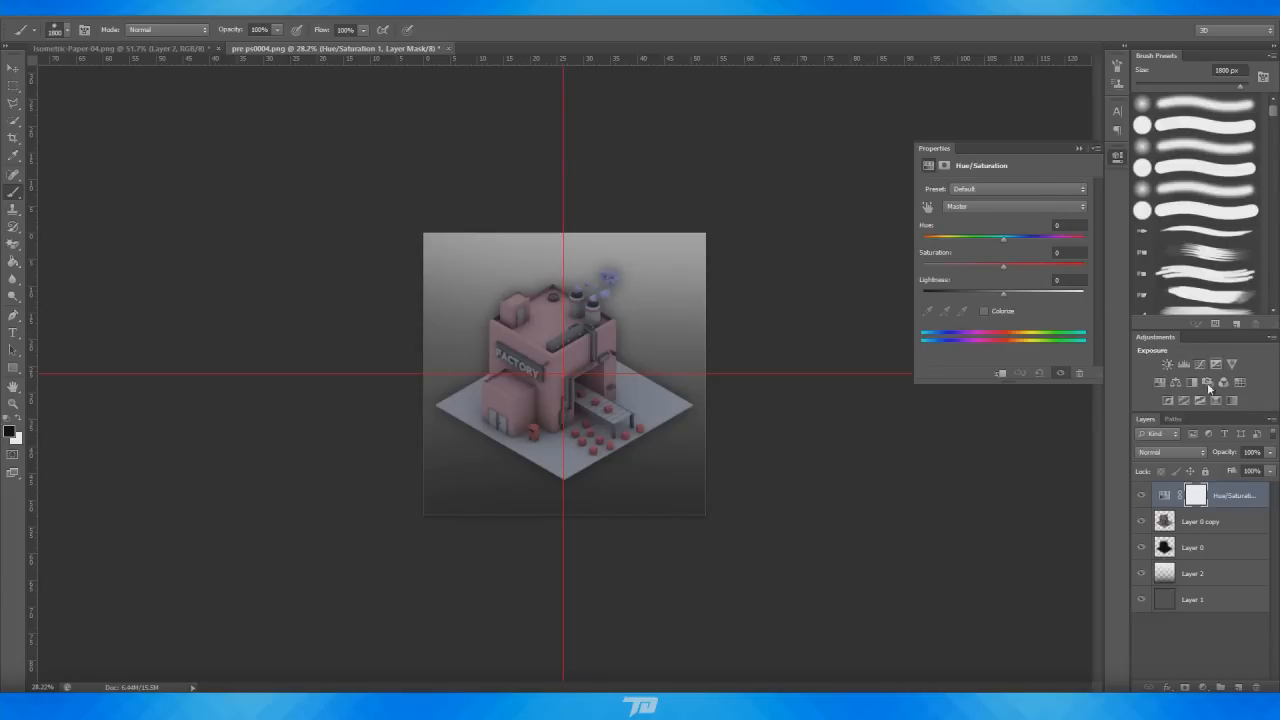
{"action": "left_click_drag", "start_coordinate": [1000, 236], "coordinate": [933, 243]}
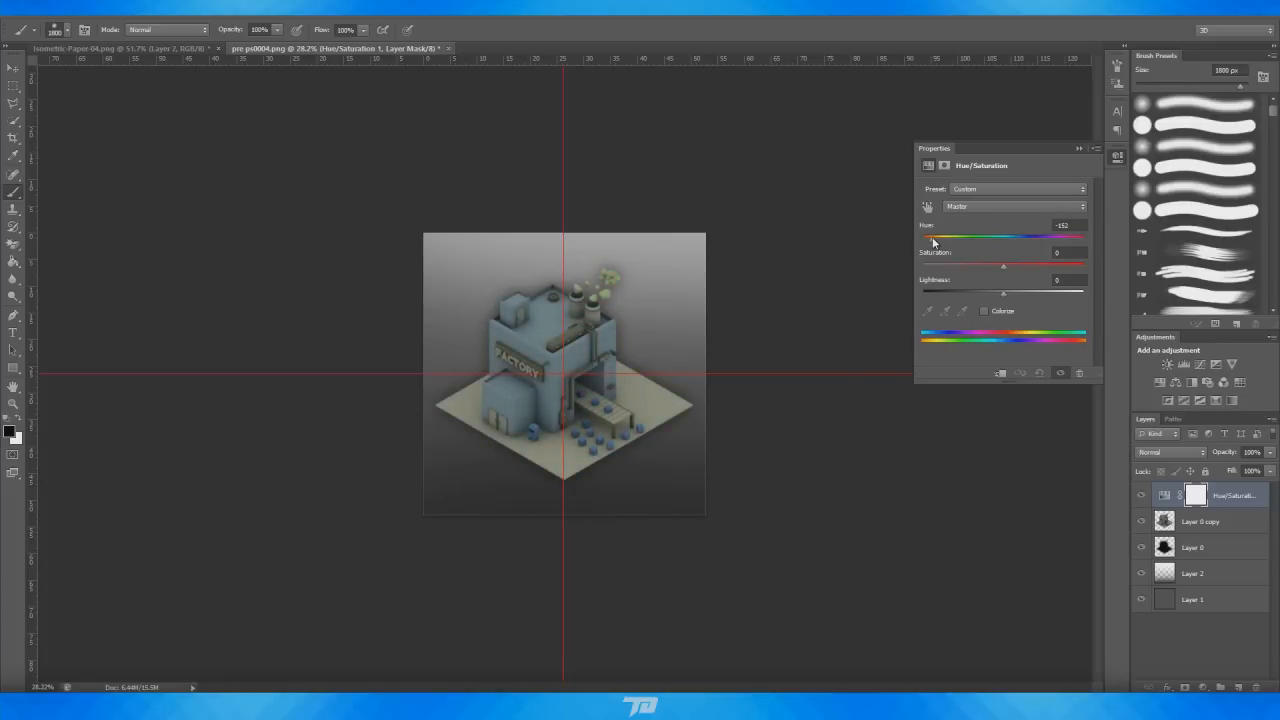
{"action": "left_click_drag", "start_coordinate": [936, 241], "coordinate": [999, 237]}
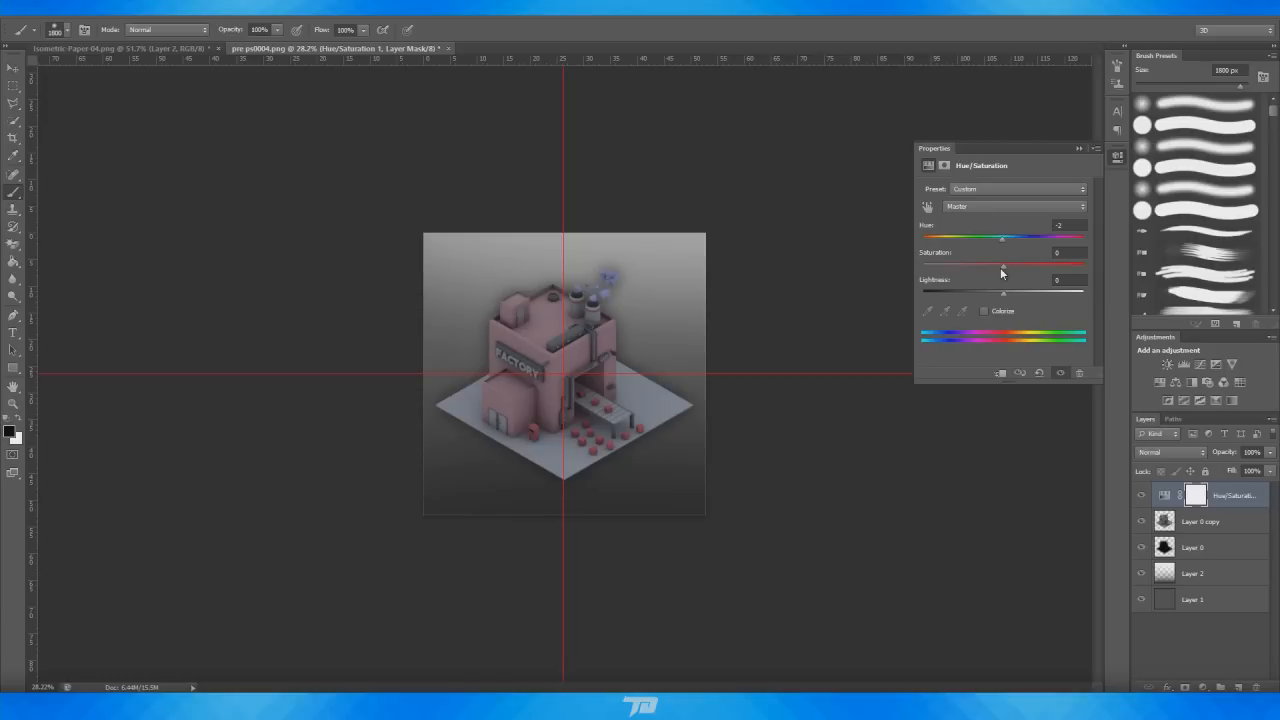
{"action": "left_click_drag", "start_coordinate": [1047, 262], "coordinate": [926, 264]}
{"action": "scroll", "coordinate": [649, 341], "scroll_direction": "up", "scroll_amount": 7, "text": "alt"}
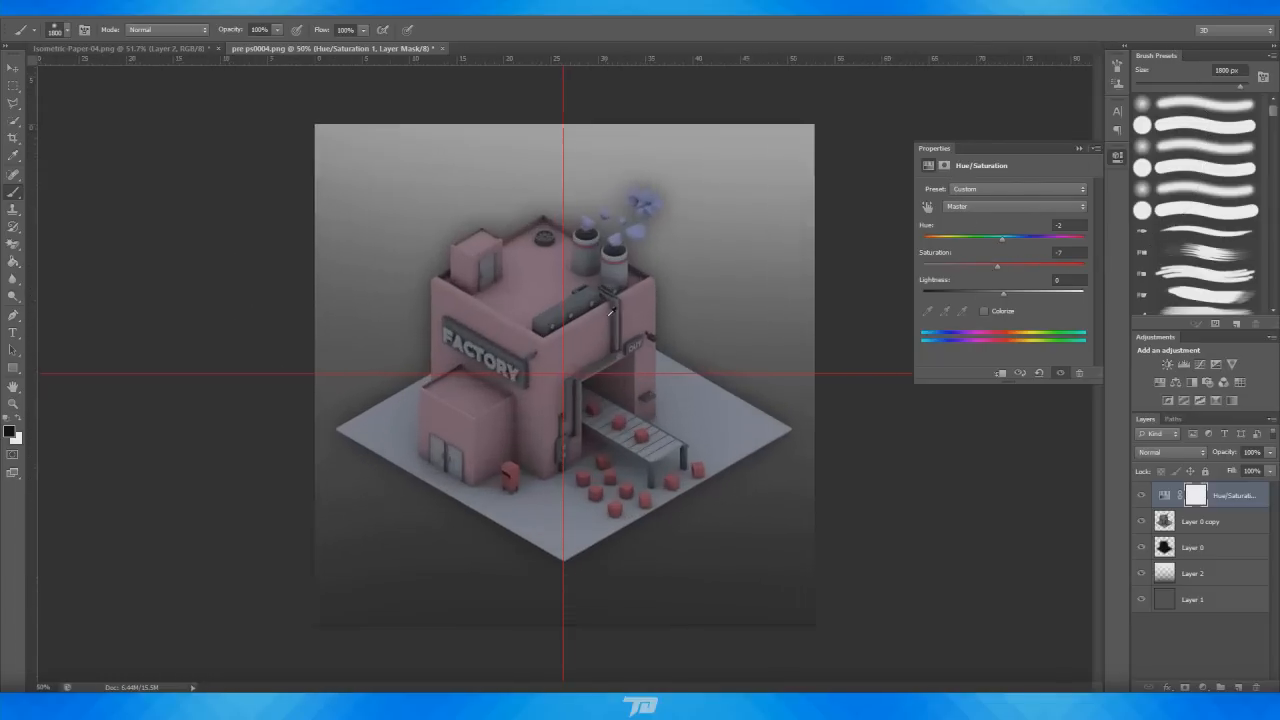
{"action": "left_click", "coordinate": [1079, 148]}
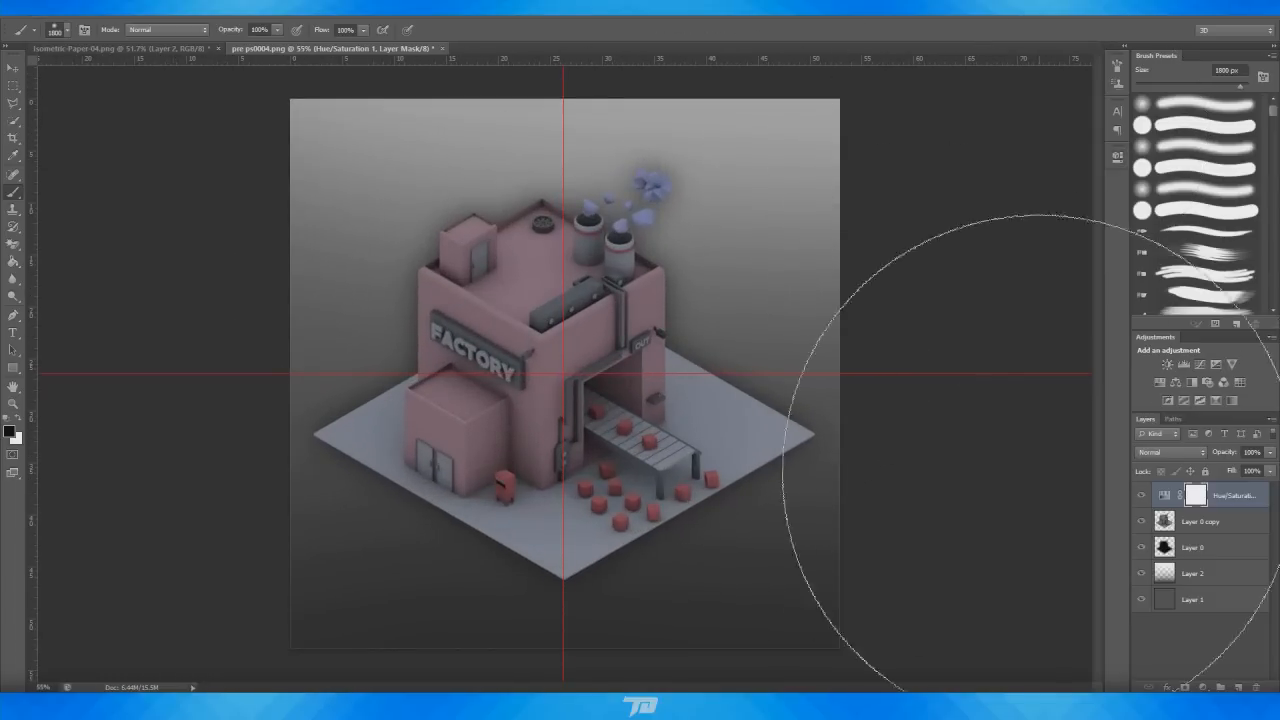
Add a Curves adjustment layer and bend the RGB curve into a gentle S-curve
{"action": "left_click", "coordinate": [1200, 365]}
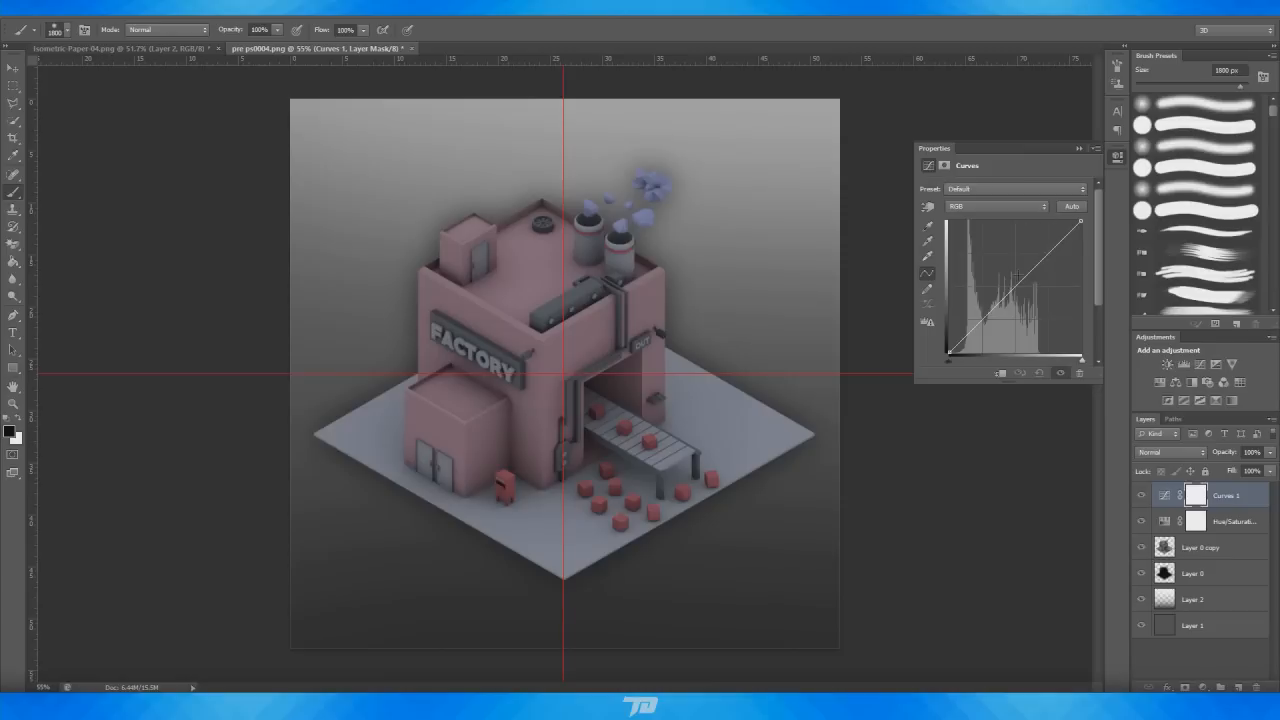
{"action": "left_click_drag", "start_coordinate": [1000, 303], "coordinate": [987, 321]}
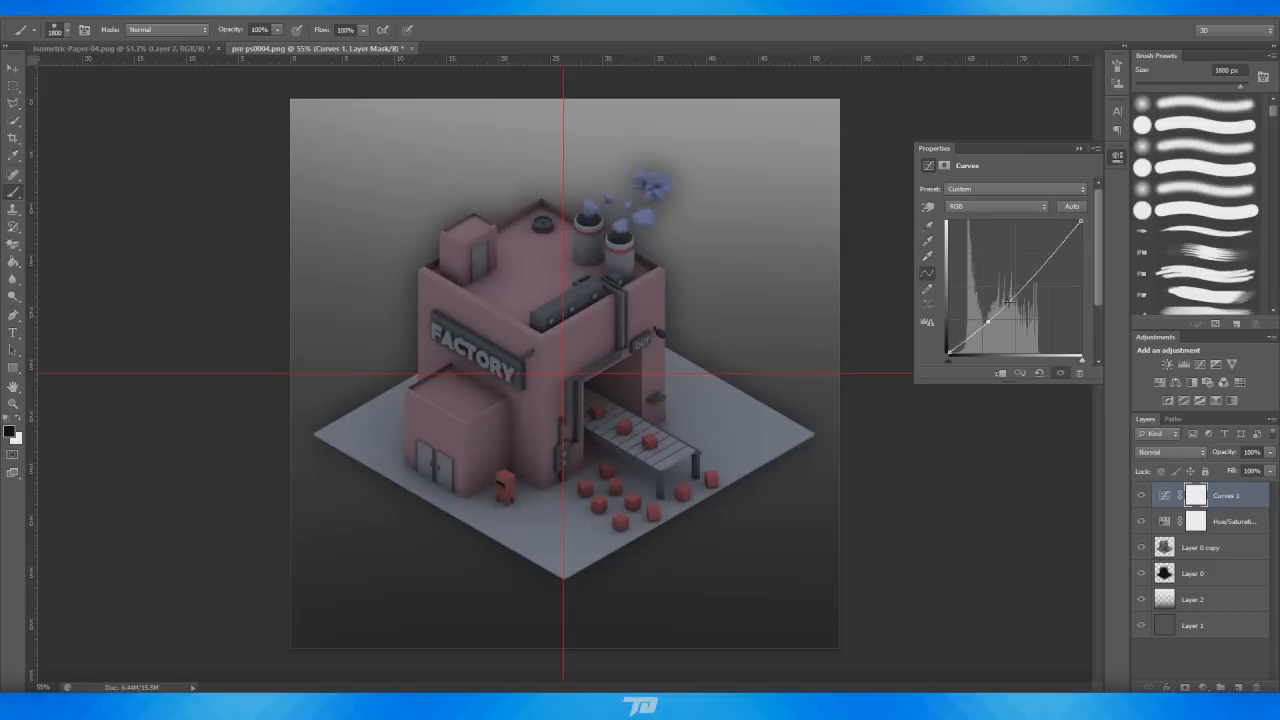
{"action": "left_click_drag", "start_coordinate": [1041, 268], "coordinate": [1036, 259]}
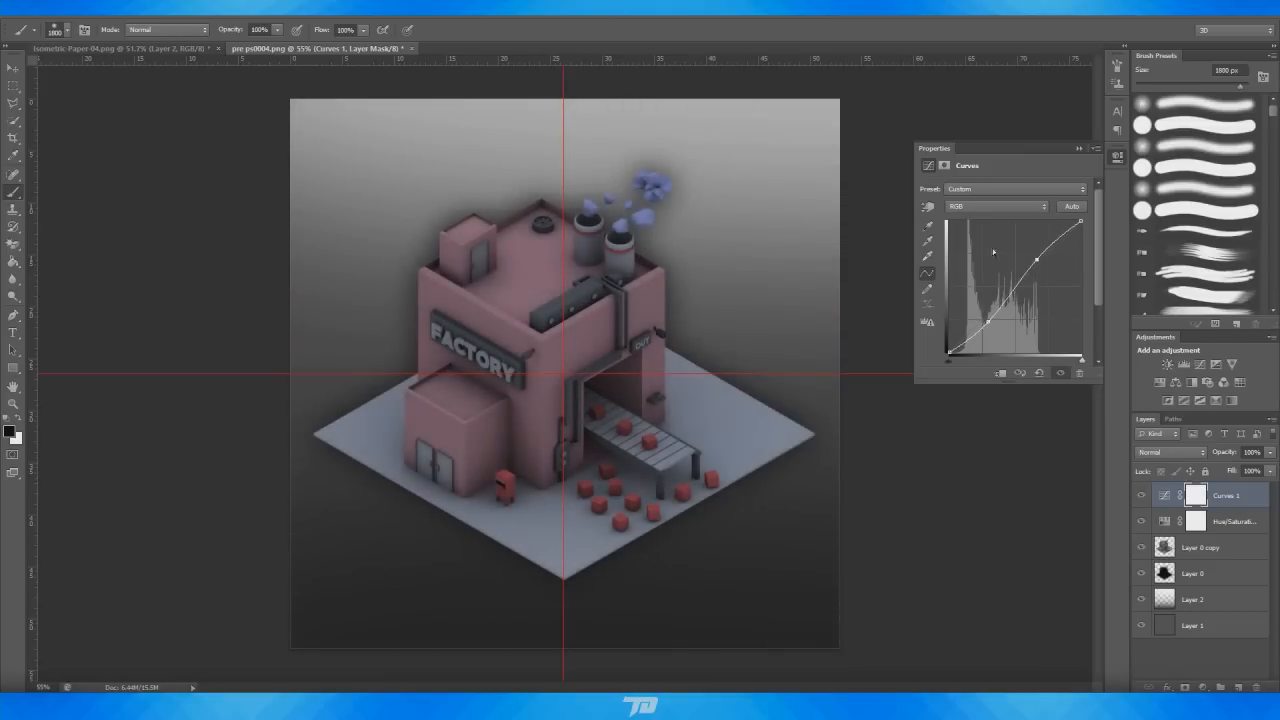
Raise the shadows slightly on the Curves layer's Red channel
{"action": "left_click", "coordinate": [958, 207]}
{"action": "left_click", "coordinate": [975, 219]}
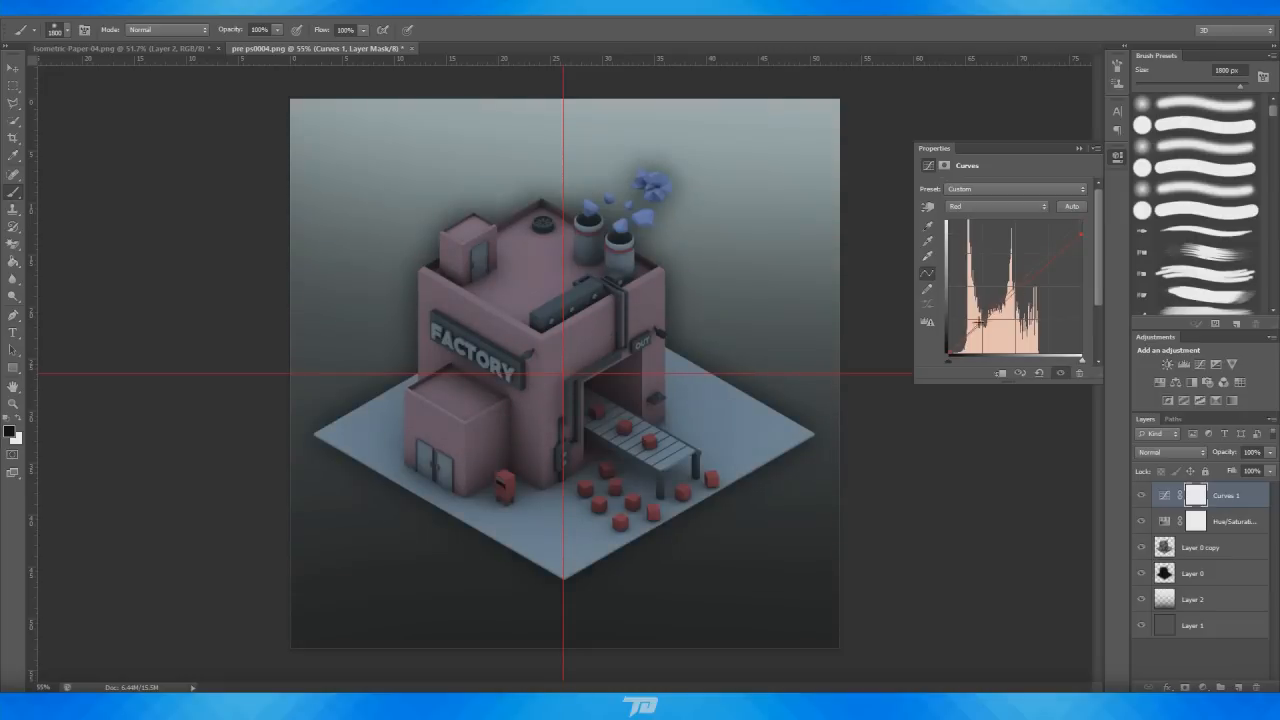
{"action": "left_click_drag", "start_coordinate": [978, 324], "coordinate": [982, 317]}
{"action": "left_click", "coordinate": [964, 207]}
{"action": "left_click", "coordinate": [980, 244]}
Lower the highlights and raise the shadows on the Curves layer's Blue channel
{"action": "left_click", "coordinate": [998, 206]}
{"action": "left_click", "coordinate": [1000, 248]}
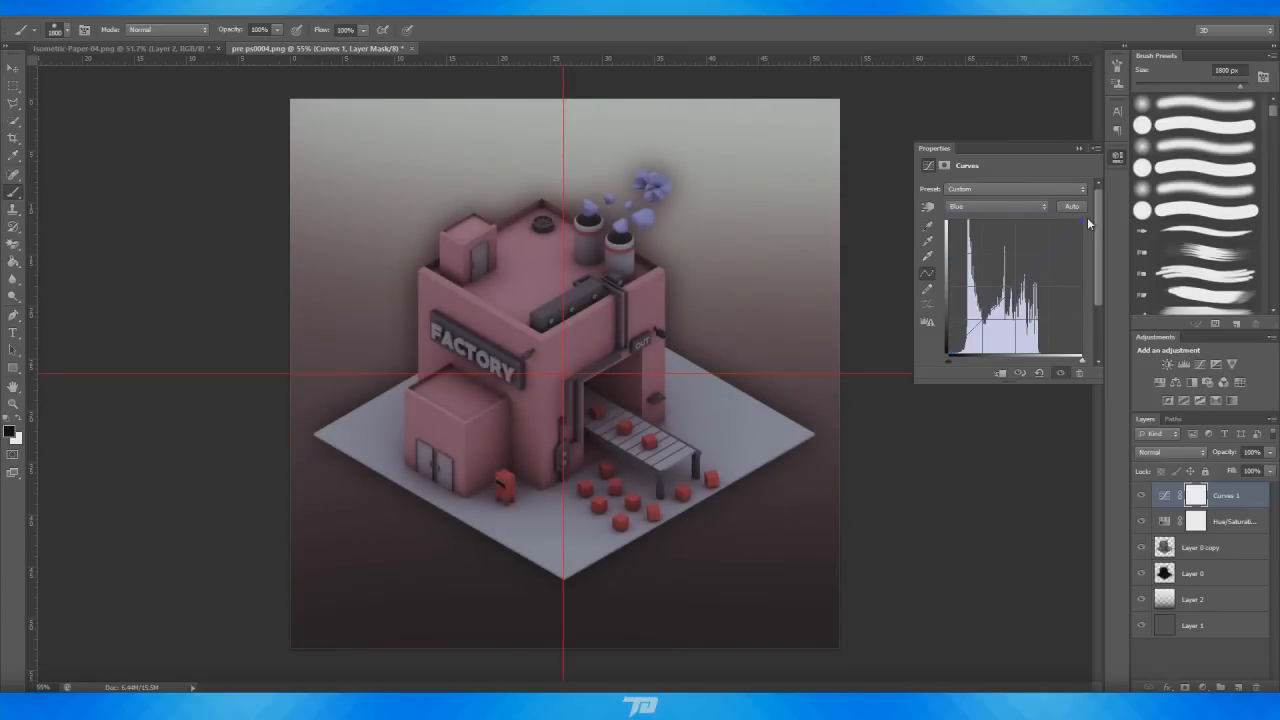
{"action": "left_click_drag", "start_coordinate": [1082, 218], "coordinate": [1082, 230]}
{"action": "left_click_drag", "start_coordinate": [970, 348], "coordinate": [978, 323]}
{"action": "left_click", "coordinate": [1081, 148]}
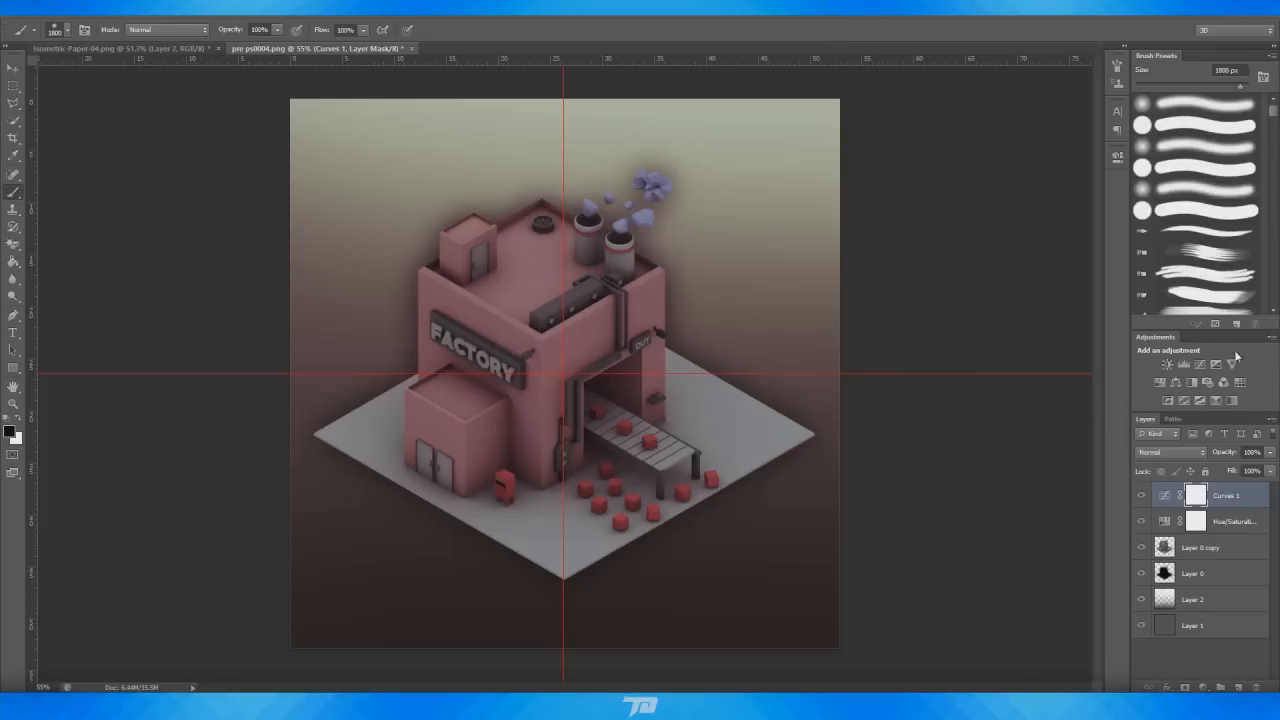
Toggle the Curves and Hue/Saturation adjustment layers off and back on to compare the grade with the ungraded image
{"action": "left_click", "coordinate": [1140, 496]}
{"action": "scroll", "coordinate": [833, 354], "scroll_direction": "down", "scroll_amount": 3, "text": "alt"}
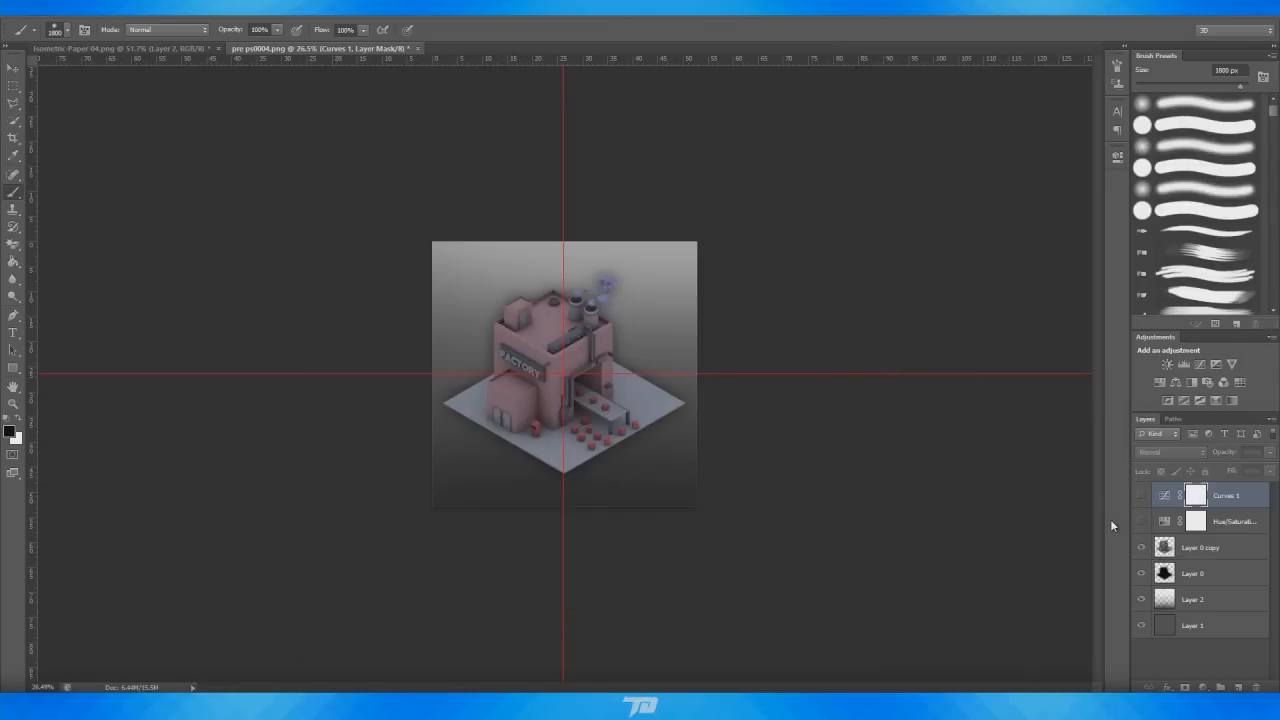
{"action": "left_click", "coordinate": [1140, 496]}
{"action": "left_click", "coordinate": [1141, 497]}
{"action": "left_click", "coordinate": [1141, 497]}
{"action": "scroll", "coordinate": [838, 350], "scroll_direction": "up", "scroll_amount": 2, "text": "alt"}
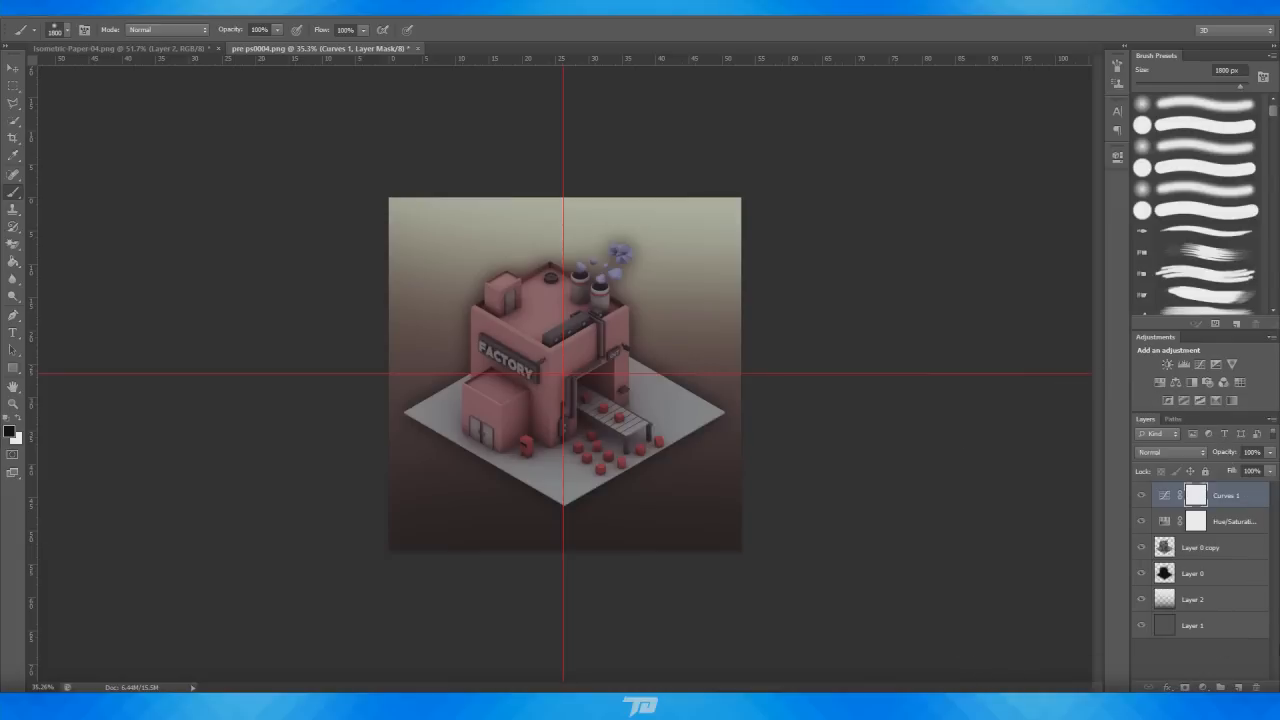
Switch to Cinema 4D and review the Save format options in the render settings before returning to Photoshop
{"action": "left_click", "coordinate": [108, 49]}
{"action": "left_click", "coordinate": [306, 48]}
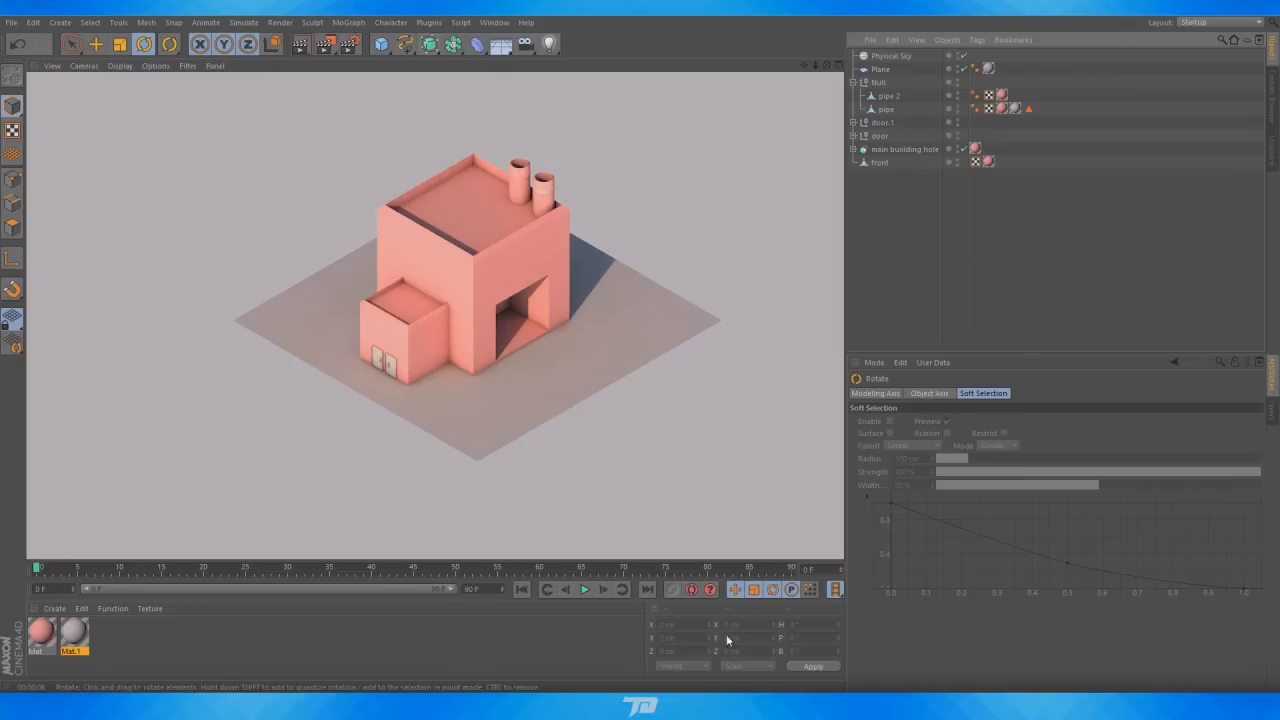
{"action": "left_click", "coordinate": [349, 44]}
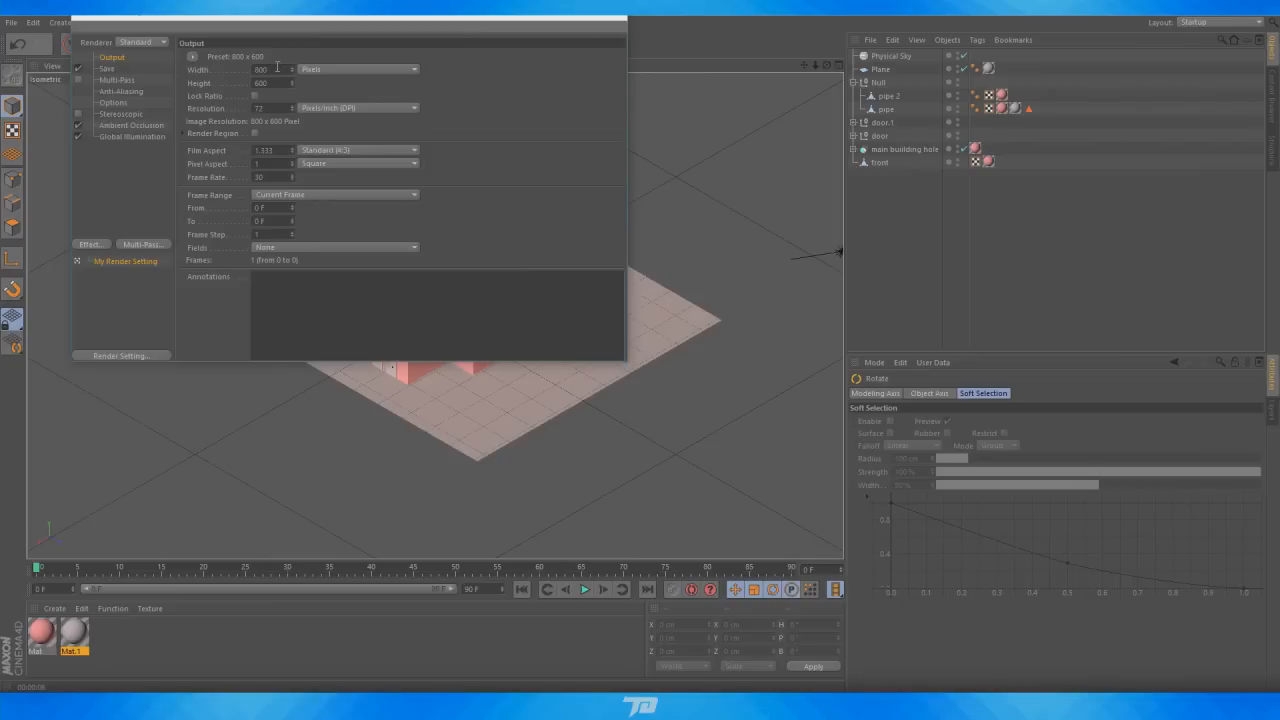
{"action": "left_click", "coordinate": [119, 69]}
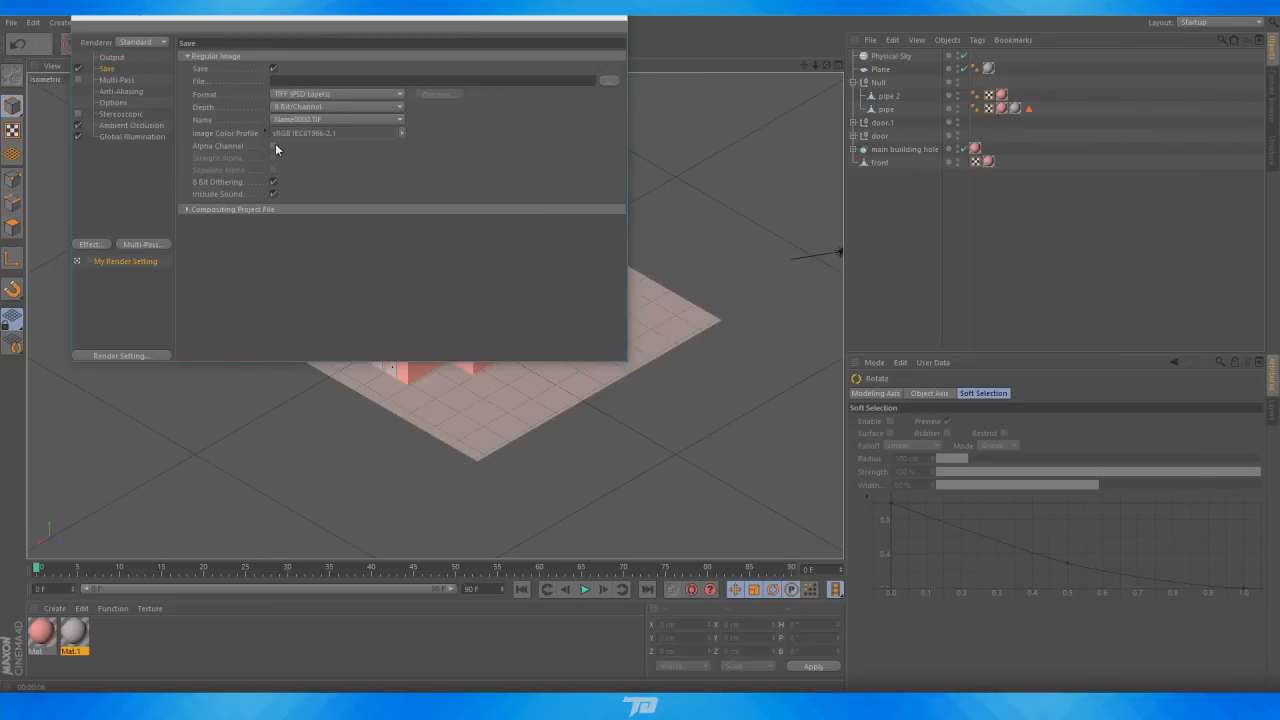
{"action": "left_click", "coordinate": [325, 93]}
{"action": "left_click", "coordinate": [492, 119]}
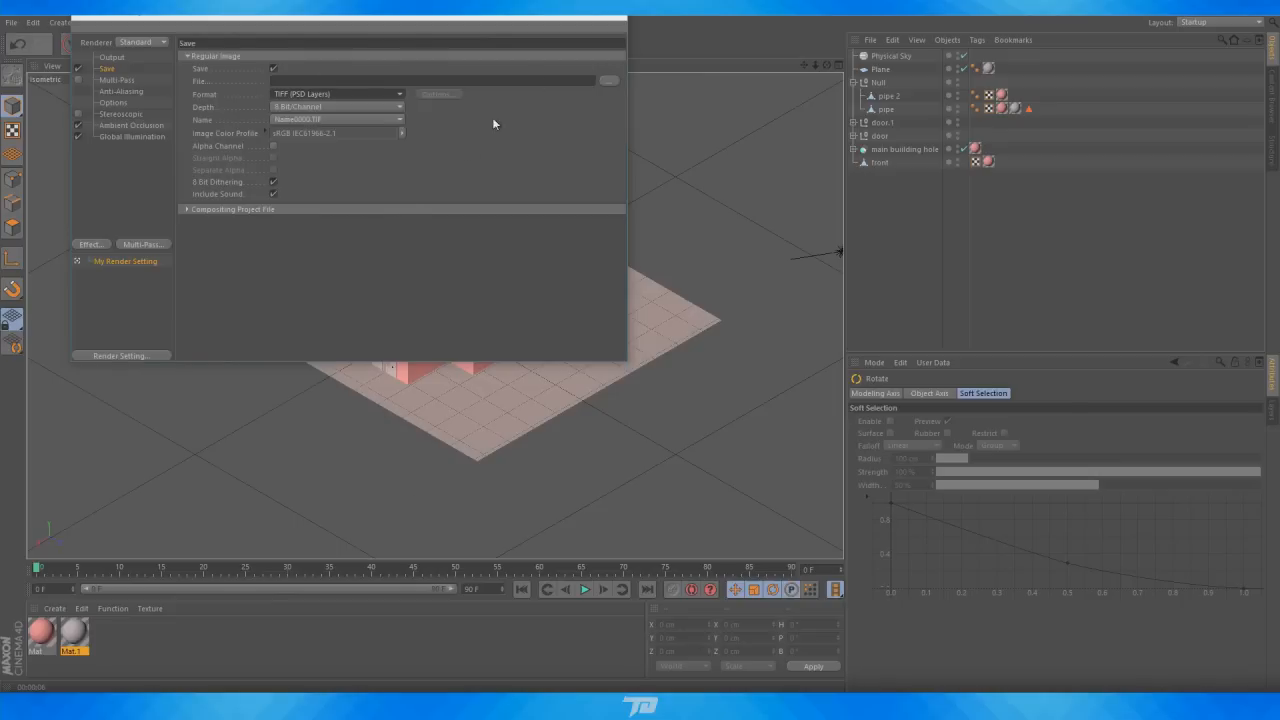
{"action": "left_click", "coordinate": [620, 27]}
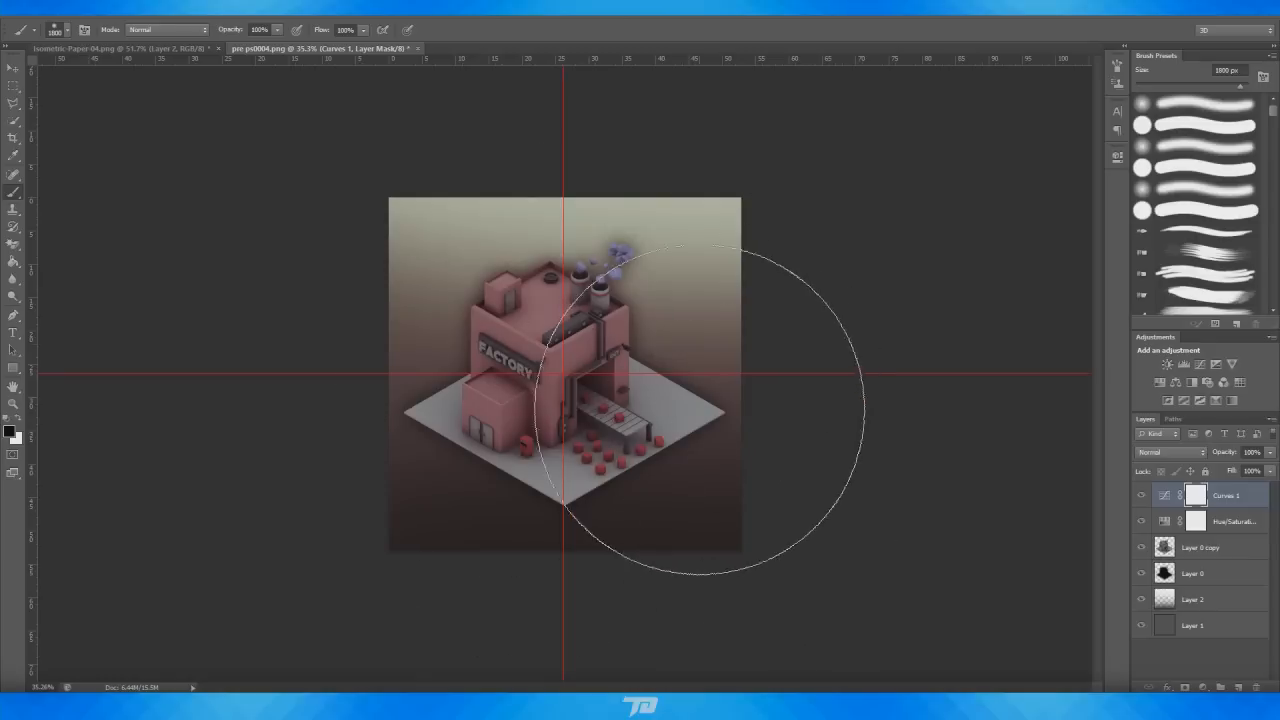
{"action": "scroll", "coordinate": [684, 424], "scroll_direction": "up", "scroll_amount": 2}
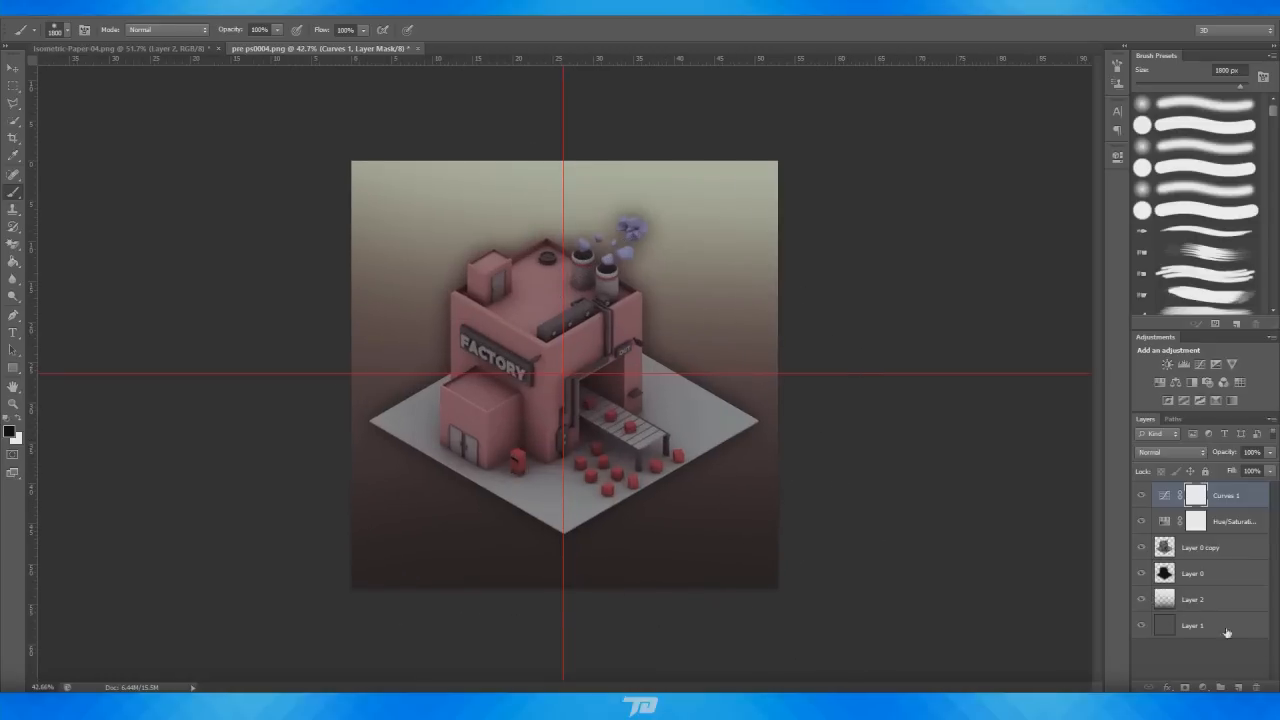